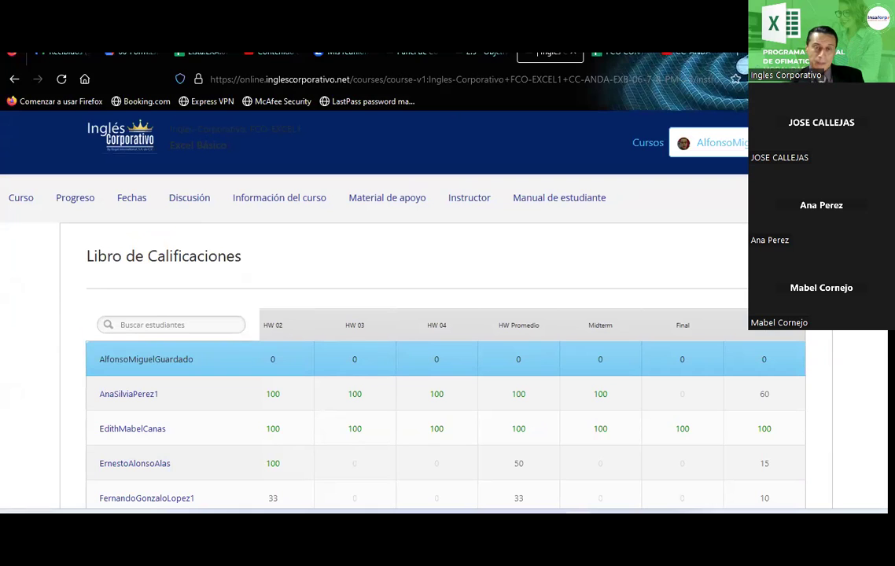
# Switch to the PowerPoint deck and show slide 2, 'Objetivo', about the Administrador de nombres.
pyautogui.scroll(-4, 341, 260)
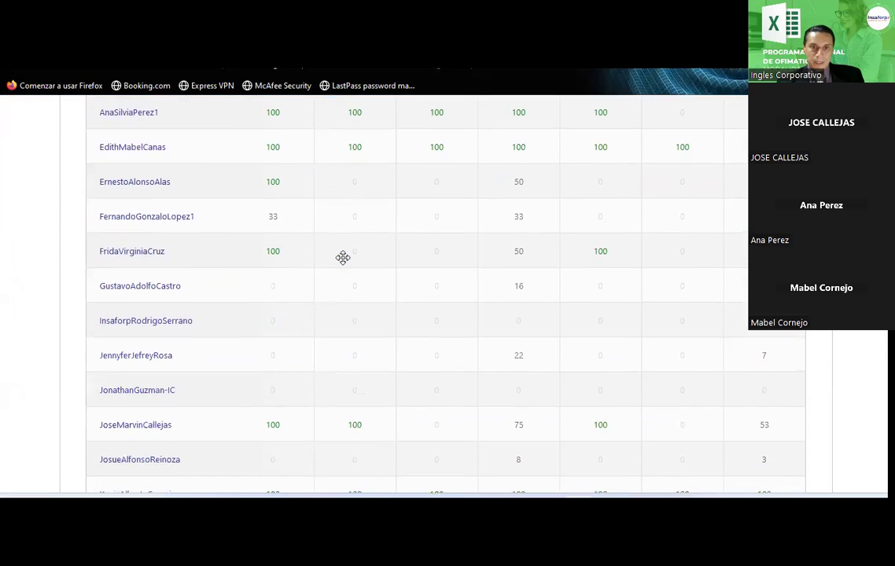
pyautogui.scroll(-1, 342, 258)
pyautogui.scroll(-2, 342, 258)
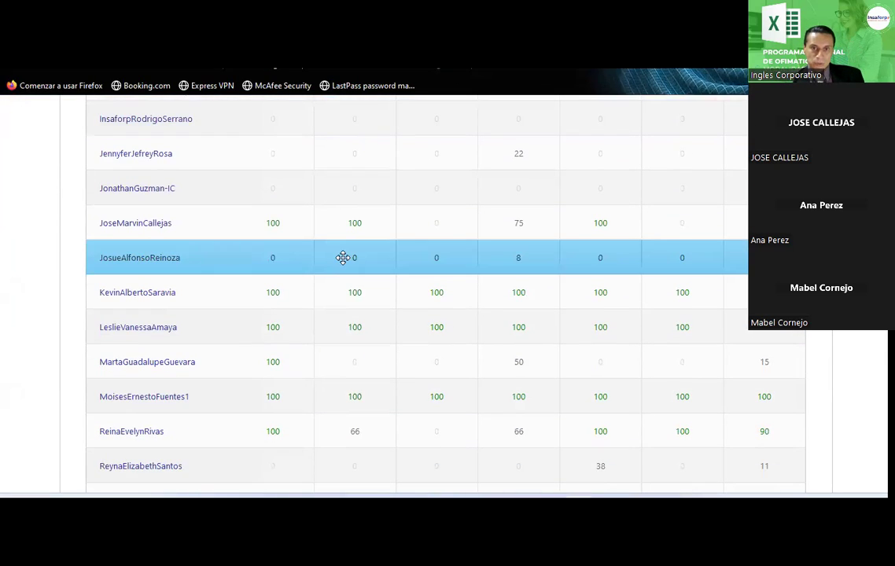
pyautogui.scroll(-1, 319, 301)
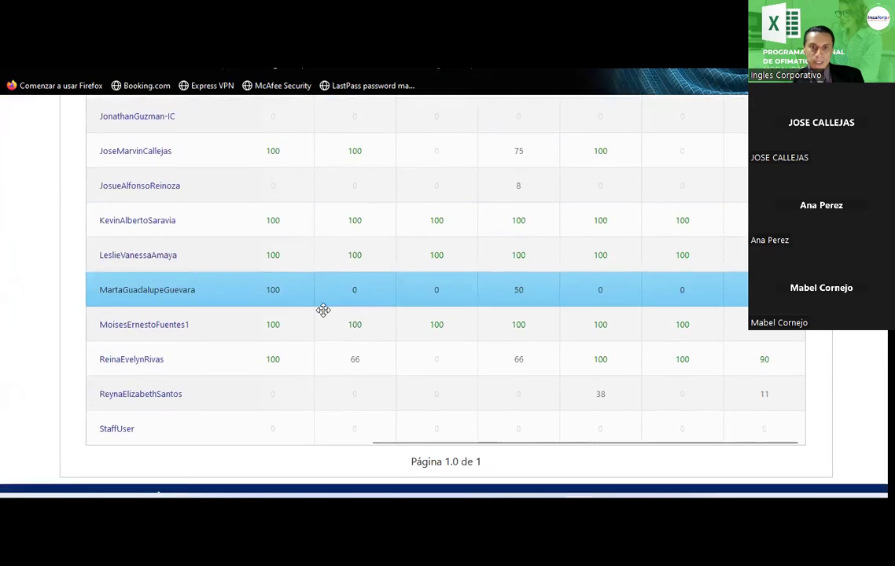
pyautogui.scroll(-1, 323, 310)
pyautogui.scroll(2, 517, 254)
pyautogui.scroll(2, 518, 253)
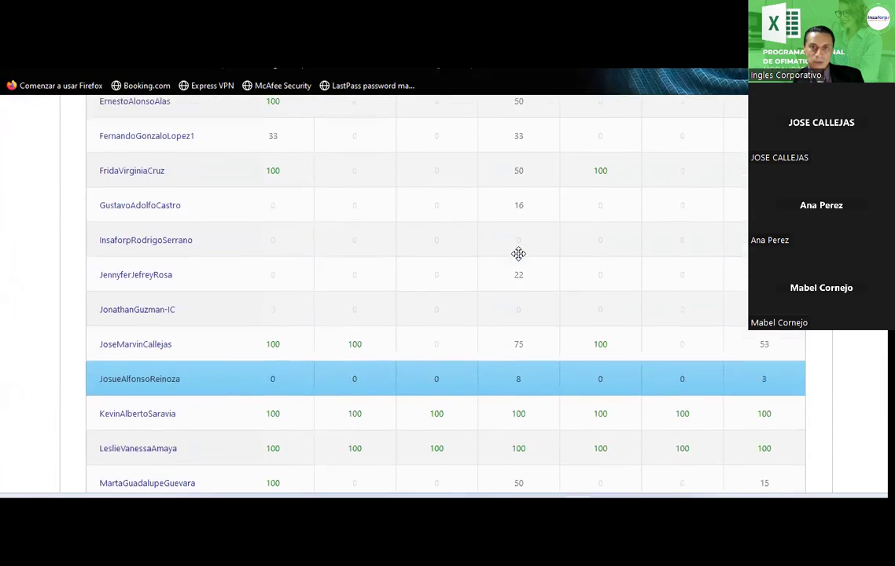
pyautogui.scroll(2, 518, 253)
pyautogui.scroll(2, 519, 252)
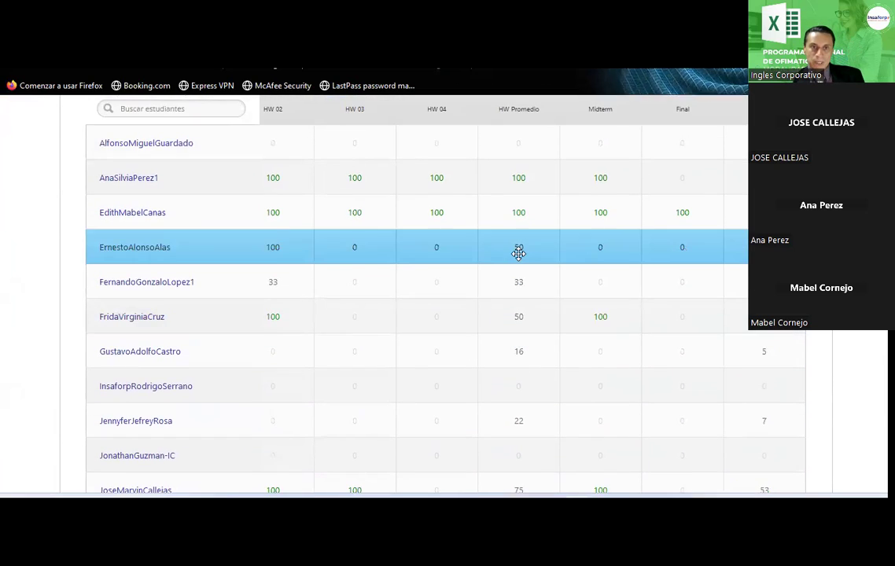
pyautogui.scroll(-2, 518, 252)
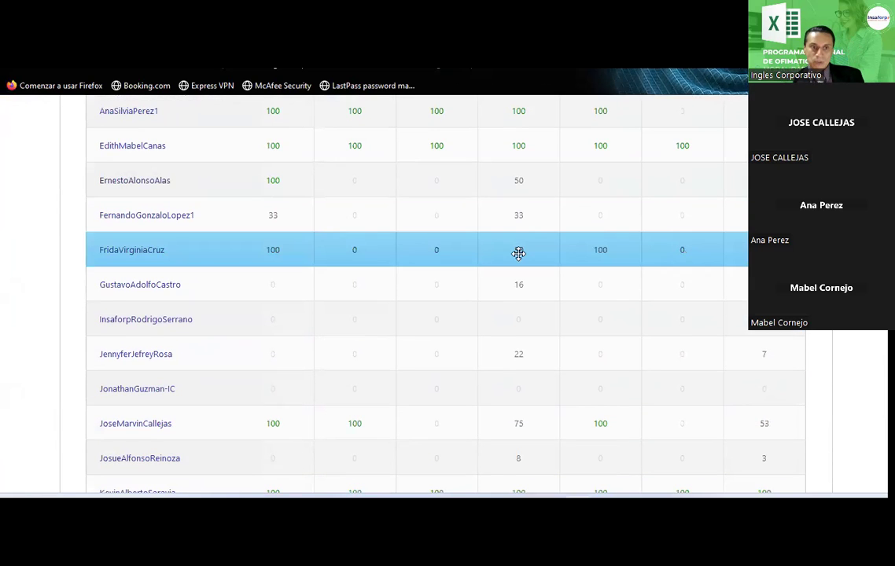
pyautogui.scroll(-2, 518, 253)
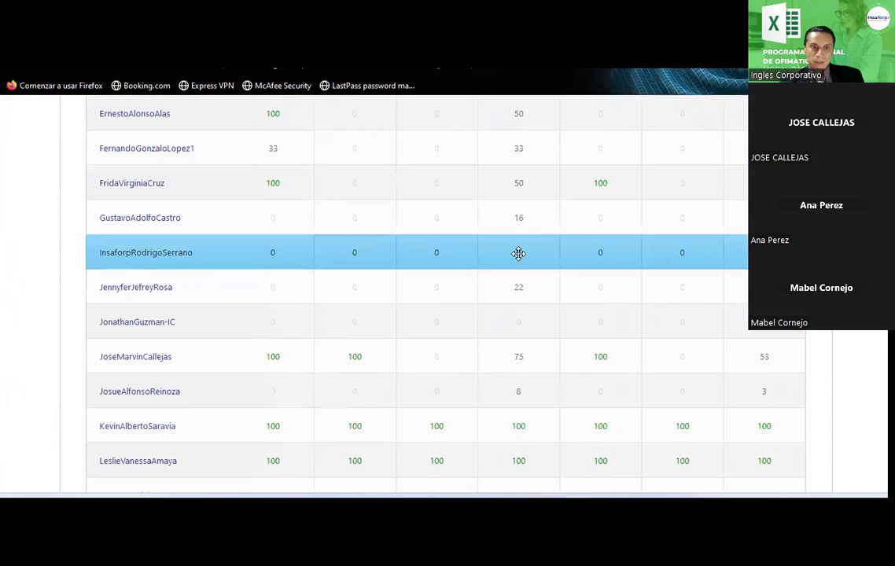
pyautogui.scroll(-2, 518, 252)
pyautogui.scroll(-2, 519, 253)
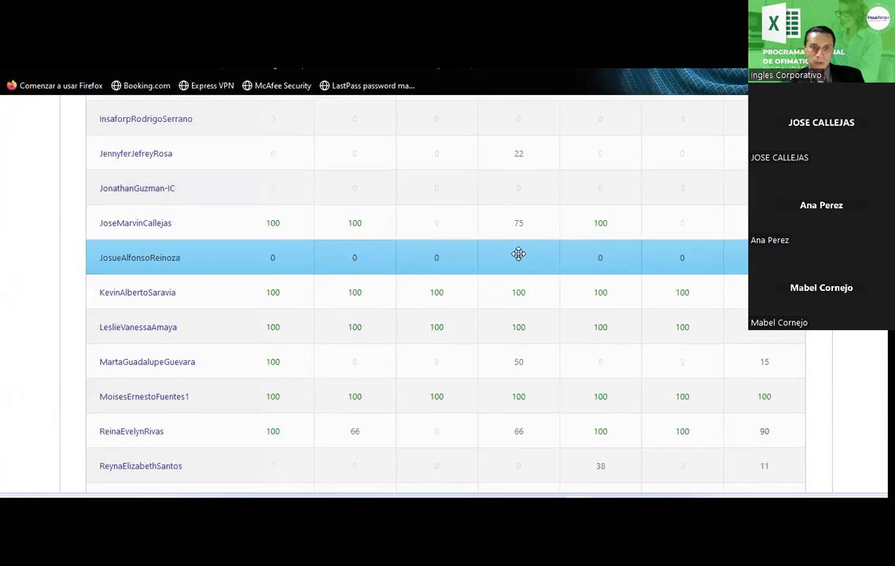
pyautogui.scroll(-2, 519, 253)
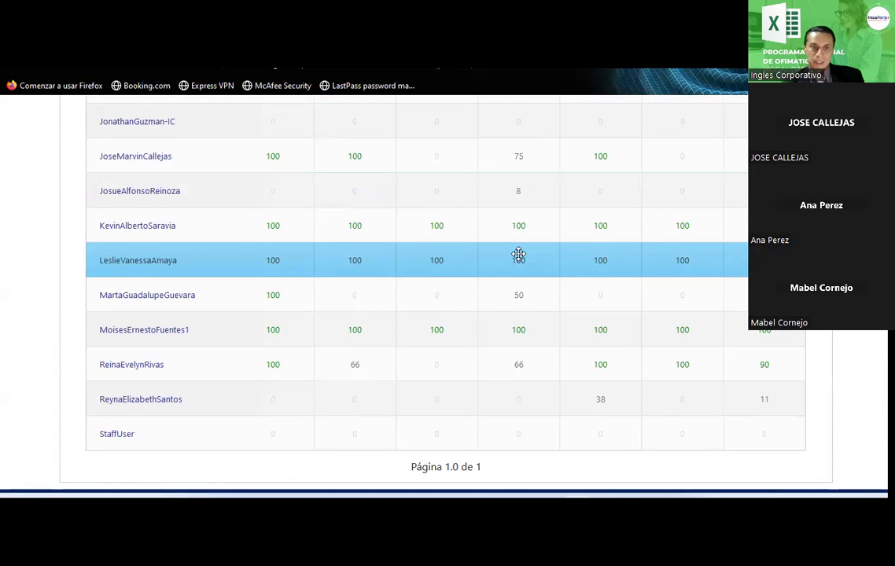
pyautogui.scroll(2, 518, 254)
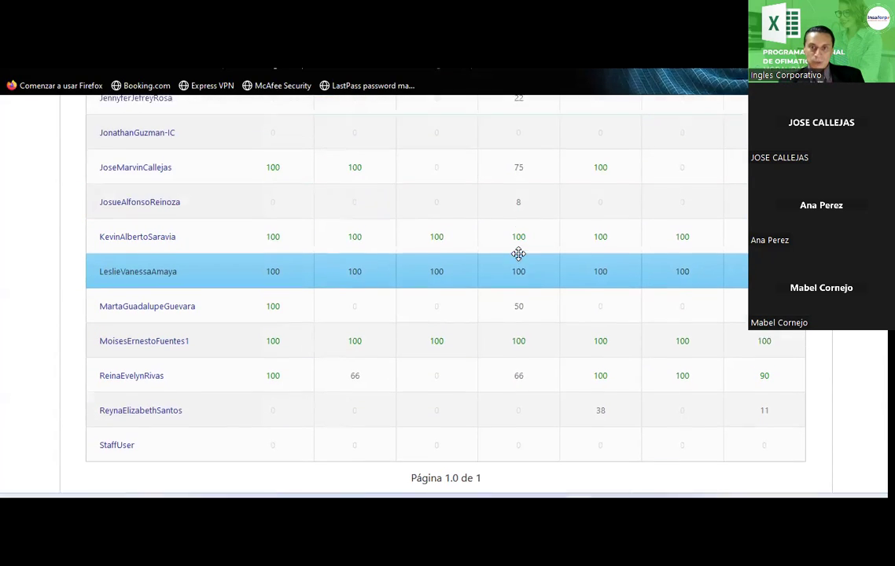
pyautogui.scroll(2, 518, 253)
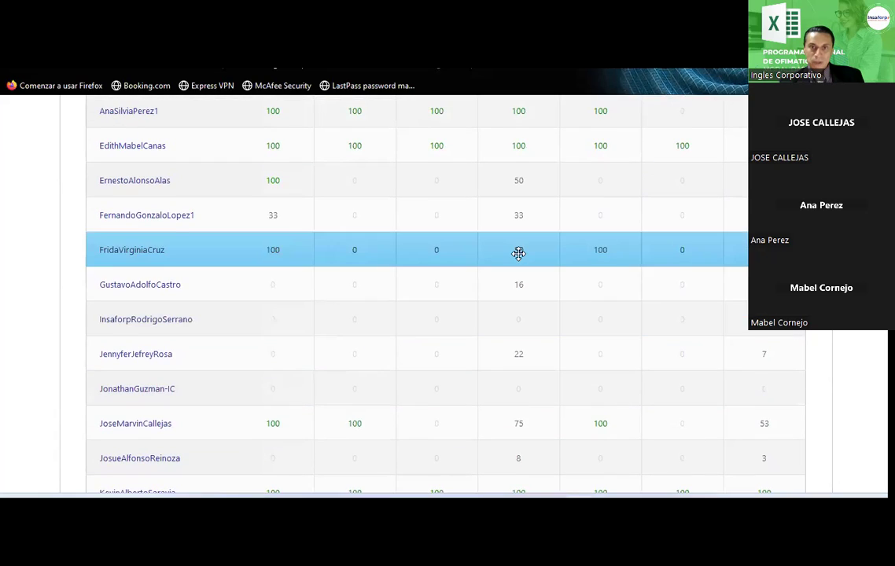
pyautogui.scroll(2, 519, 251)
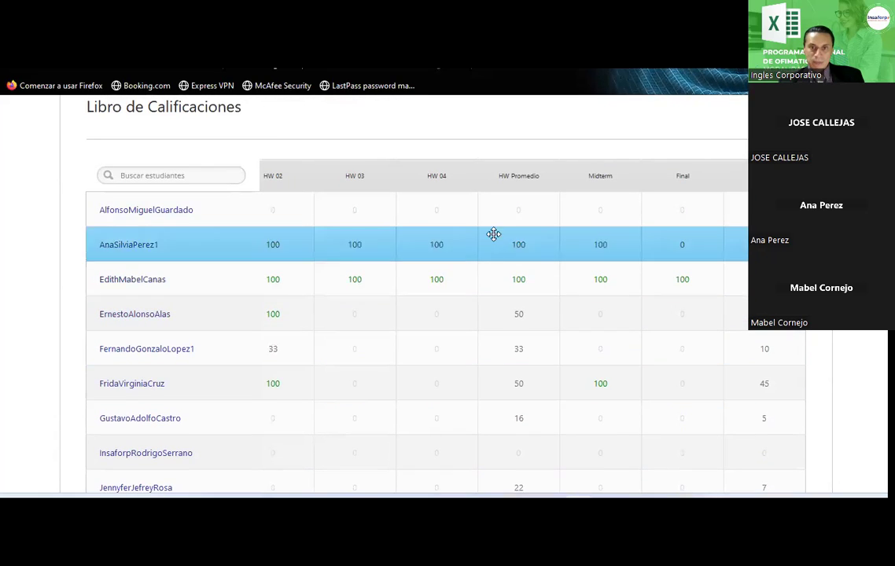
pyautogui.scroll(-1, 527, 250)
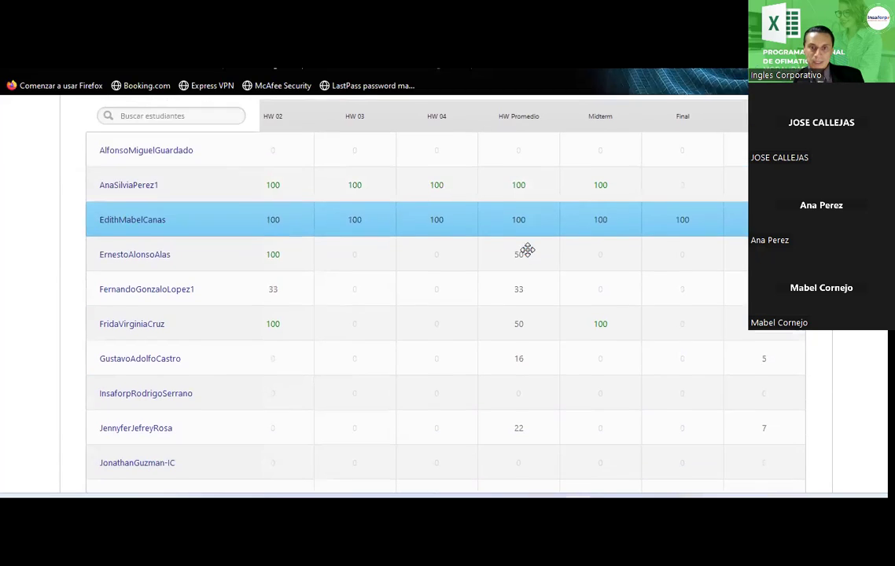
pyautogui.scroll(-2, 527, 249)
pyautogui.scroll(-2, 527, 249)
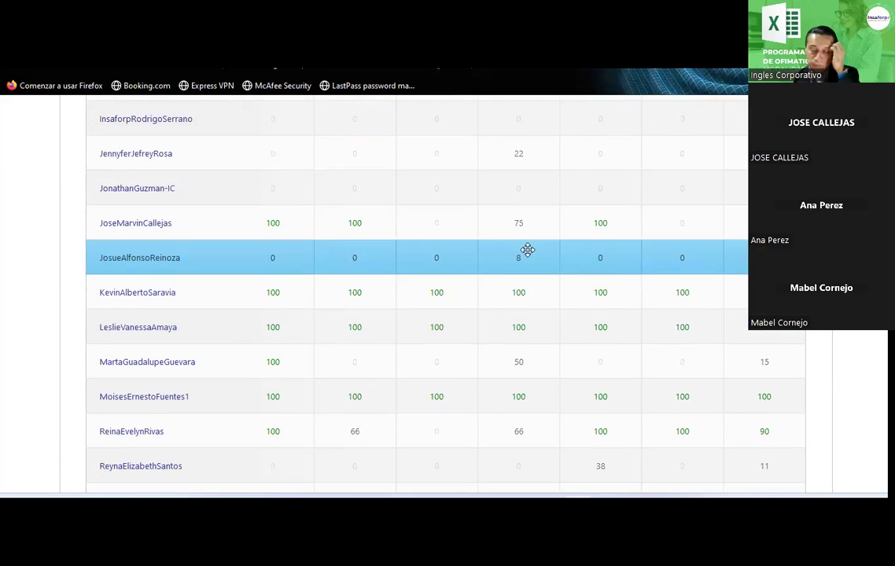
pyautogui.scroll(-1, 527, 249)
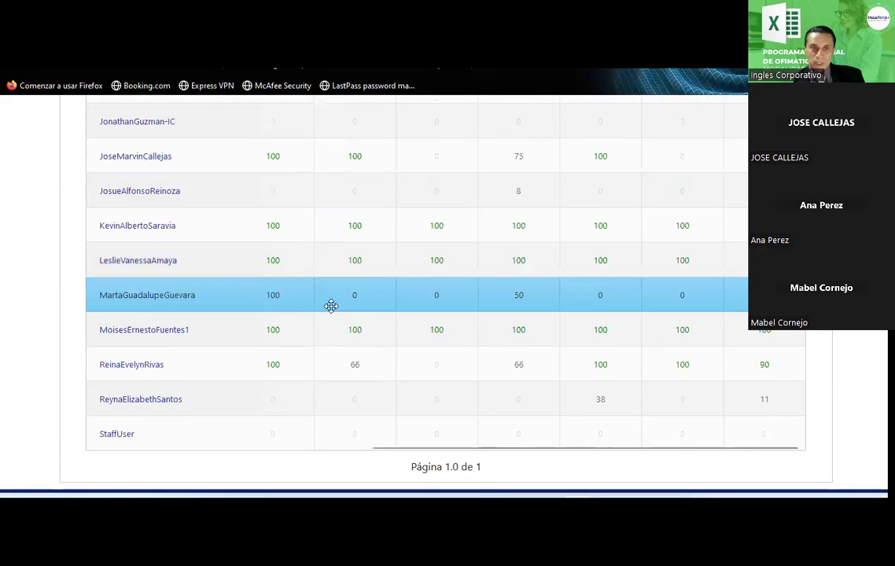
pyautogui.scroll(-1, 485, 378)
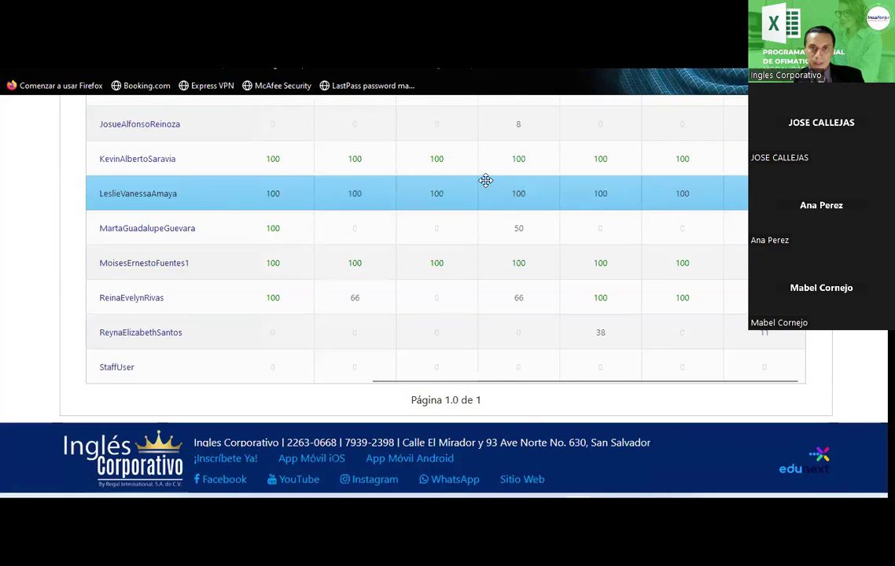
pyautogui.scroll(3, 480, 216)
pyautogui.scroll(3, 480, 216)
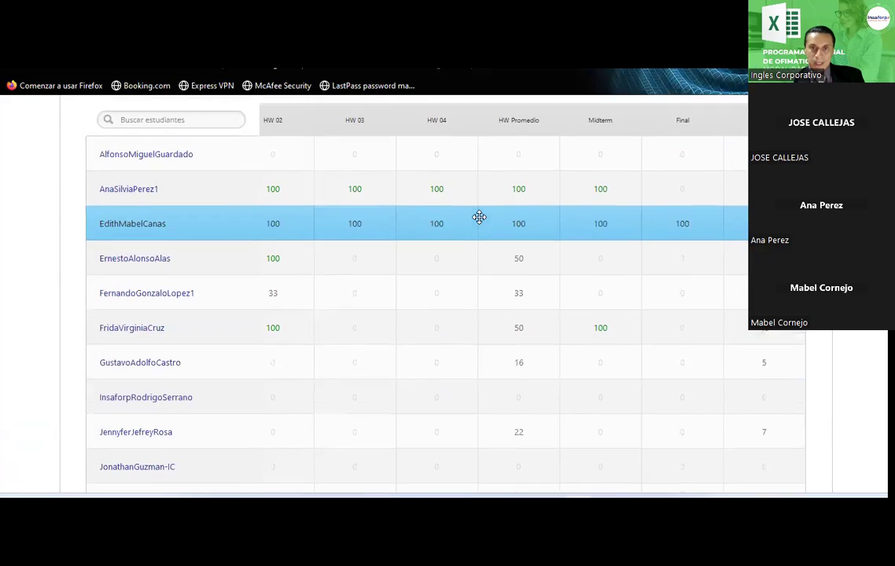
pyautogui.scroll(2, 319, 255)
pyautogui.scroll(-4, 319, 256)
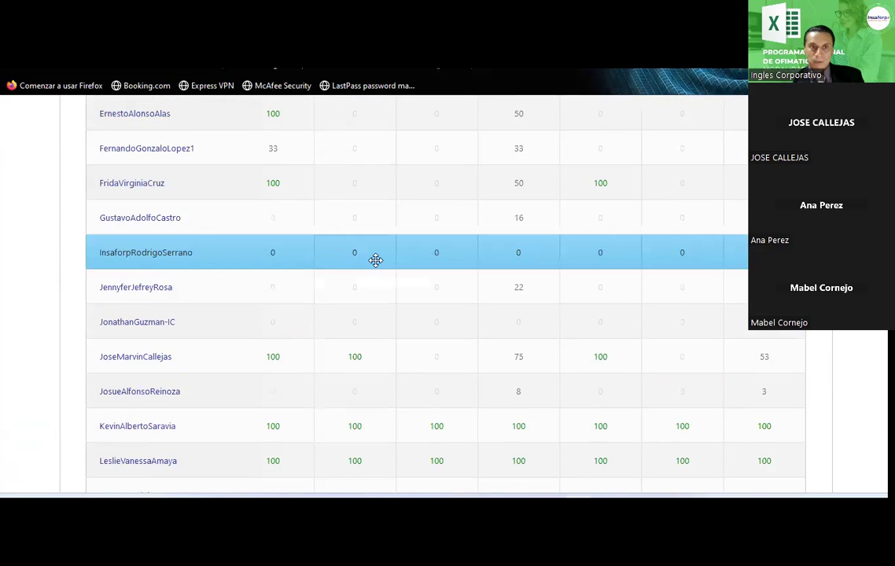
pyautogui.scroll(1, 376, 261)
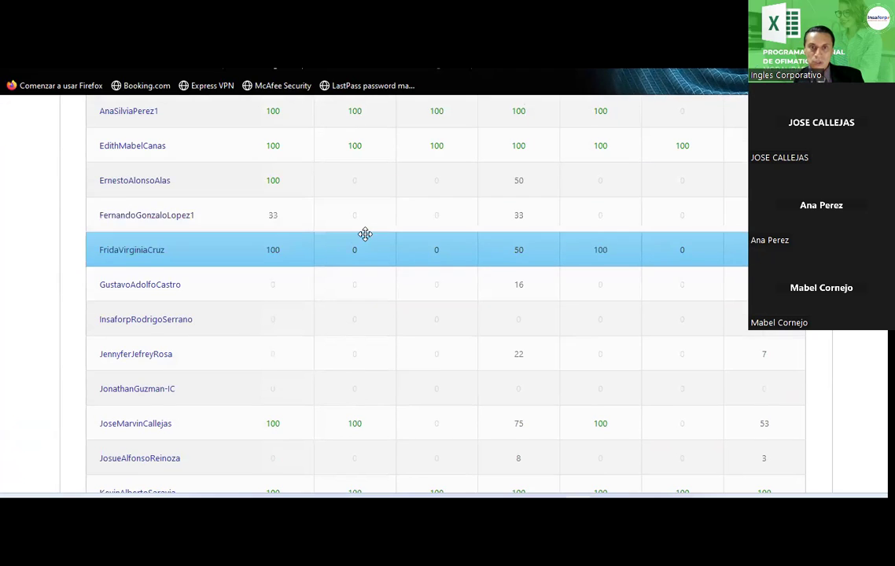
pyautogui.scroll(3, 365, 234)
pyautogui.scroll(-1, 365, 234)
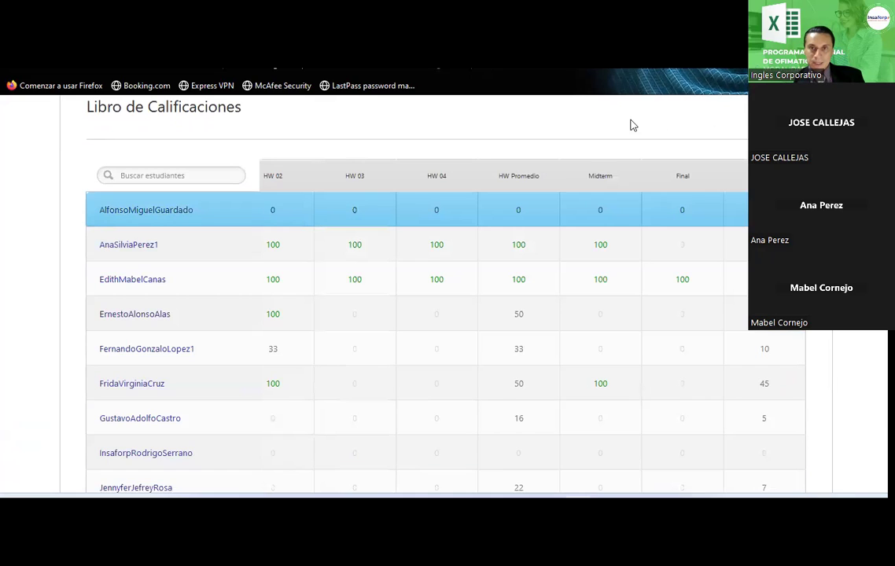
pyautogui.scroll(-3, 519, 464)
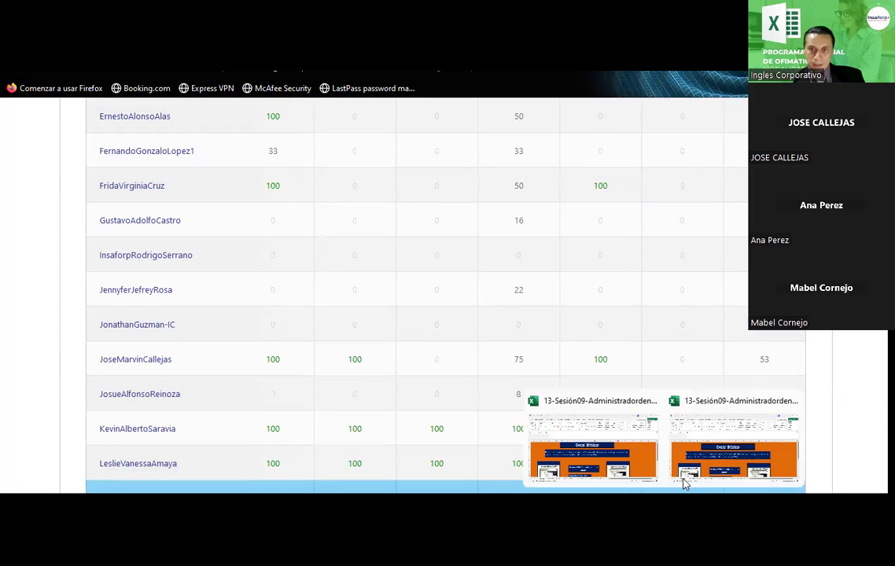
pyautogui.click(684, 472)
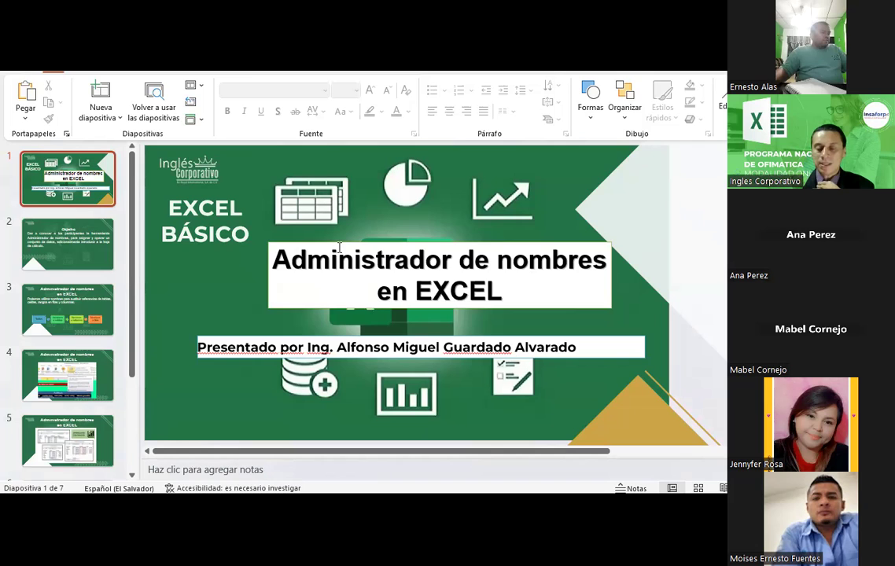
pyautogui.click(93, 259)
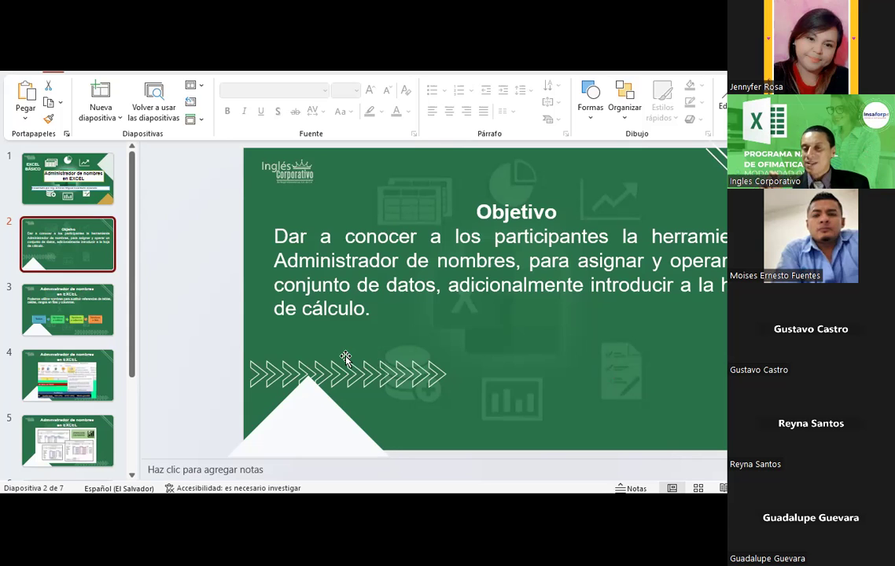
# Move through slide 3 on using names to slide 4's Excel Fórmulas screenshot.
pyautogui.click(89, 302)
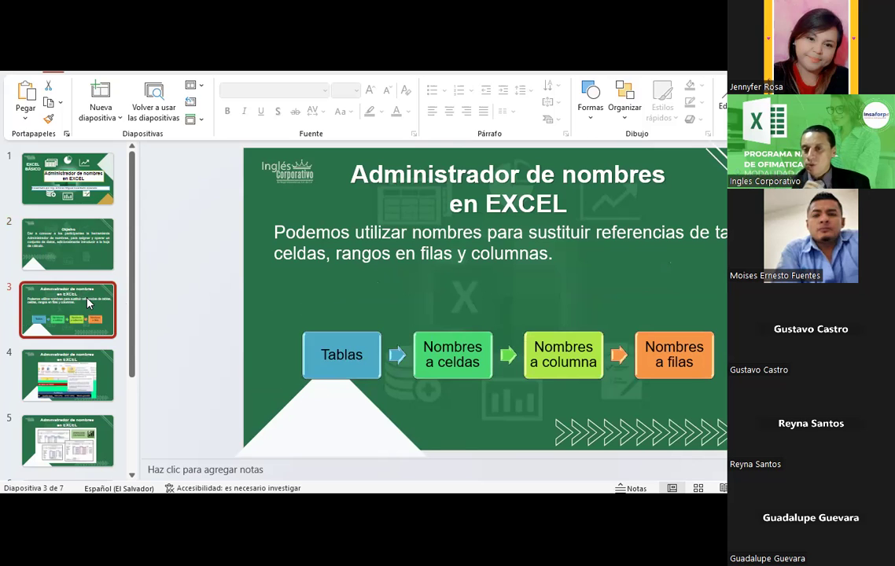
pyautogui.click(85, 367)
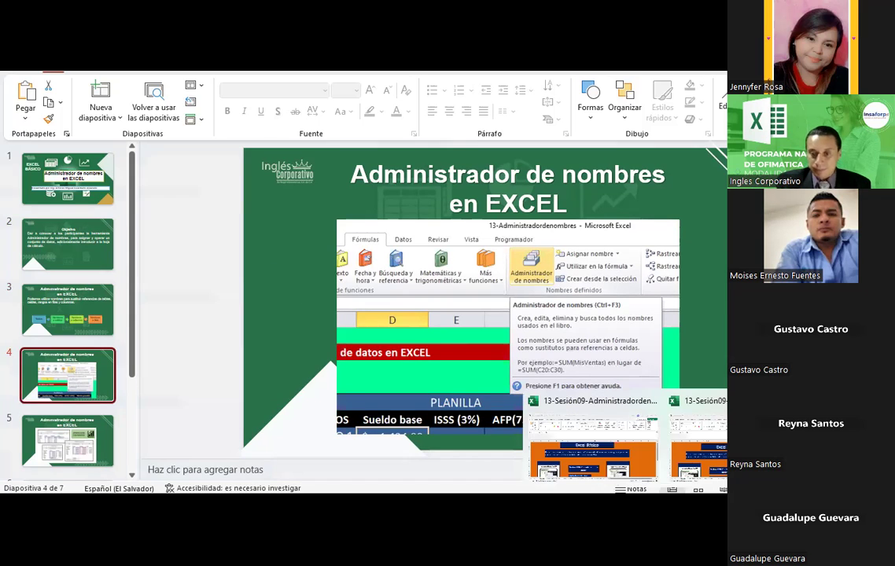
# Bring the Sesión09 Excel workbook forward and briefly check its Administrador de nombres list.
pyautogui.click(594, 440)
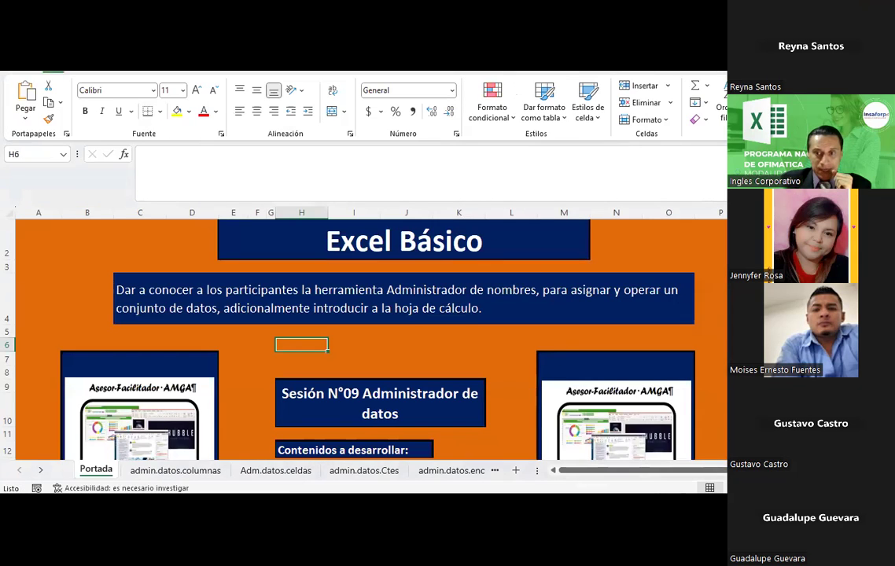
pyautogui.click(692, 436)
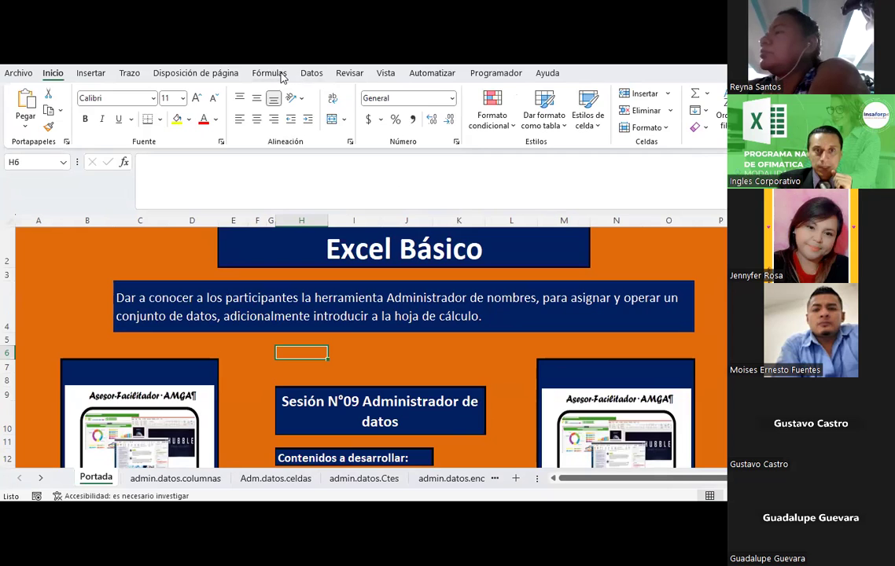
pyautogui.click(270, 72)
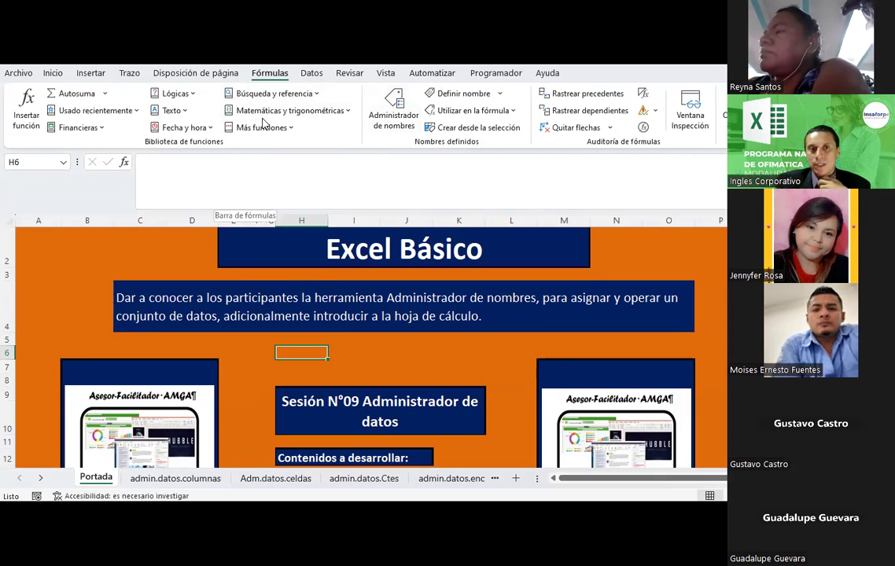
pyautogui.click(394, 110)
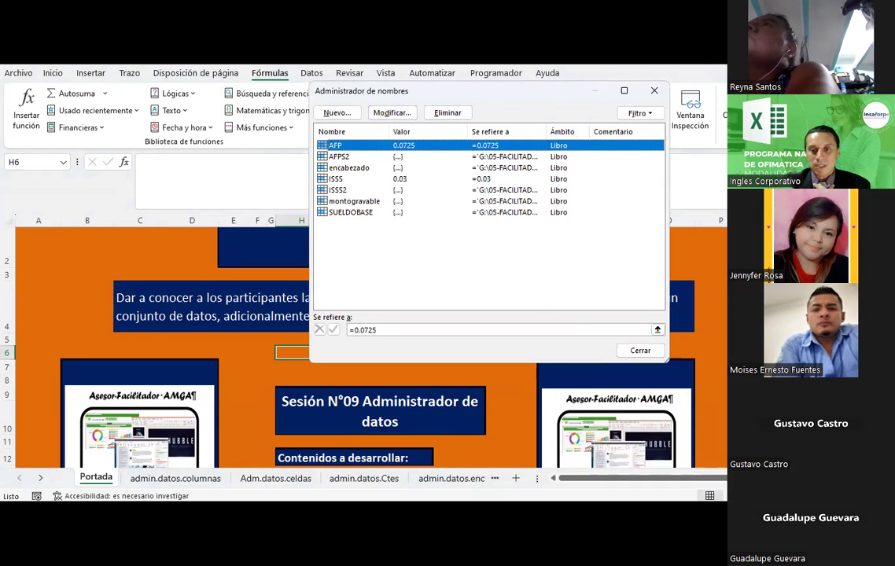
pyautogui.click(655, 90)
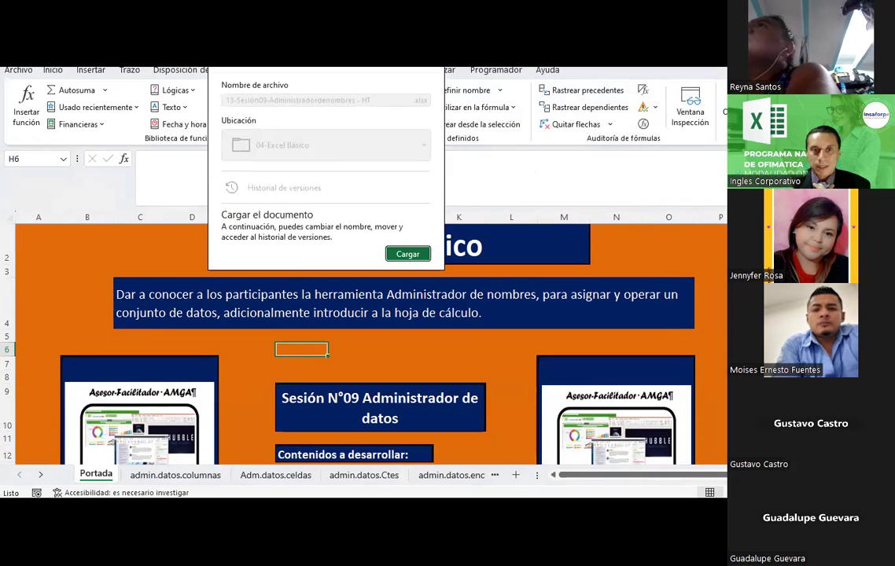
pyautogui.scroll(-1, 247, 451)
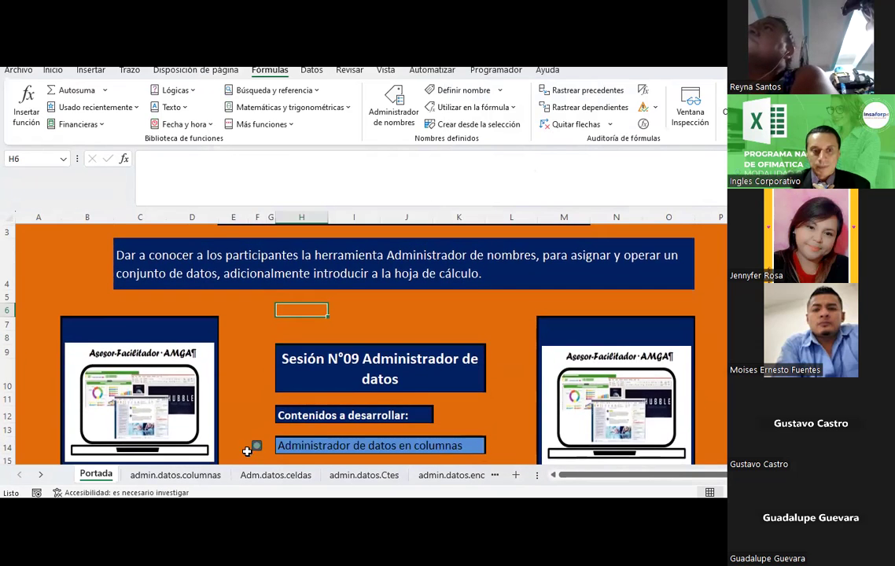
pyautogui.scroll(-3, 247, 450)
pyautogui.scroll(3, 400, 295)
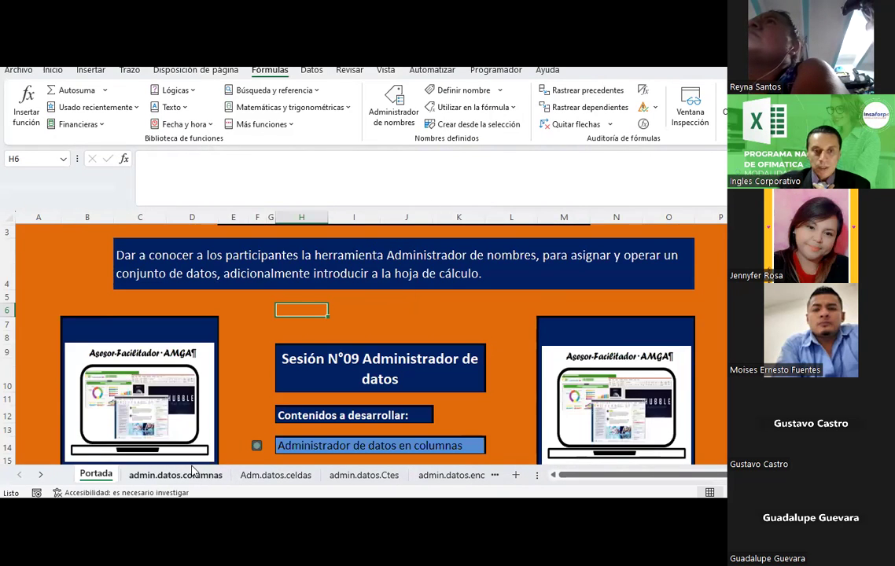
# Open the 13-Sesión09-Administradordenombres workbook from the course folder, then return to the other workbook.
pyautogui.click(193, 472)
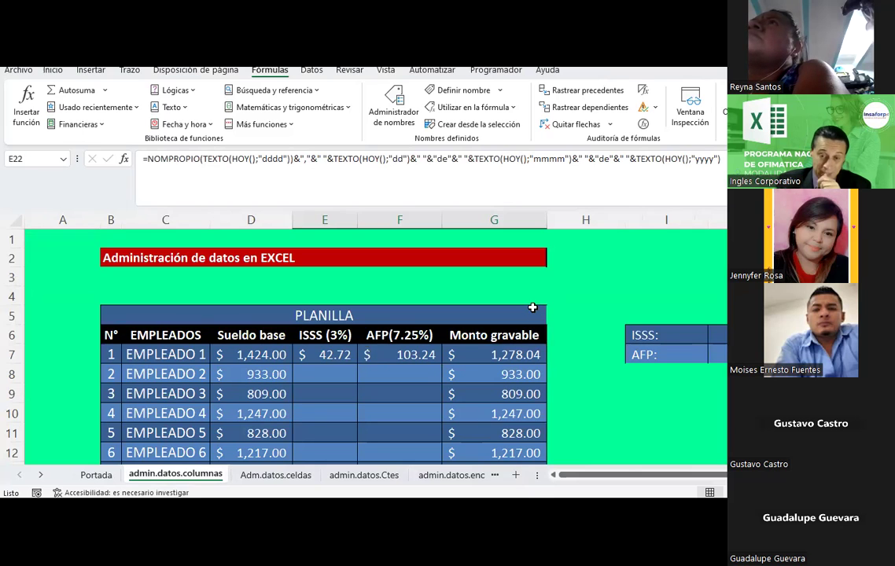
pyautogui.hotkey('alt', 'Tab')
pyautogui.doubleClick(305, 375)
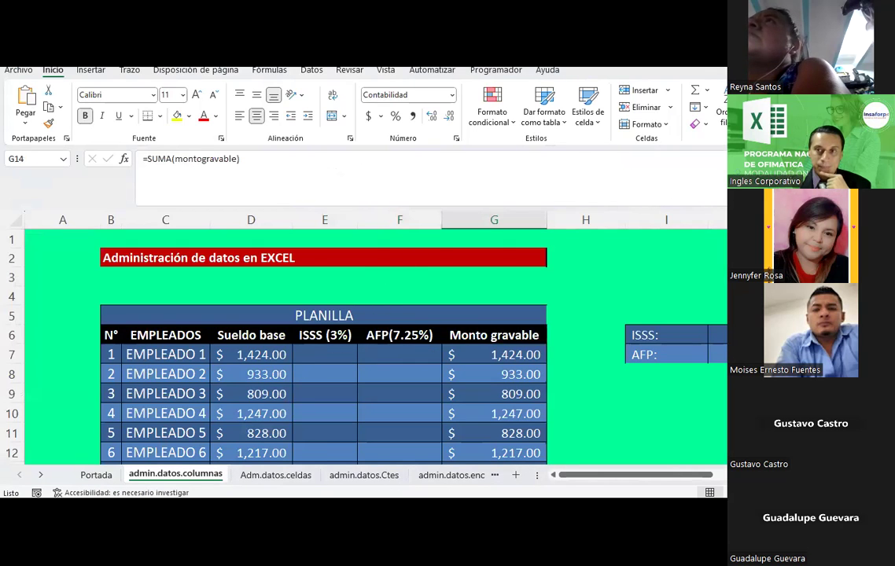
pyautogui.hotkey('alt', 'Tab')
# Clear ISSS/AFP in E7:F7 on columnas, E8:F8 and Monto gravable G7:G10 on celdas.
pyautogui.moveTo(330, 354); pyautogui.dragTo(391, 356)
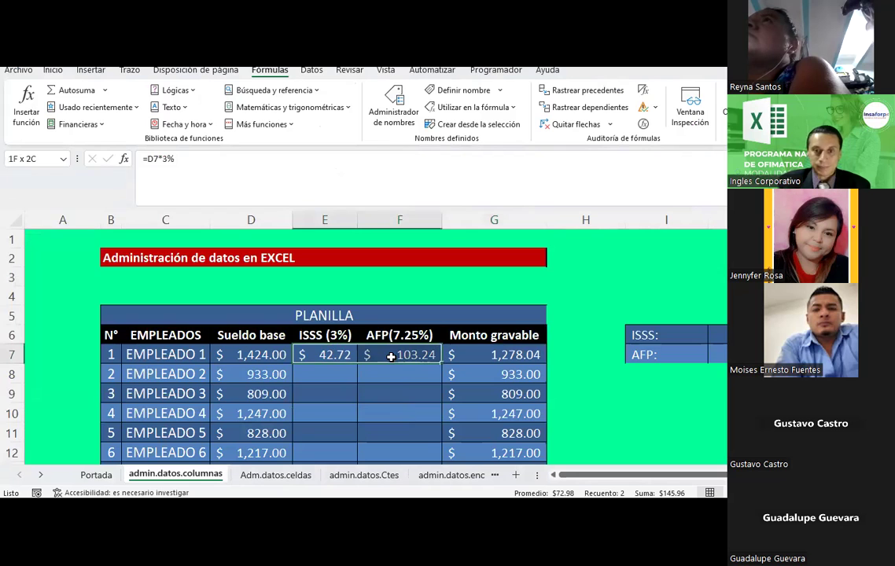
pyautogui.press('Delete')
pyautogui.click(277, 475)
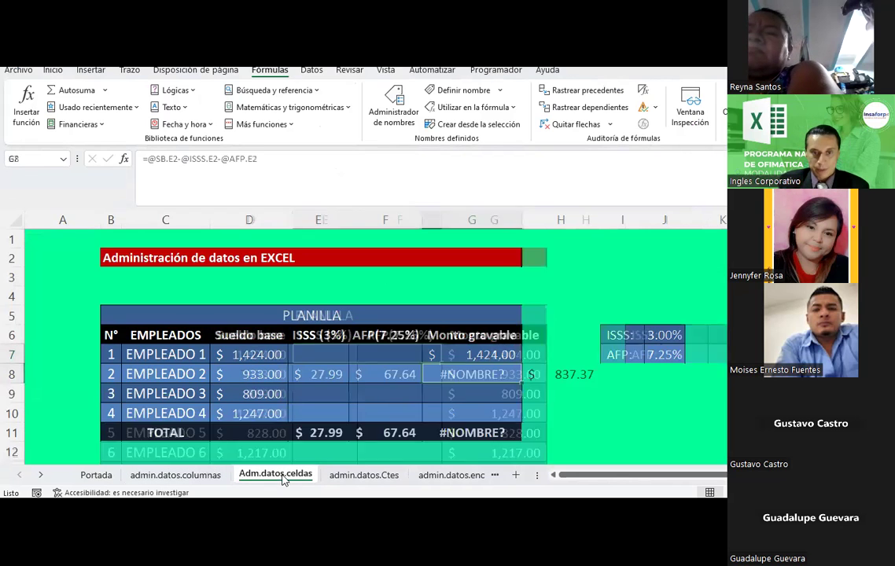
pyautogui.moveTo(330, 374); pyautogui.dragTo(386, 379)
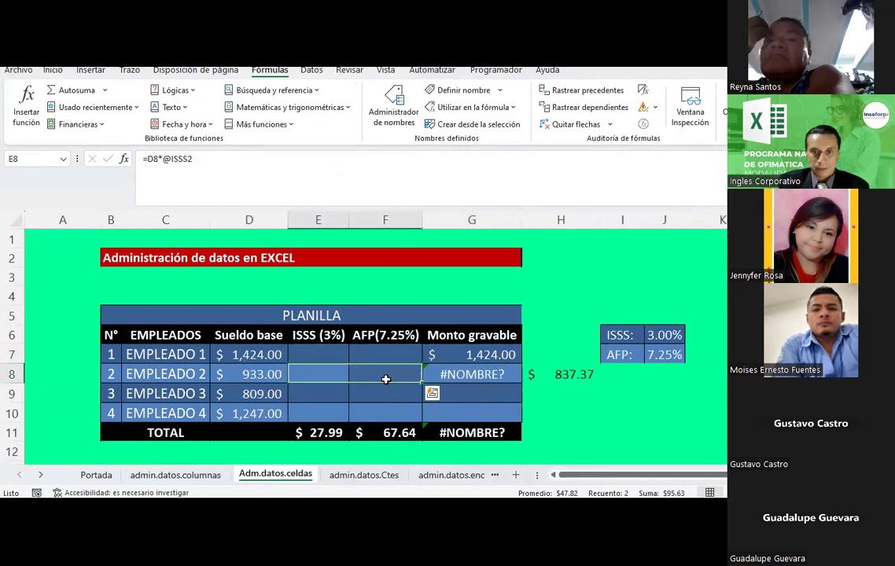
pyautogui.press('Delete')
pyautogui.click(425, 375)
pyautogui.click(449, 353)
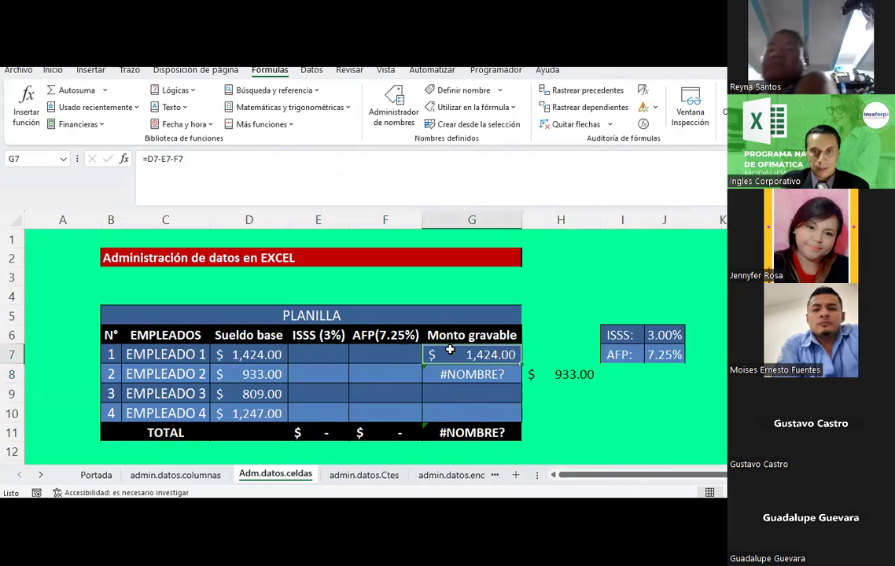
pyautogui.moveTo(449, 352); pyautogui.dragTo(436, 409)
pyautogui.press('Delete')
# Clear the ISSS and AFP amounts E7:F13 on the Ctes sheet, then view the encabezados sheet.
pyautogui.click(369, 476)
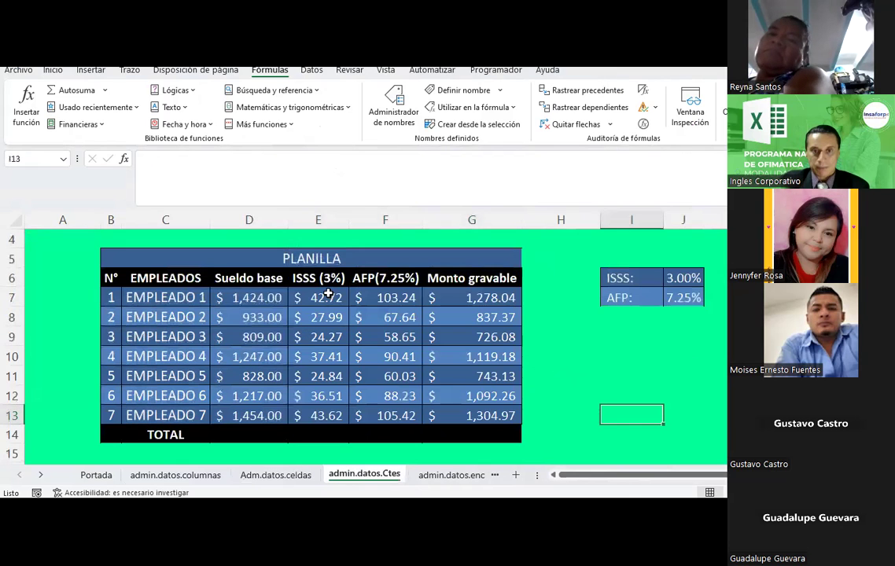
pyautogui.moveTo(328, 294); pyautogui.dragTo(397, 414)
pyautogui.press('Delete')
pyautogui.click(480, 305)
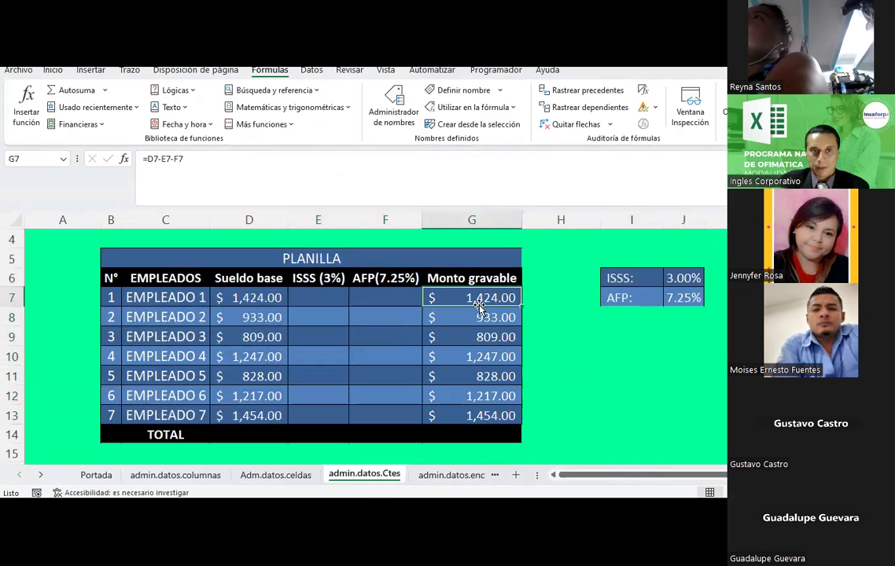
pyautogui.click(450, 475)
pyautogui.scroll(-5, 291, 373)
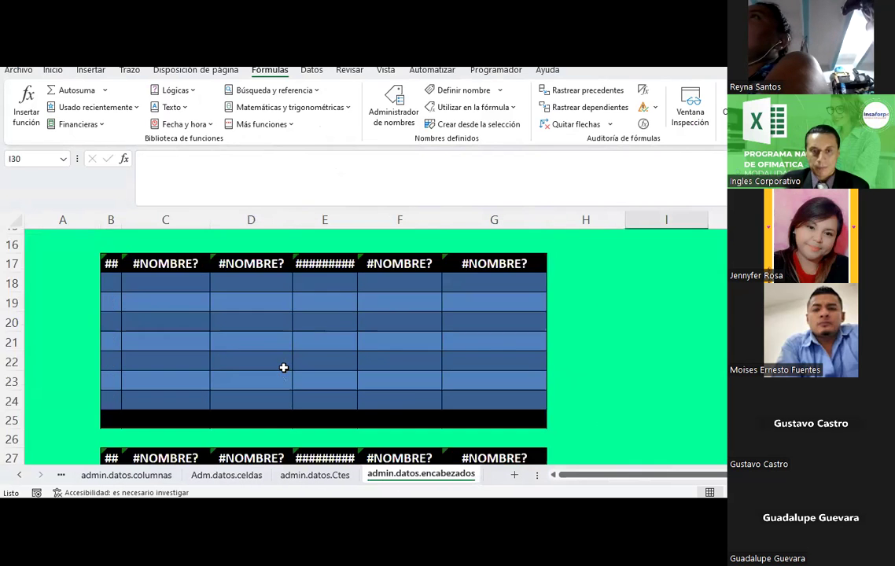
pyautogui.scroll(-3, 283, 368)
pyautogui.scroll(4, 283, 367)
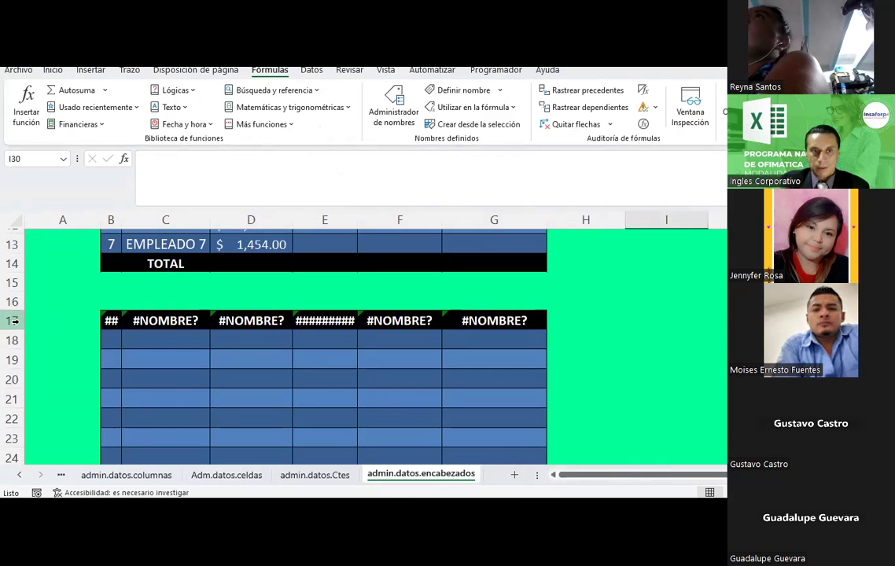
# Delete rows 17 onward holding the extra #NOMBRE? tables, then return to the Portada sheet.
pyautogui.moveTo(14, 321); pyautogui.dragTo(131, 494)
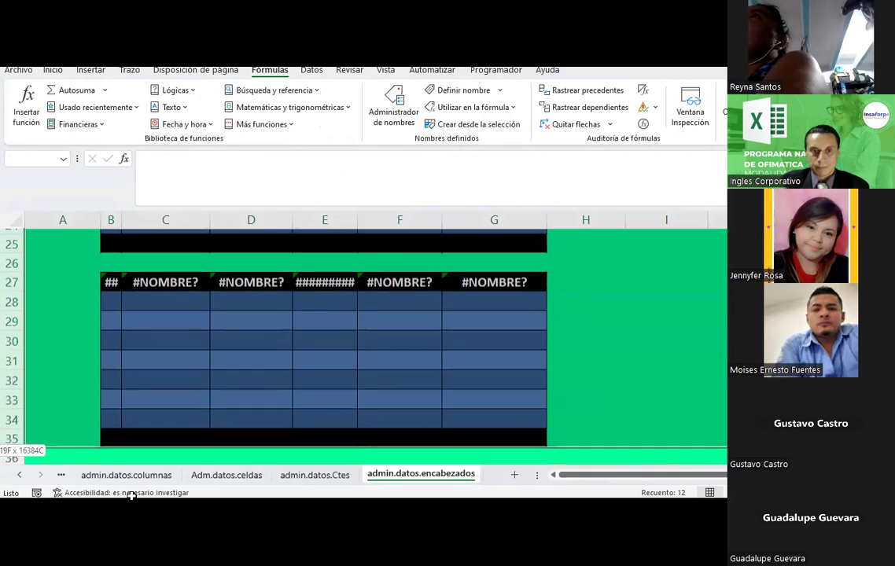
pyautogui.rightClick(170, 336)
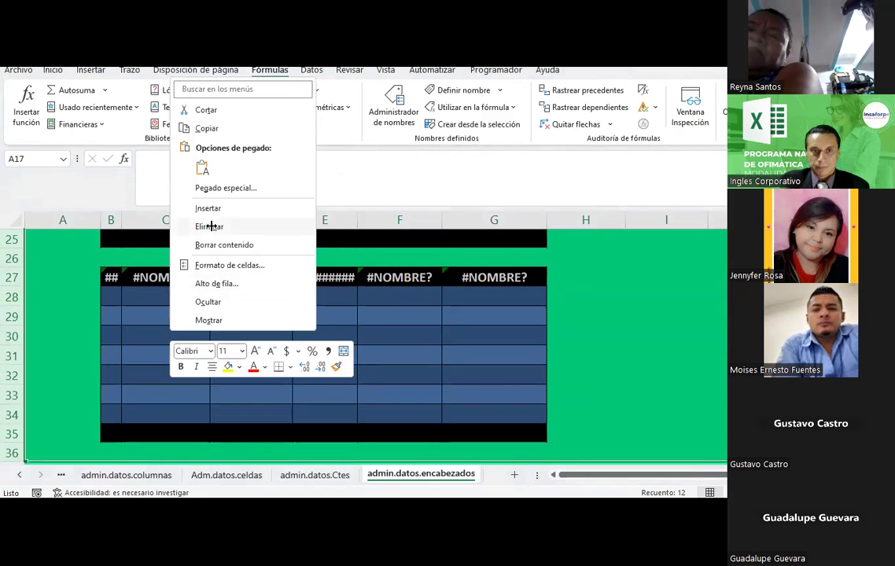
pyautogui.click(211, 227)
pyautogui.click(311, 353)
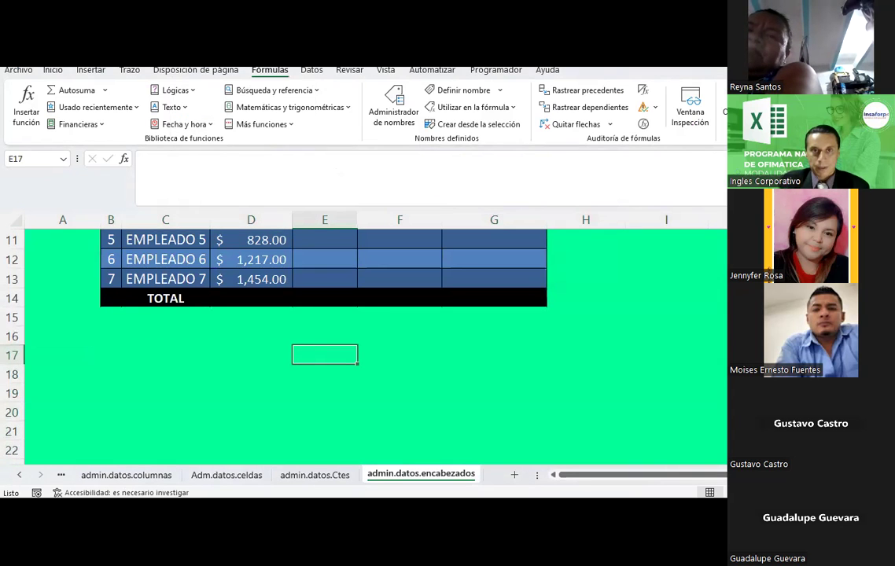
pyautogui.click(63, 477)
pyautogui.scroll(1, 459, 301)
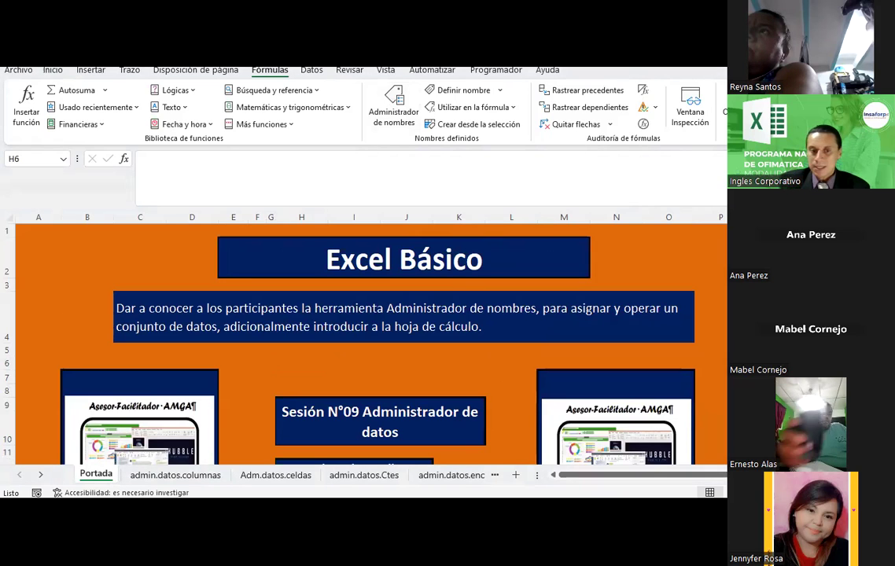
pyautogui.hotkey('alt', 'Tab')
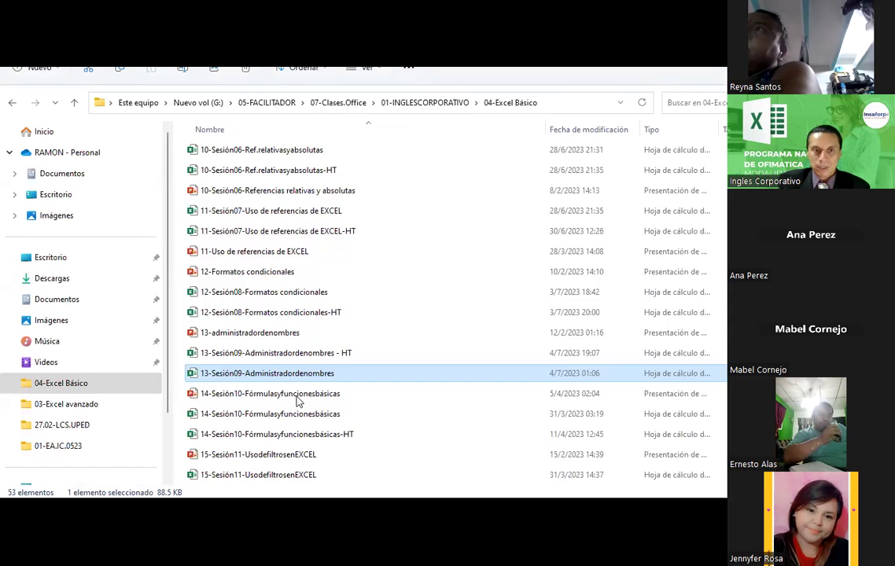
pyautogui.moveTo(252, 353)
pyautogui.mouseDown()
pyautogui.moveTo(370, 350)
pyautogui.moveTo(418, 390)
pyautogui.mouseUp()
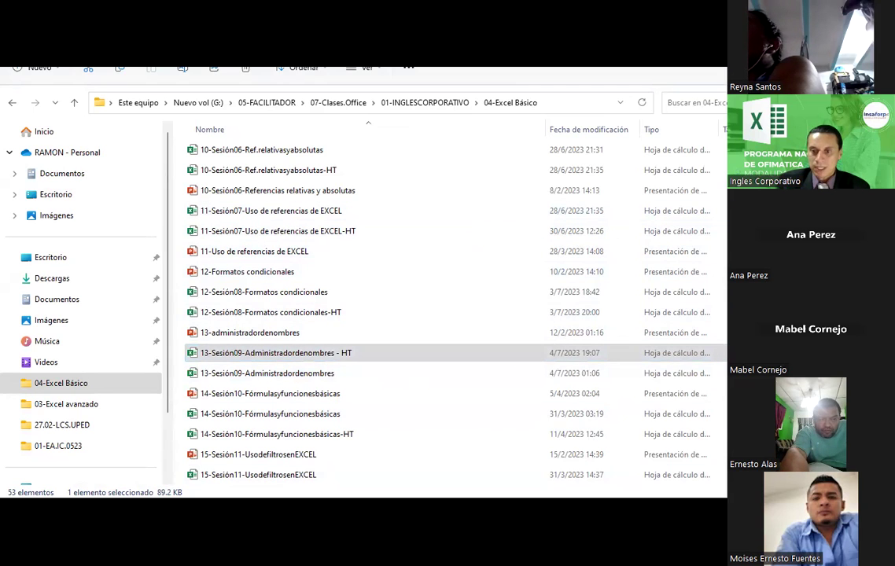
pyautogui.click(663, 456)
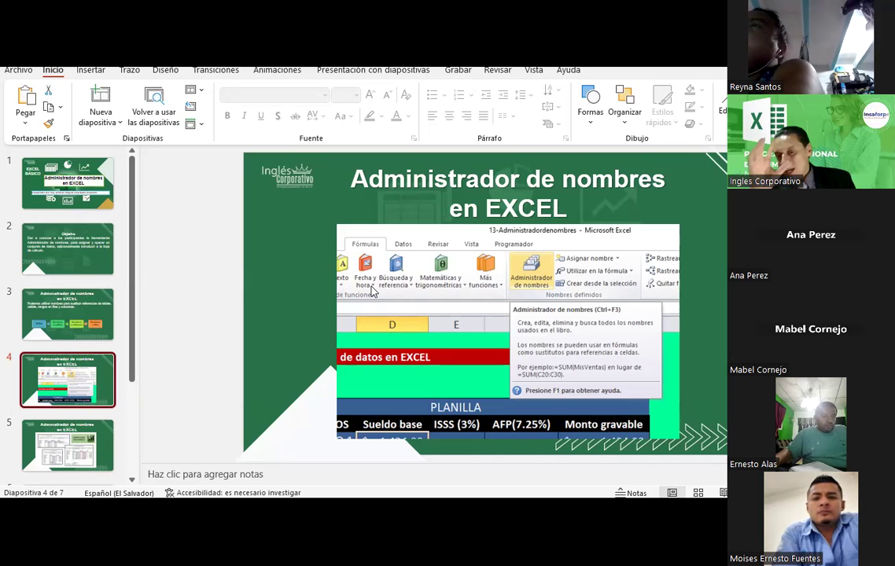
pyautogui.hotkey('alt', 'Tab')
pyautogui.press('Tab')
pyautogui.press('Tab')
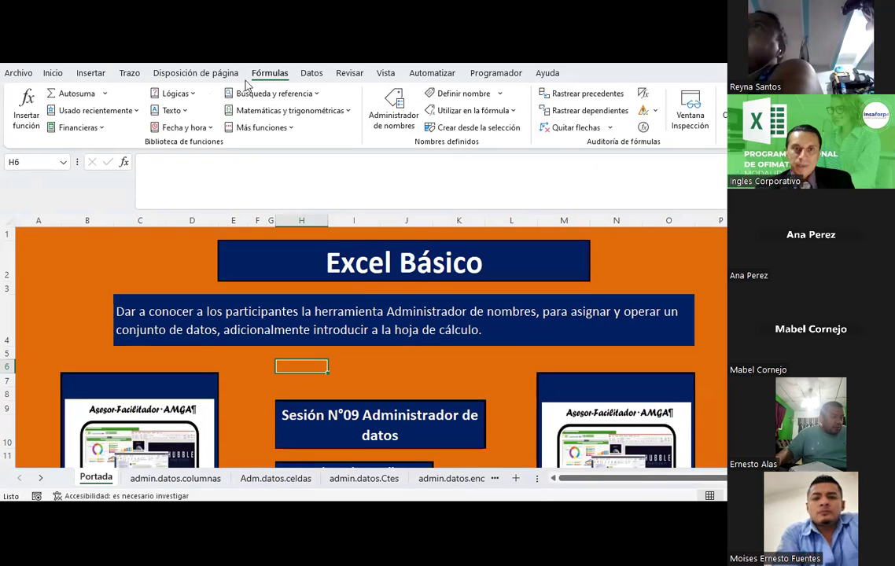
# Delete all seven defined names, including AFP, ISSS and SUELDOBASE, in the Administrador de nombres.
pyautogui.click(395, 105)
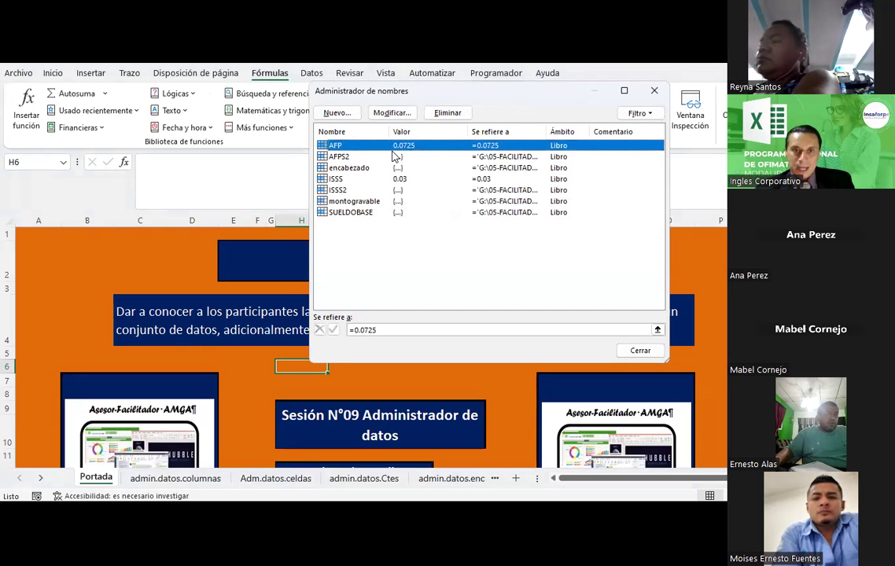
pyautogui.hotkey('shift', 'Down')
pyautogui.hotkey('shift', 'Down')
pyautogui.hotkey('shift', 'Down')
pyautogui.hotkey('shift', 'Down')
pyautogui.hotkey('shift', 'Down')
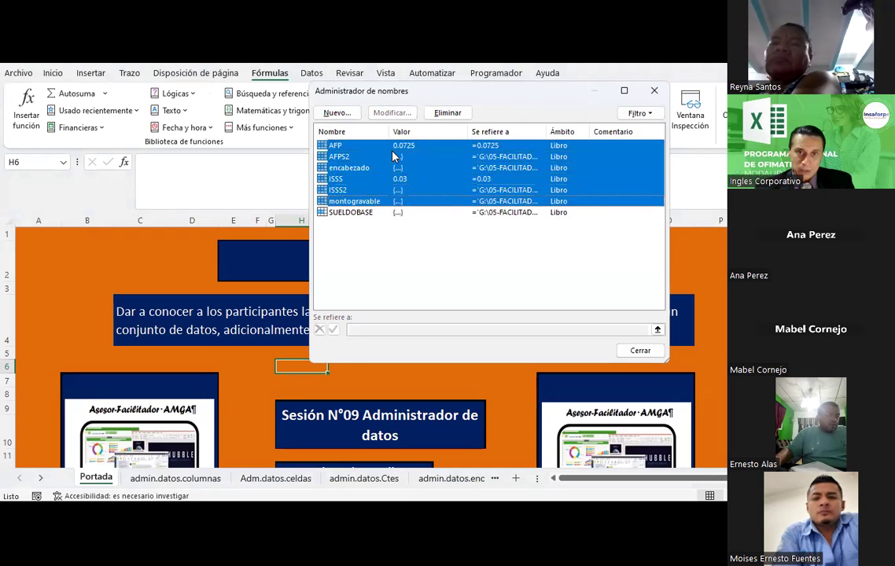
pyautogui.click(448, 113)
pyautogui.click(417, 310)
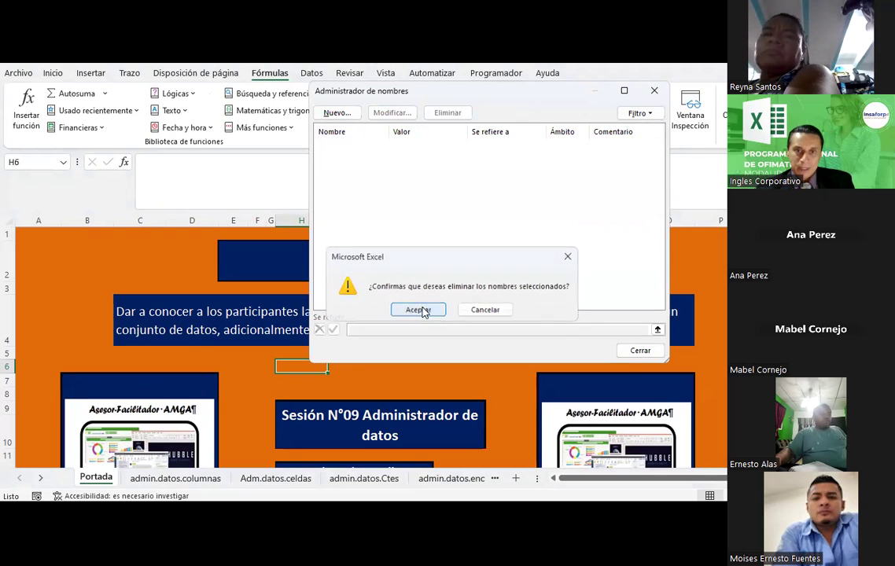
pyautogui.click(655, 91)
pyautogui.click(175, 479)
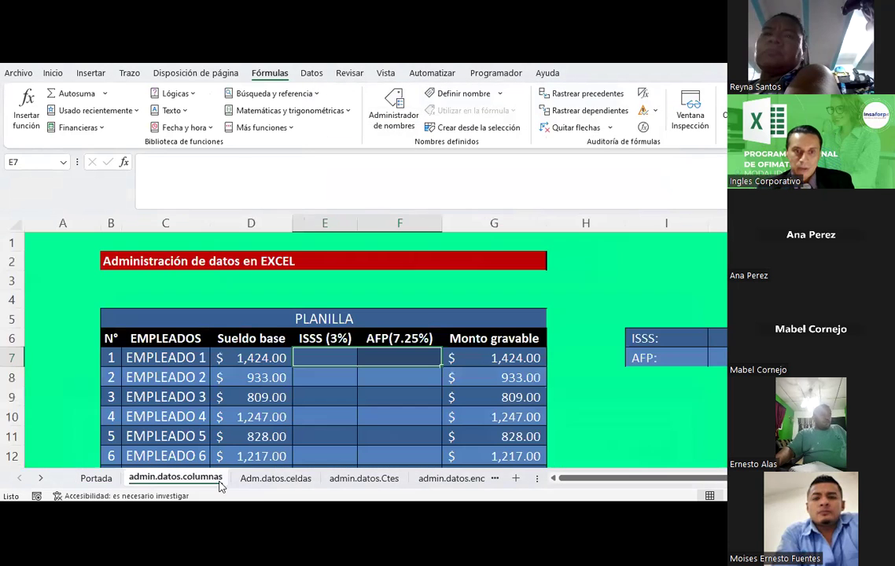
pyautogui.click(96, 479)
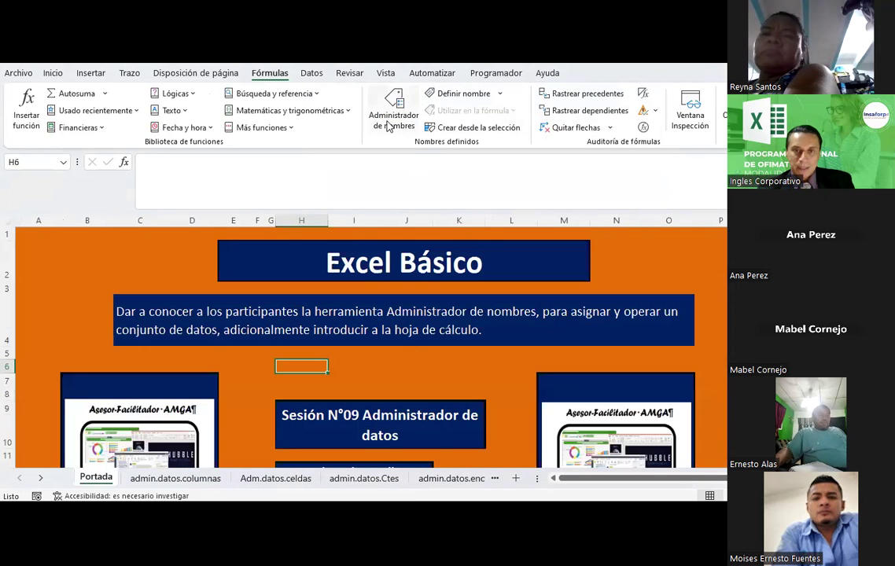
pyautogui.hotkey('alt', 'Tab')
pyautogui.hotkey('alt', 'Tab')
# Present slide 5 through the Nombre nuevo and Creación de una constante slides, then return to Excel.
pyautogui.click(67, 445)
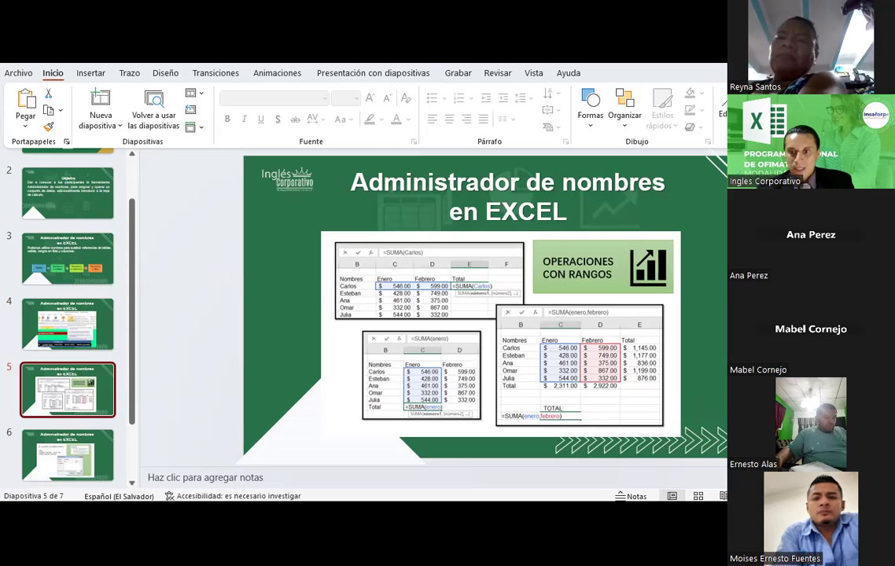
pyautogui.hotkey('shift', 'F5')
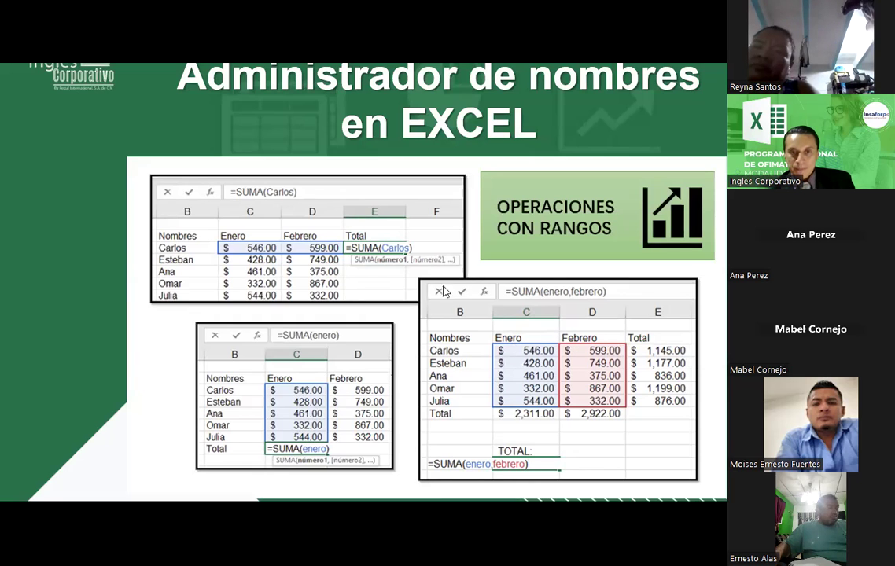
pyautogui.click(373, 292)
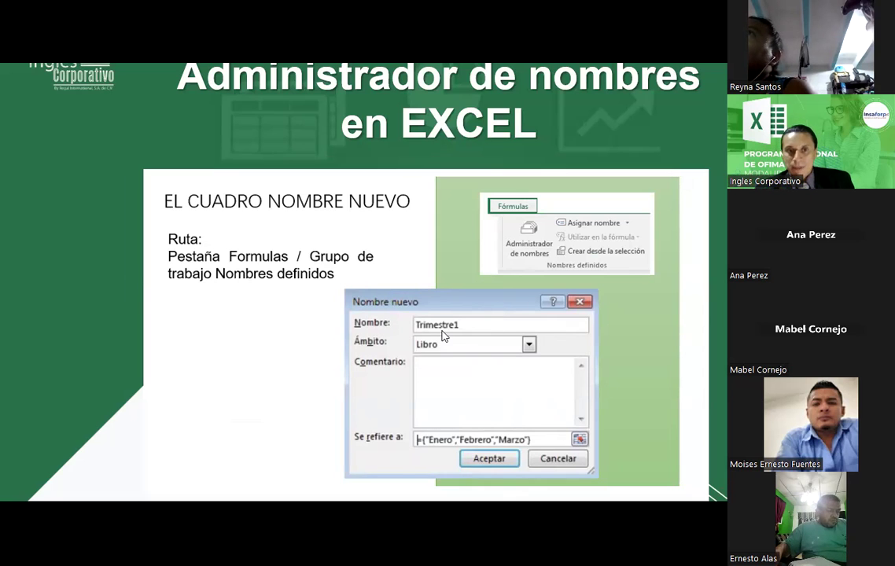
pyautogui.click(489, 314)
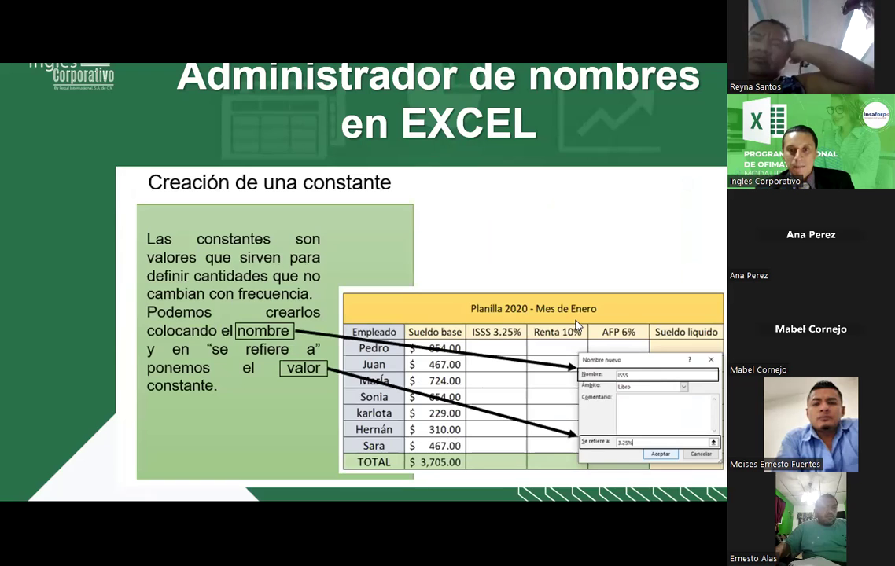
pyautogui.press('Left')
pyautogui.press('Escape')
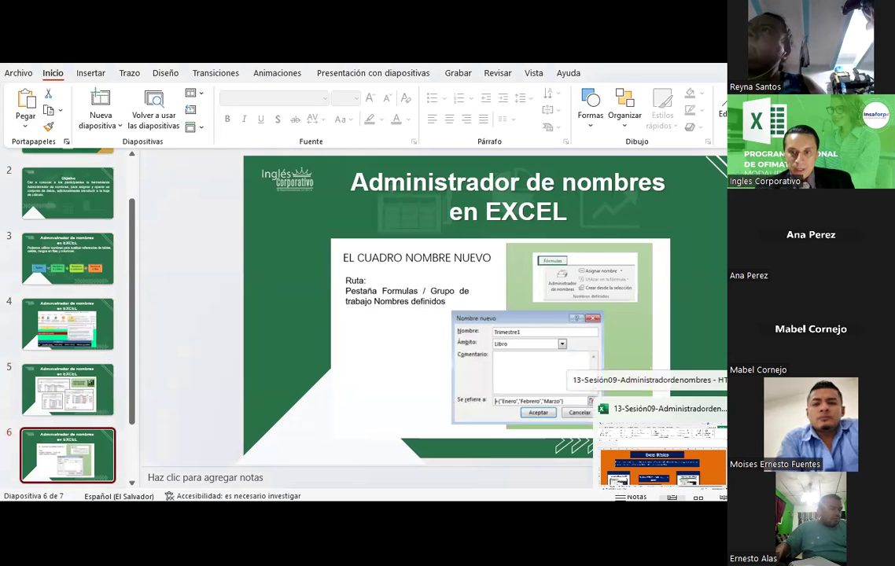
pyautogui.click(629, 441)
pyautogui.click(656, 272)
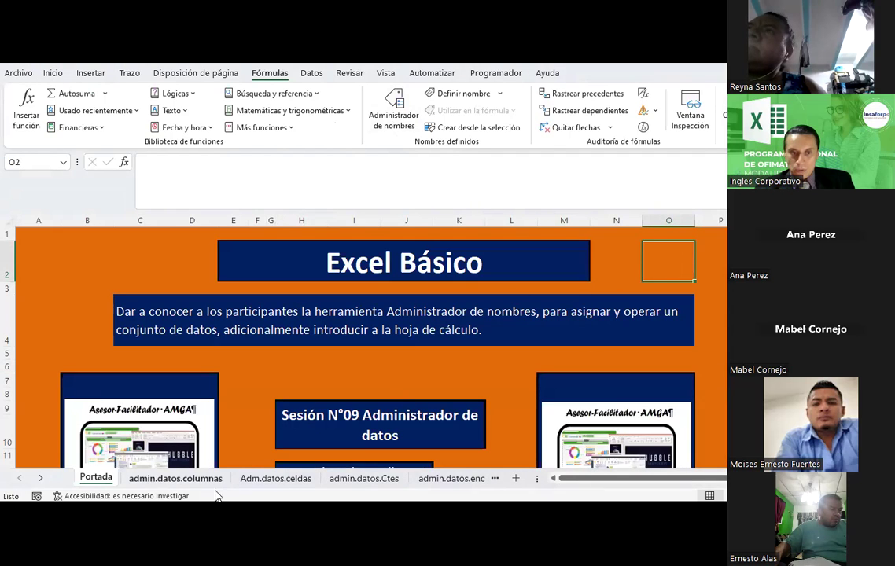
# Open the admin.datos.columnas sheet and select cell G3 above the Monto gravable column.
pyautogui.click(188, 479)
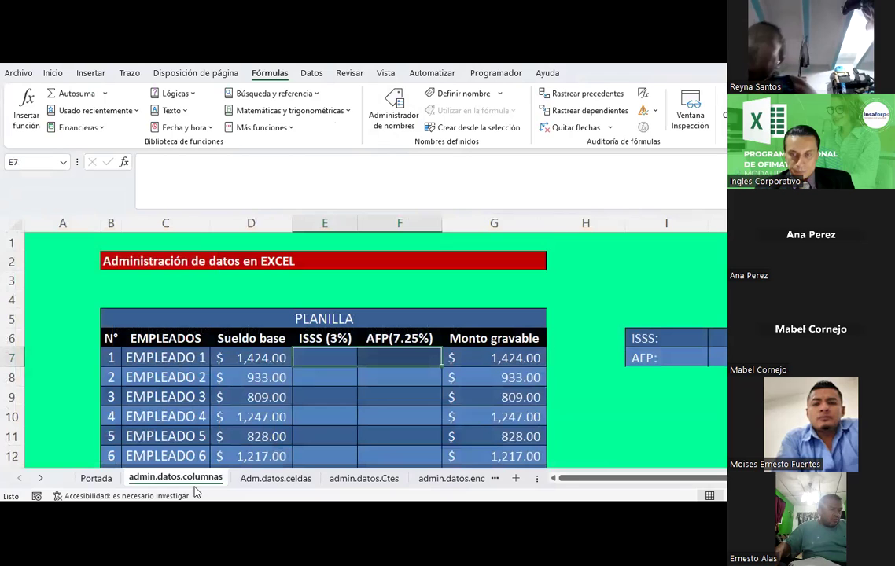
pyautogui.click(617, 293)
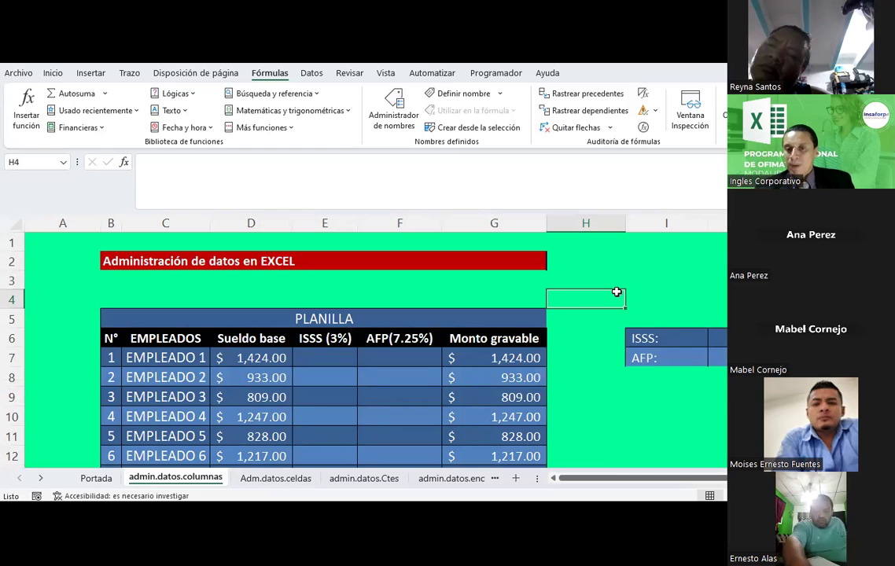
pyautogui.click(483, 337)
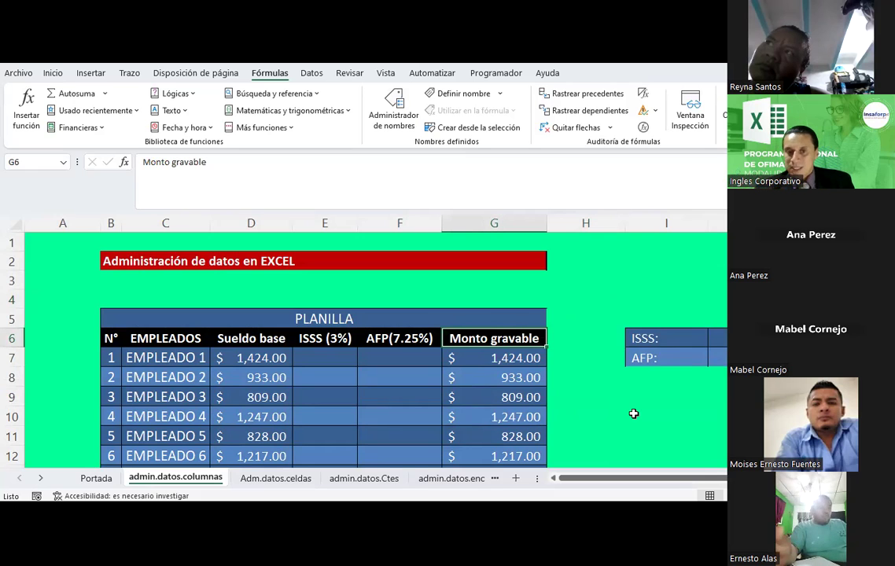
pyautogui.click(486, 281)
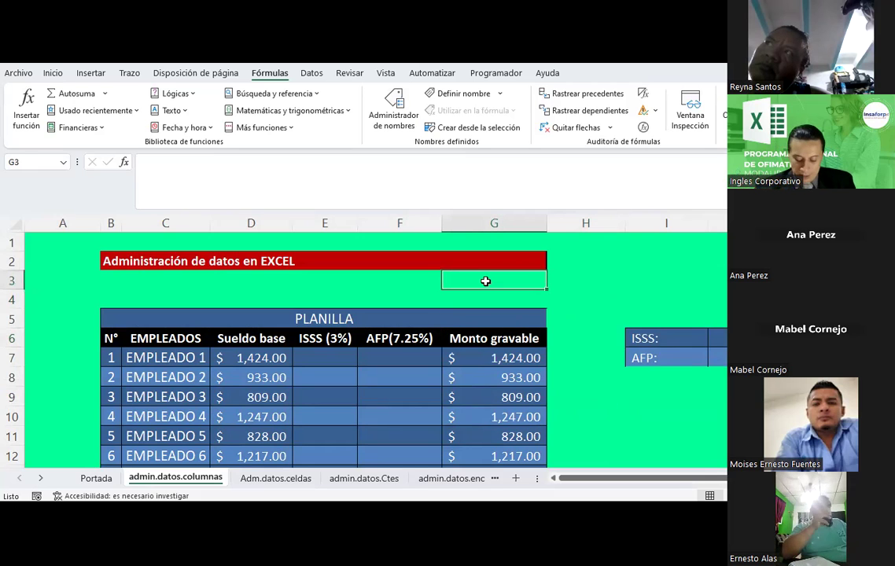
# Enter 'Monto_Gravable' in G3 and clear the #NOMBRE? error from total cell G14.
pyautogui.write('MO')
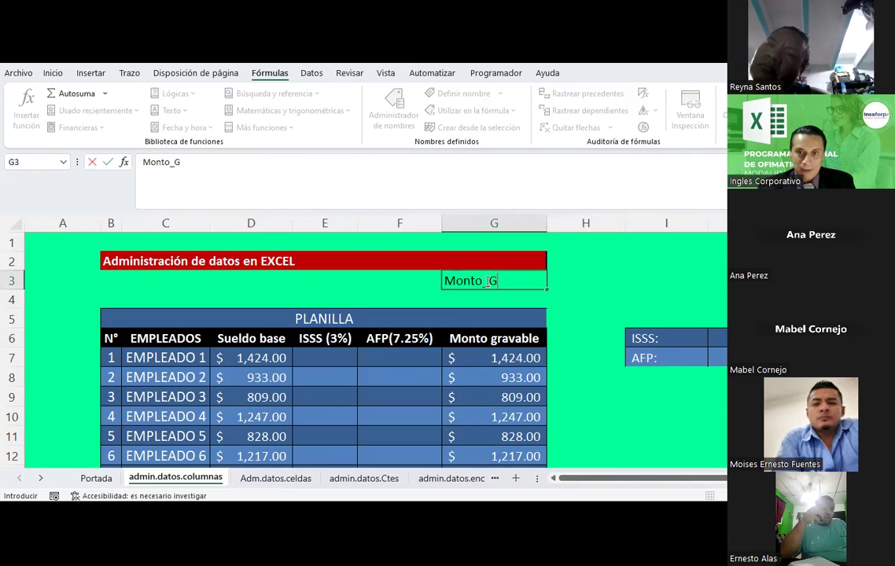
pyautogui.press('Return')
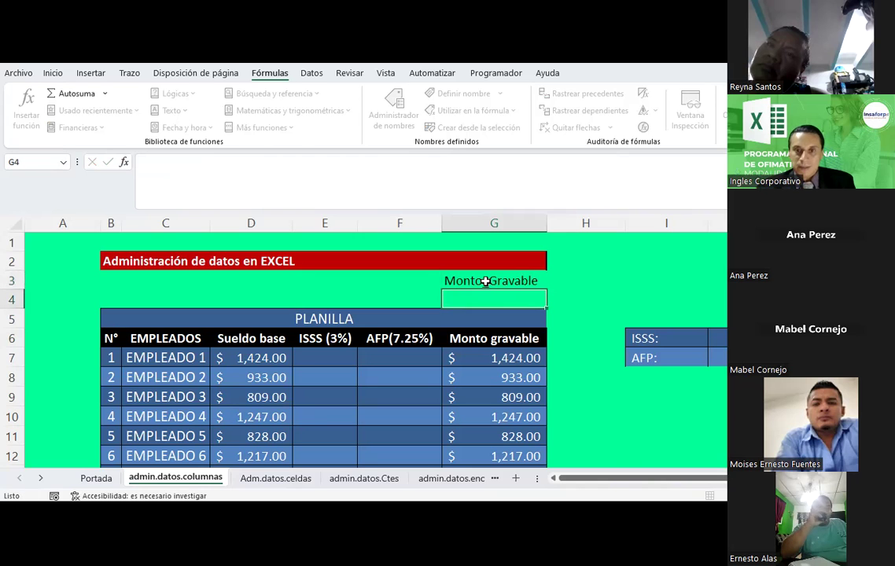
pyautogui.click(485, 281)
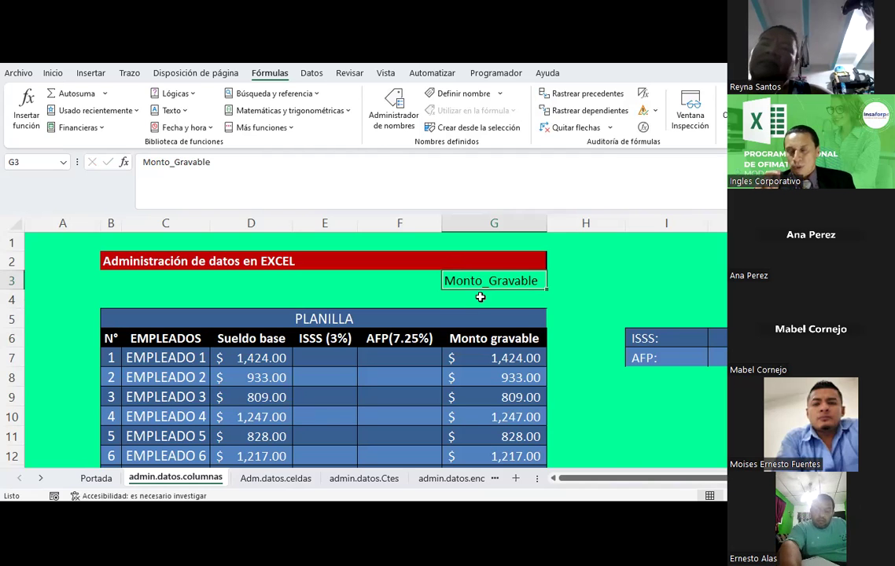
pyautogui.scroll(-1, 484, 299)
pyautogui.moveTo(501, 300)
pyautogui.mouseDown()
pyautogui.moveTo(481, 419)
pyautogui.moveTo(251, 438)
pyautogui.mouseUp()
pyautogui.click(477, 441)
pyautogui.press('Delete')
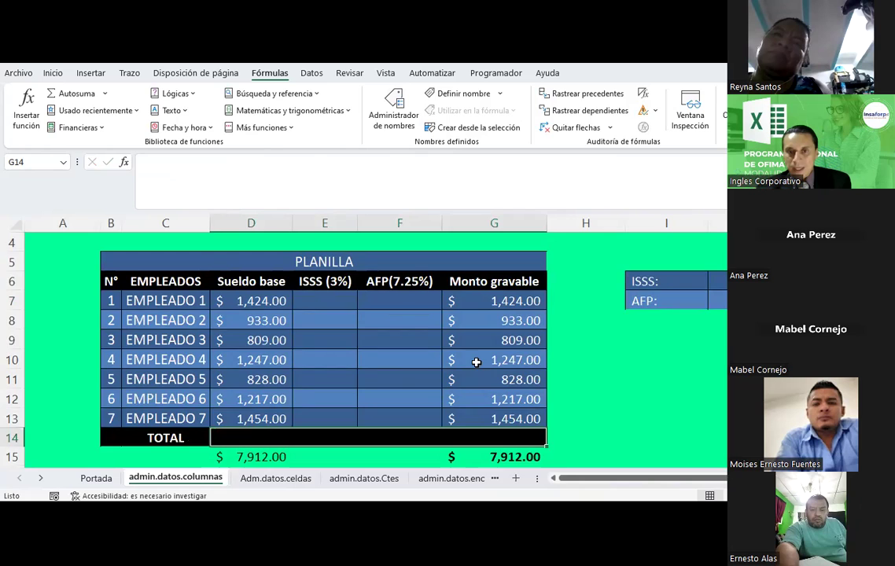
# Type the label 'MG' into G4 below Monto_Gravable.
pyautogui.scroll(1, 476, 362)
pyautogui.click(489, 282)
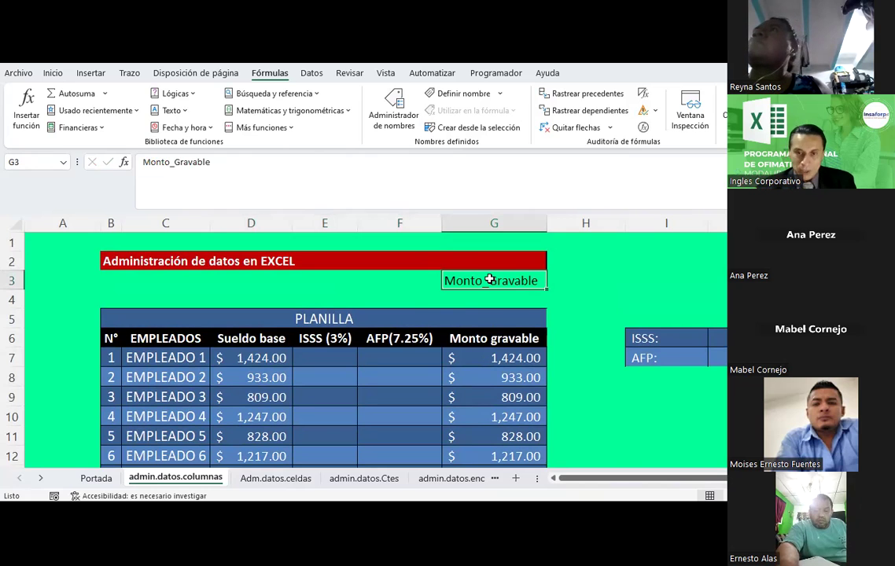
pyautogui.press('Return')
pyautogui.write('MG')
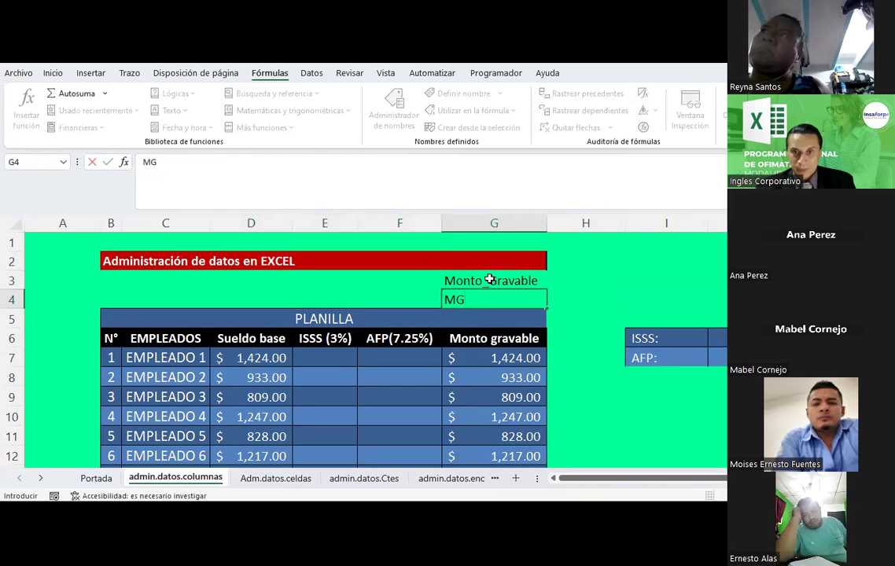
pyautogui.press('Return')
pyautogui.press('Up')
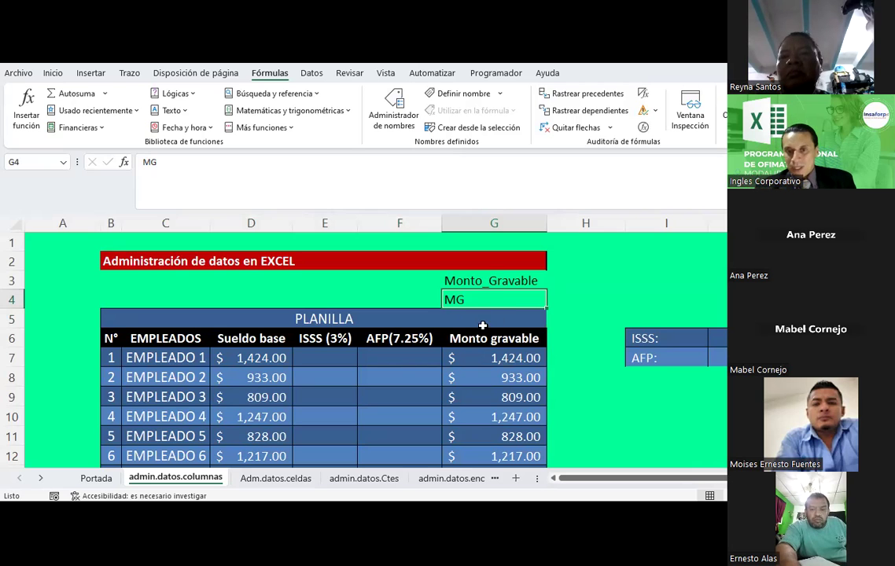
pyautogui.click(472, 273)
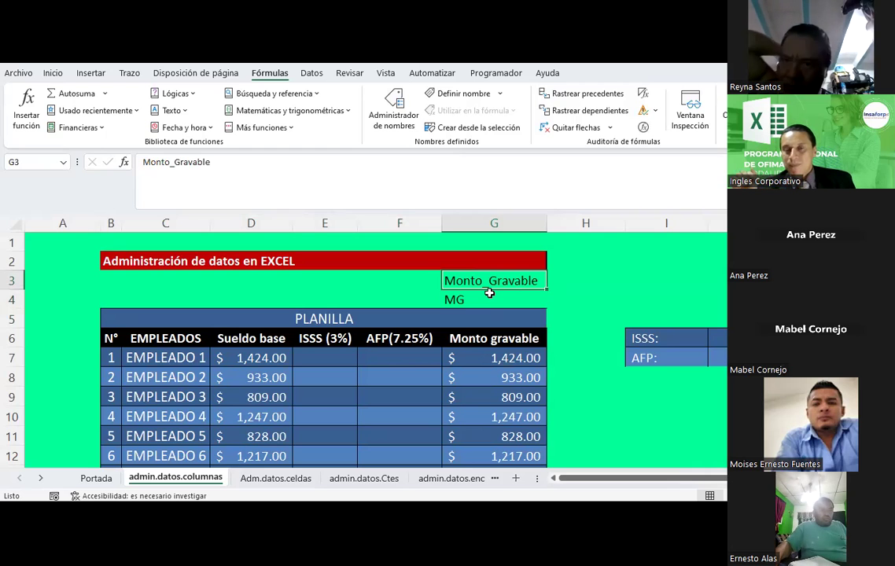
pyautogui.click(580, 278)
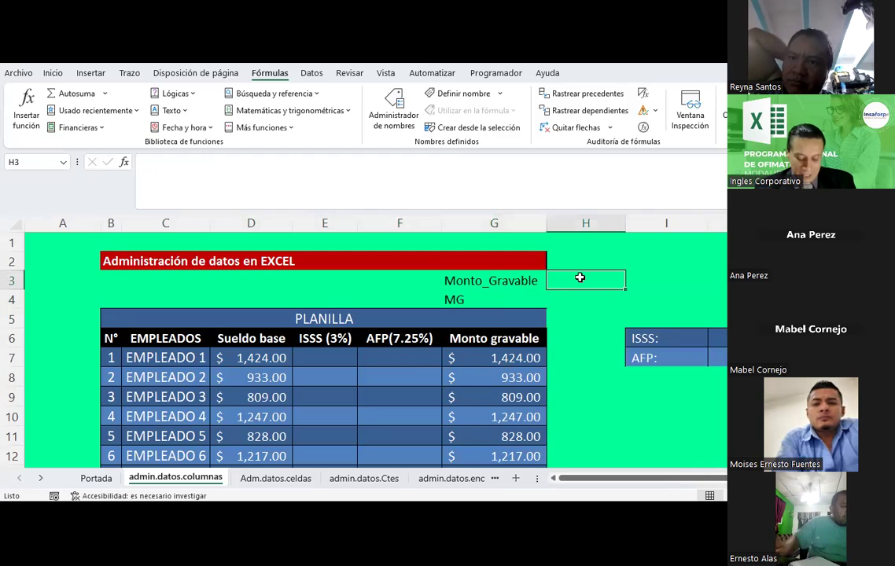
# Write the range note '(G7:G13)' in H3 beside the Monto_Gravable label.
pyautogui.write('G')
pyautogui.press('BackSpace')
pyautogui.write('(')
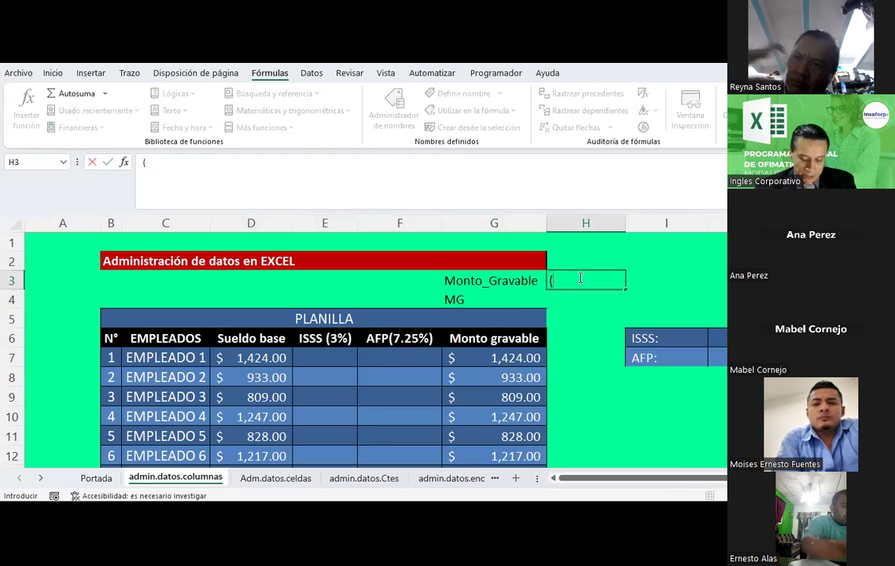
pyautogui.write('G7:G')
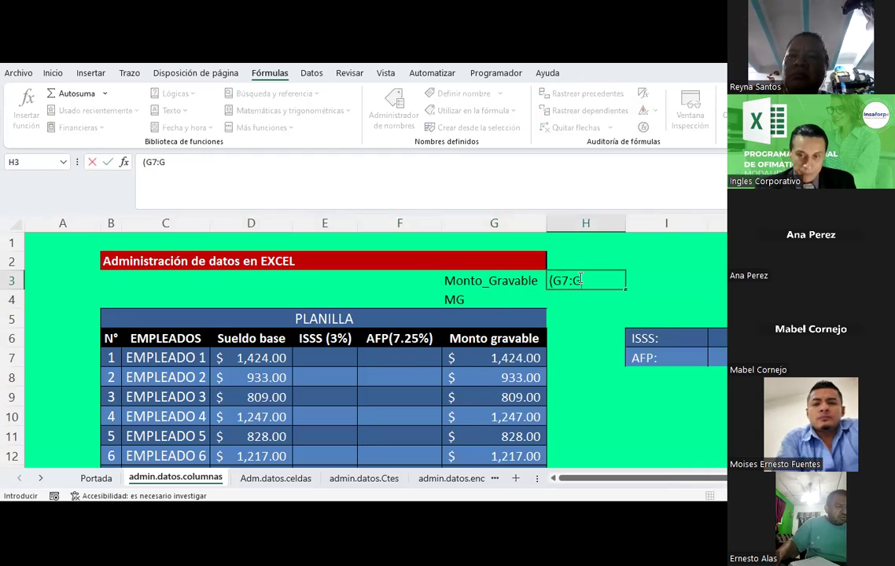
pyautogui.scroll(-3, 580, 284)
pyautogui.scroll(1, 580, 284)
pyautogui.scroll(2, 581, 287)
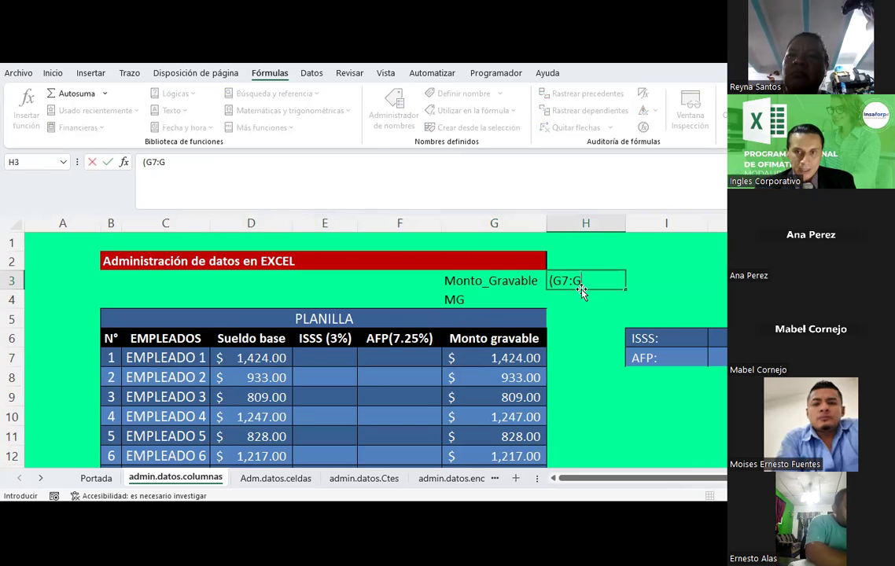
pyautogui.press('Return')
pyautogui.press('Up')
pyautogui.press('Right')
pyautogui.press('Left')
pyautogui.press('Left')
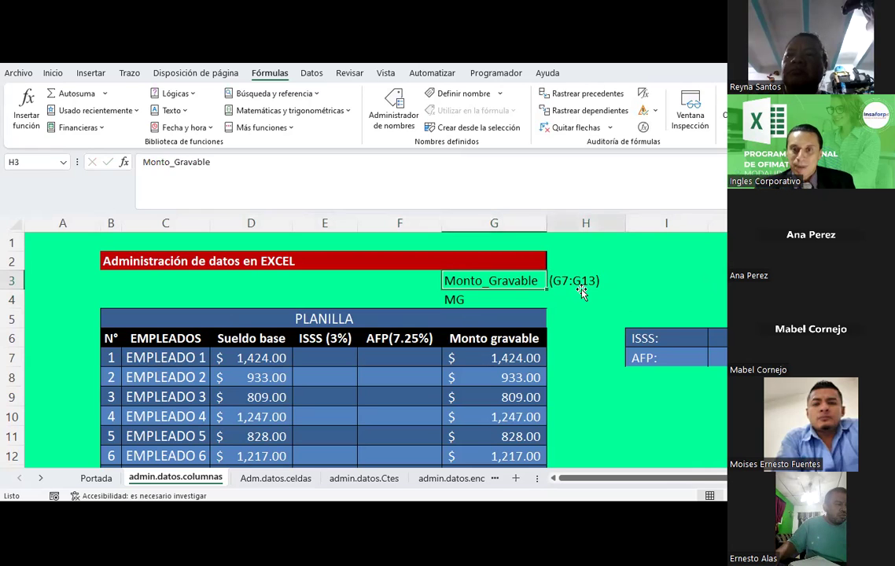
pyautogui.press('Right')
pyautogui.press('Left')
pyautogui.press('Down')
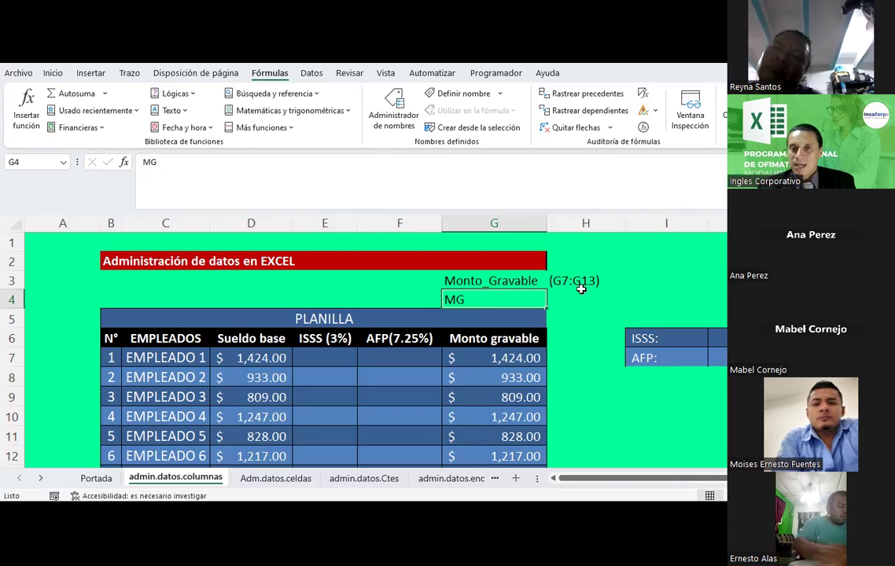
# Clear all the helper notes in G3:H4.
pyautogui.click(571, 294)
pyautogui.write('AÑ')
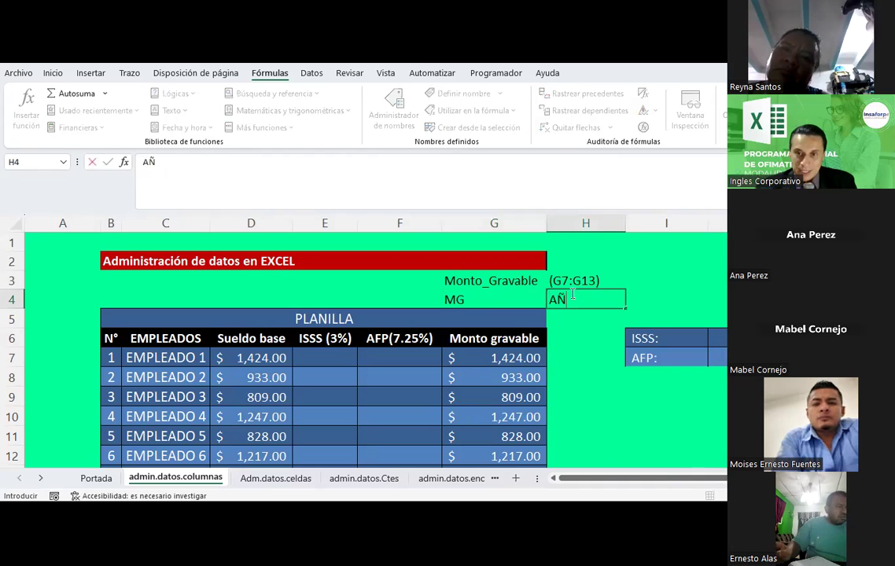
pyautogui.press('BackSpace')
pyautogui.press('BackSpace')
pyautogui.press('BackSpace')
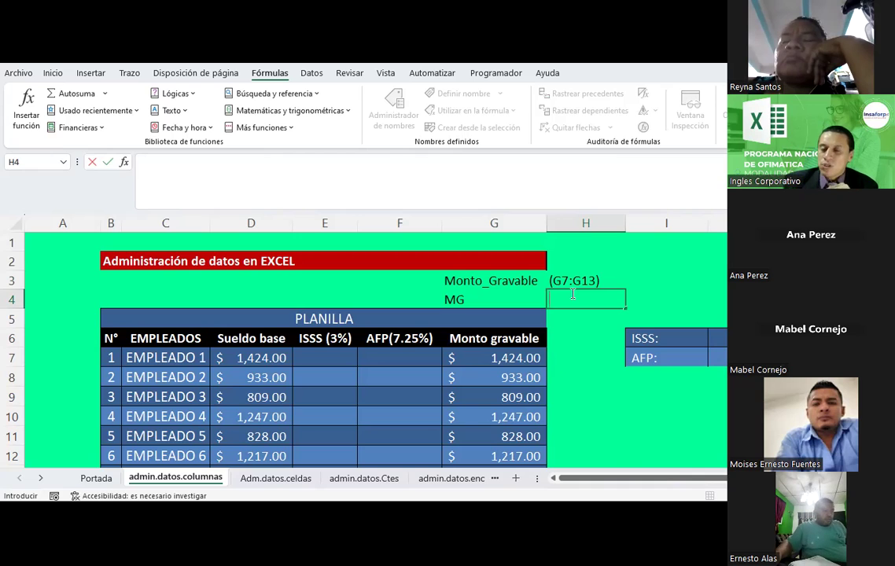
pyautogui.press('Up')
pyautogui.press('Left')
pyautogui.hotkey('shift', 'Right')
pyautogui.hotkey('shift', 'Down')
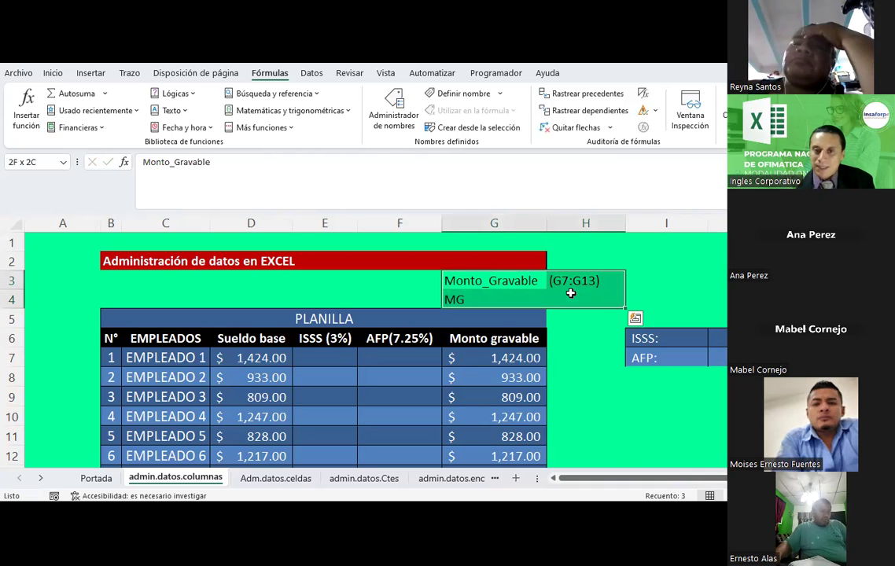
pyautogui.press('Delete')
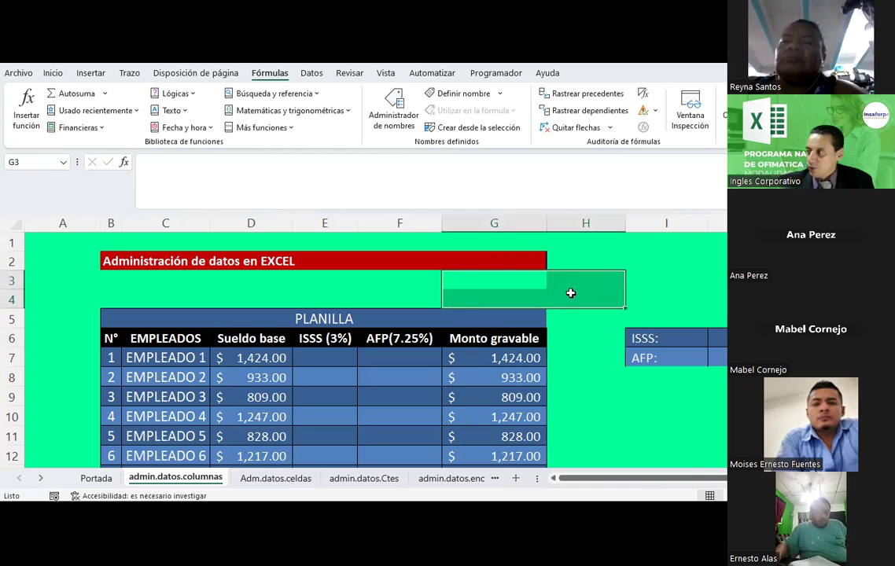
# Deselect the block, then browse the Adm.datos.celdas, admin.datos.Ctes and admin.datos.encabezados sheets.
pyautogui.click(571, 294)
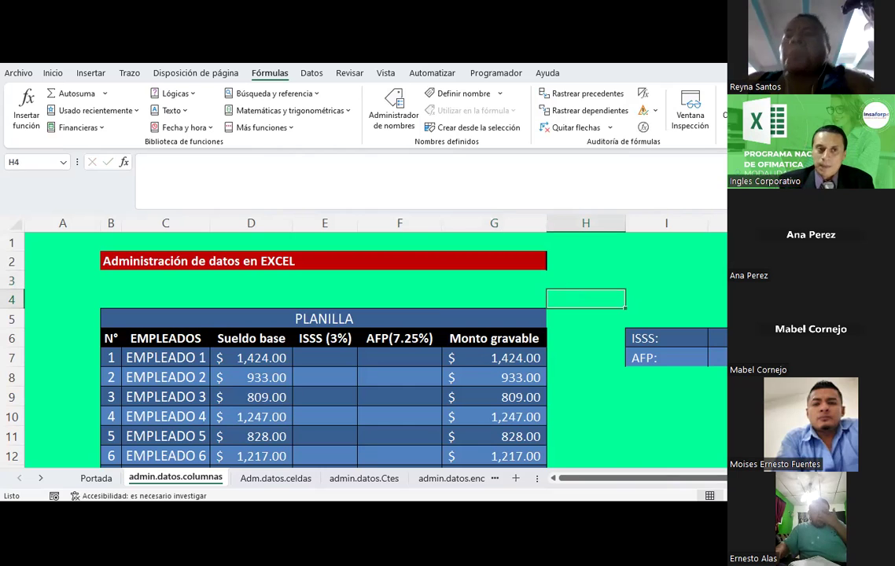
pyautogui.click(309, 480)
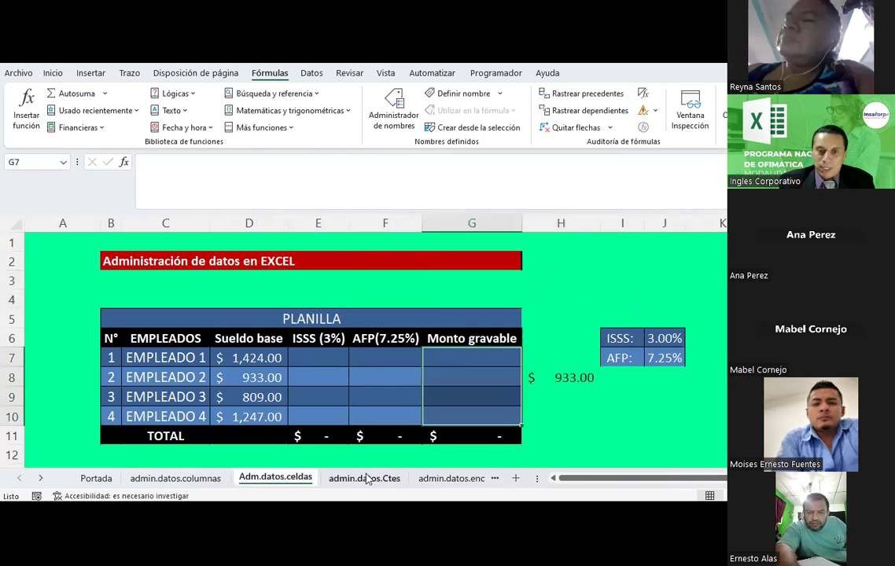
pyautogui.click(358, 479)
pyautogui.click(429, 480)
pyautogui.click(20, 478)
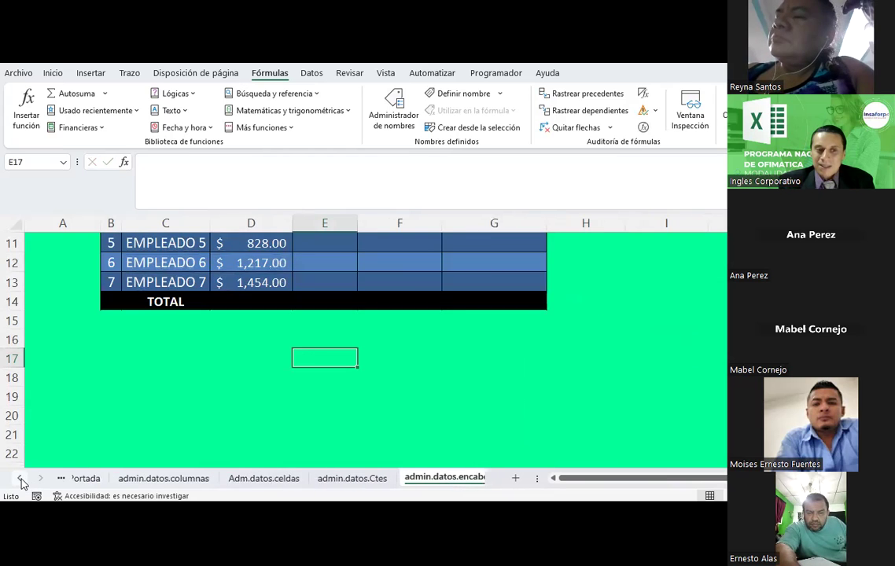
# Go to Portada, glance at the course files folder, then return to the admin.datos.columnas sheet.
pyautogui.click(99, 479)
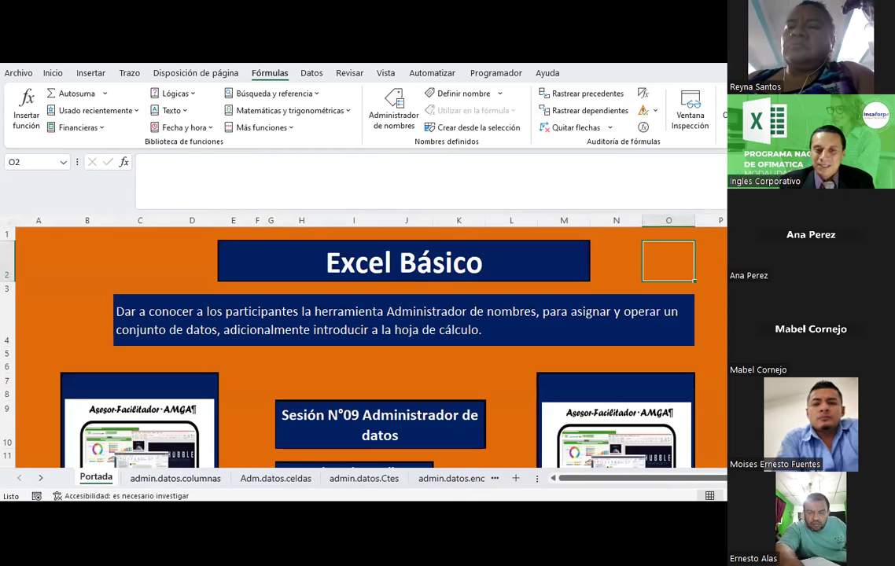
pyautogui.hotkey('alt', 'Tab')
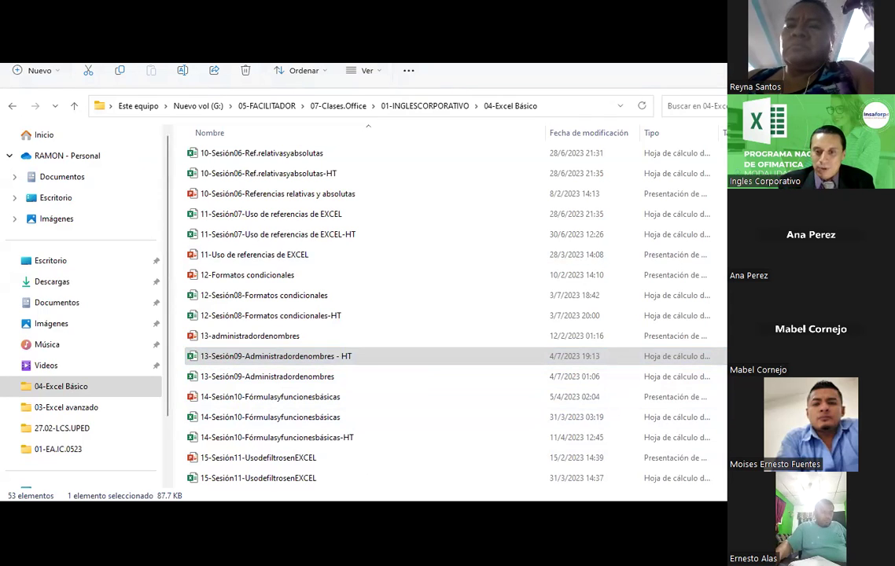
pyautogui.hotkey('alt', 'Tab')
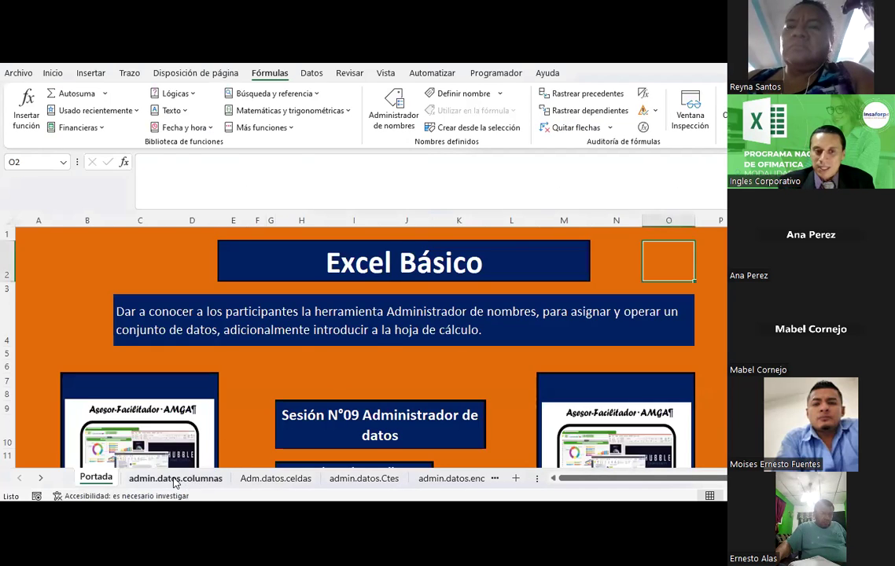
pyautogui.click(177, 478)
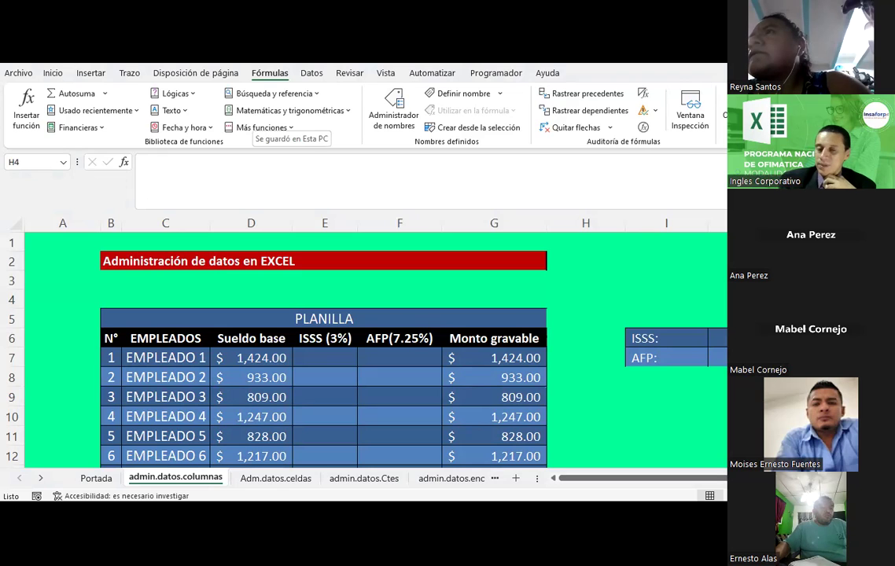
pyautogui.click(583, 297)
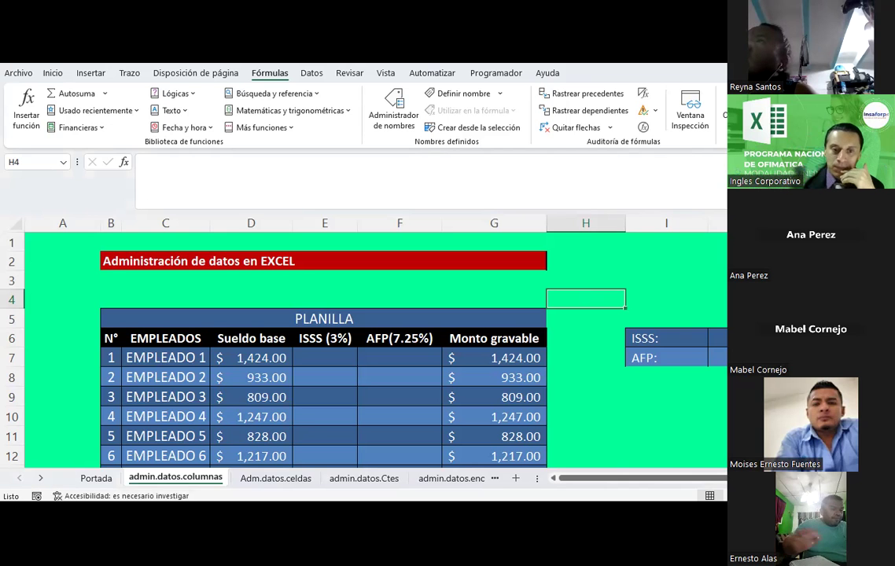
pyautogui.click(96, 477)
pyautogui.click(200, 479)
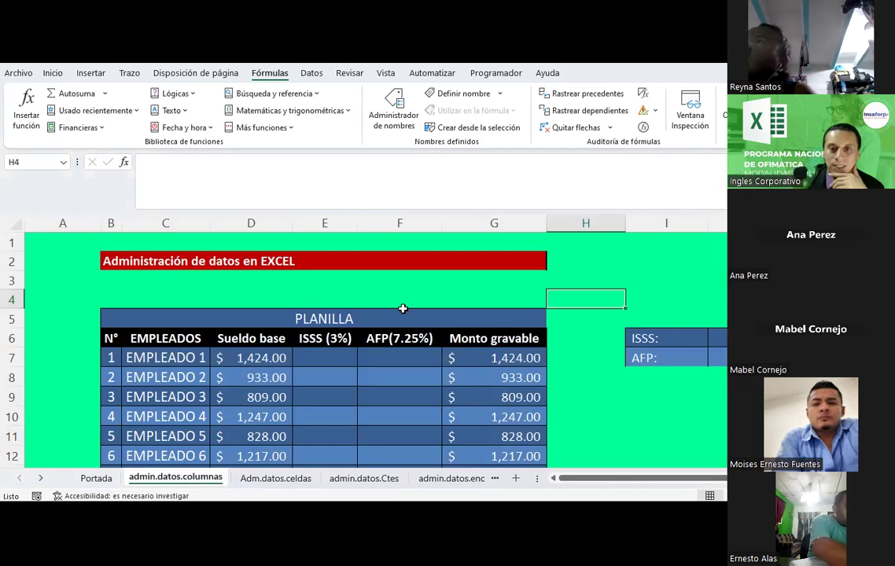
pyautogui.scroll(-2, 404, 303)
pyautogui.scroll(1, 404, 303)
pyautogui.scroll(1, 403, 303)
pyautogui.scroll(1, 403, 303)
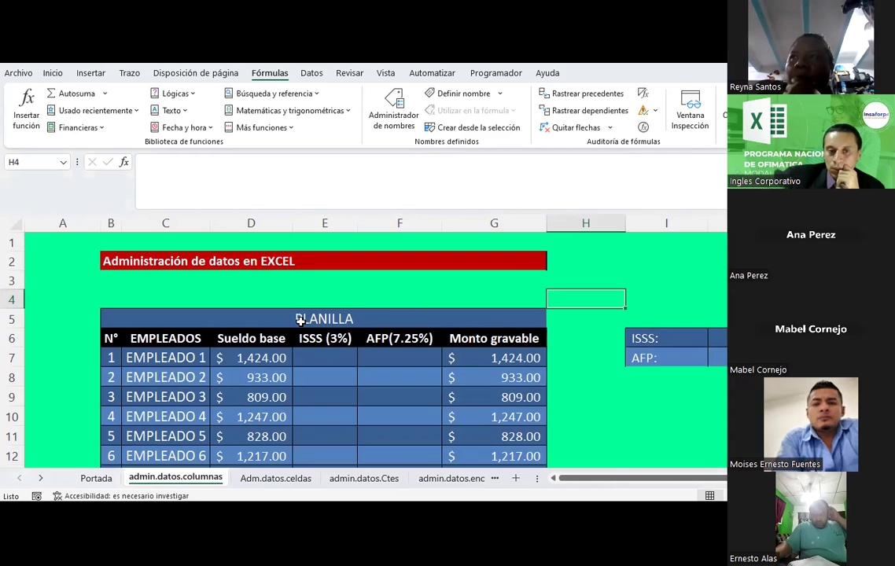
pyautogui.scroll(-1, 300, 321)
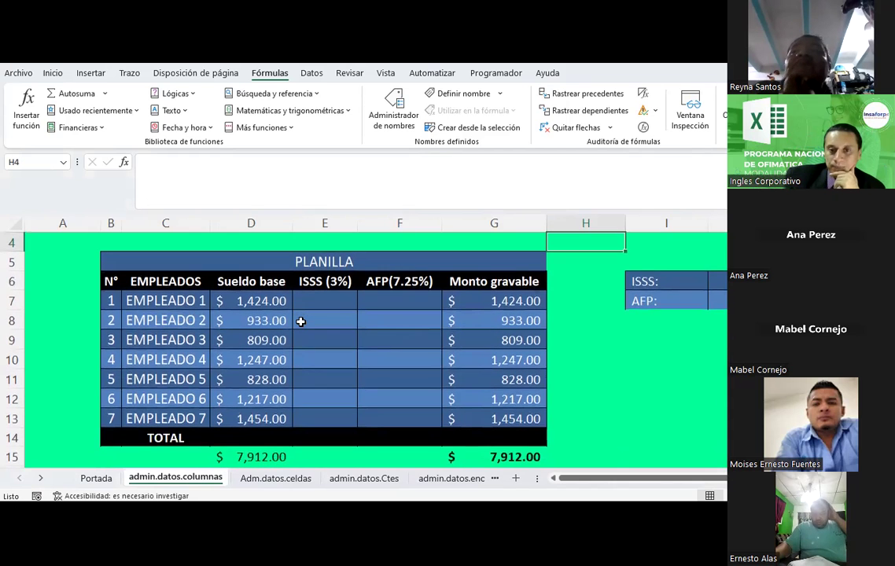
pyautogui.click(476, 303)
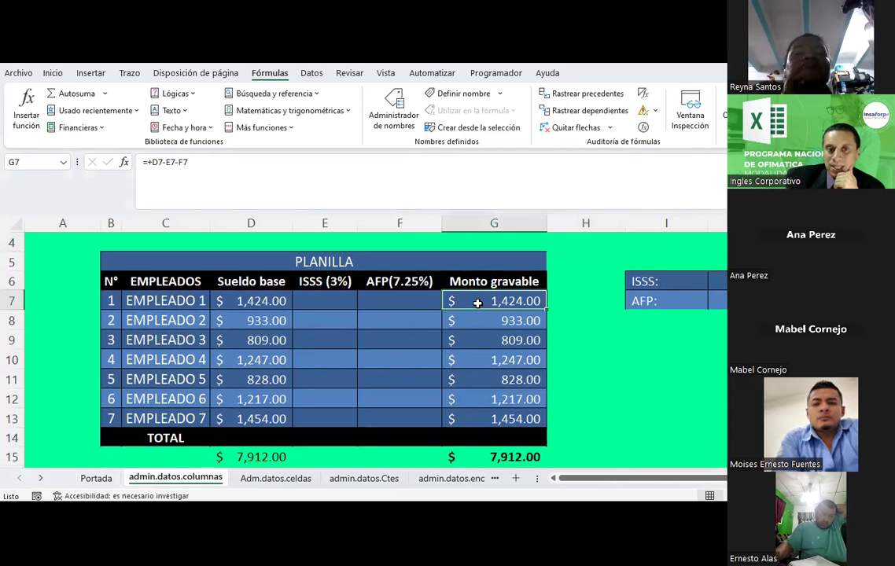
pyautogui.click(230, 303)
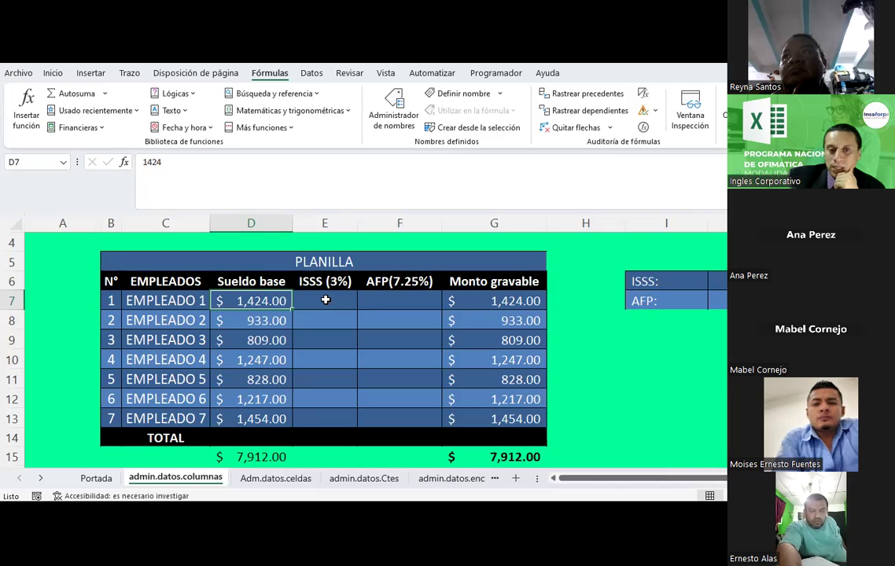
pyautogui.click(325, 300)
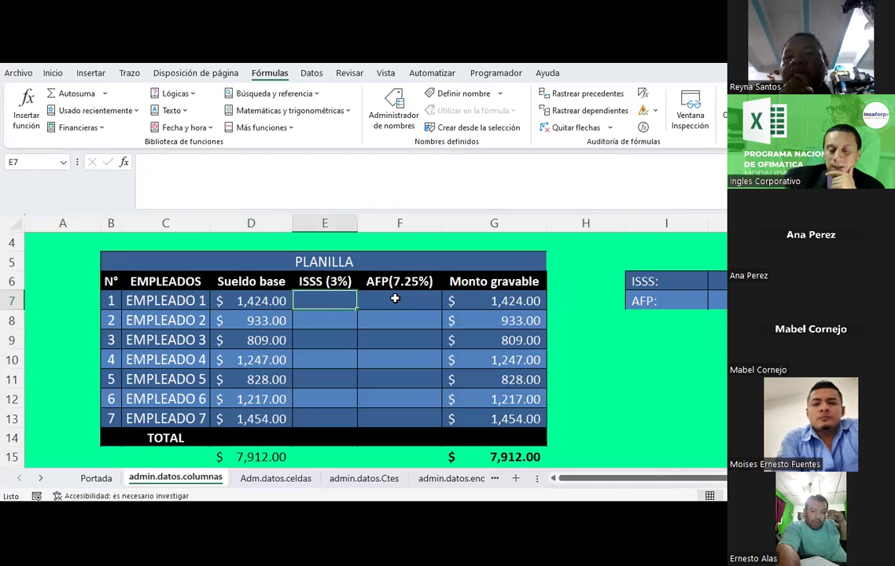
pyautogui.click(312, 281)
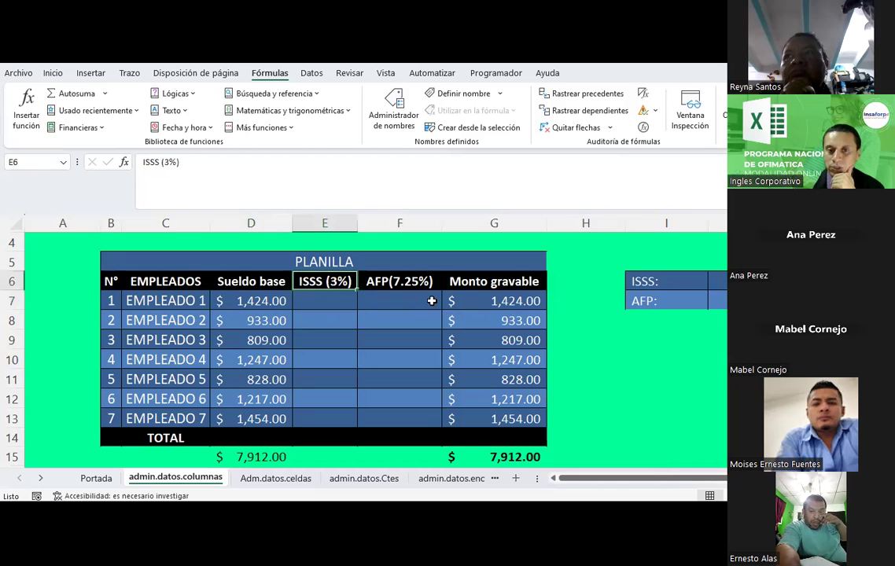
pyautogui.click(416, 281)
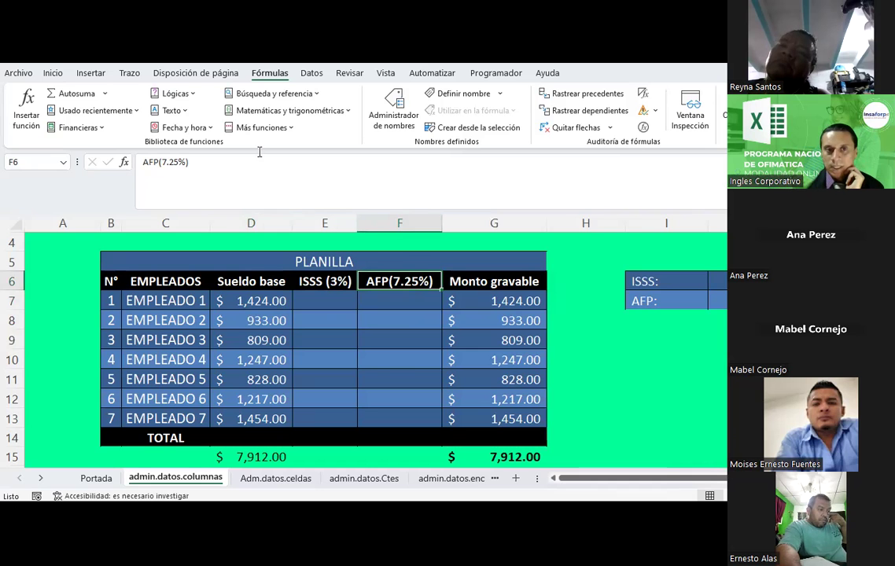
pyautogui.click(99, 74)
pyautogui.click(177, 297)
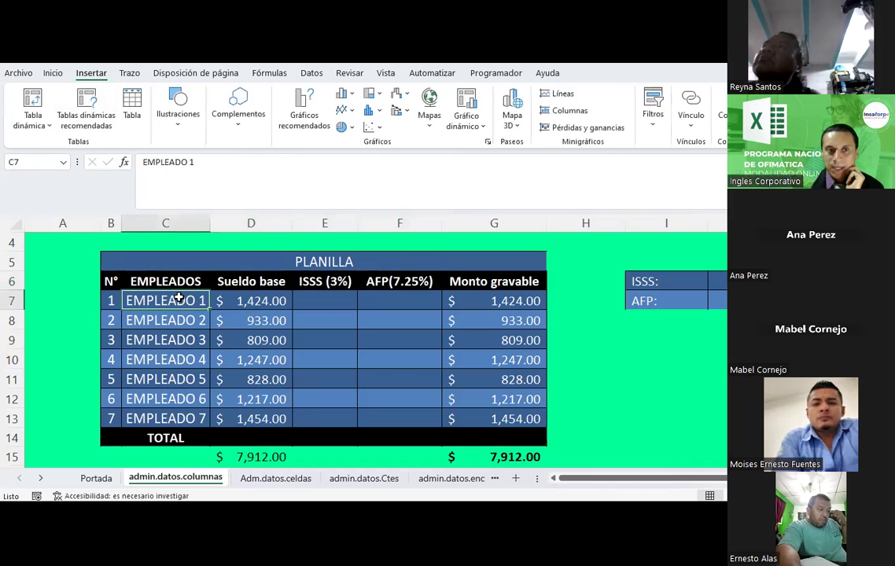
pyautogui.click(384, 314)
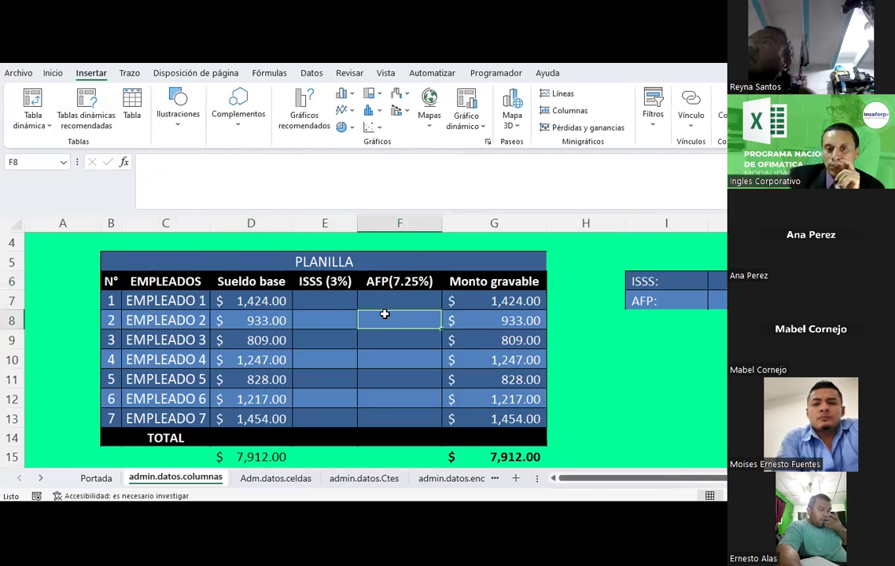
pyautogui.press('alt')
pyautogui.press('u')
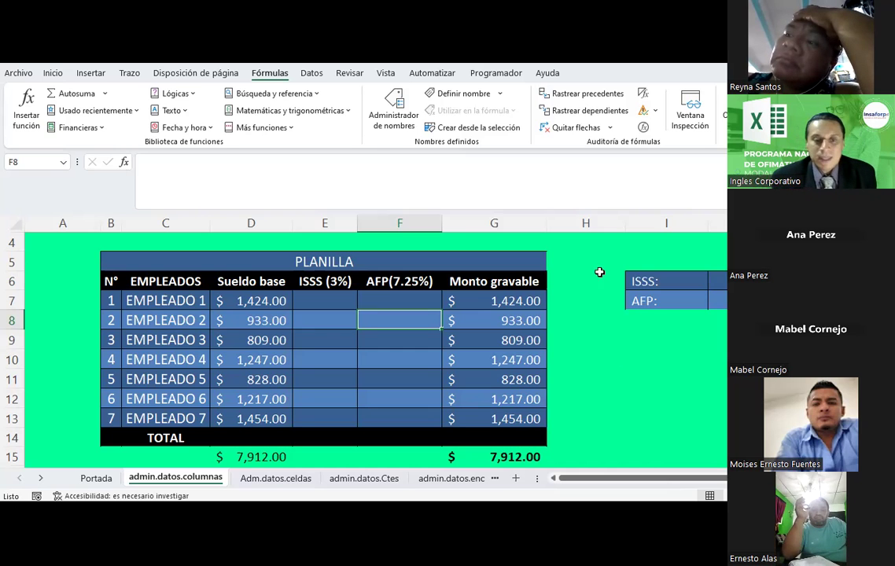
# Check Adm.datos.celdas, go back to admin.datos.columnas and delete the Sueldo base total in D15.
pyautogui.click(275, 479)
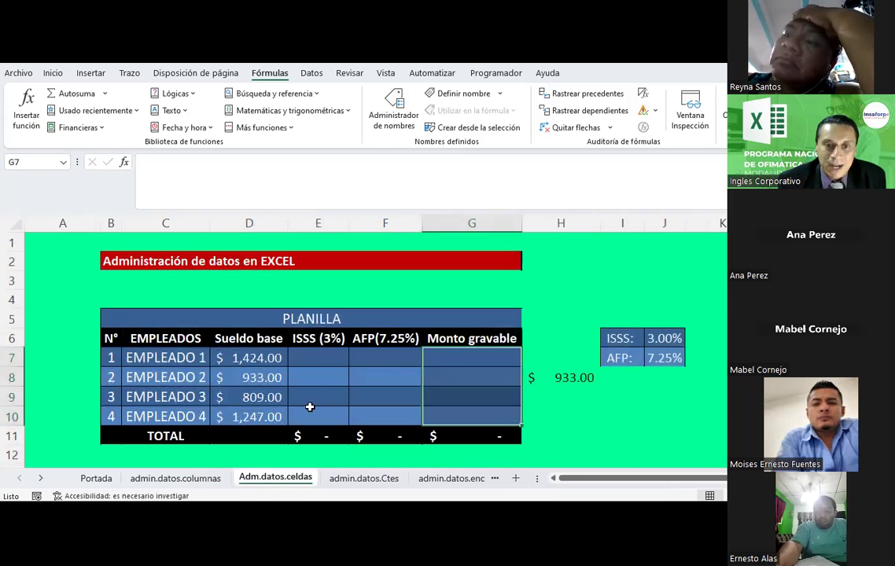
pyautogui.click(315, 360)
pyautogui.hotkey('ctrl', 'pageup')
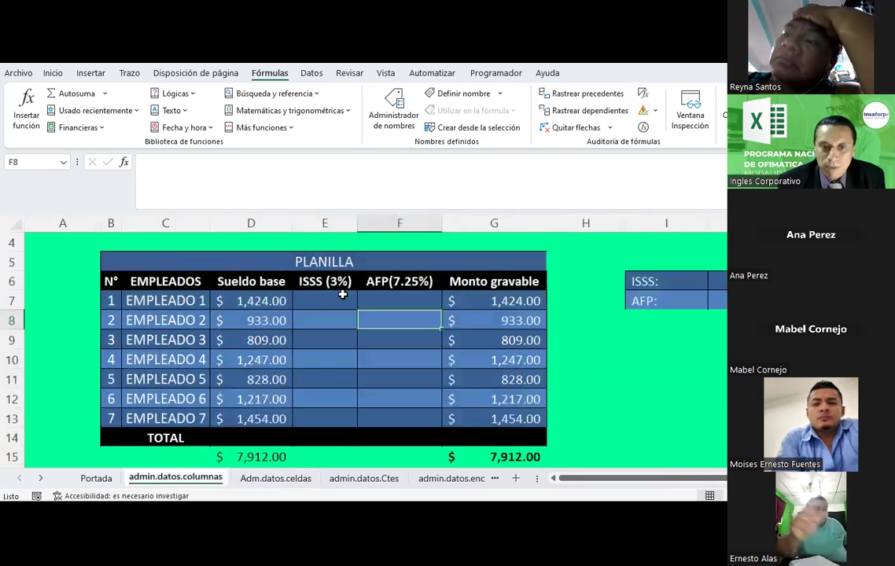
pyautogui.scroll(-1, 293, 308)
pyautogui.scroll(1, 293, 307)
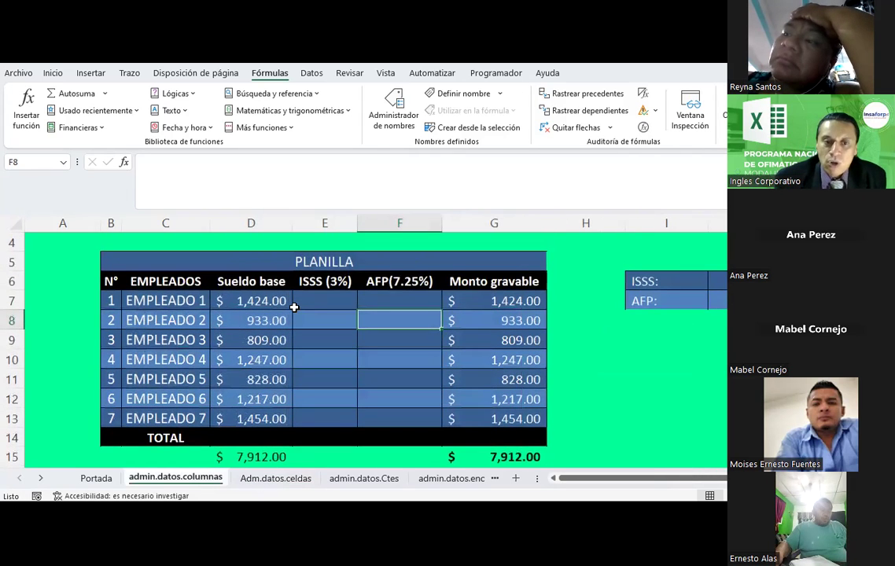
pyautogui.scroll(-2, 284, 370)
pyautogui.click(263, 344)
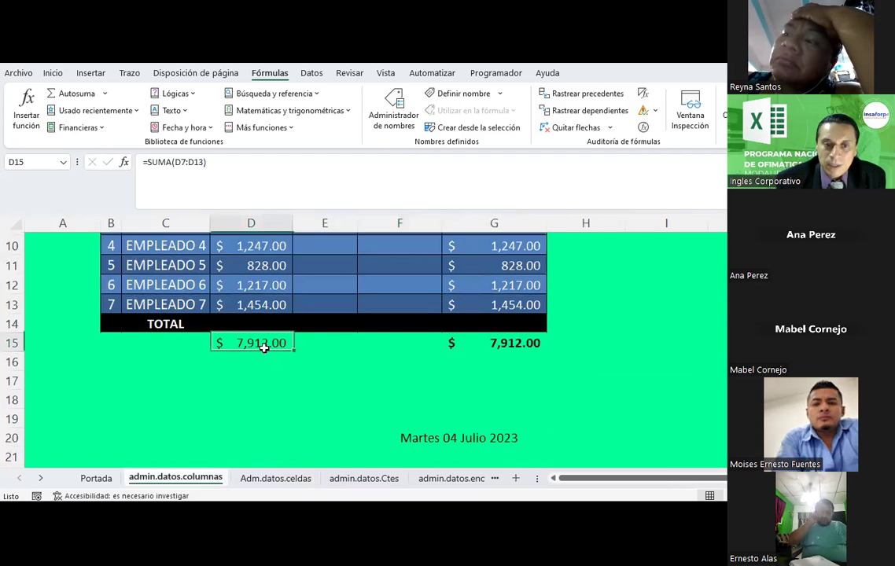
pyautogui.press('Delete')
pyautogui.scroll(2, 264, 348)
pyautogui.scroll(-1, 267, 348)
pyautogui.scroll(1, 266, 348)
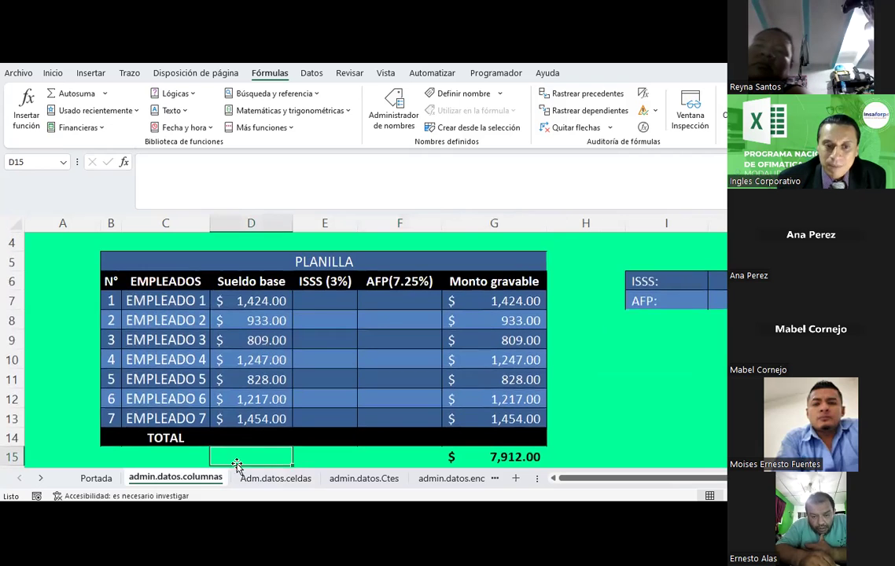
# Give cell D15 a red fill and a Borde exterior grueso (thick outside border).
pyautogui.click(53, 72)
pyautogui.click(188, 120)
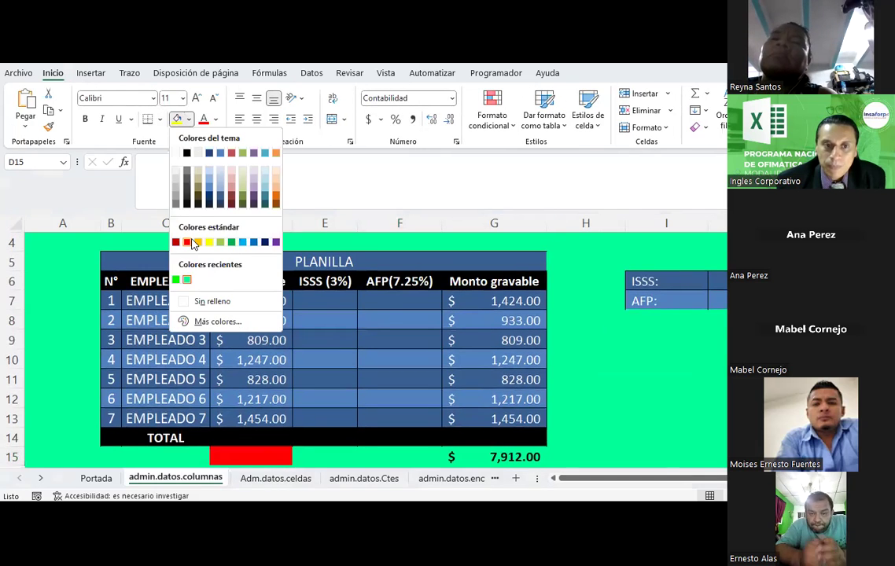
pyautogui.click(187, 240)
pyautogui.click(160, 119)
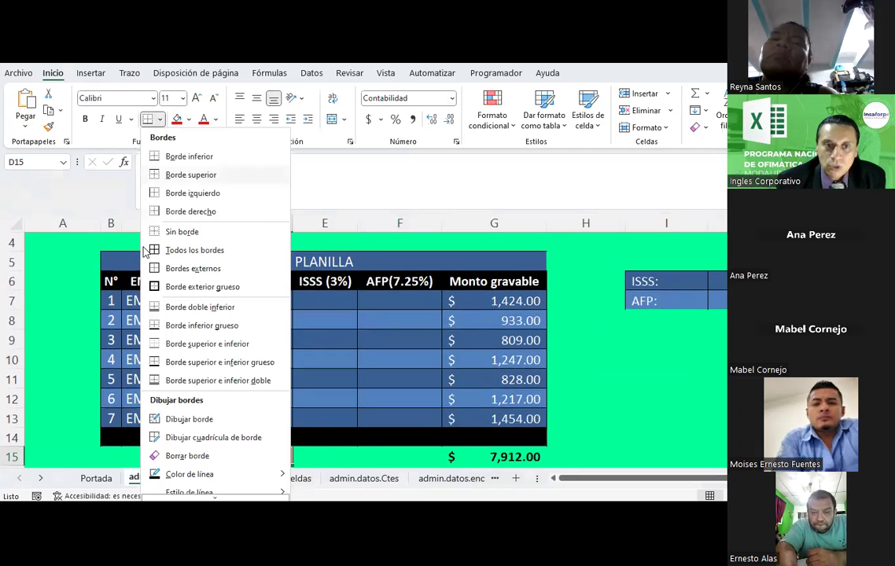
pyautogui.click(228, 255)
pyautogui.click(334, 456)
pyautogui.click(279, 455)
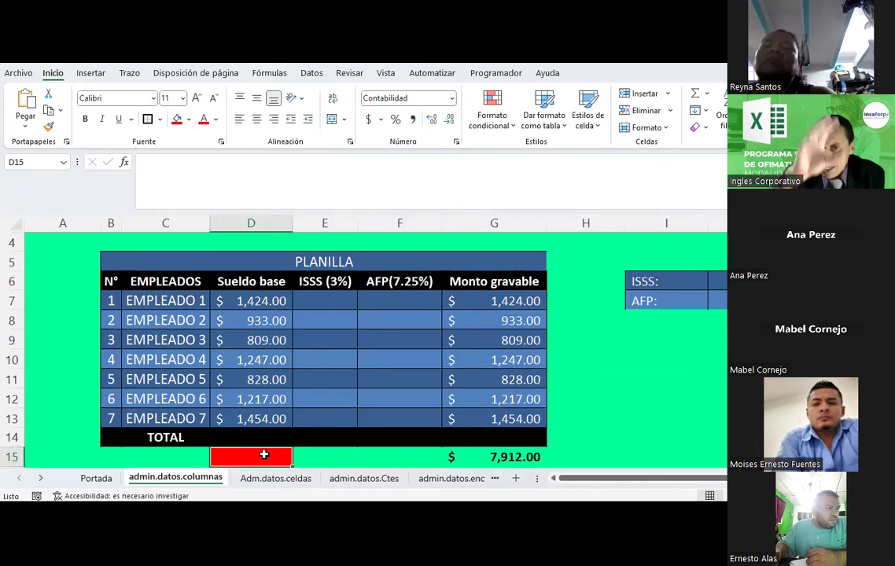
# AutoSum D15 over the range D7:D13, entering =SUMA(D7:D13).
pyautogui.click(695, 94)
pyautogui.scroll(-2, 371, 309)
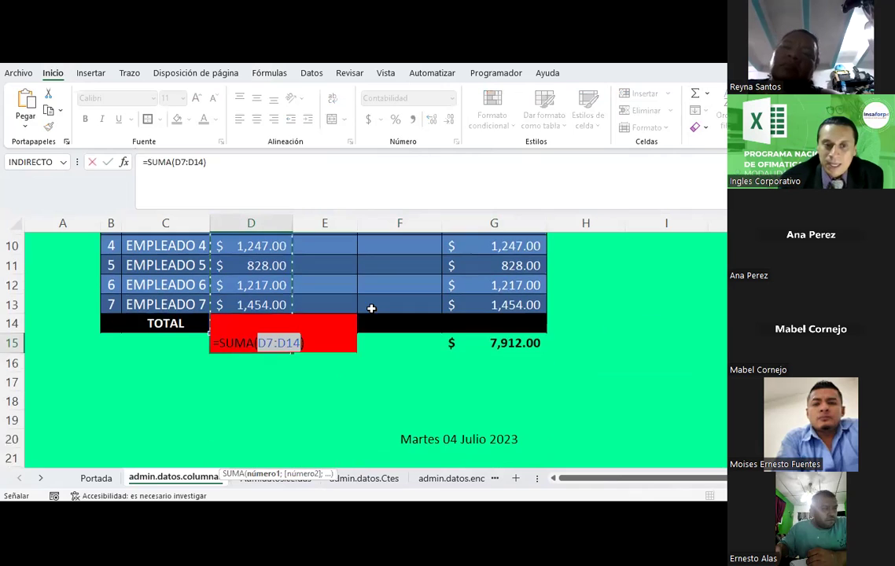
pyautogui.scroll(1, 332, 319)
pyautogui.scroll(1, 283, 303)
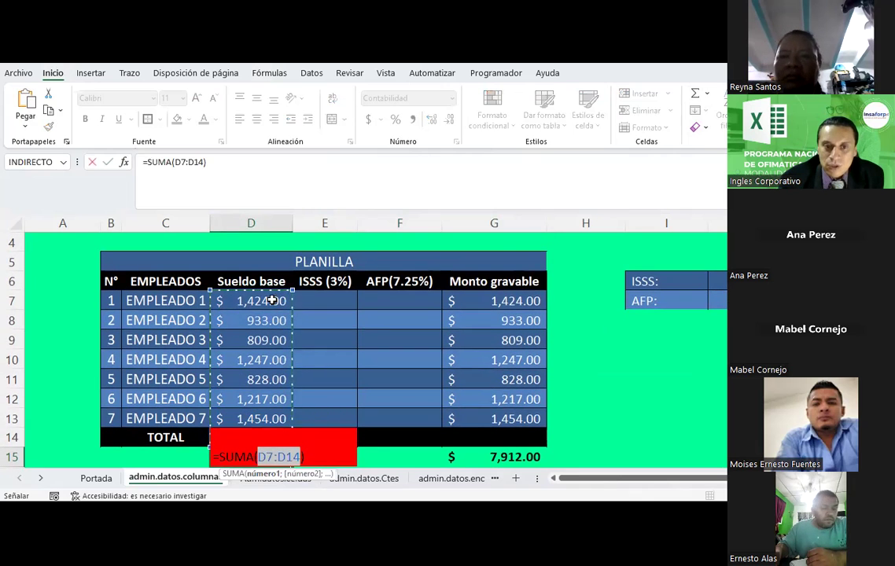
pyautogui.moveTo(271, 301); pyautogui.dragTo(266, 418)
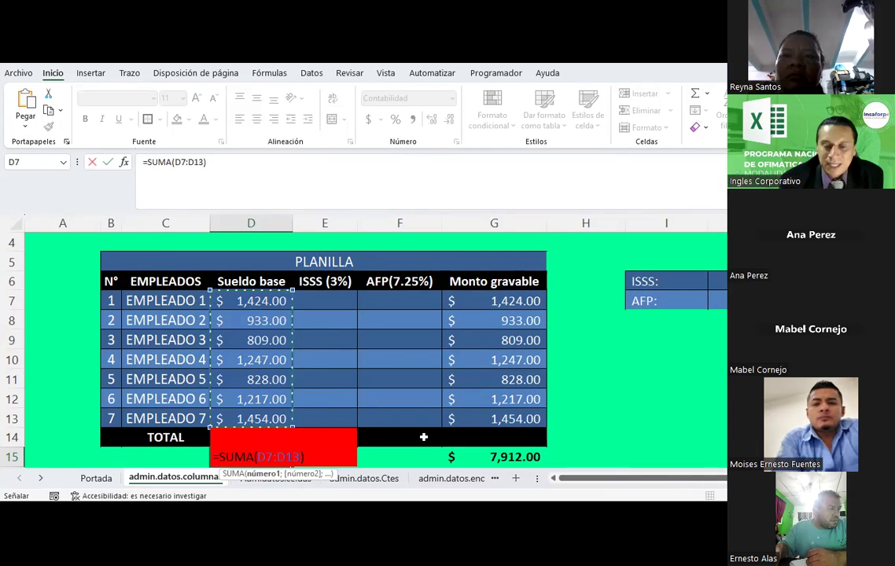
pyautogui.press('Return')
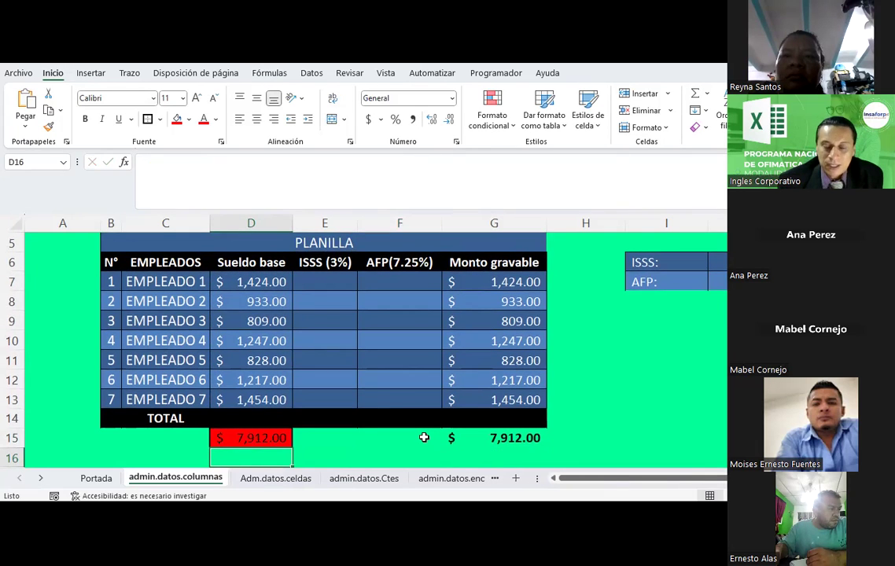
# Select D7:D13 and D15 to confirm the $7,912.00 total against the status-bar sum.
pyautogui.click(266, 437)
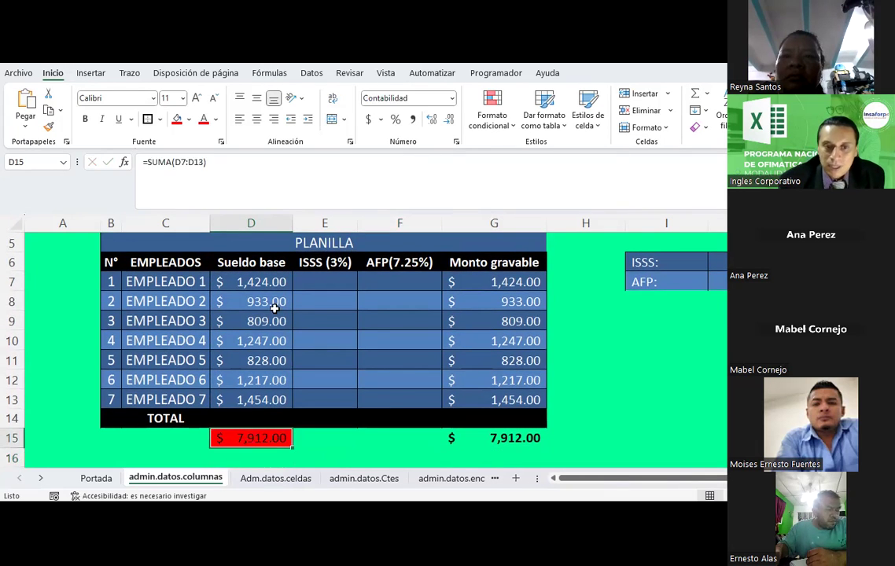
pyautogui.click(266, 280)
pyautogui.moveTo(266, 280); pyautogui.dragTo(262, 399)
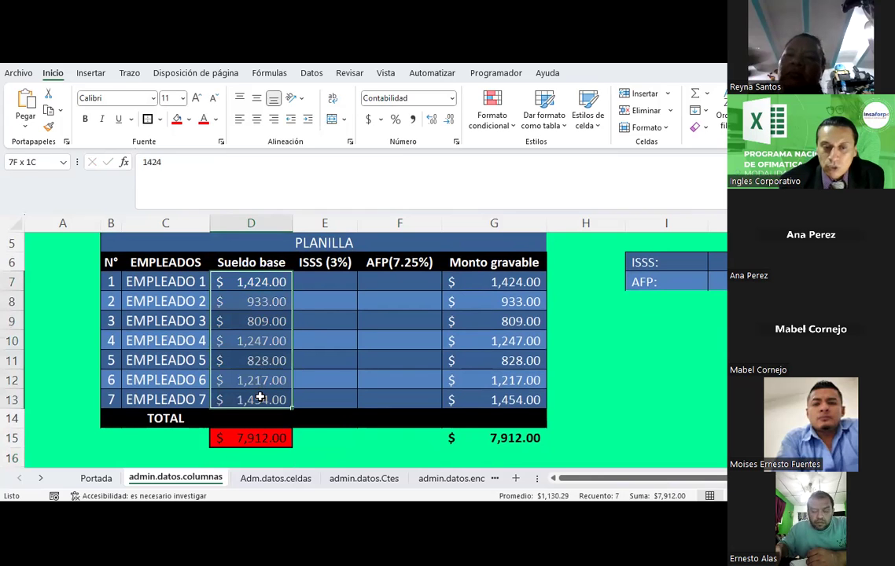
pyautogui.moveTo(252, 280); pyautogui.dragTo(257, 391)
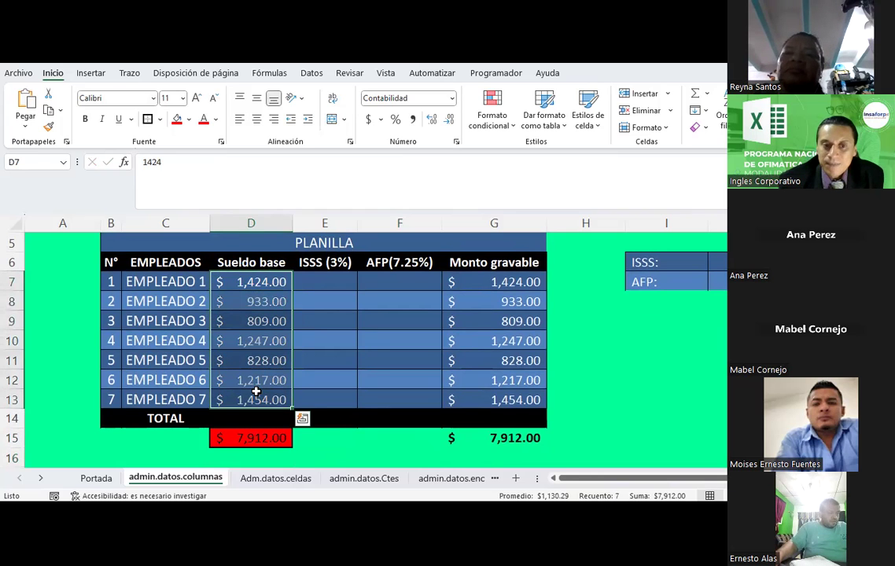
pyautogui.click(259, 439)
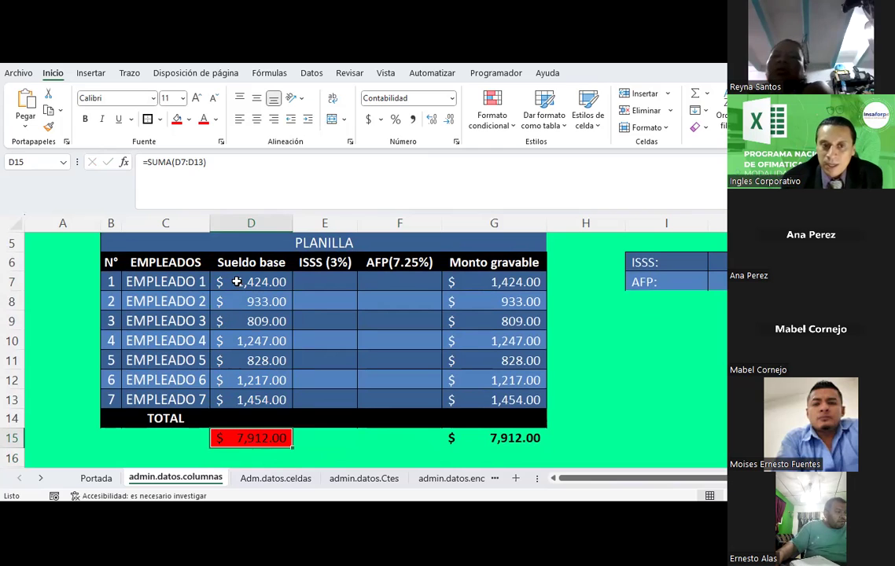
pyautogui.moveTo(236, 282); pyautogui.dragTo(235, 399)
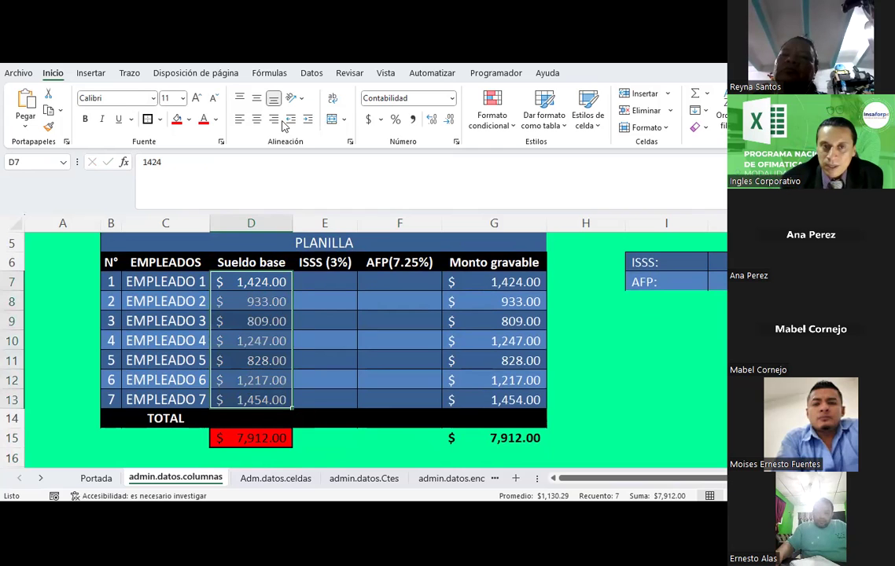
# Start a new name in the Name Manager, replacing the suggested Sueldo_base with TSB.
pyautogui.click(269, 75)
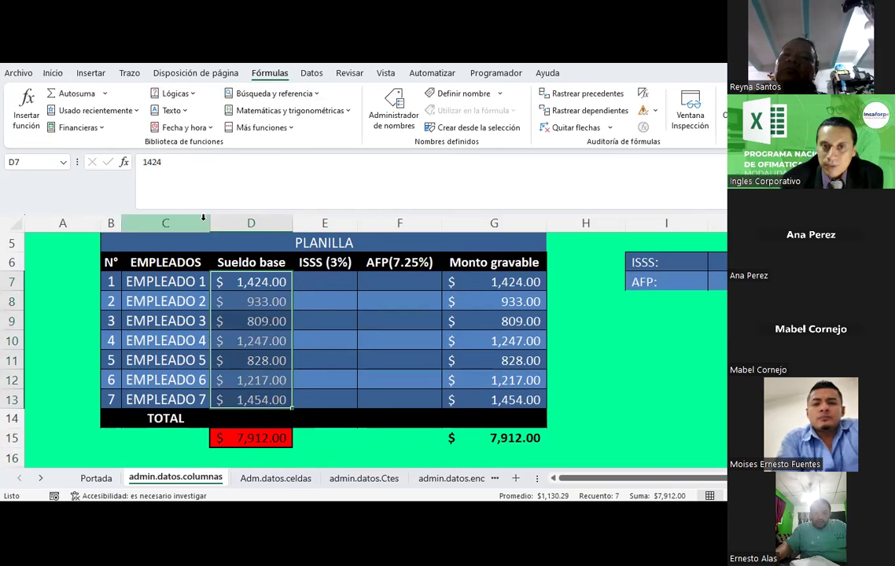
pyautogui.click(397, 110)
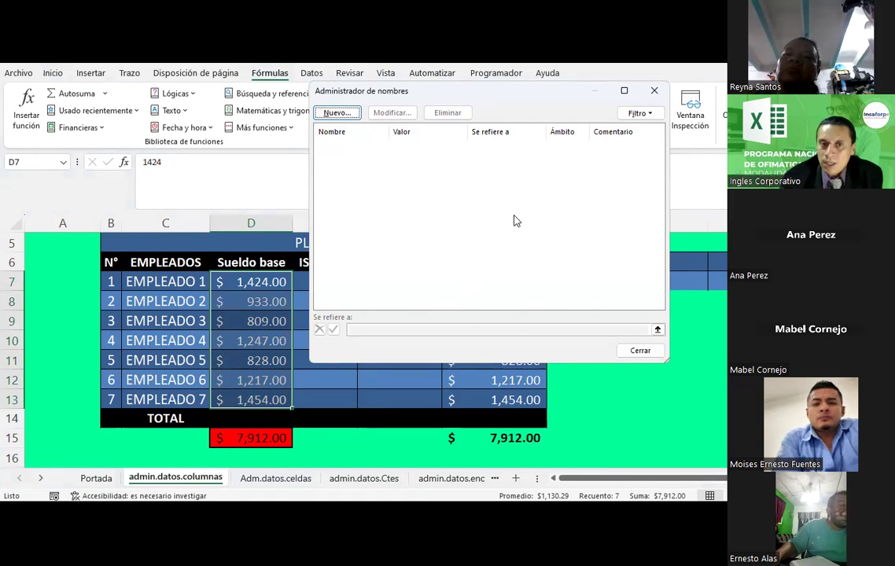
pyautogui.click(343, 114)
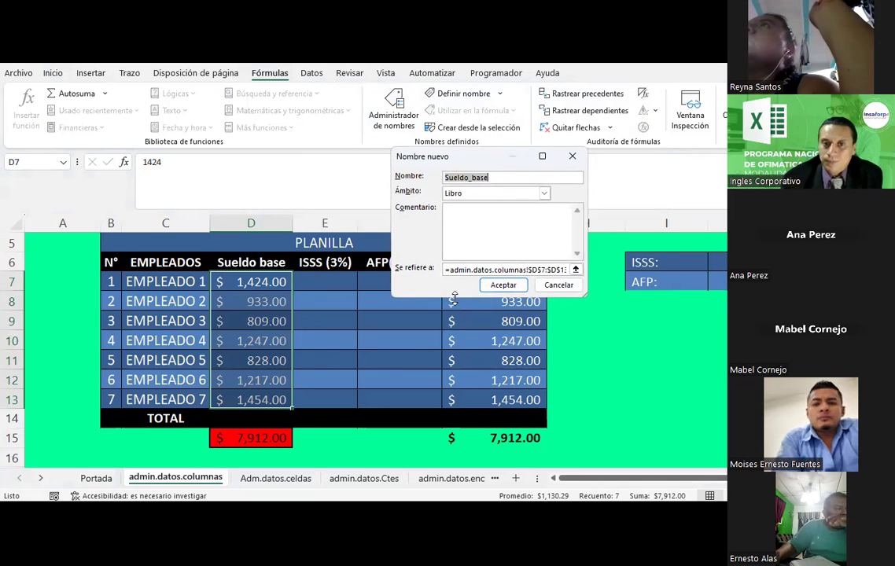
pyautogui.click(505, 177)
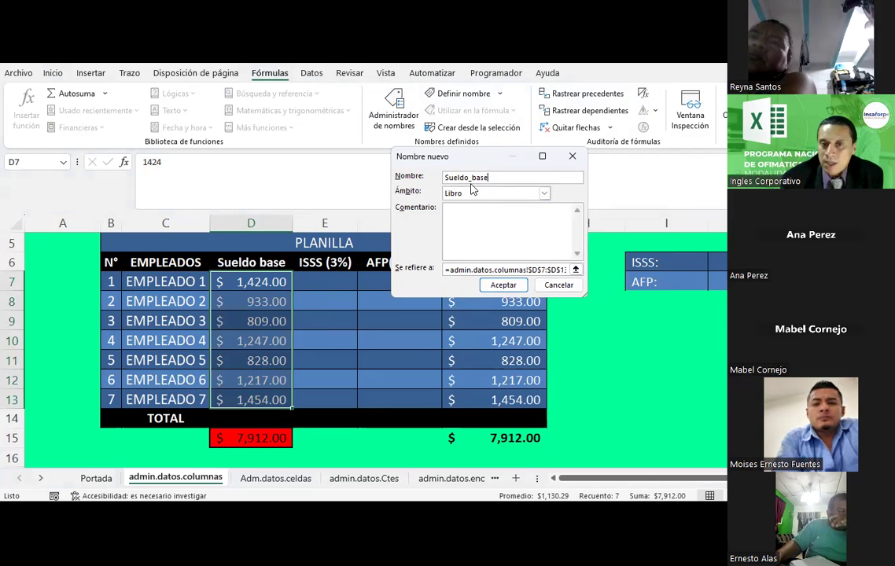
pyautogui.moveTo(488, 179); pyautogui.dragTo(439, 174)
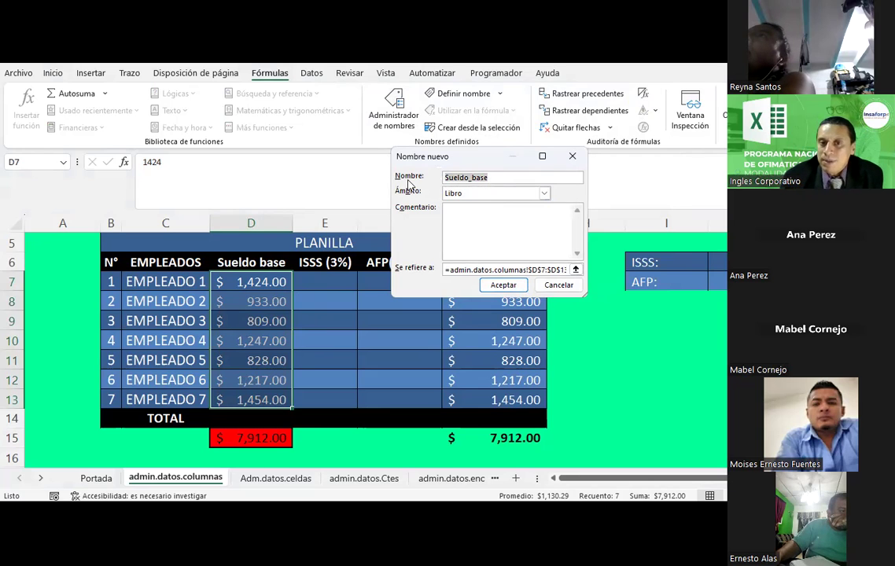
pyautogui.write('TSB')
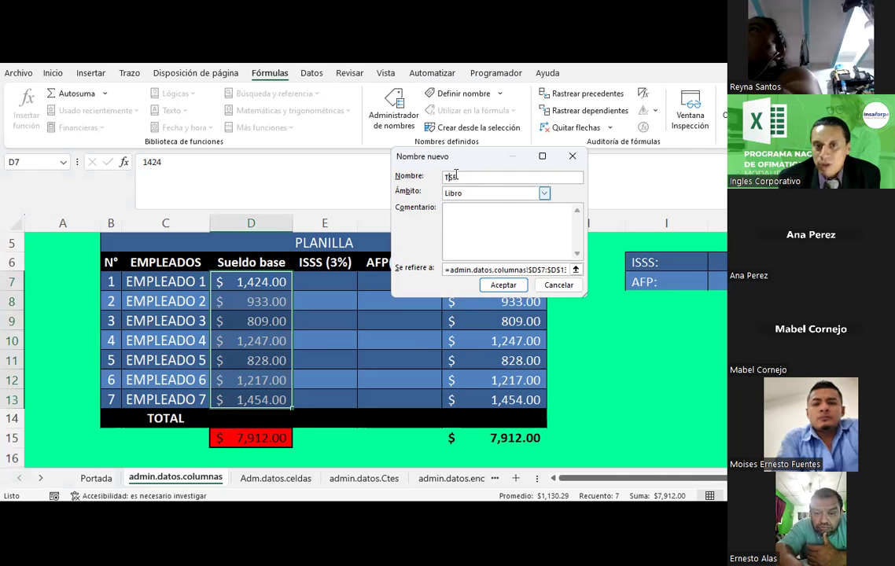
# Keep the scope as Libro and add the comment 'Sumatoria del sueldo base de la nómina de empleados.'.
pyautogui.click(544, 194)
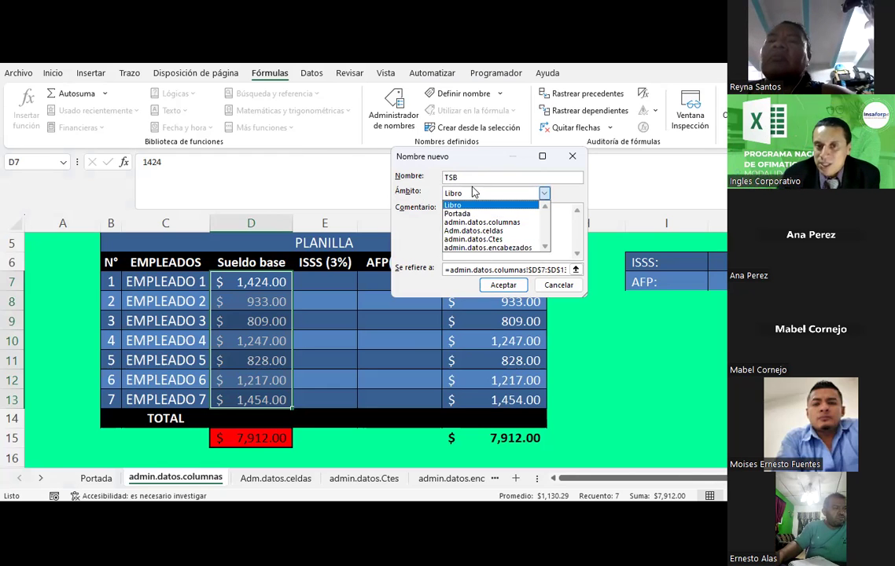
pyautogui.click(467, 203)
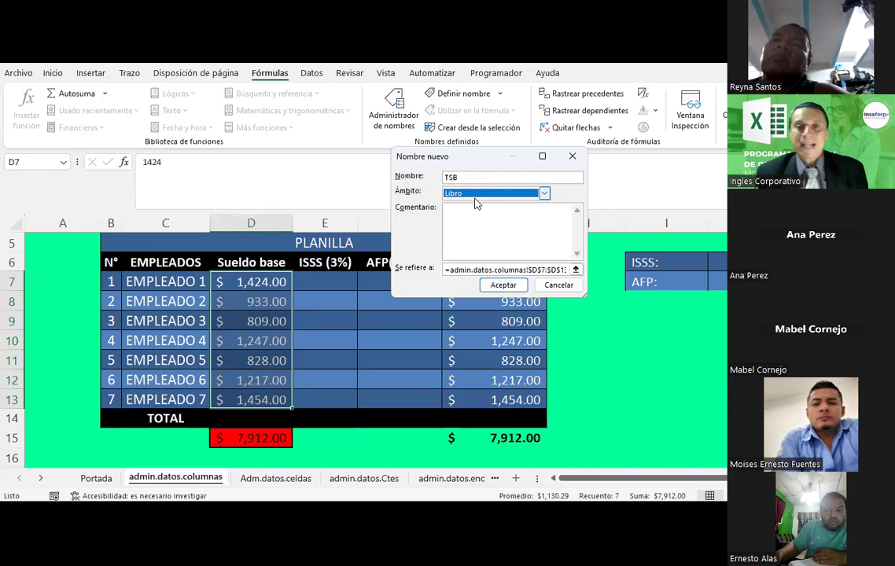
pyautogui.click(467, 224)
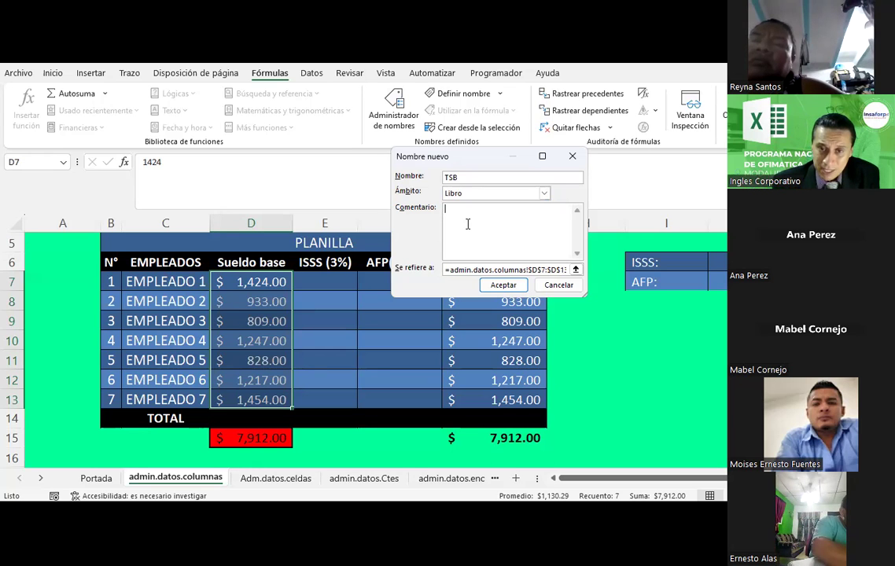
pyautogui.write('suMA')
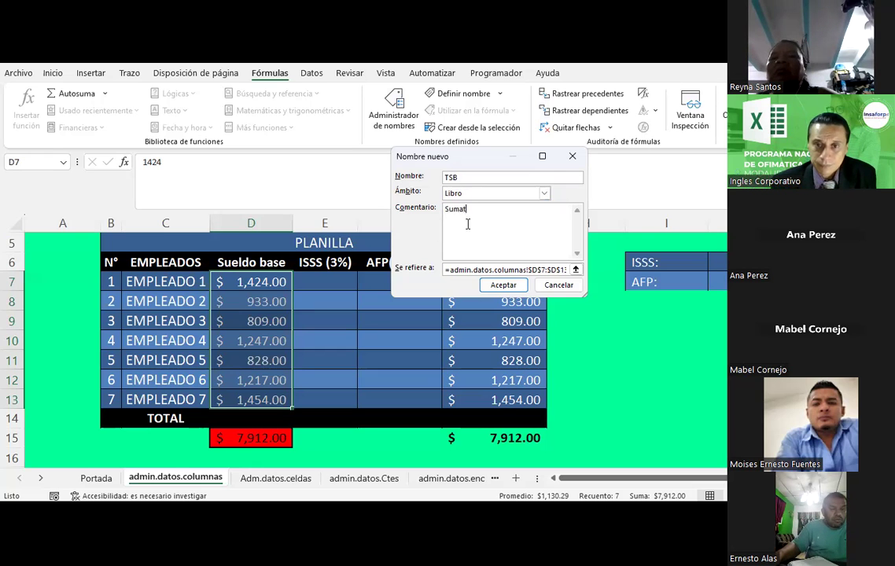
pyautogui.write('a del')
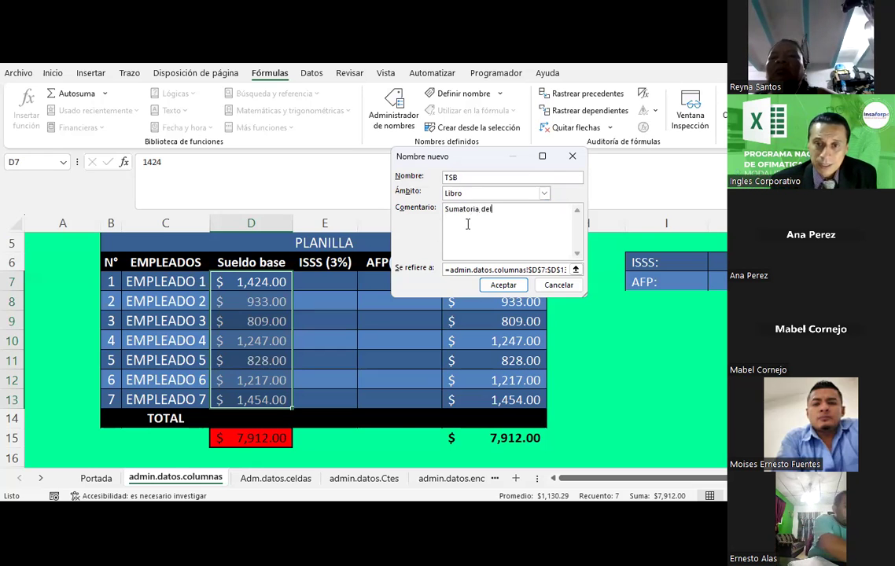
pyautogui.write('se')
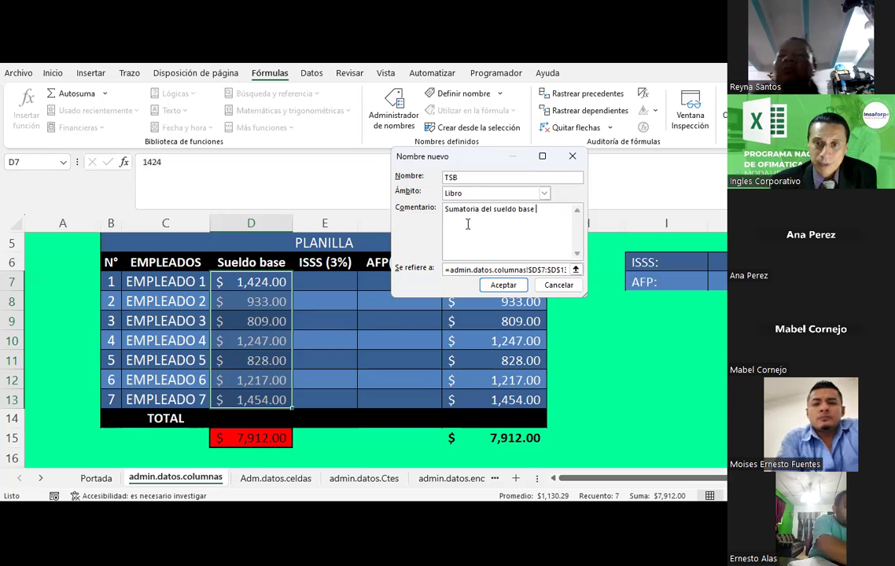
pyautogui.write(' del empleado 1')
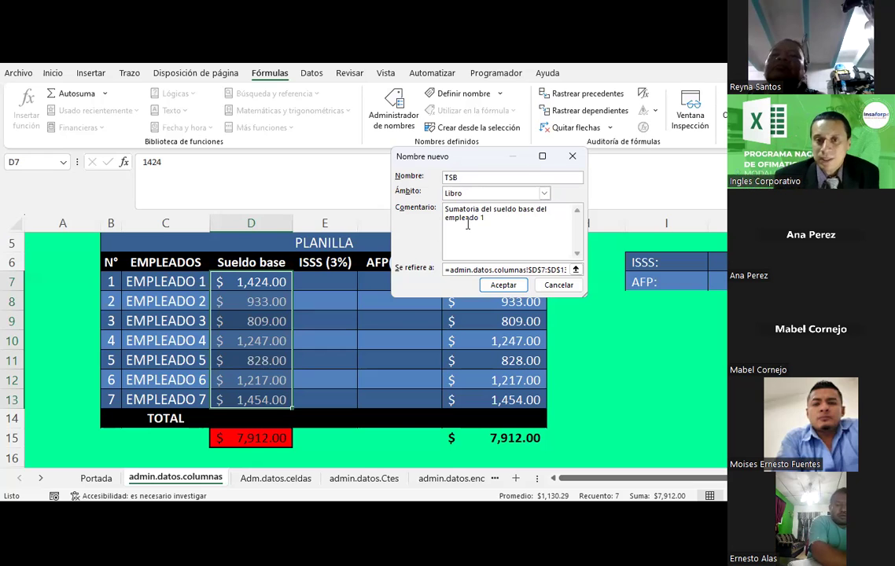
pyautogui.press('BackSpace')
pyautogui.press('BackSpace')
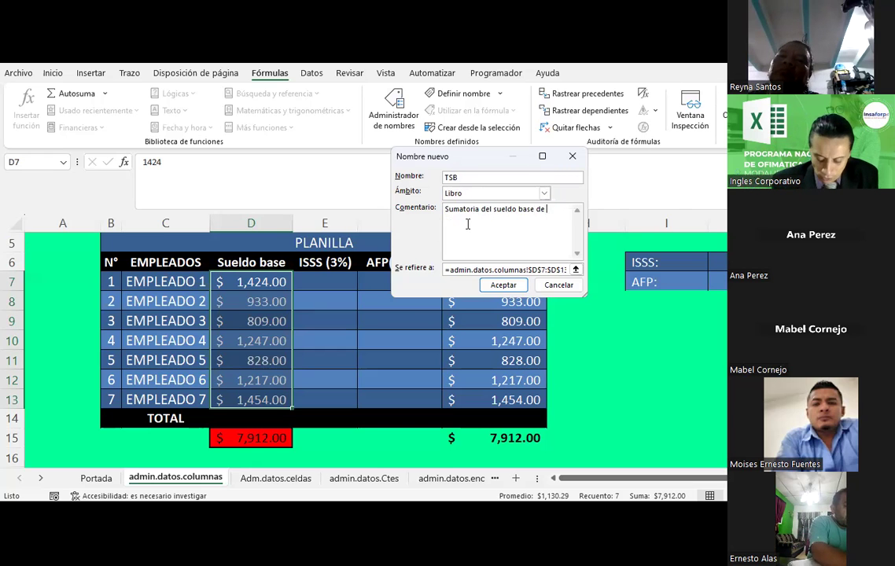
pyautogui.write('la nómina de empleados.')
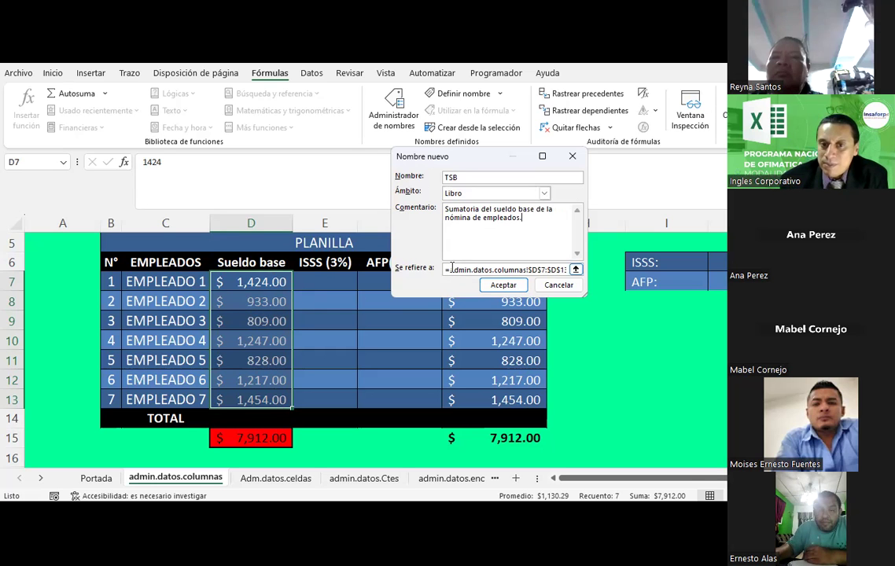
# Verify the TSB reference $D$7:$D$13 and accept the new name.
pyautogui.click(577, 270)
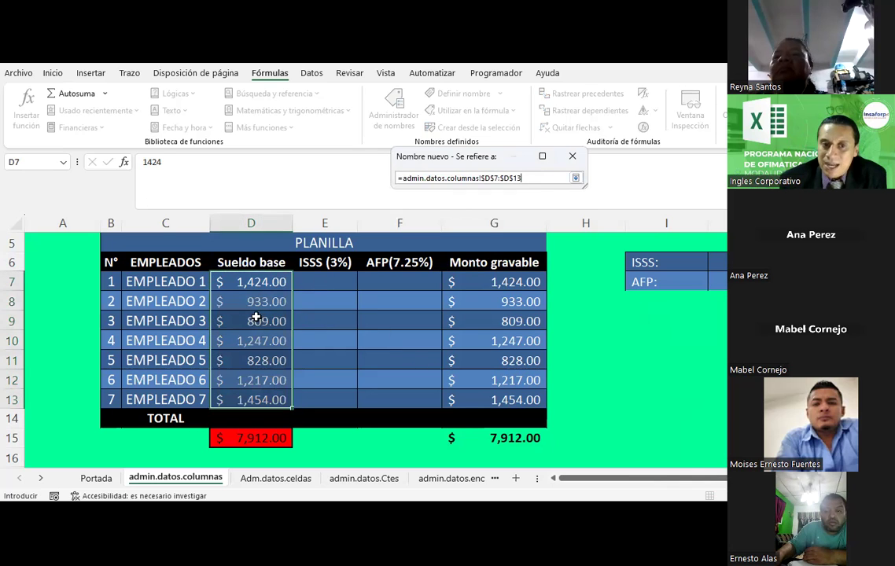
pyautogui.click(577, 179)
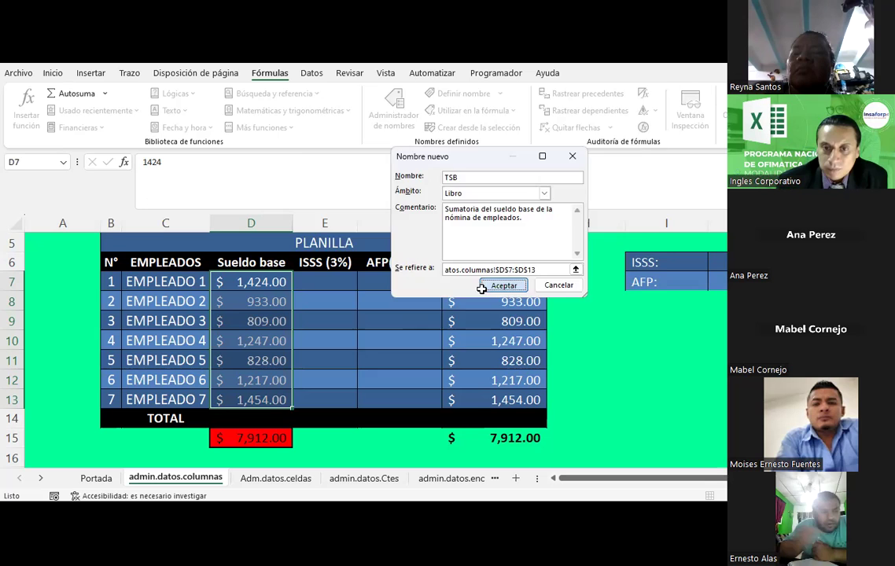
pyautogui.click(484, 285)
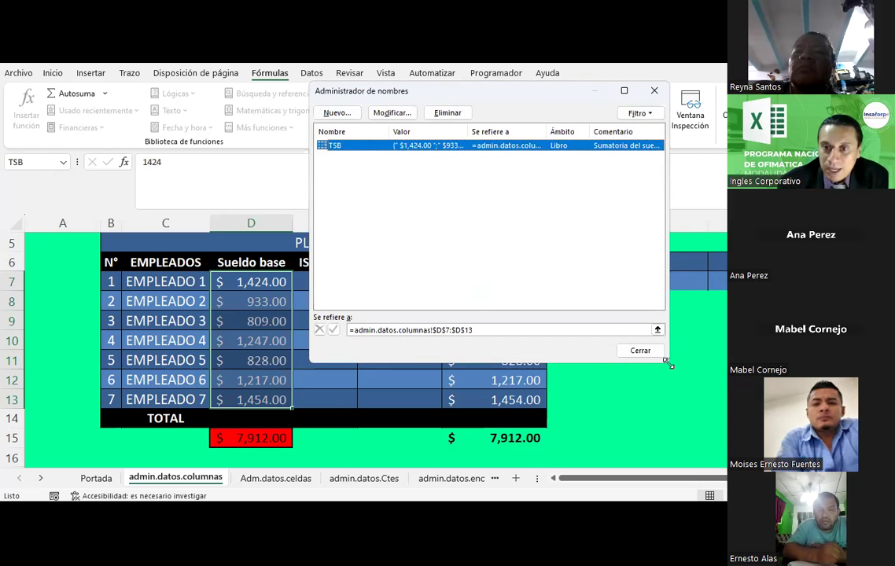
# Enlarge the Name Manager and widen its columns to inspect TSB's value, range and comment, then close it.
pyautogui.moveTo(667, 364); pyautogui.dragTo(731, 432)
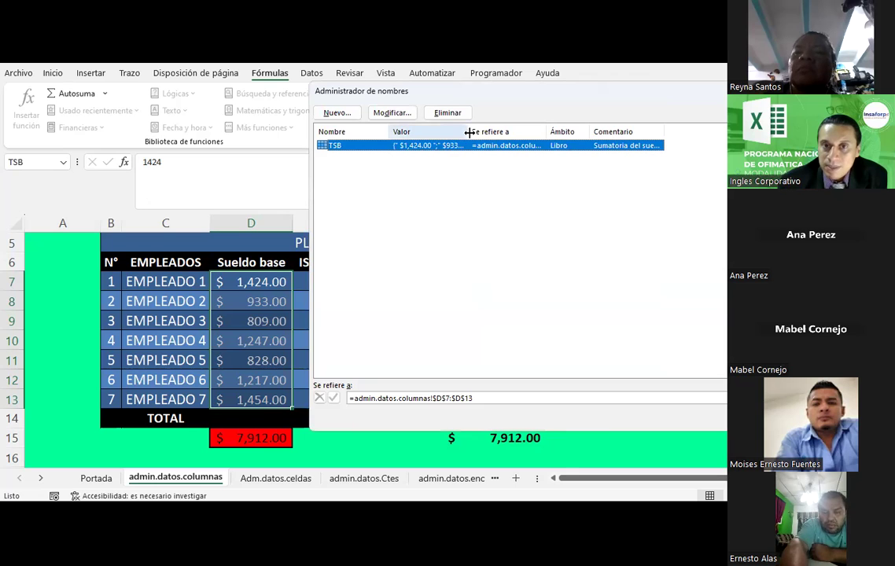
pyautogui.moveTo(470, 131); pyautogui.dragTo(553, 132)
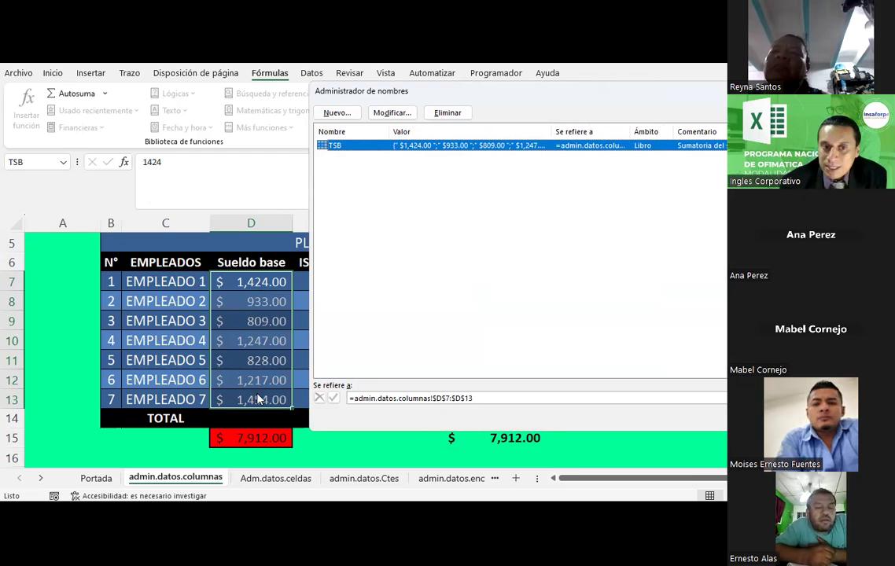
pyautogui.moveTo(632, 132); pyautogui.dragTo(701, 131)
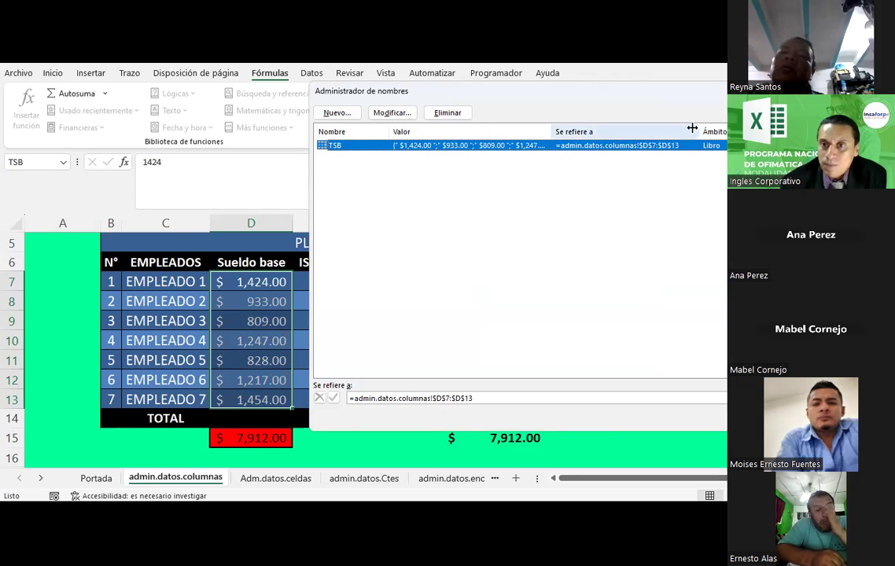
pyautogui.moveTo(699, 131); pyautogui.dragTo(615, 131)
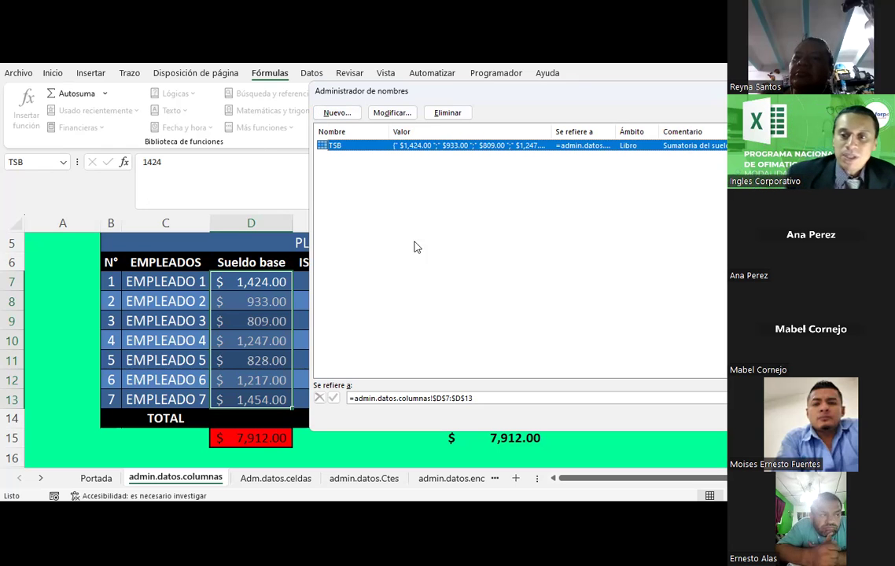
pyautogui.press('Escape')
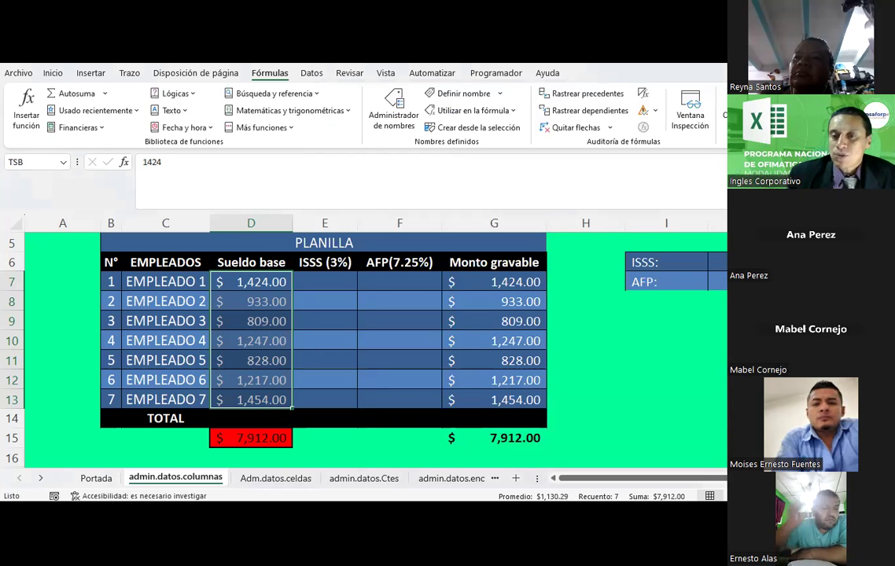
pyautogui.click(826, 418)
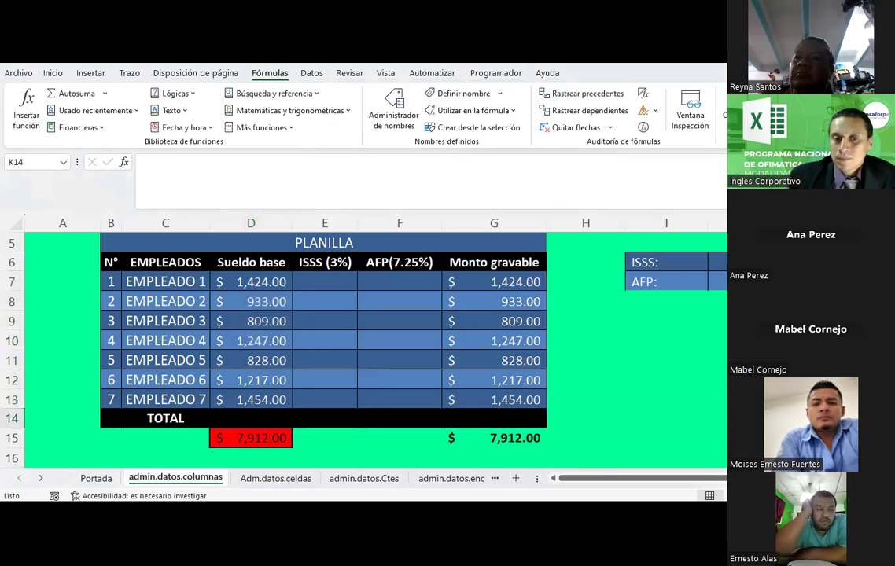
pyautogui.click(398, 102)
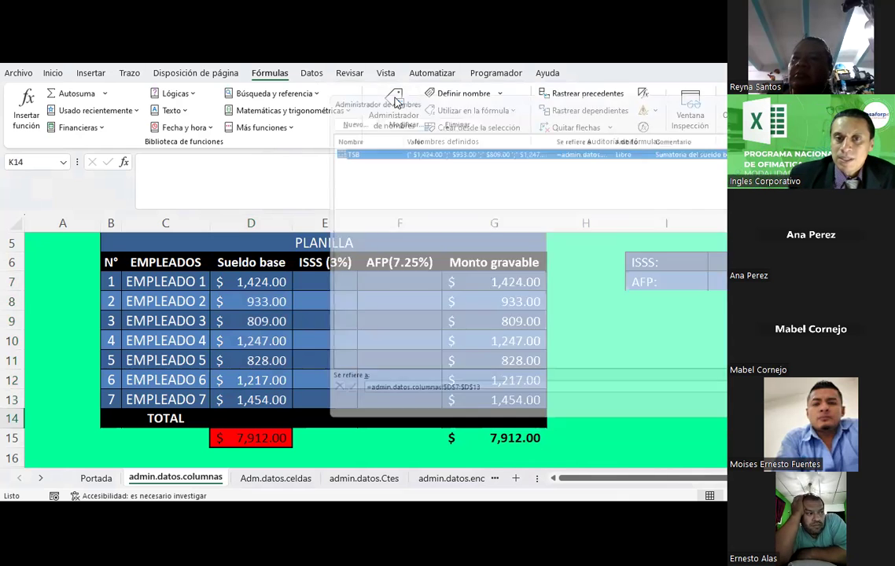
pyautogui.press('Escape')
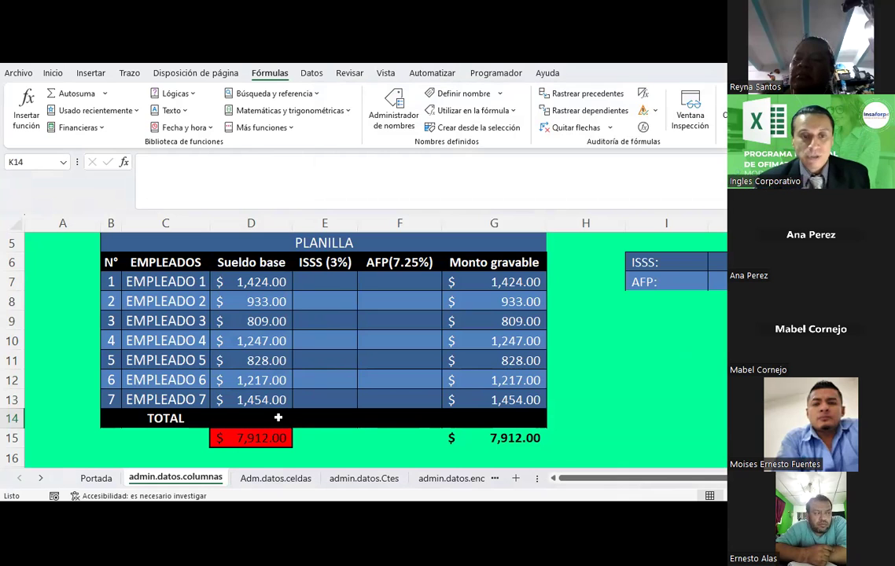
pyautogui.click(277, 418)
pyautogui.scroll(-1, 272, 331)
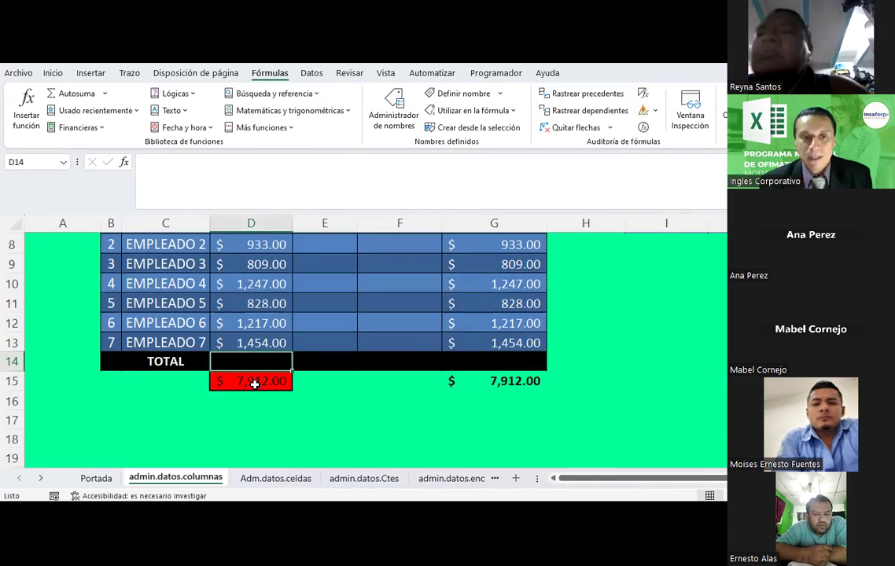
pyautogui.click(255, 383)
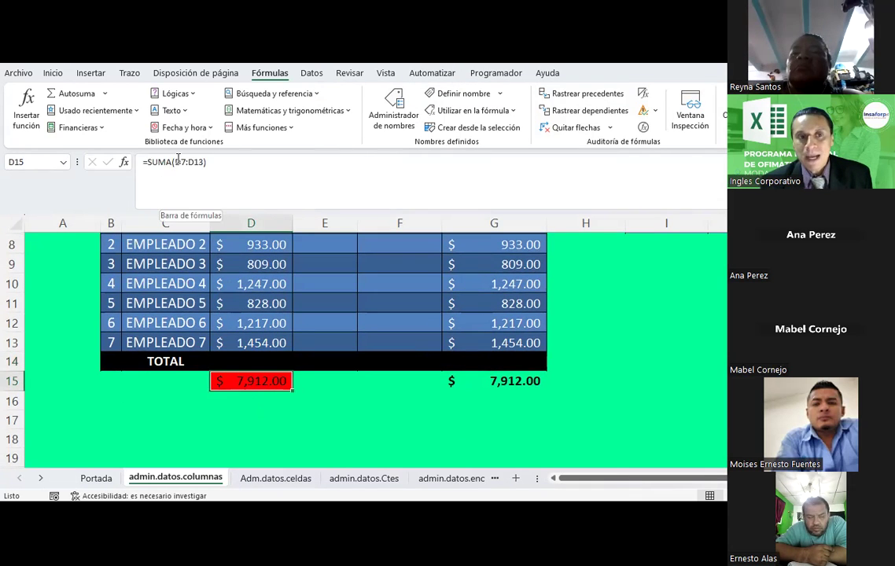
pyautogui.click(264, 362)
pyautogui.scroll(1, 403, 313)
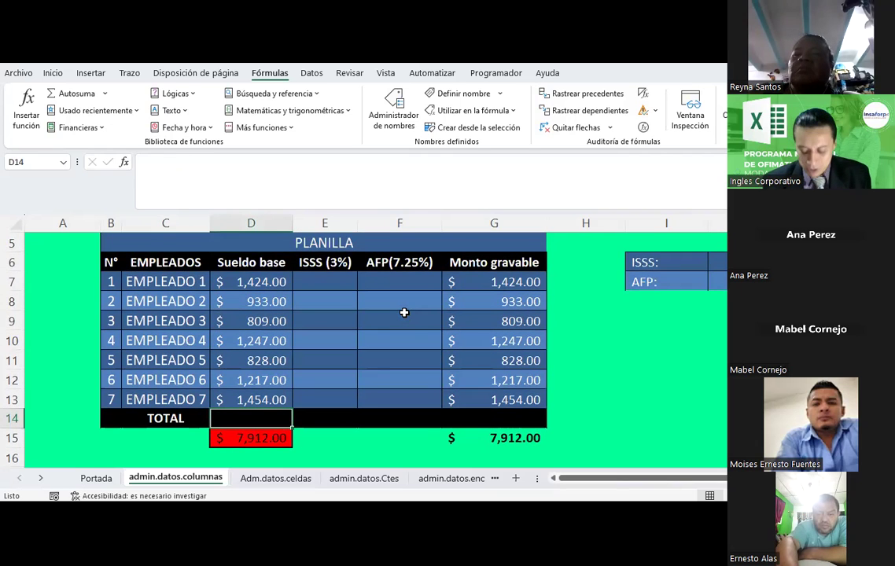
# Enter =suma(tsb) in D14 to total the base salaries as $7,912.00.
pyautogui.write('=')
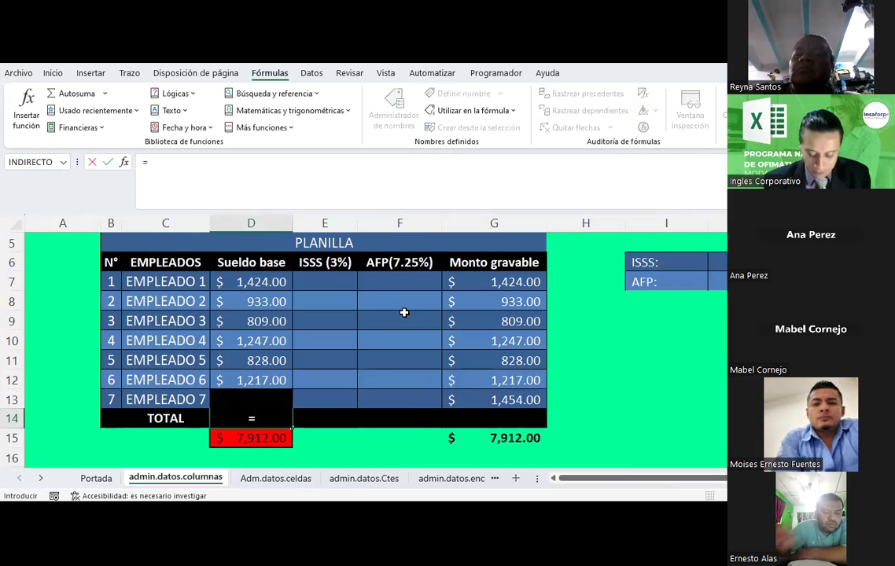
pyautogui.write('suma')
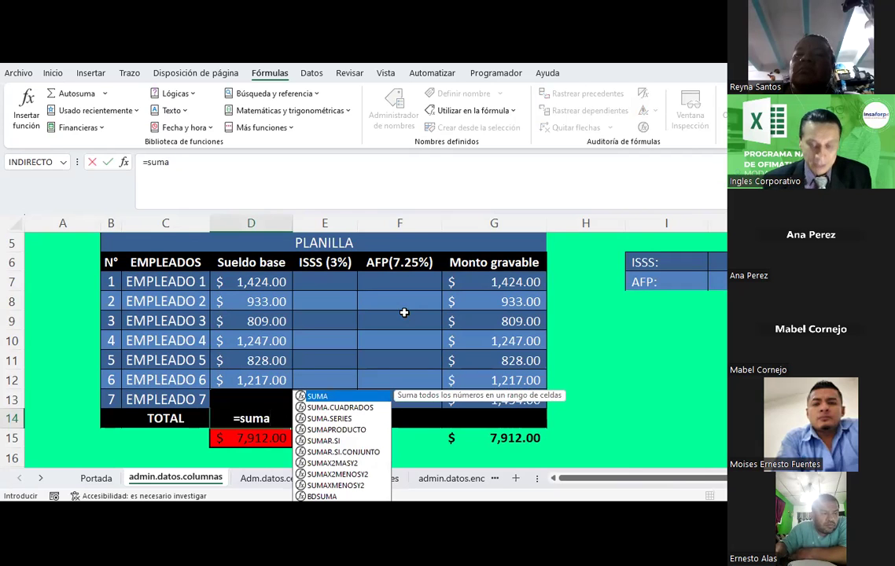
pyautogui.write('(')
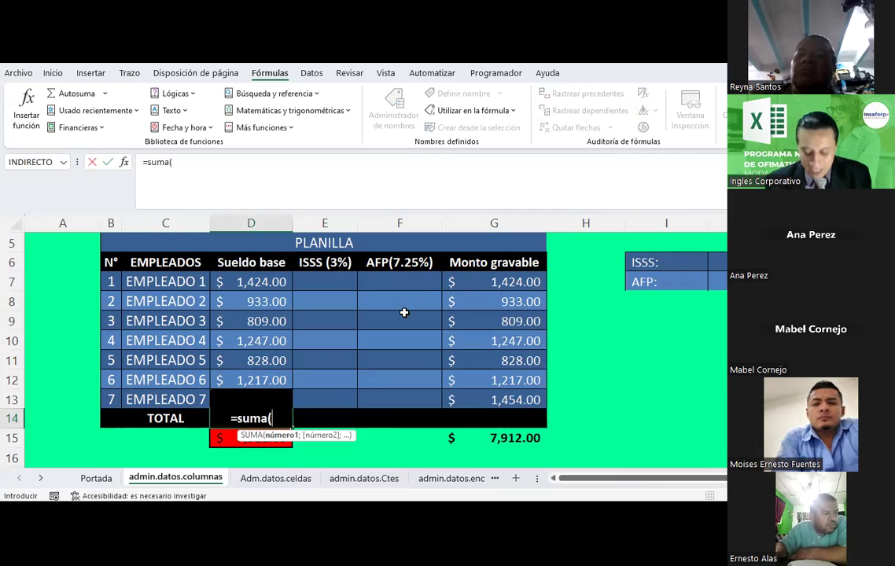
pyautogui.write('tsb')
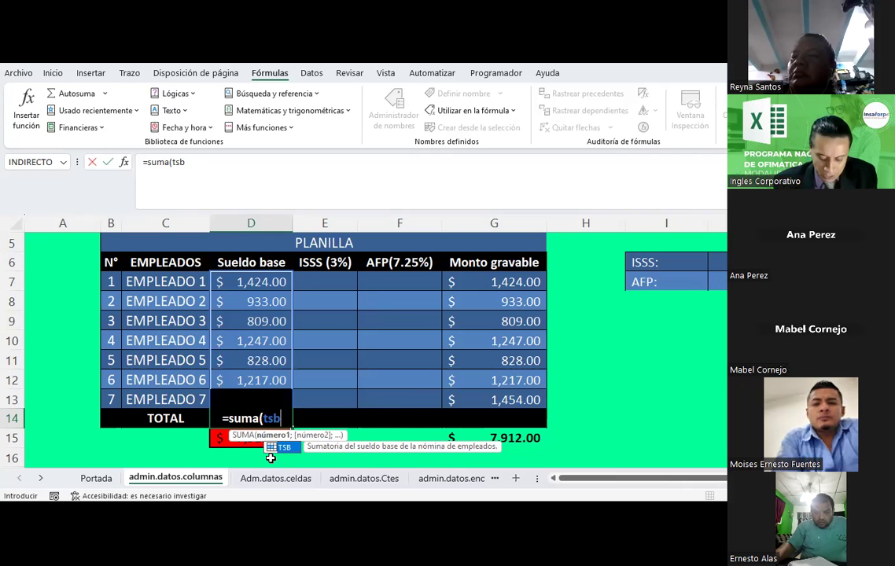
pyautogui.write(')')
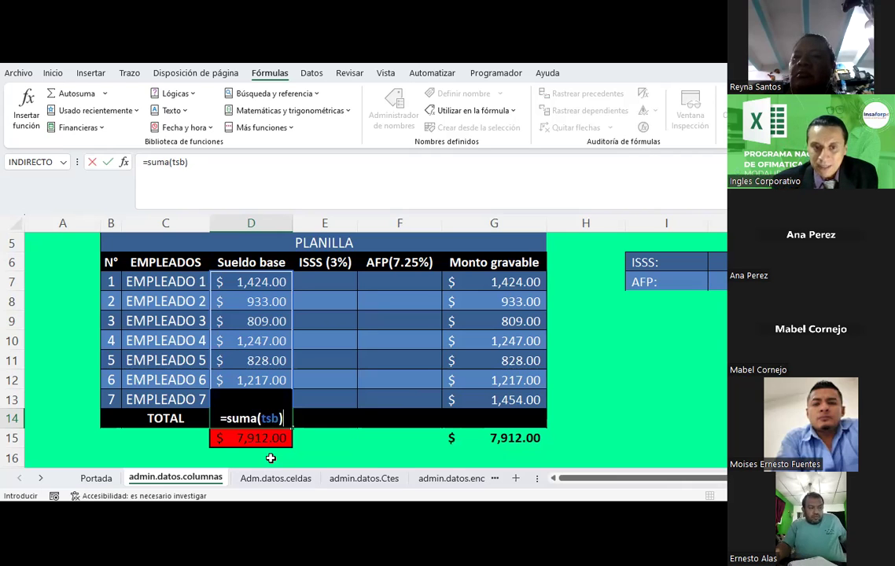
pyautogui.press('Return')
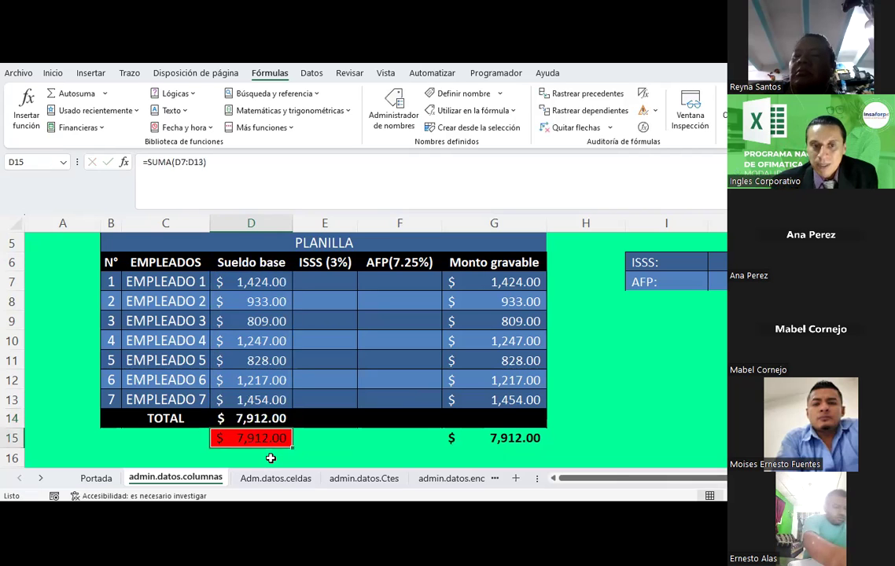
pyautogui.press('Up')
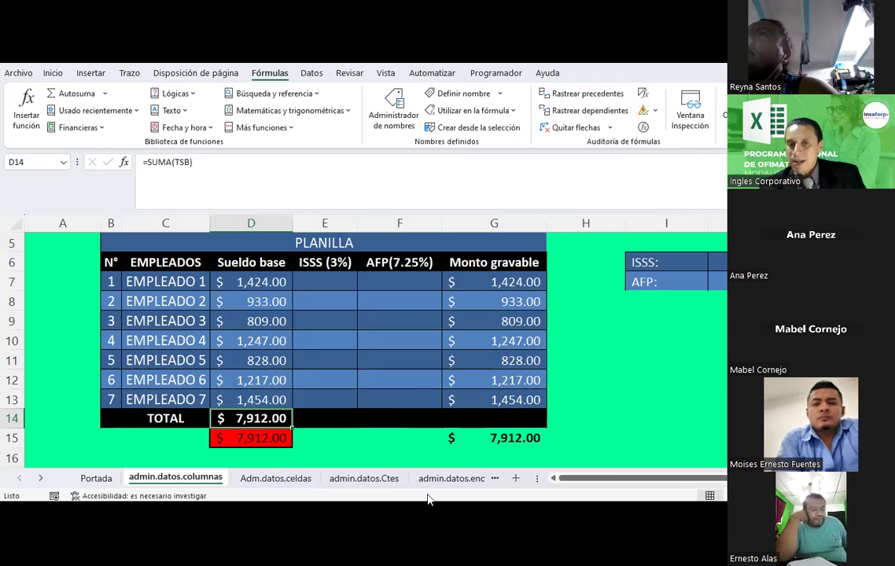
pyautogui.click(511, 280)
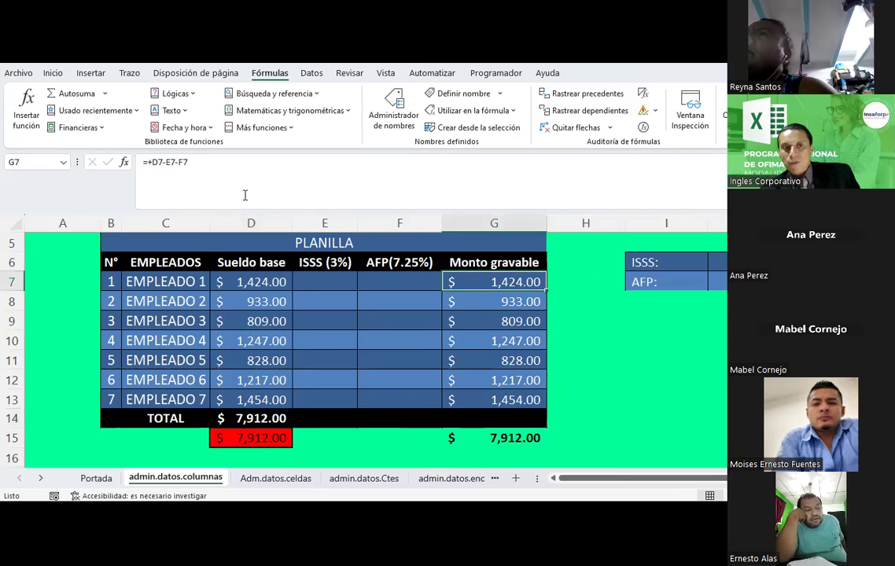
pyautogui.click(264, 280)
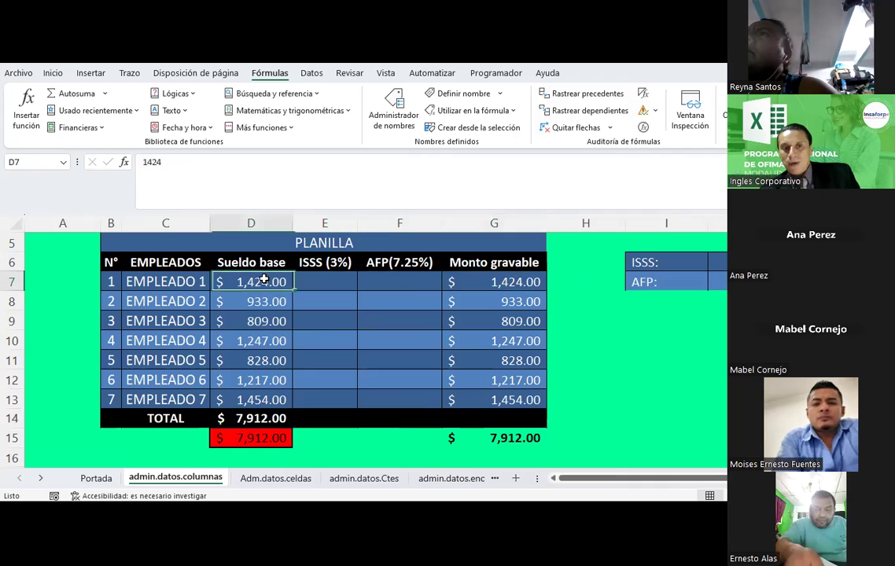
pyautogui.click(324, 280)
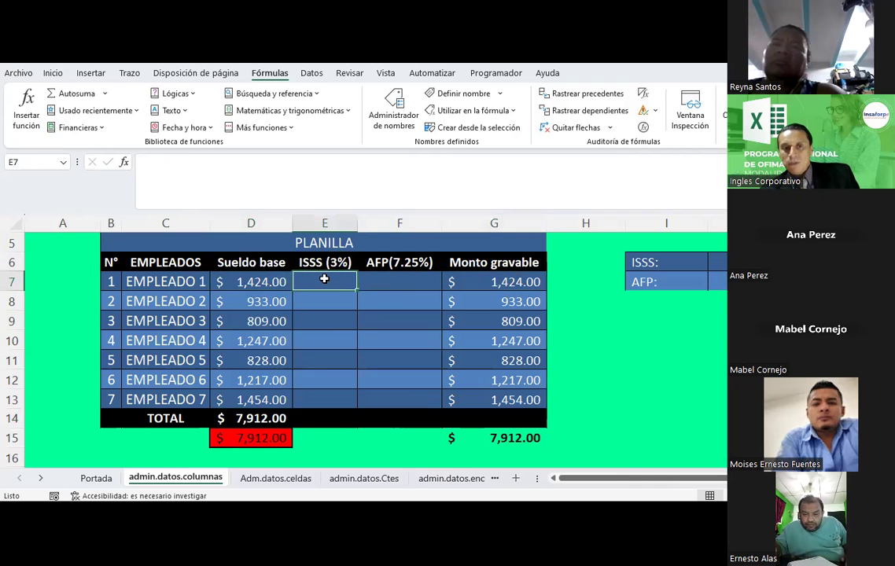
pyautogui.click(379, 278)
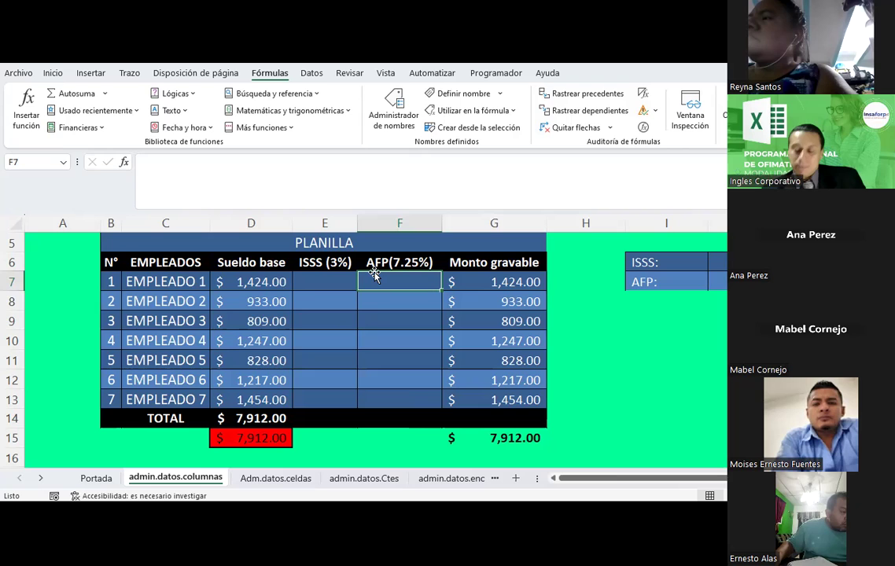
pyautogui.click(310, 281)
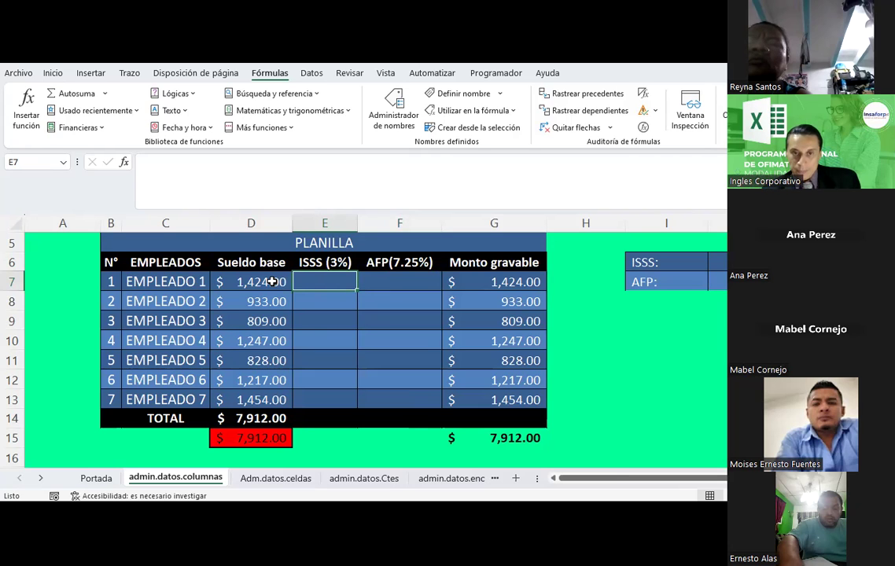
pyautogui.moveTo(268, 280)
pyautogui.mouseDown()
pyautogui.moveTo(255, 300)
pyautogui.moveTo(247, 400)
pyautogui.mouseUp()
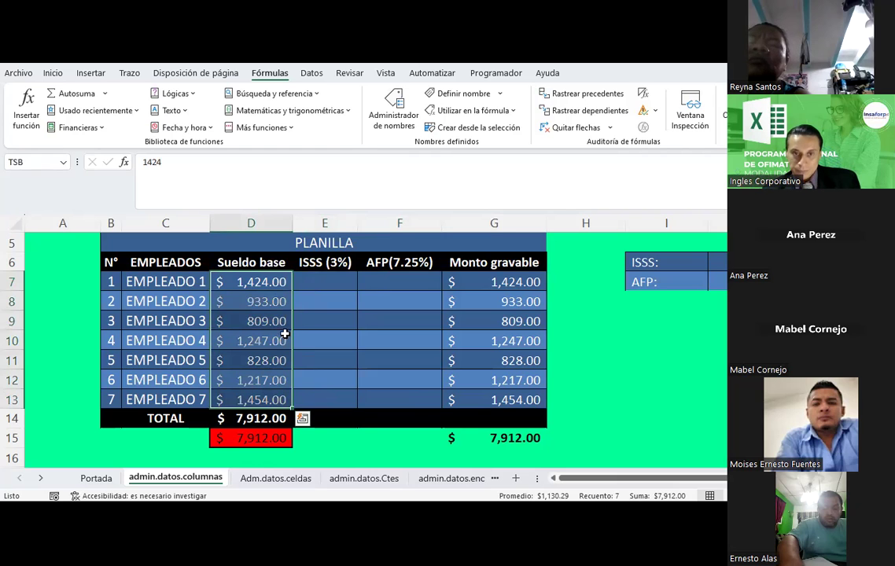
pyautogui.click(319, 286)
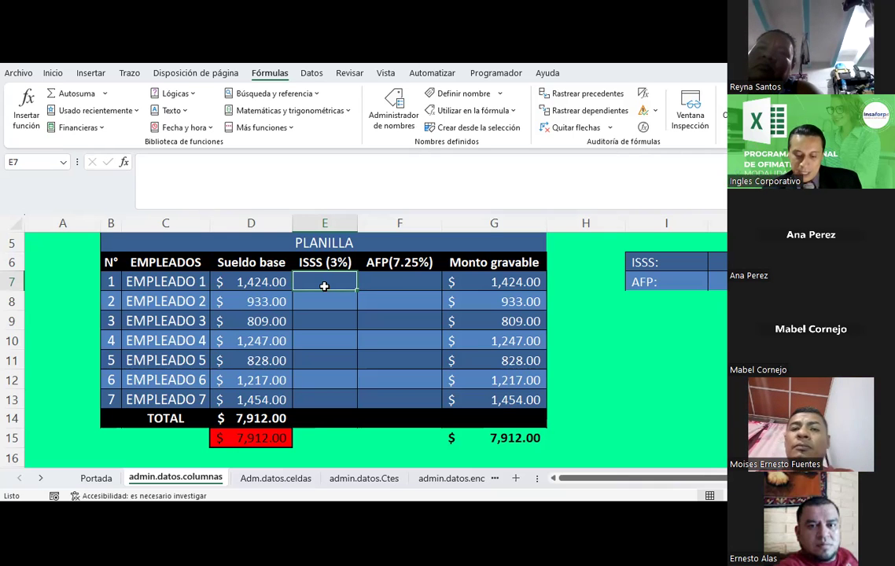
pyautogui.click(397, 104)
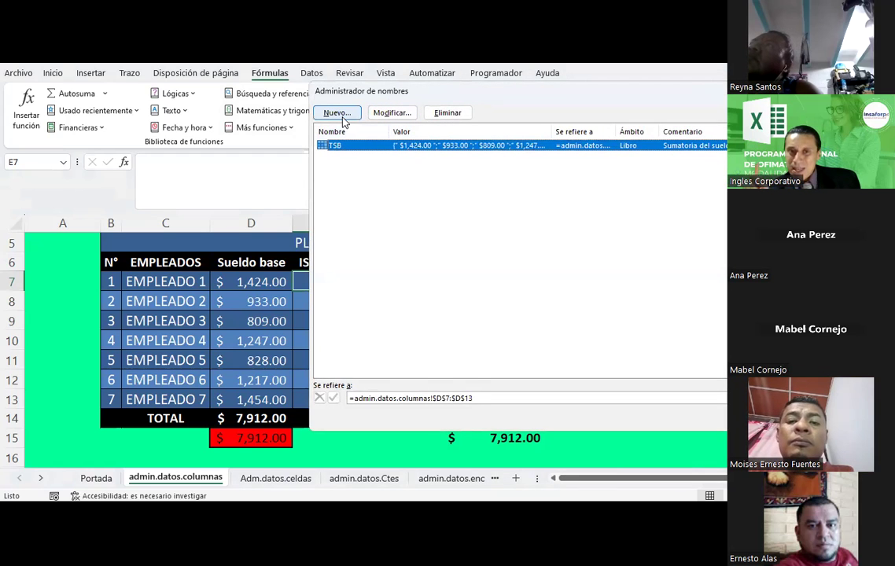
pyautogui.press('Escape')
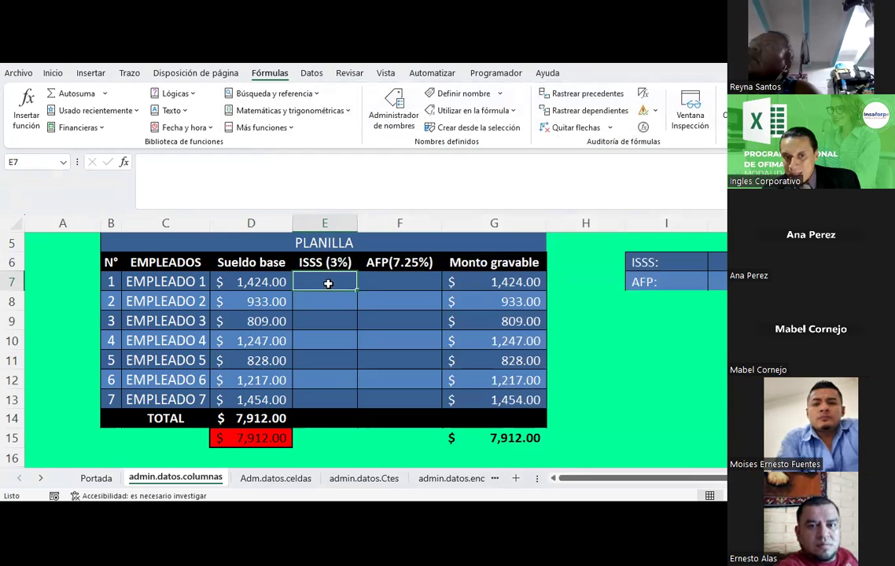
# Start a new name ISSS, commented as the employee's ISSS discount rate.
pyautogui.click(394, 112)
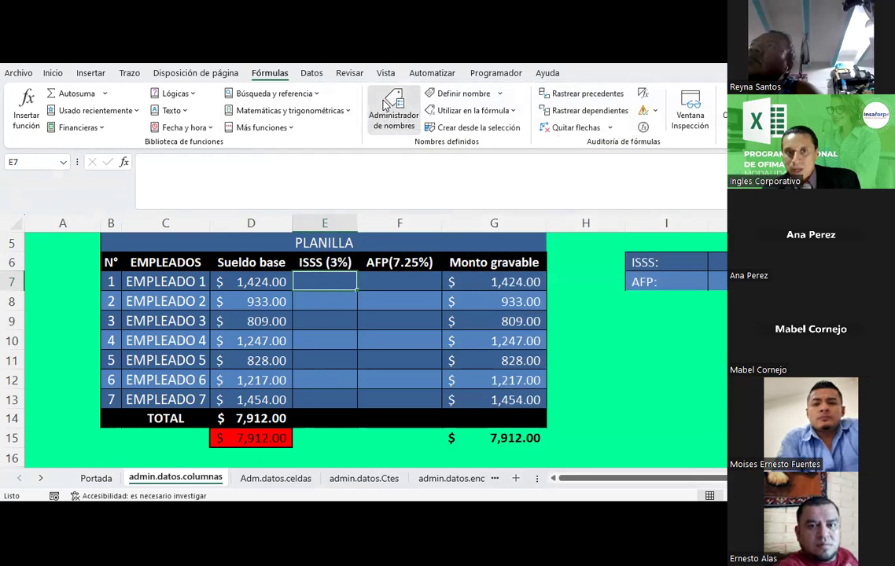
pyautogui.click(338, 112)
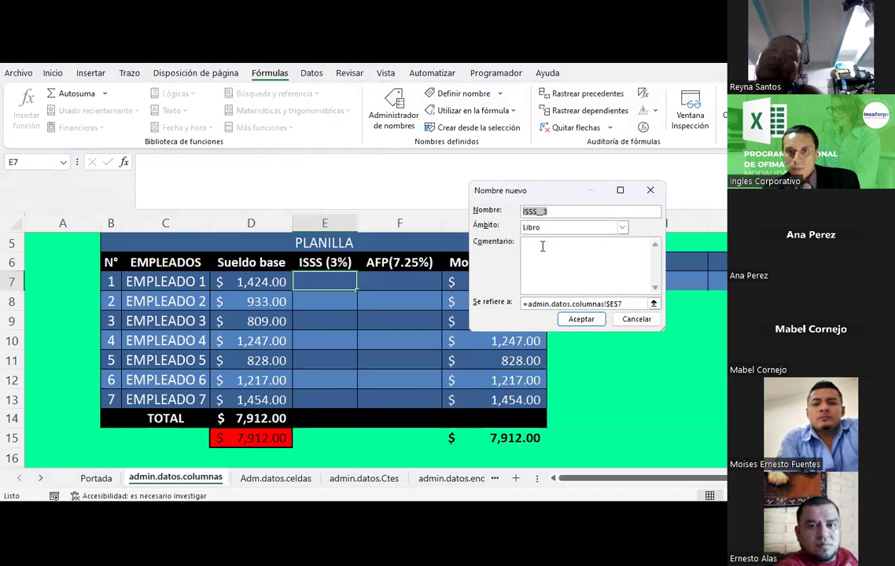
pyautogui.click(557, 212)
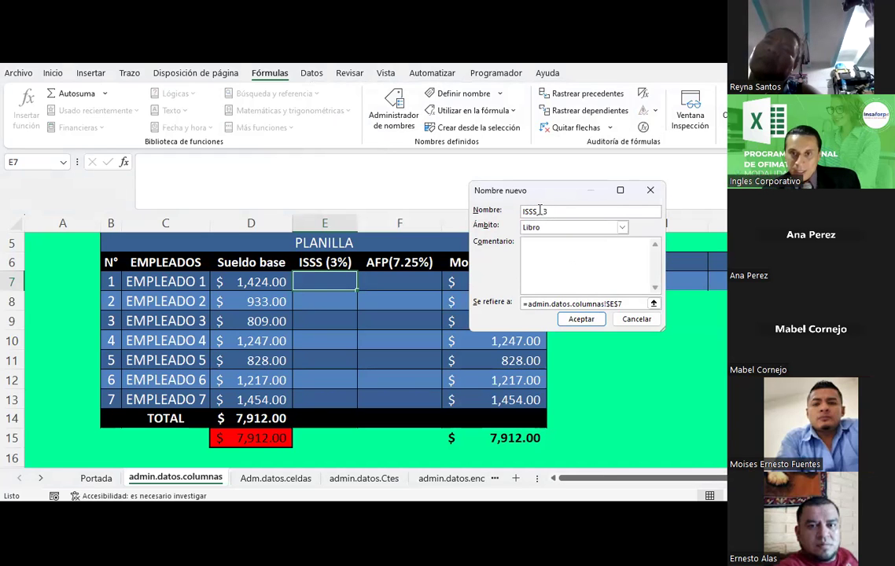
pyautogui.write('_')
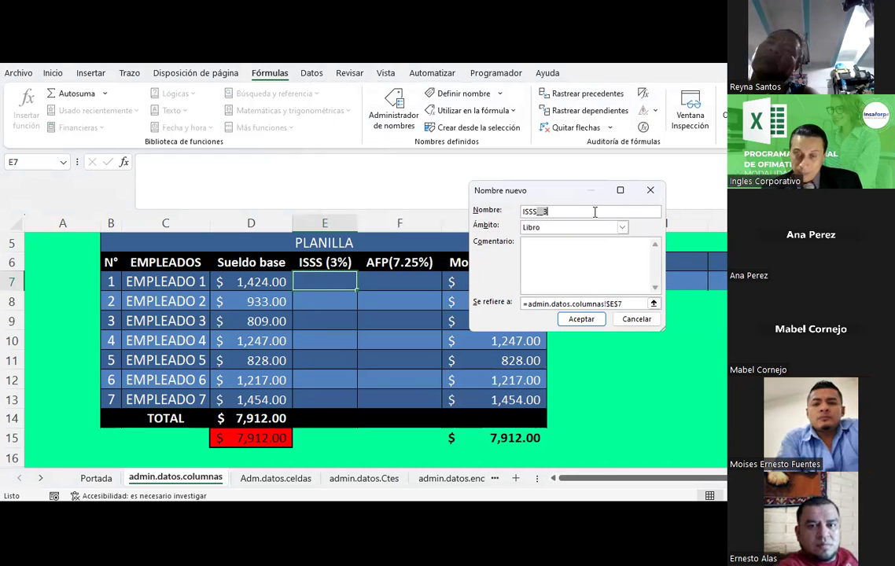
pyautogui.press('BackSpace')
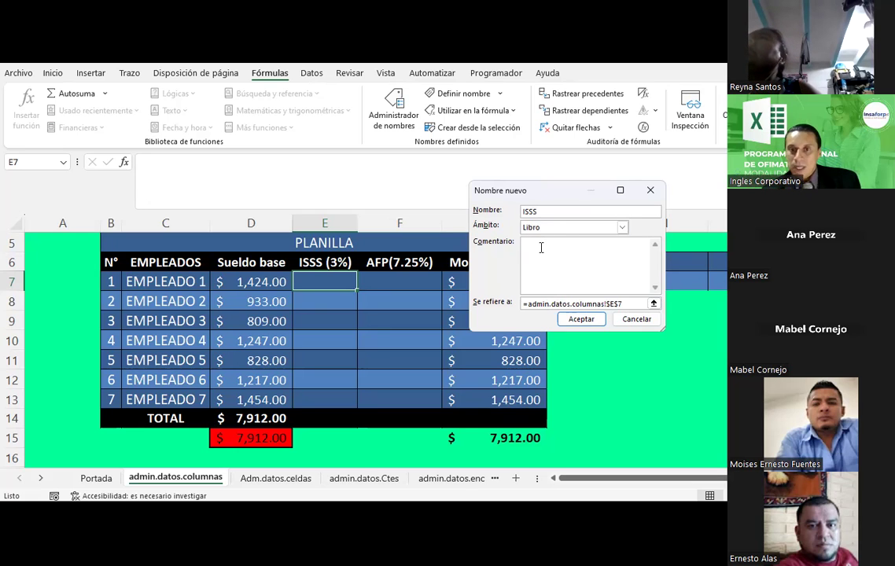
pyautogui.write('T')
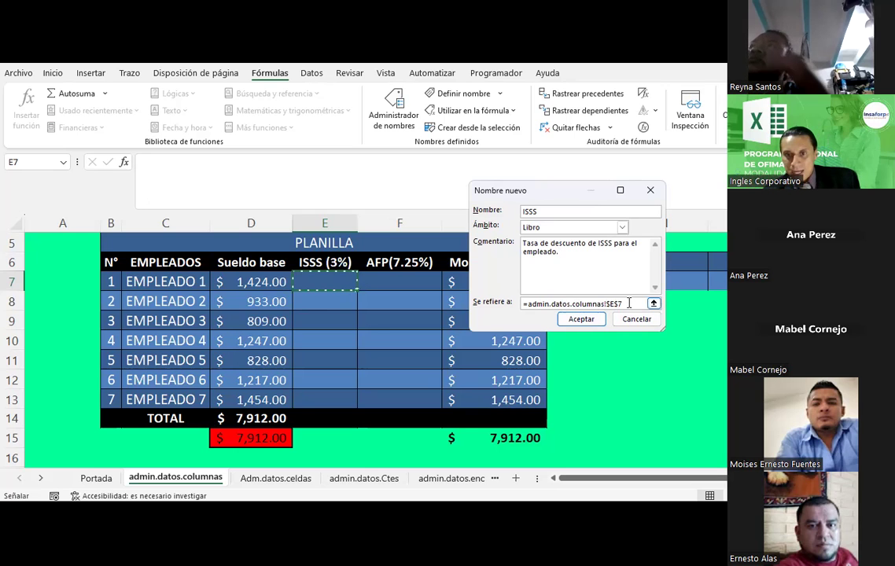
# Replace the E7 reference with 0.3 and move the New Name dialog aside.
pyautogui.moveTo(629, 304); pyautogui.dragTo(487, 304)
pyautogui.press('Delete')
pyautogui.write('0.3')
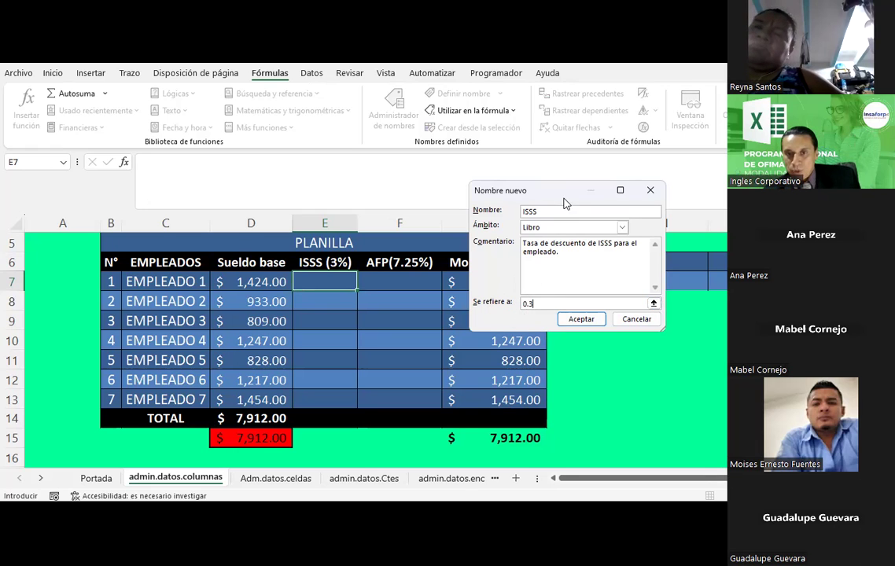
pyautogui.moveTo(553, 193); pyautogui.dragTo(269, 203)
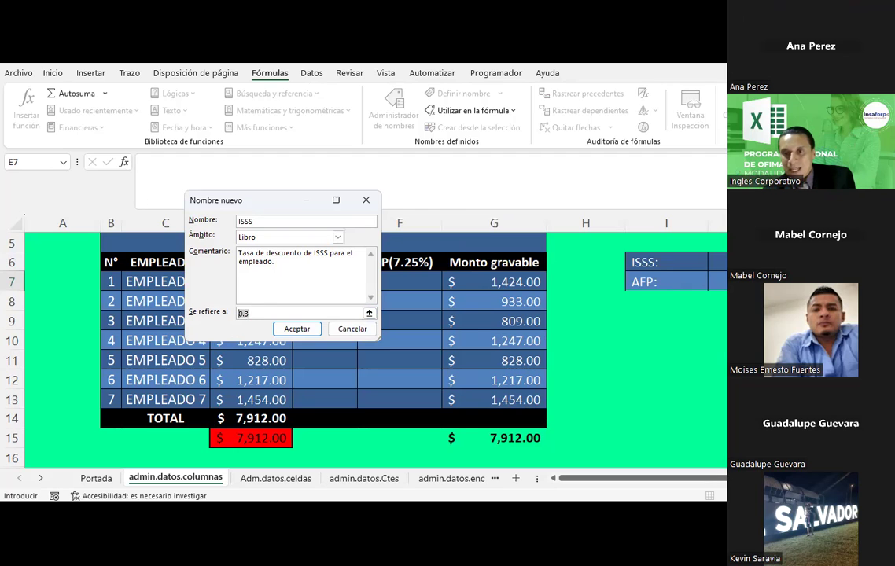
# Point ISSS at the 3% rate cell J6, save it and close the Name Manager.
pyautogui.press('BackSpace')
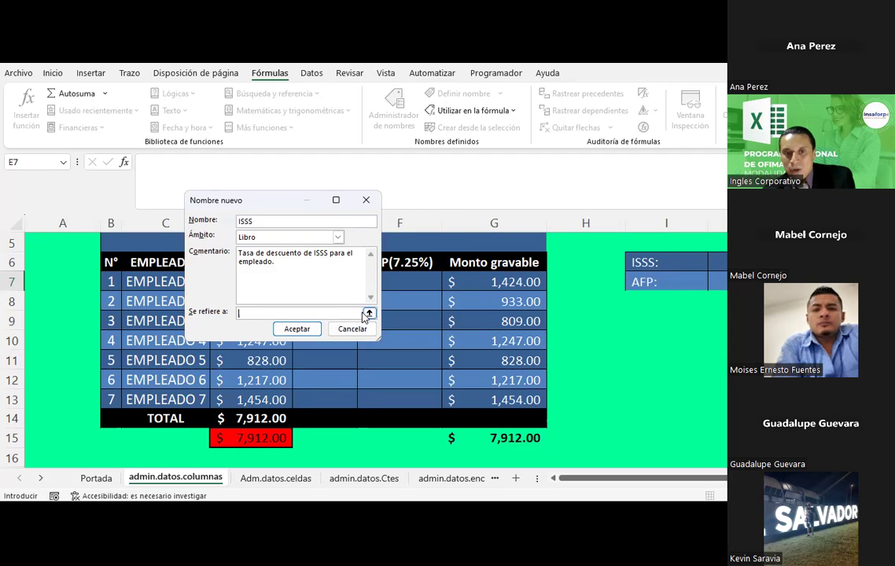
pyautogui.click(366, 315)
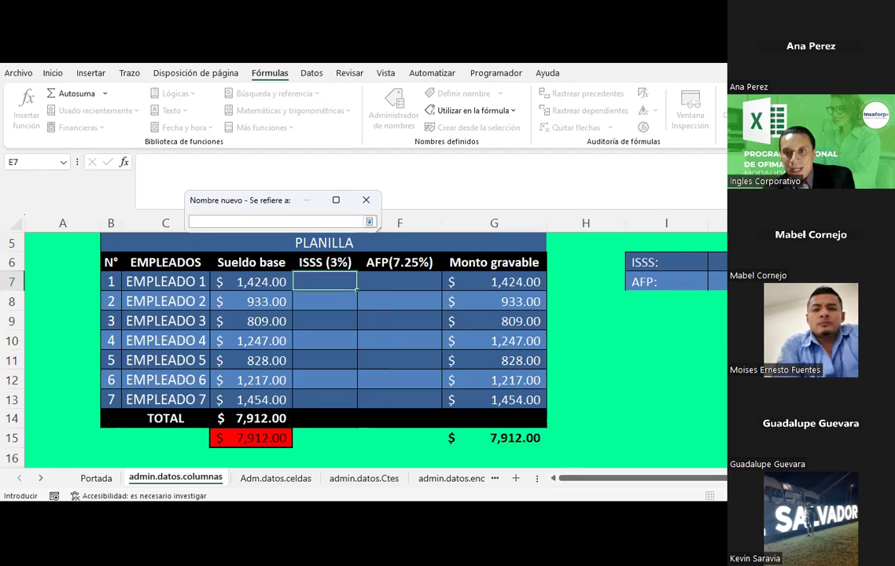
pyautogui.click(717, 262)
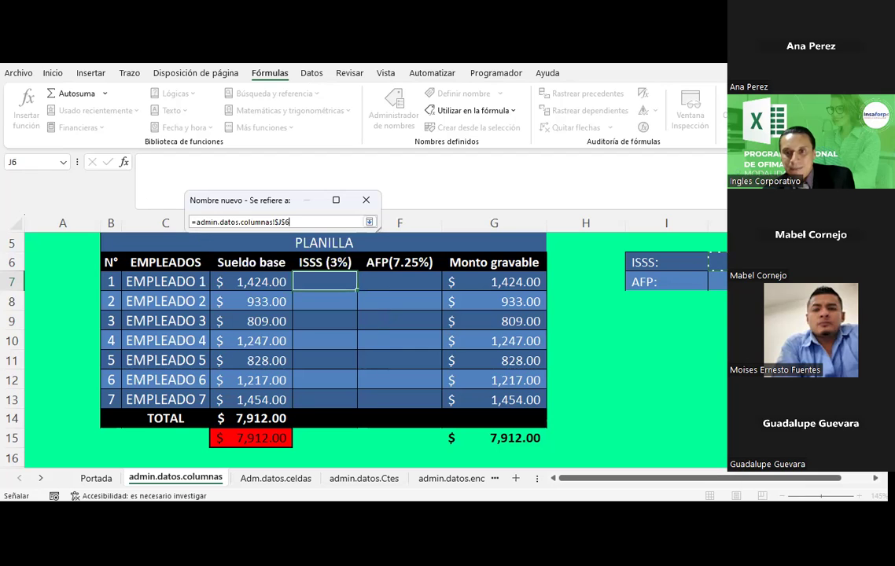
pyautogui.click(369, 222)
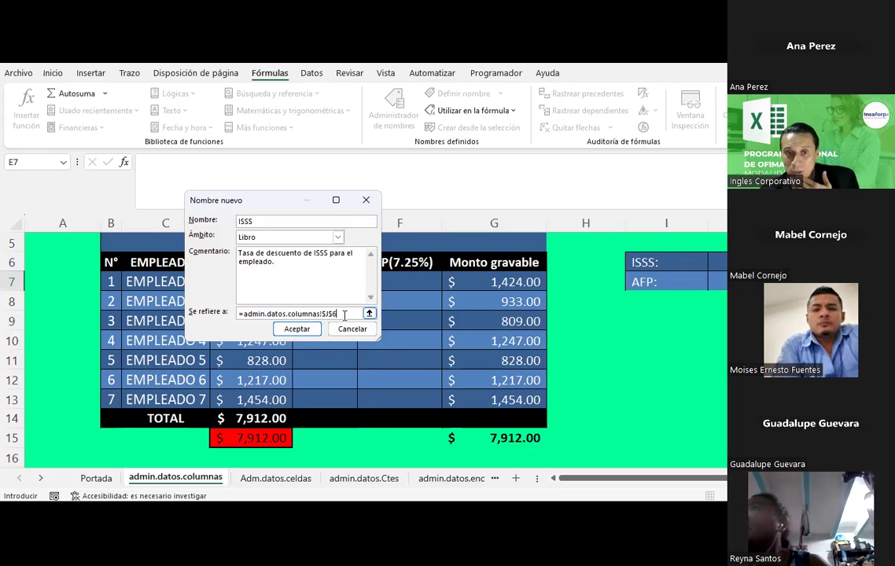
pyautogui.click(295, 331)
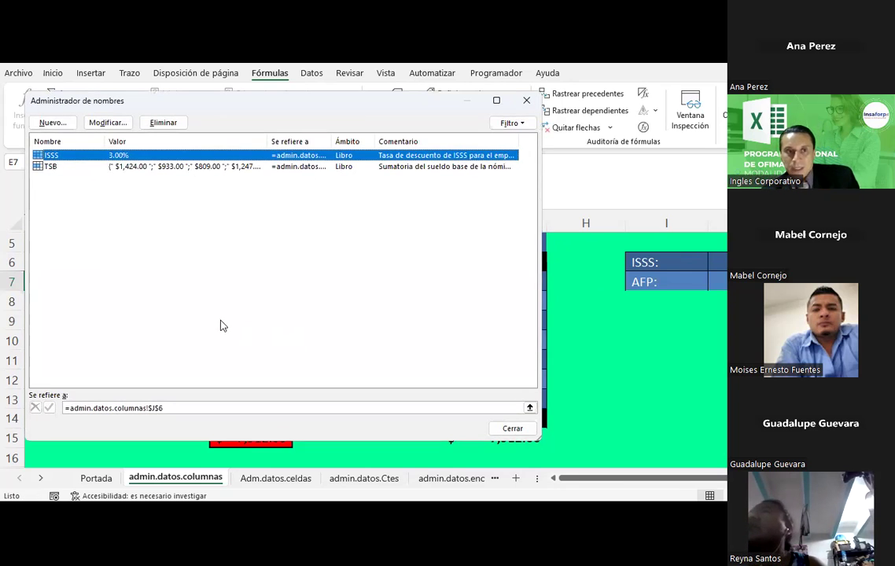
pyautogui.click(513, 429)
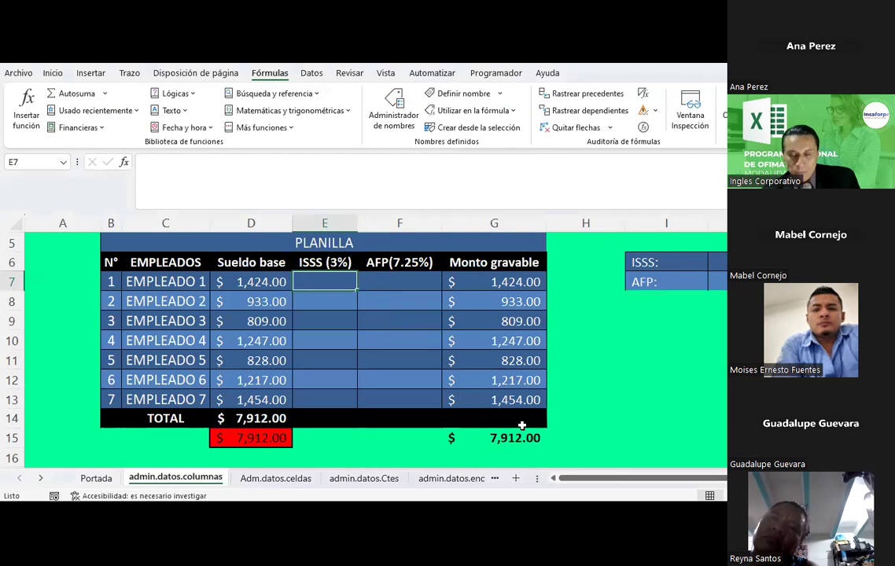
# Enter =D7*ISSS in E7 for $42.72, then check the formula and the J6 rate.
pyautogui.click(343, 300)
pyautogui.click(327, 281)
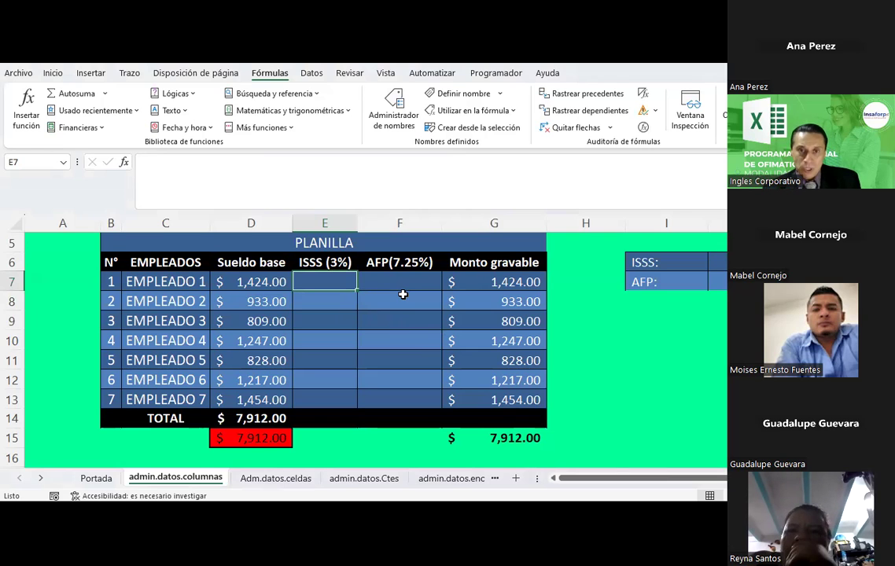
pyautogui.write('=')
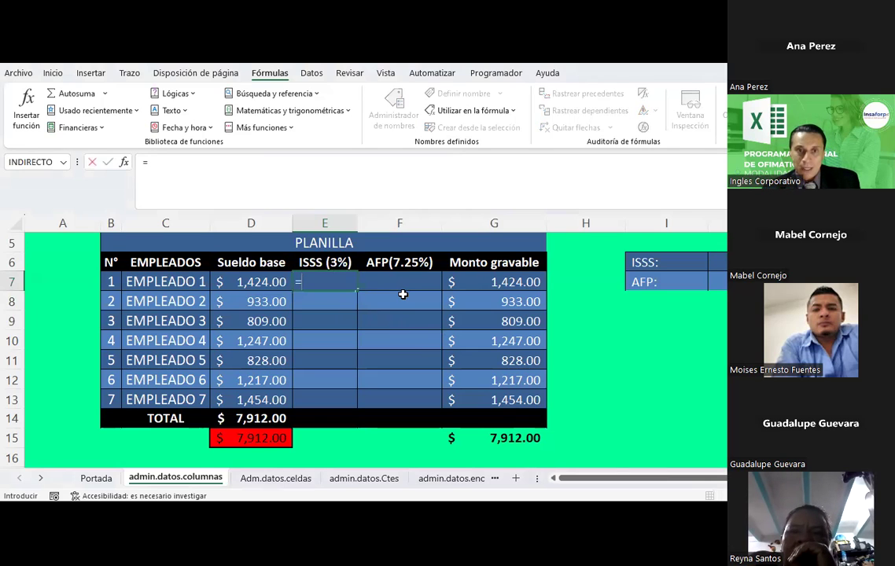
pyautogui.press('Left')
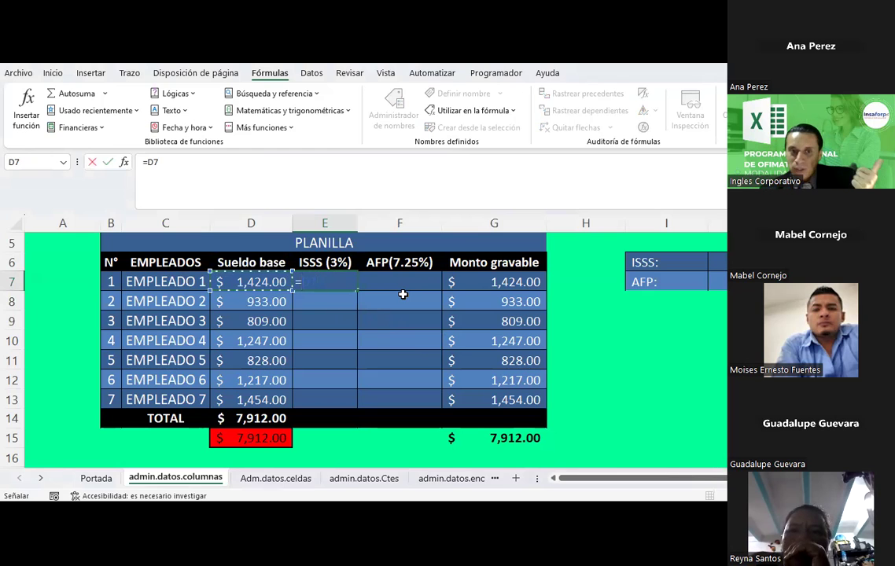
pyautogui.write('*')
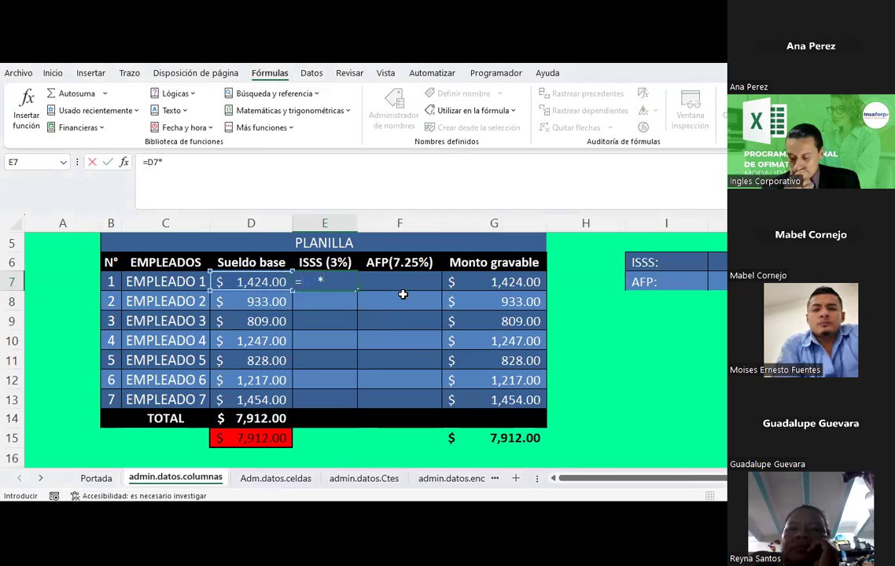
pyautogui.write('ISSS')
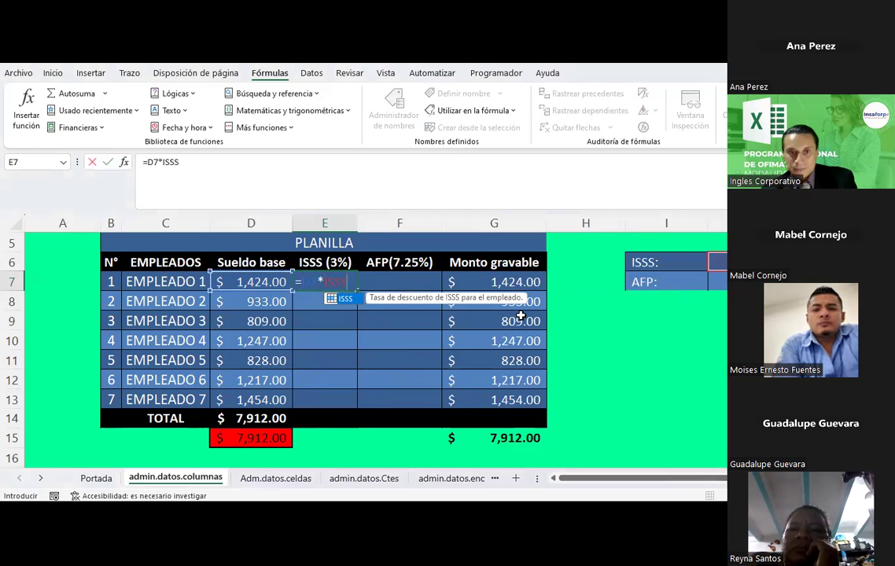
pyautogui.press('Return')
pyautogui.click(326, 282)
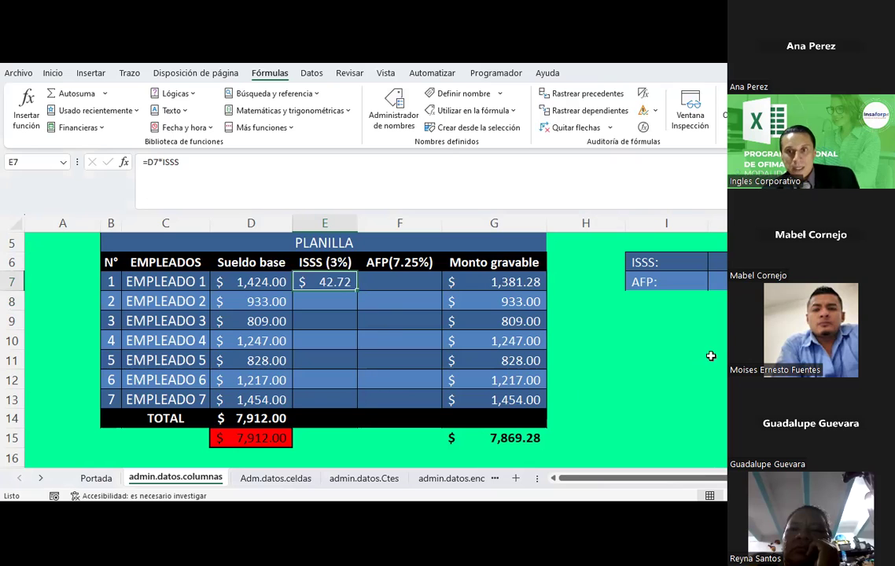
pyautogui.click(722, 259)
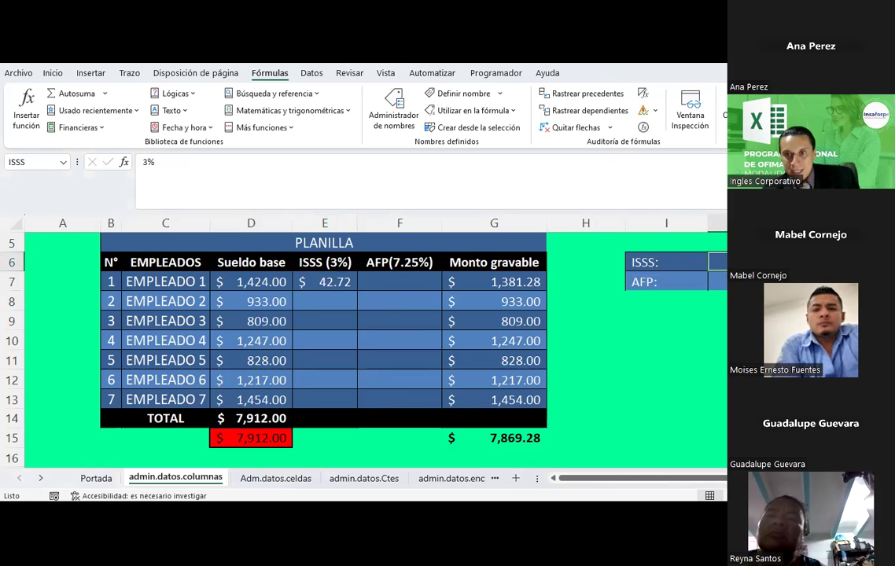
pyautogui.write('1')
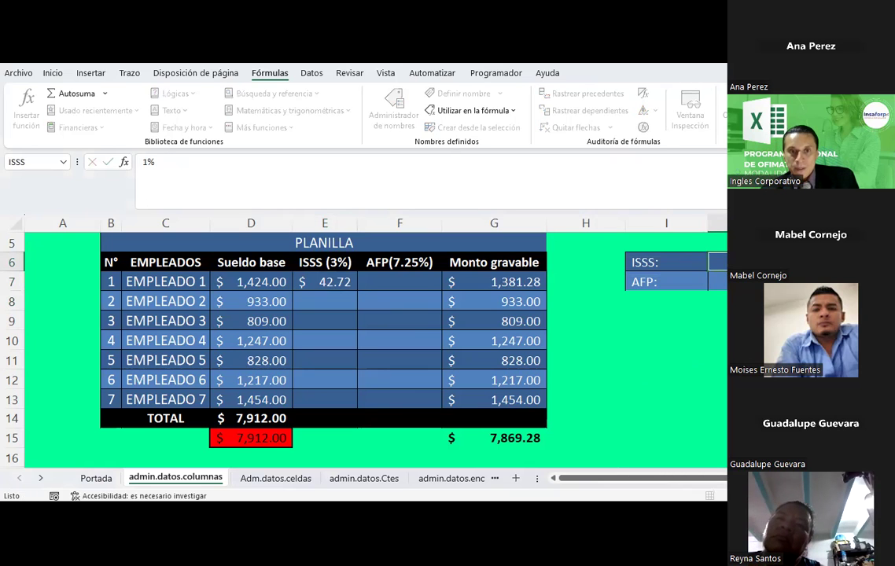
pyautogui.press('Return')
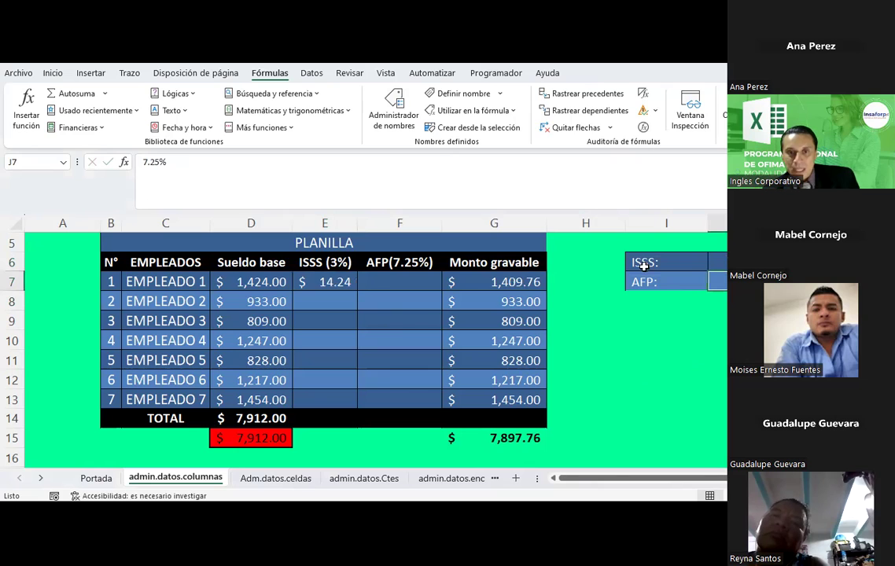
pyautogui.click(328, 282)
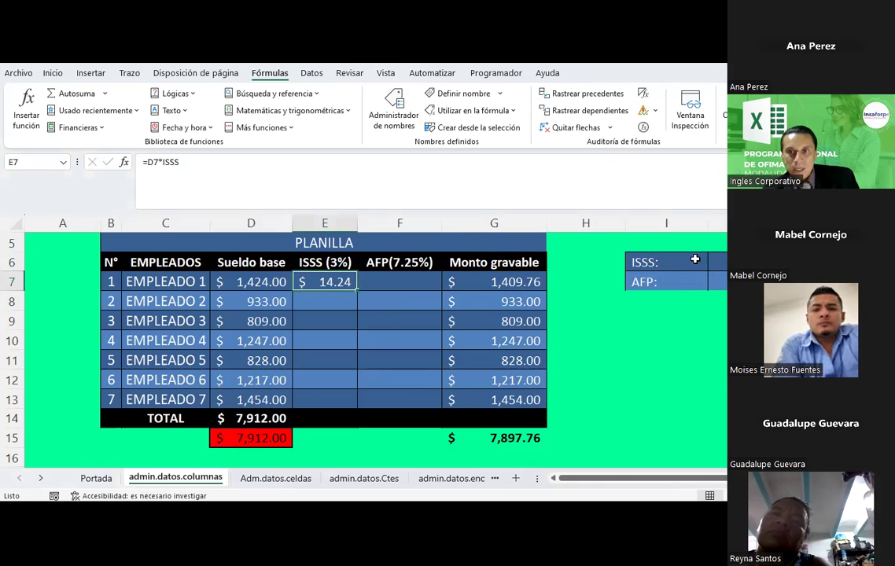
pyautogui.click(724, 261)
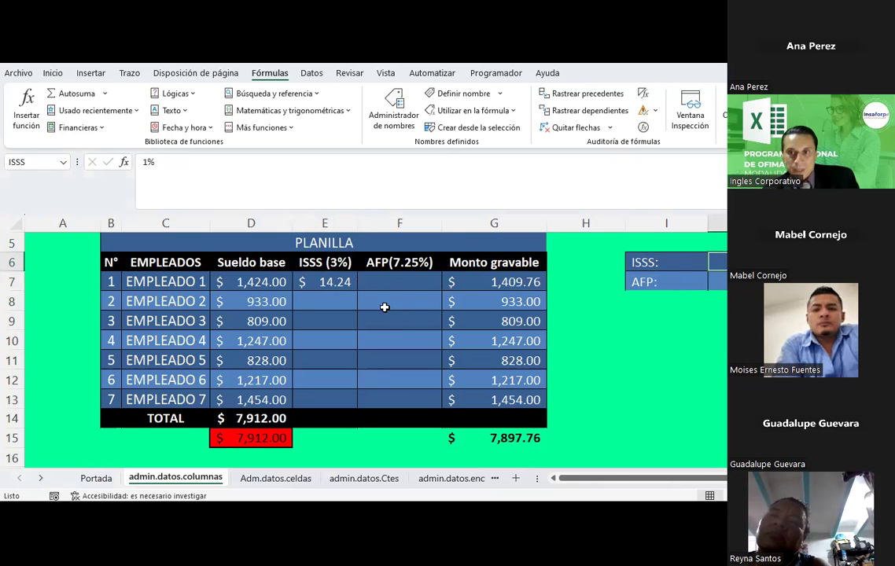
pyautogui.click(393, 110)
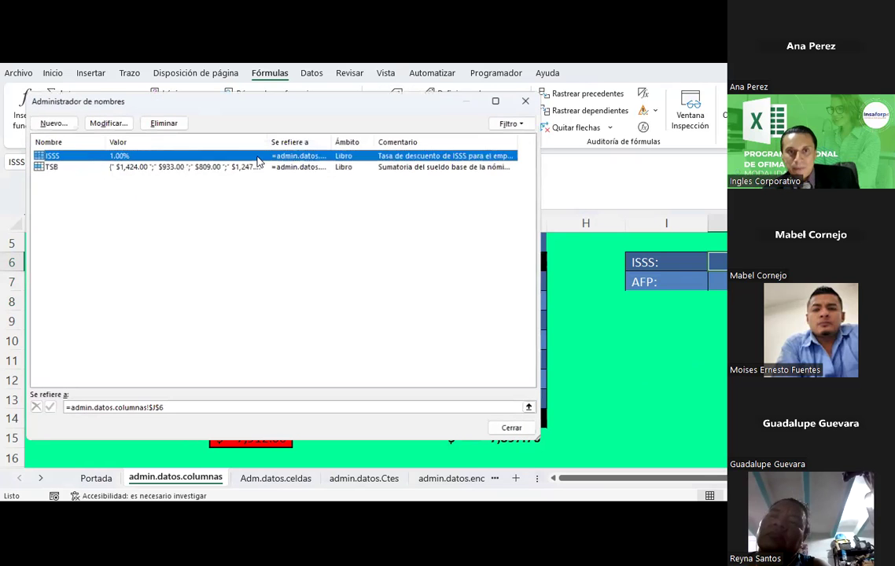
pyautogui.doubleClick(51, 155)
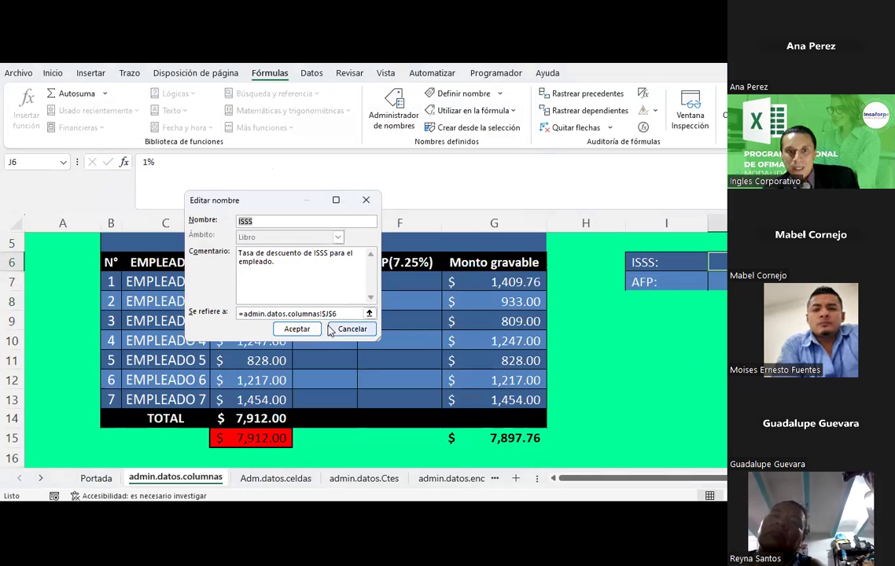
pyautogui.click(297, 329)
pyautogui.click(512, 426)
pyautogui.write('3%')
pyautogui.click(717, 360)
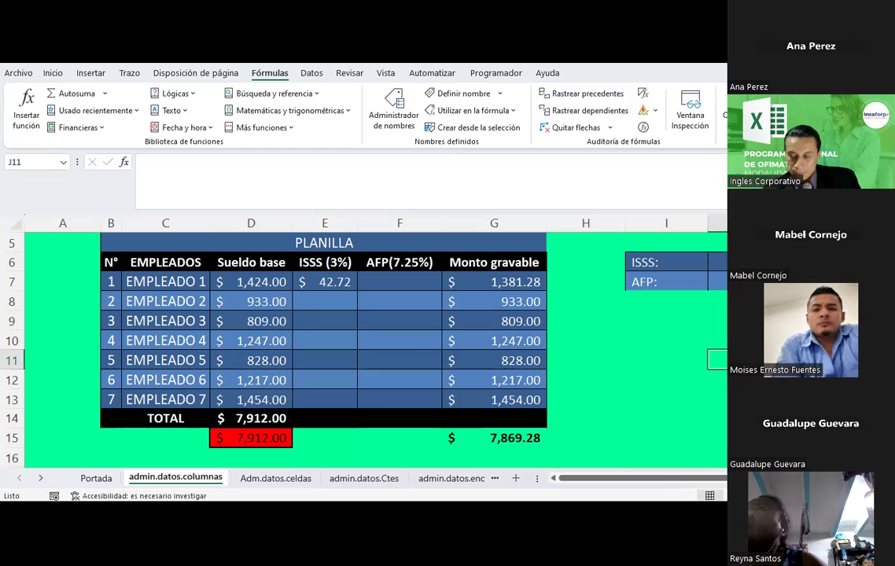
pyautogui.click(332, 281)
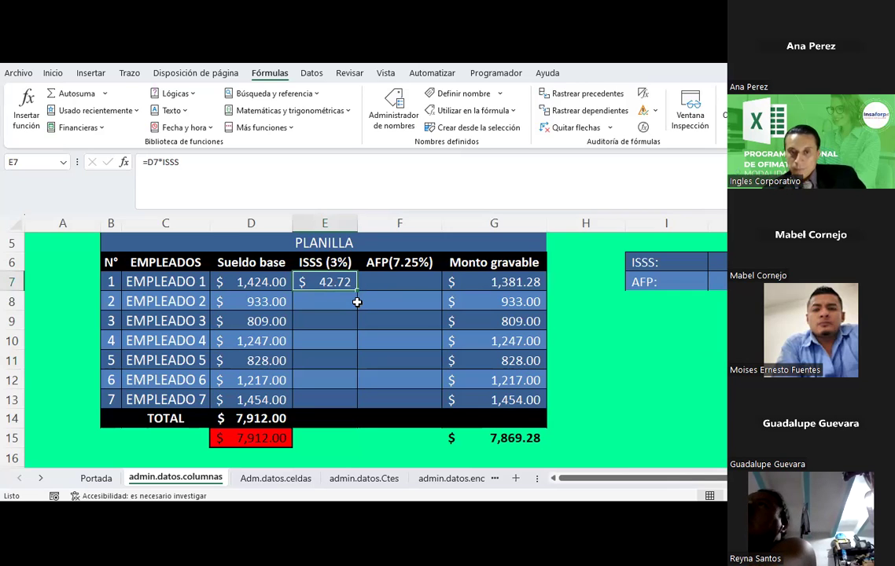
# Delete the ISSS name in Name Manager and clear the broken formula from E7.
pyautogui.click(391, 116)
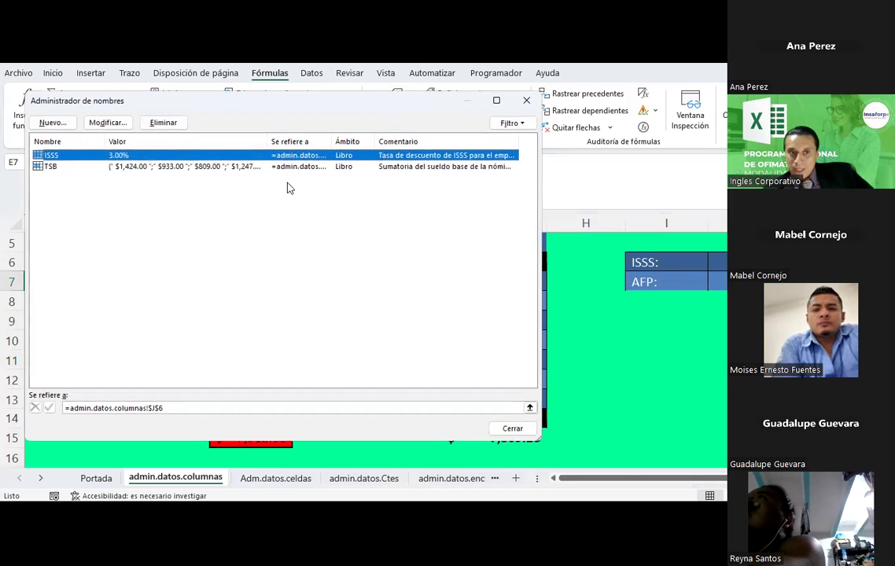
pyautogui.click(155, 124)
pyautogui.click(422, 314)
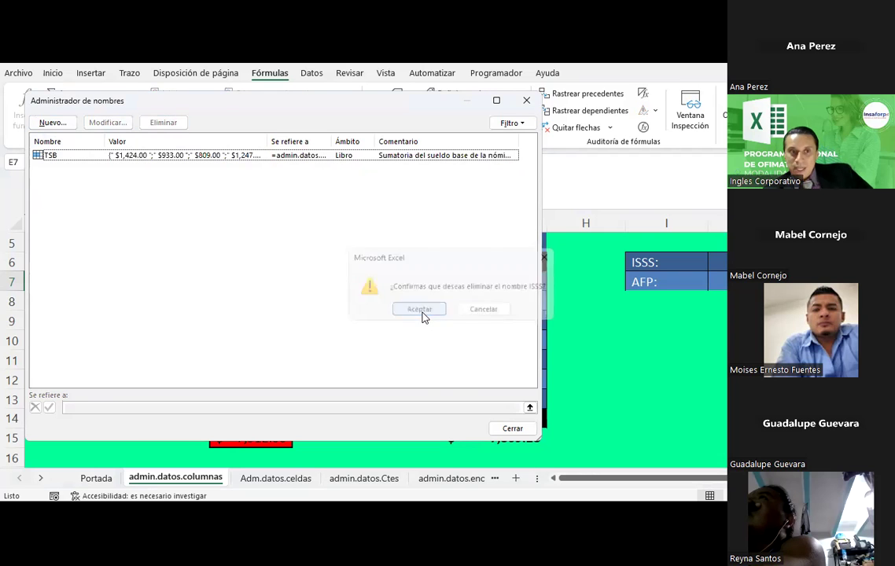
pyautogui.click(525, 100)
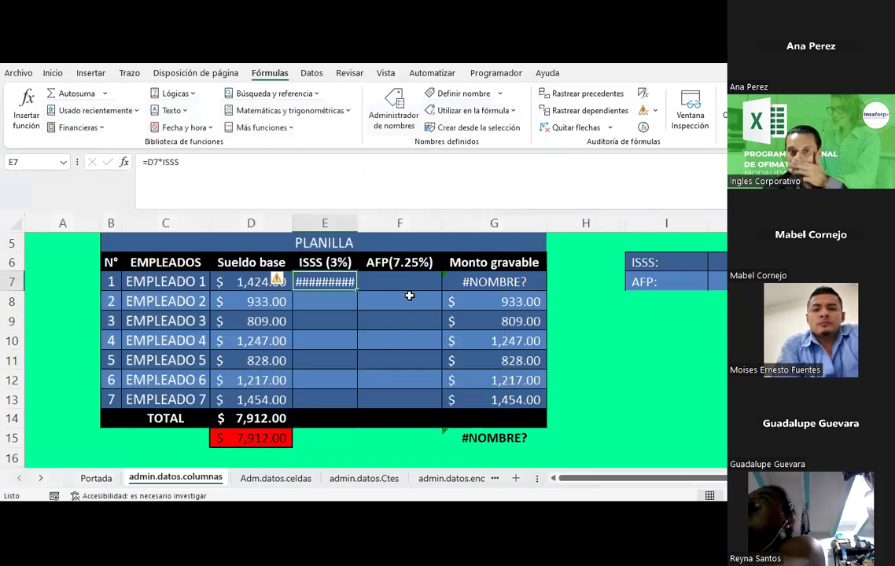
pyautogui.press('Delete')
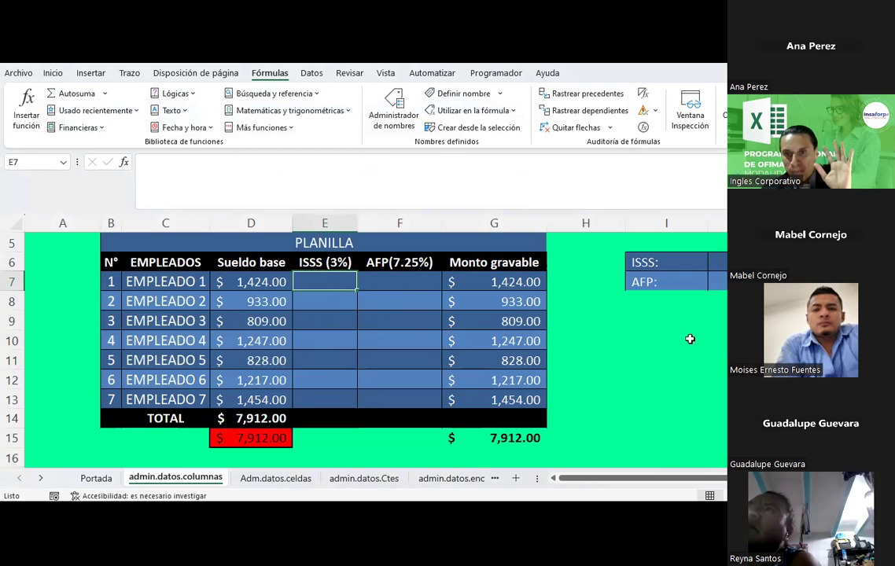
# Draft a new name ISSS, commented 'Tasa de descuento al empleado por', referring to J6.
pyautogui.click(662, 335)
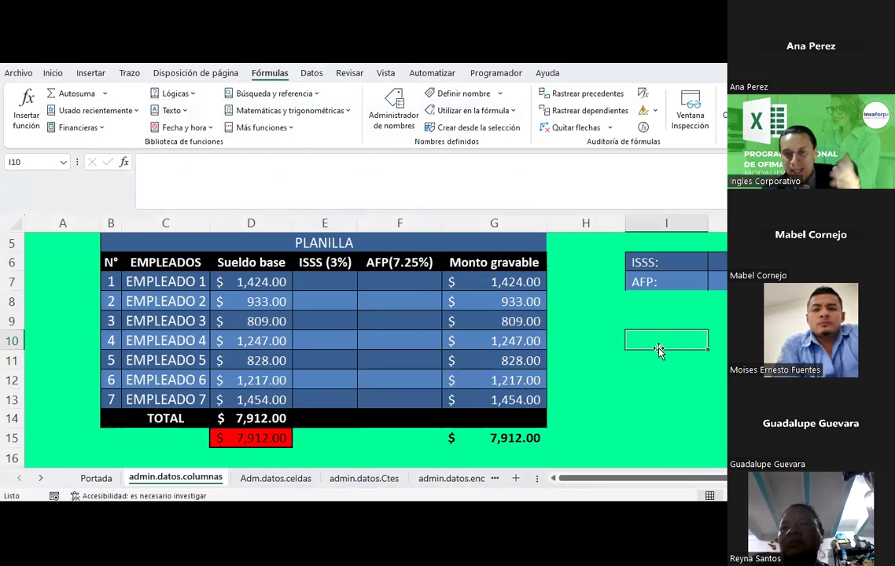
pyautogui.click(384, 118)
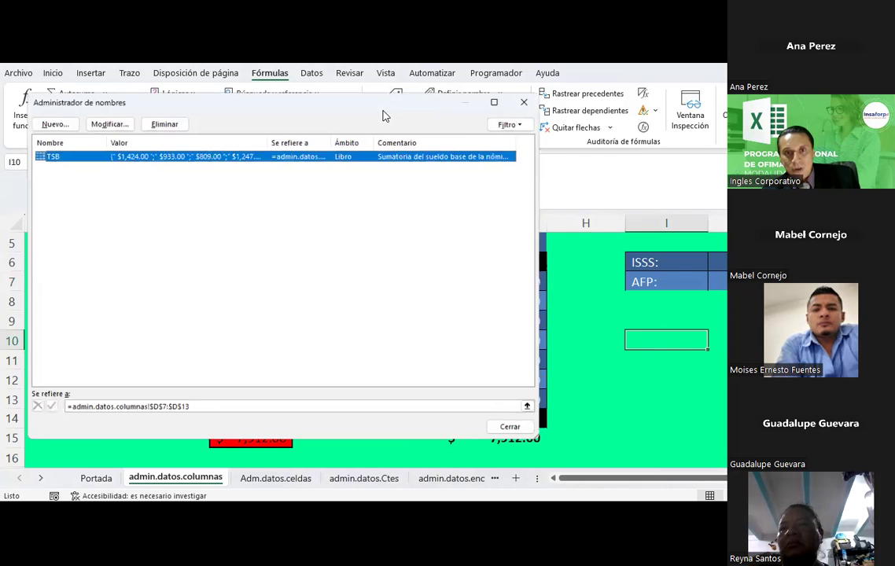
pyautogui.click(51, 122)
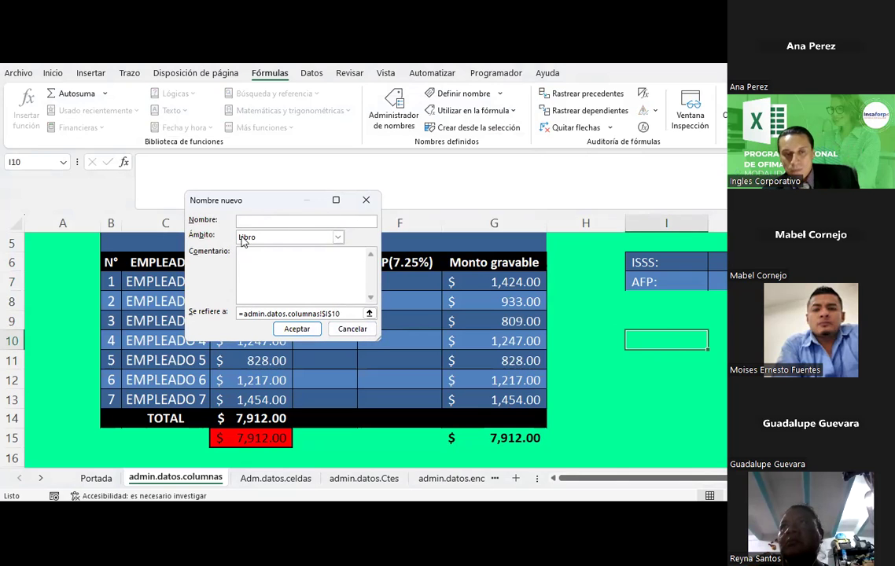
pyautogui.write('IS')
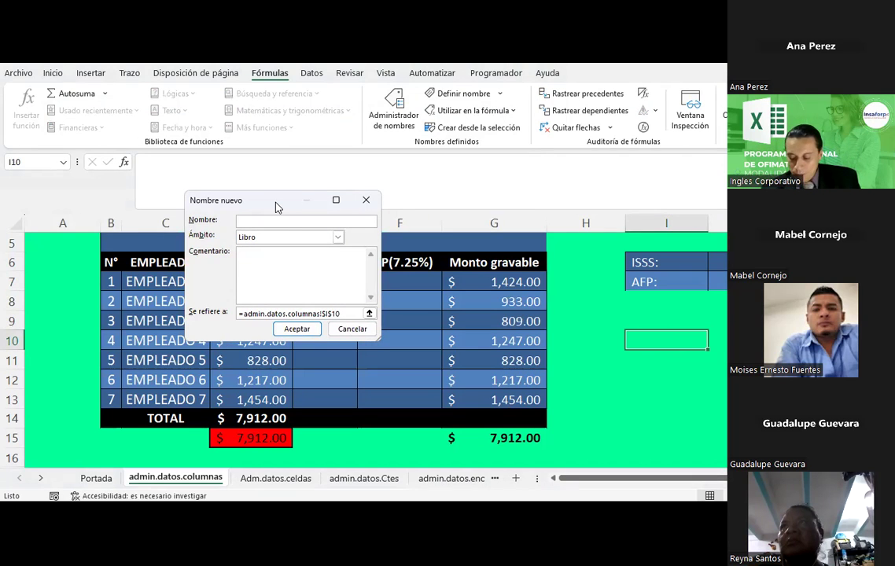
pyautogui.write('SS')
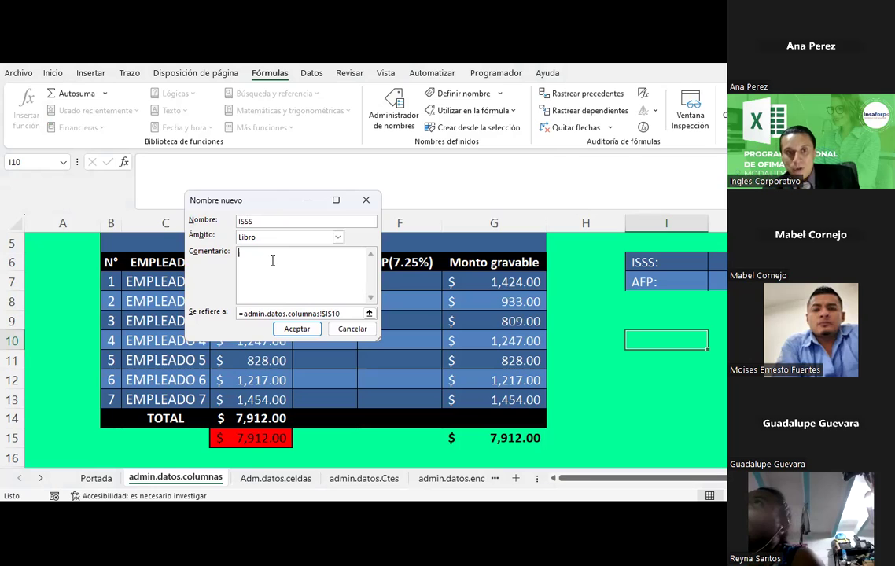
pyautogui.write('Tasa del')
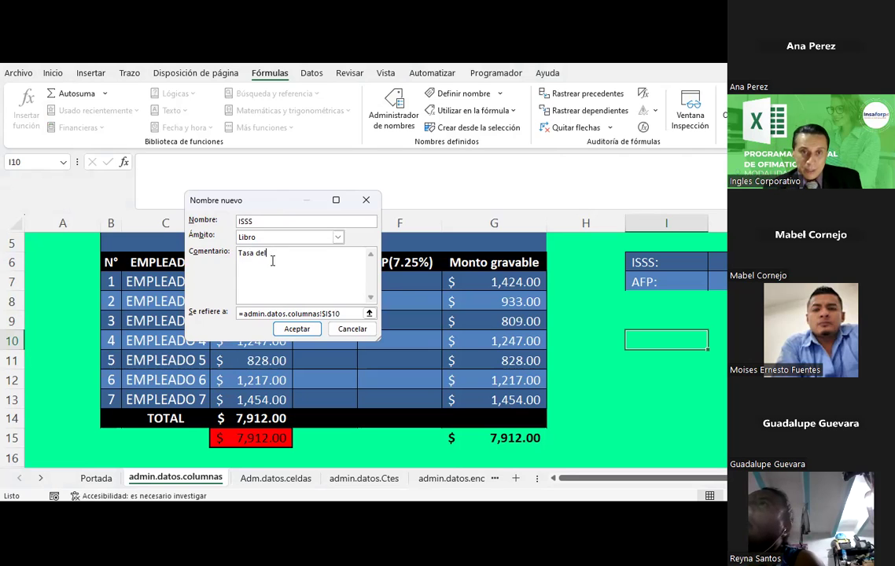
pyautogui.write(' de descuento al empleado por')
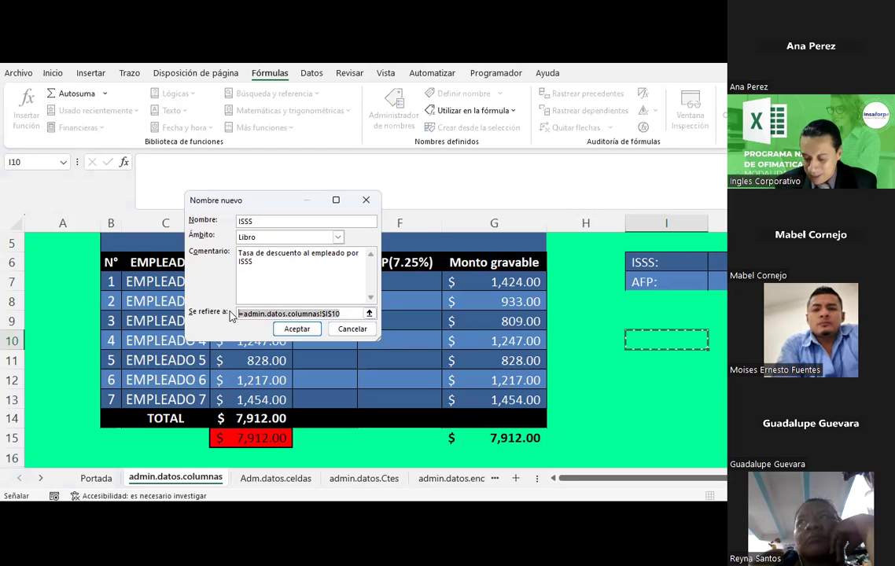
pyautogui.moveTo(353, 314); pyautogui.dragTo(236, 314)
pyautogui.press('BackSpace')
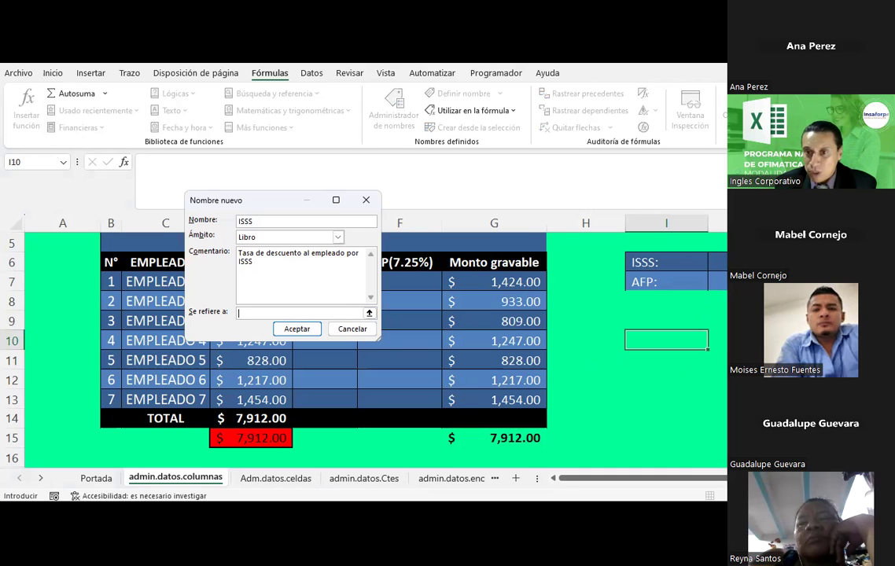
pyautogui.click(717, 262)
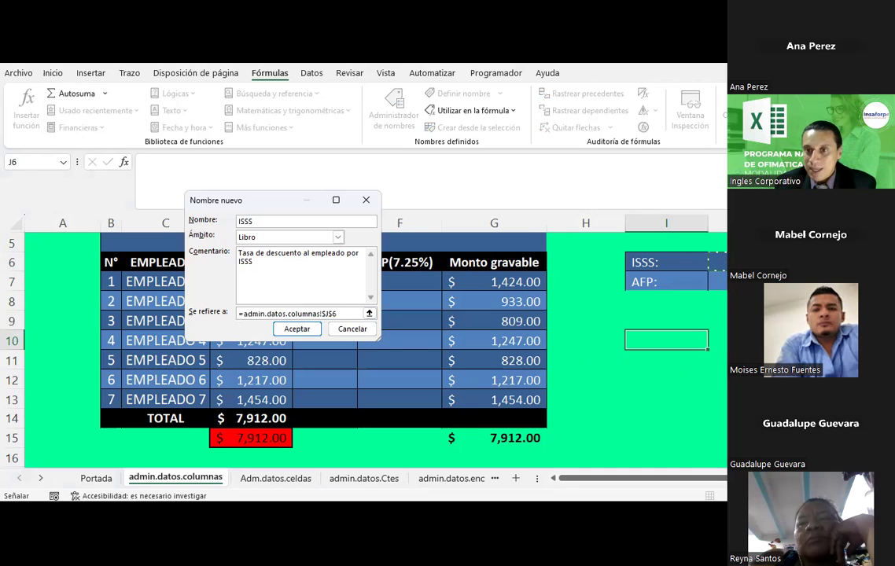
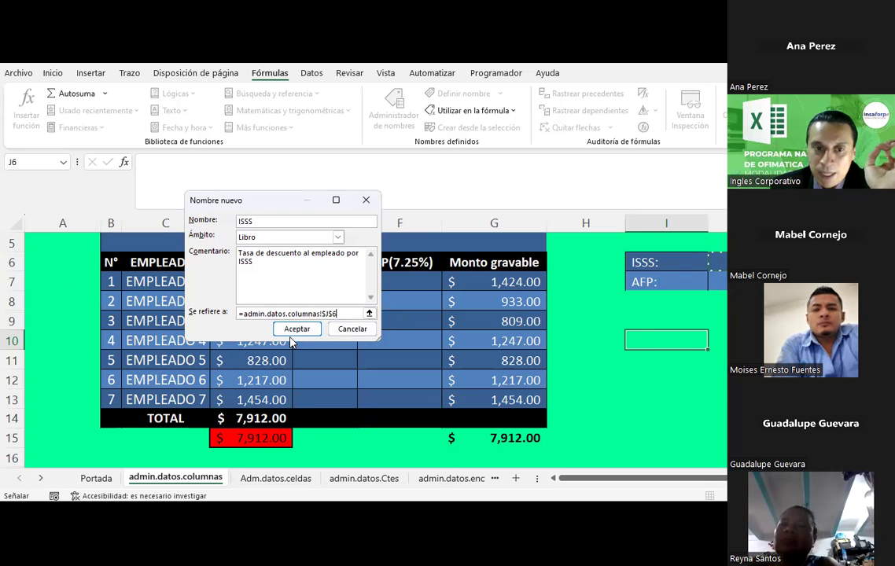
# Save the ISSS name for the 3.00% rate in J6 and check it in the Name Manager.
pyautogui.click(295, 329)
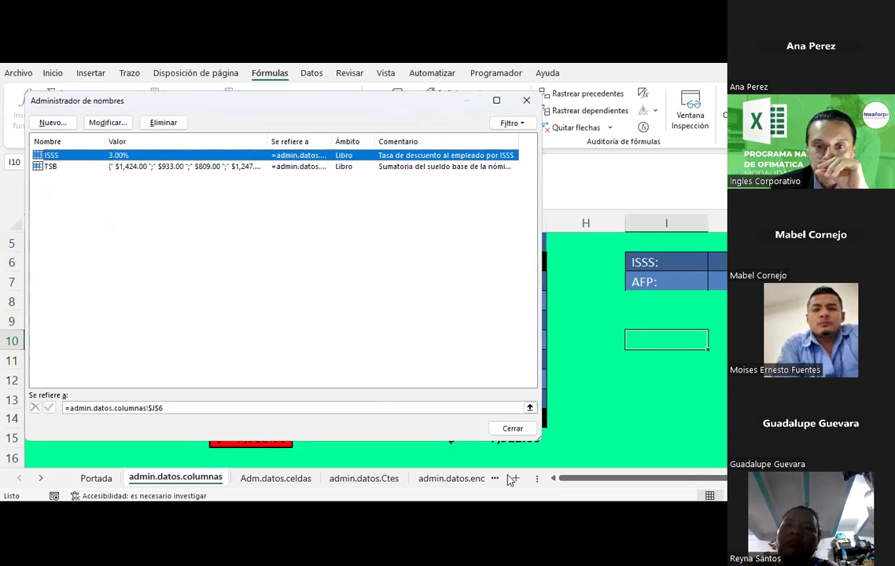
pyautogui.click(513, 428)
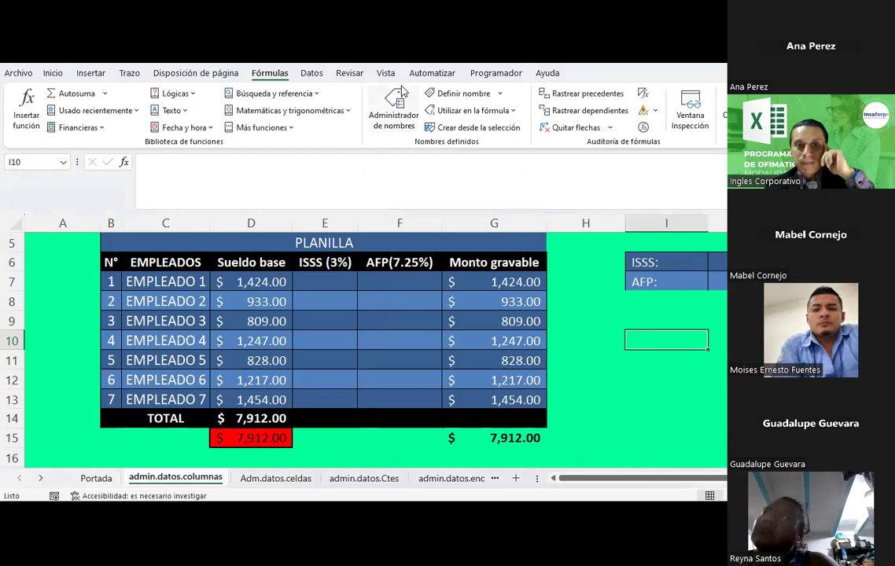
pyautogui.click(384, 119)
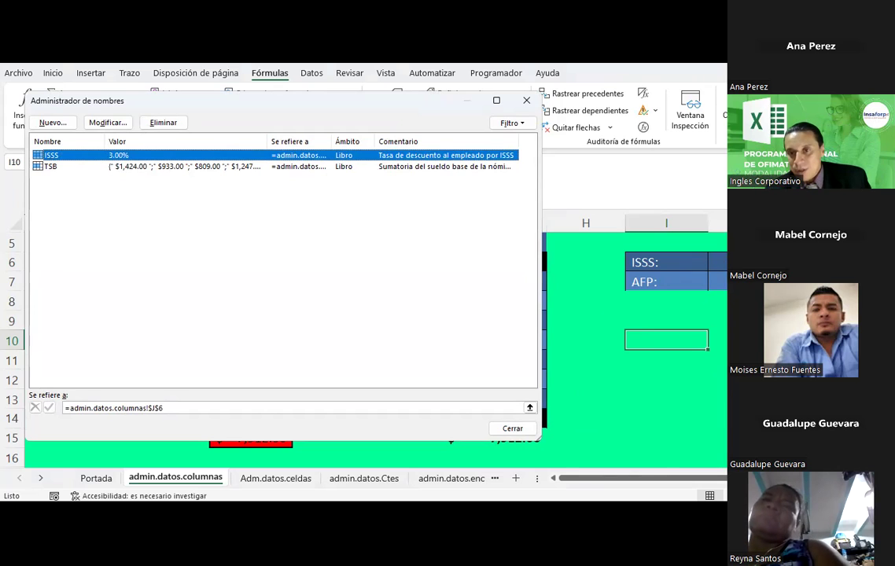
pyautogui.press('Escape')
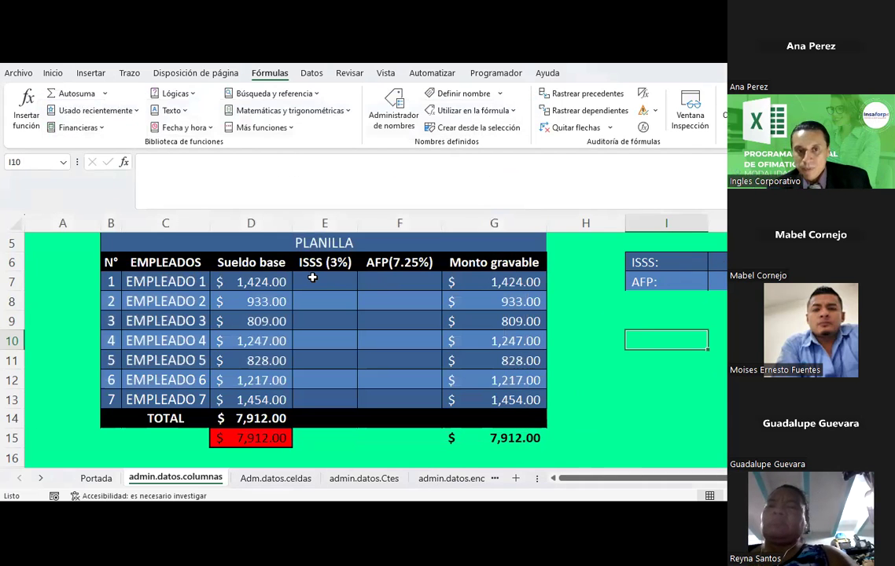
# Enter a first-try formula =D7*3 in E7.
pyautogui.click(313, 277)
pyautogui.write('=')
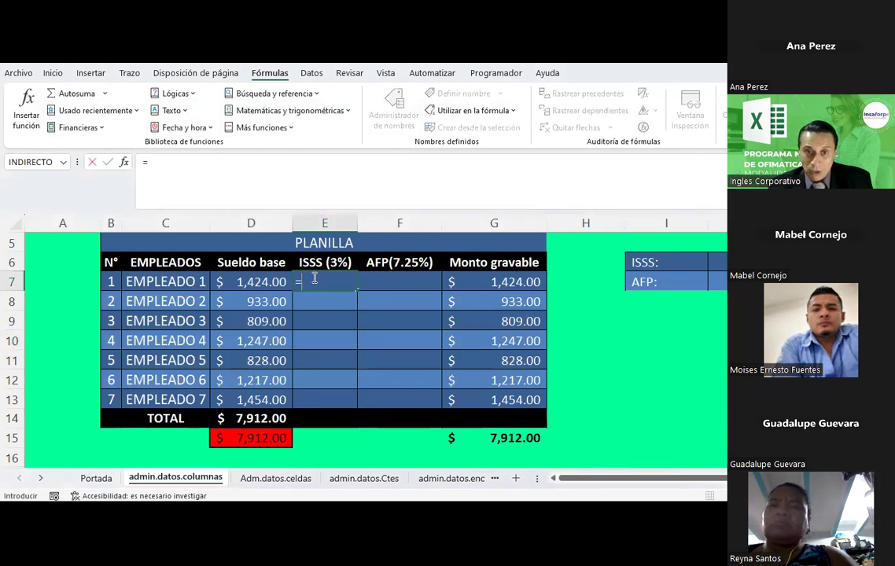
pyautogui.press('Left')
pyautogui.write('*')
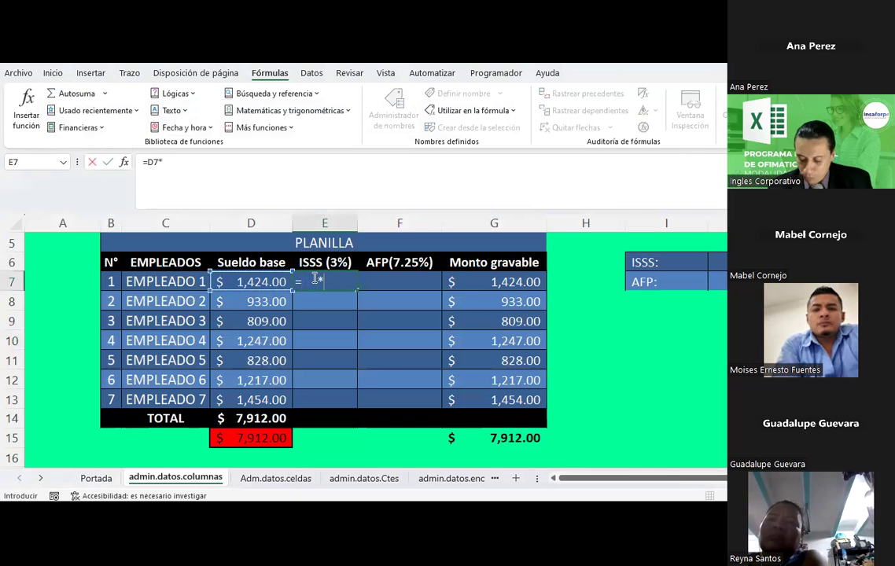
pyautogui.write('3')
pyautogui.press('Return')
# Redo E7 as =+D7*ISSS so EMPLEADO 1's ISSS deduction reads $42.72.
pyautogui.click(315, 280)
pyautogui.write('+')
pyautogui.press('Left')
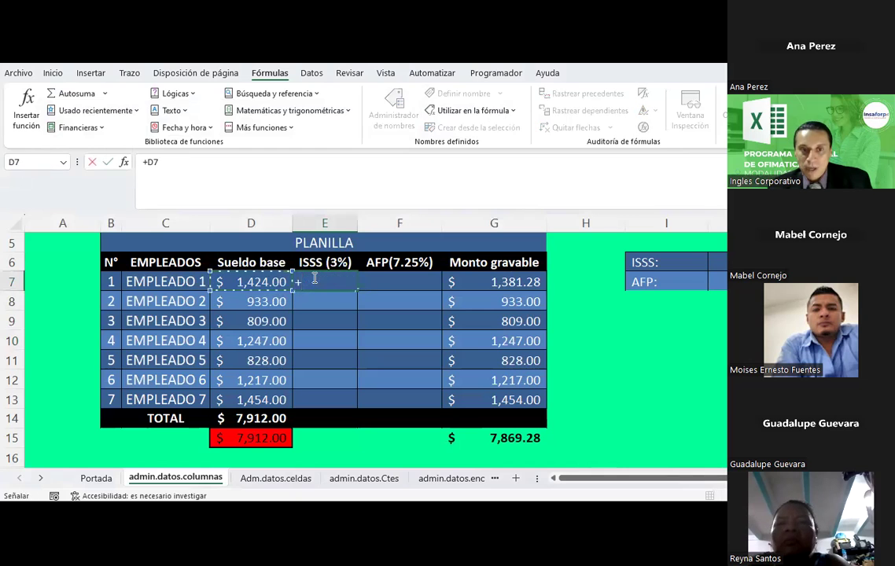
pyautogui.write('*iss')
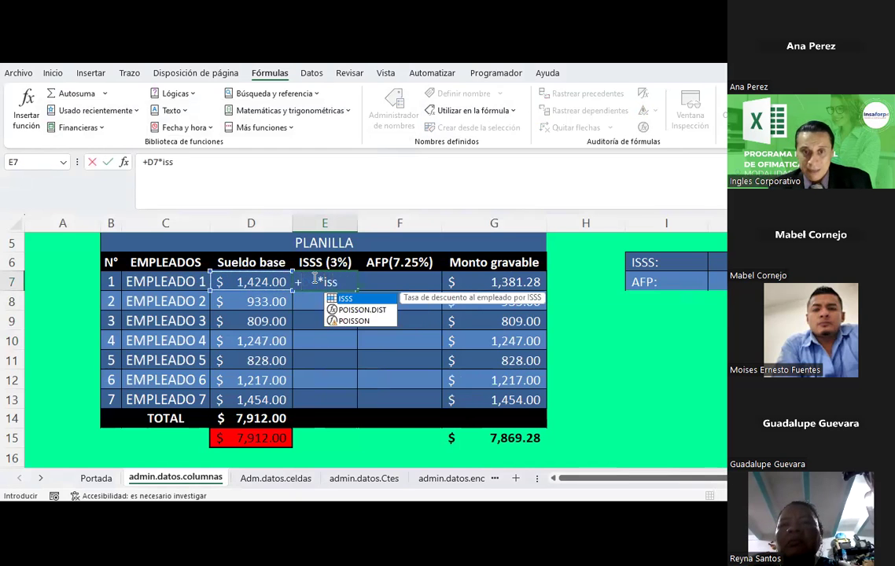
pyautogui.write('s')
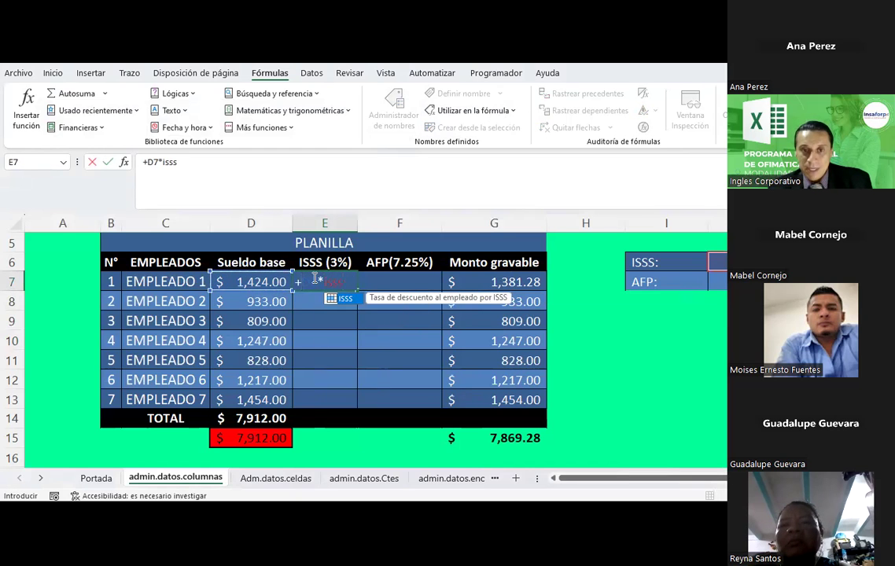
pyautogui.press('Return')
pyautogui.click(312, 277)
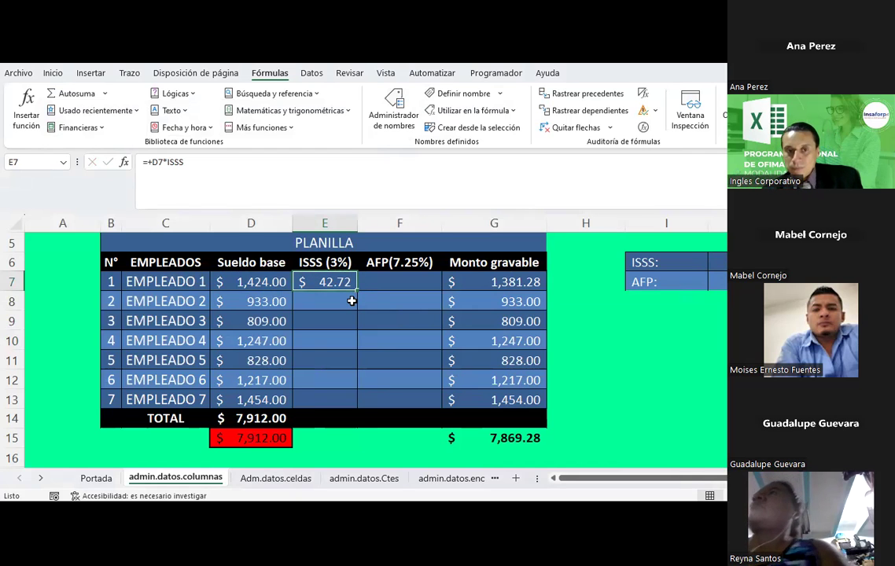
pyautogui.click(403, 281)
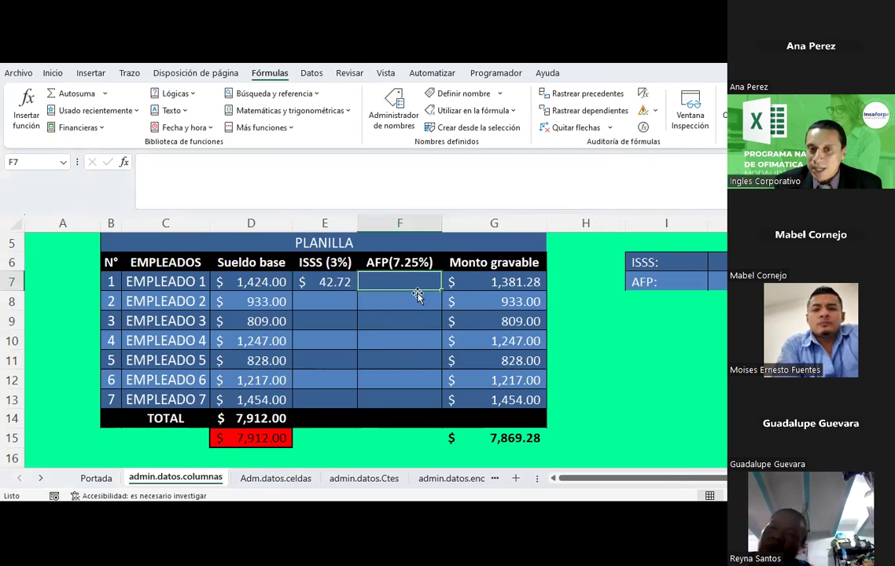
# Define the workbook name AFP pointing to the 7.25% rate in cell J7.
pyautogui.click(387, 105)
pyautogui.click(43, 122)
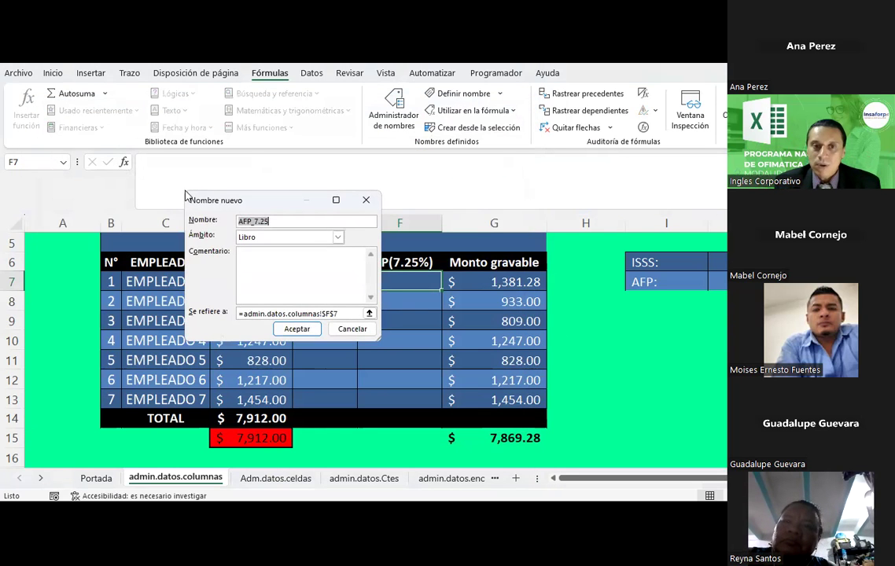
pyautogui.moveTo(252, 223); pyautogui.dragTo(450, 229)
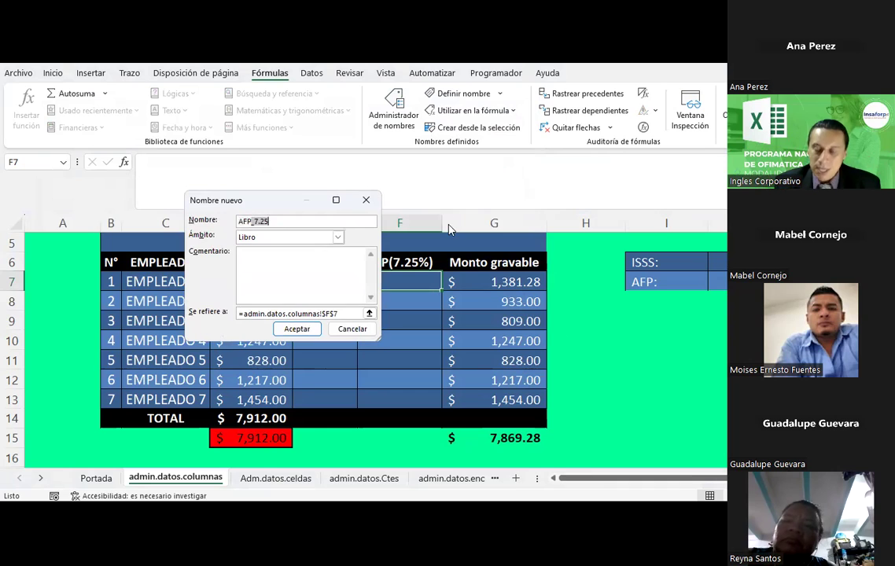
pyautogui.press('BackSpace')
pyautogui.click(295, 265)
pyautogui.write('Tasa de descuento al empleado por AFPS')
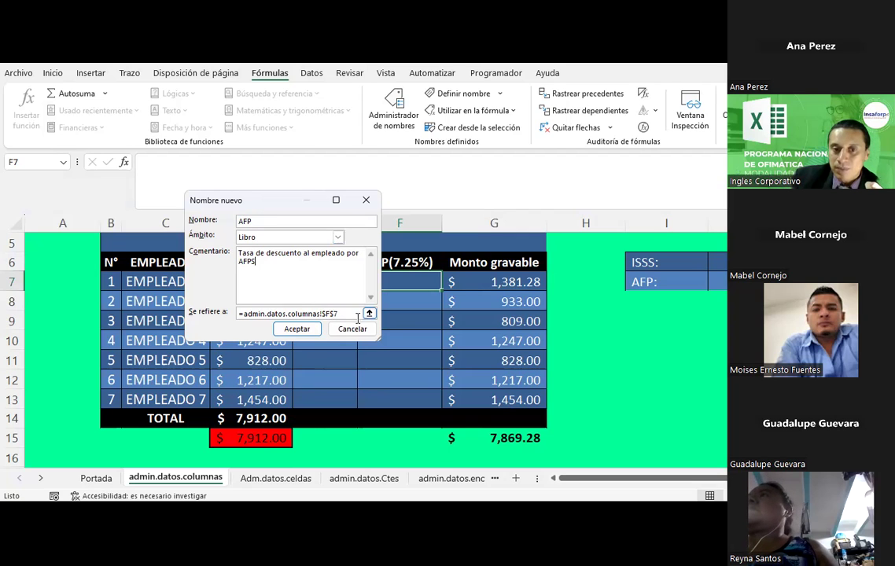
pyautogui.press('Tab')
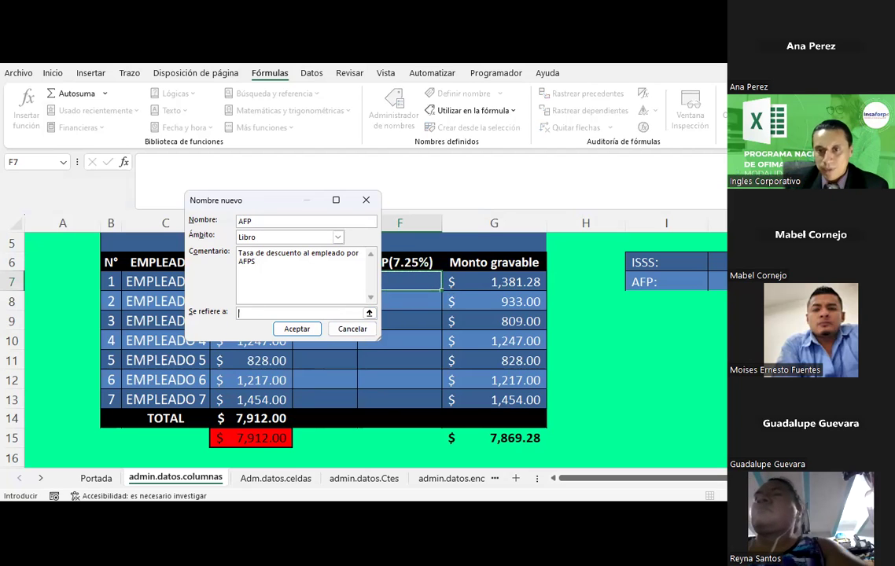
pyautogui.click(717, 282)
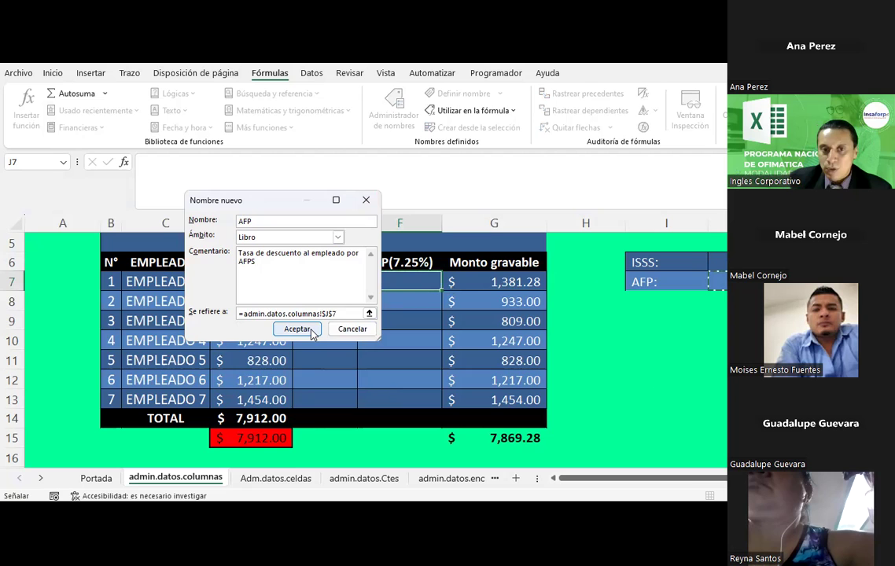
pyautogui.click(297, 330)
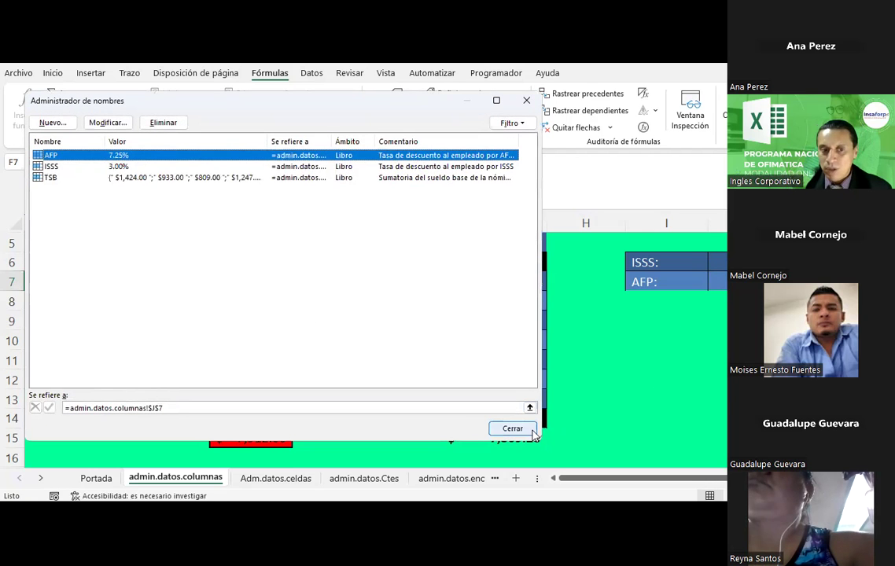
pyautogui.click(532, 433)
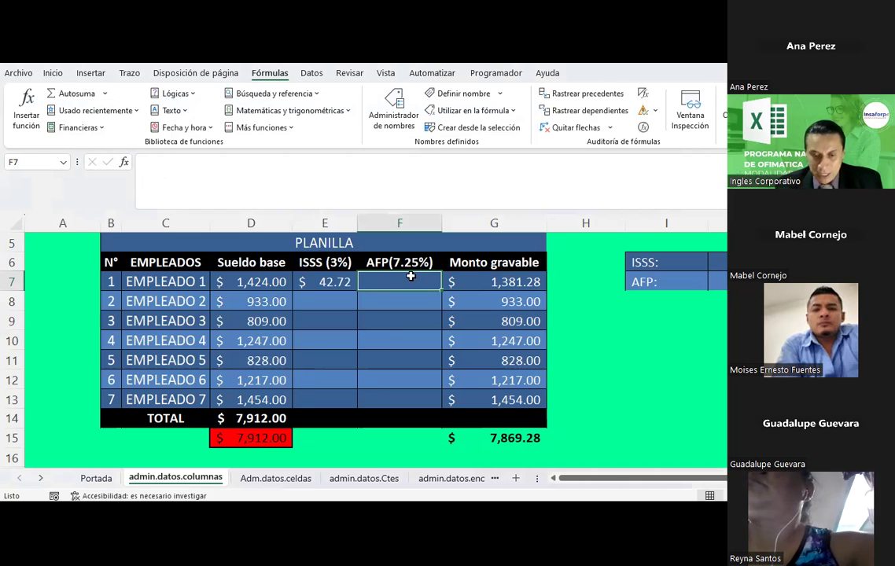
# Enter =D7*AFP in F7 so EMPLEADO 1's AFP deduction reads $103.24.
pyautogui.write('=')
pyautogui.press('Left')
pyautogui.press('Left')
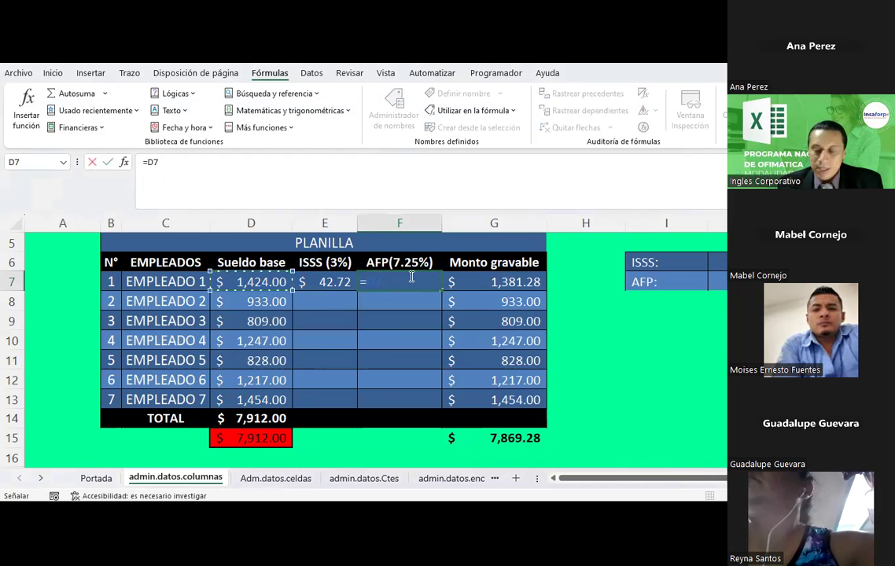
pyautogui.write('*afp')
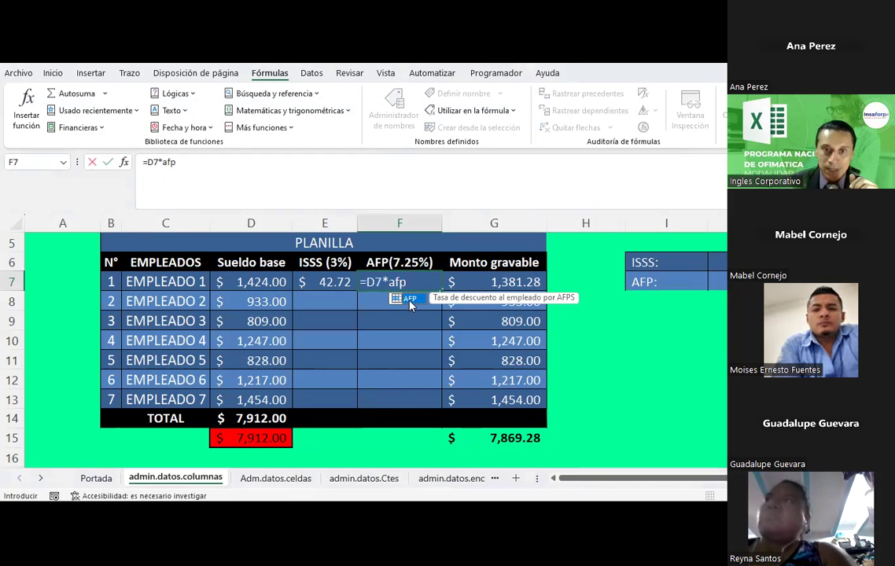
pyautogui.press('Return')
pyautogui.press('Up')
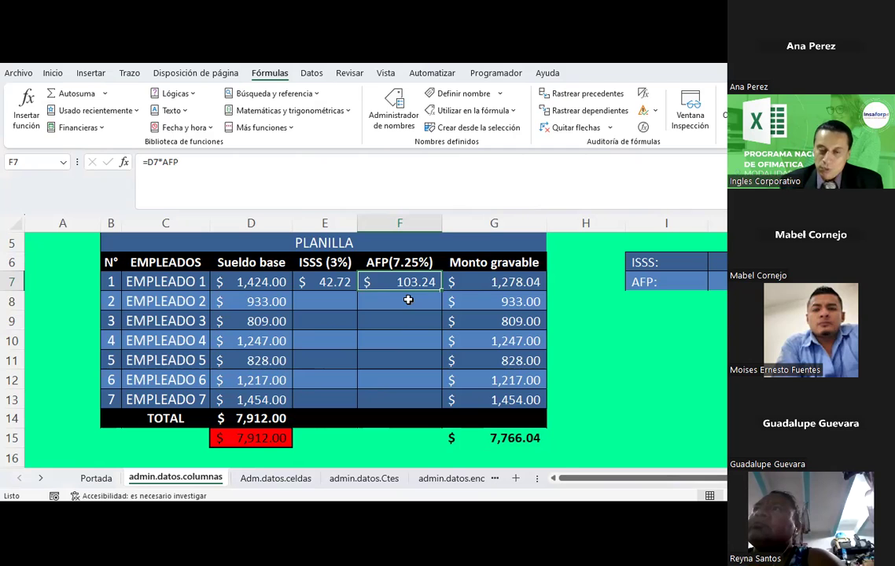
# Enter =D8*ISSS in E8 for EMPLEADO 2's $27.99 ISSS deduction.
pyautogui.click(326, 285)
pyautogui.click(323, 297)
pyautogui.write('=')
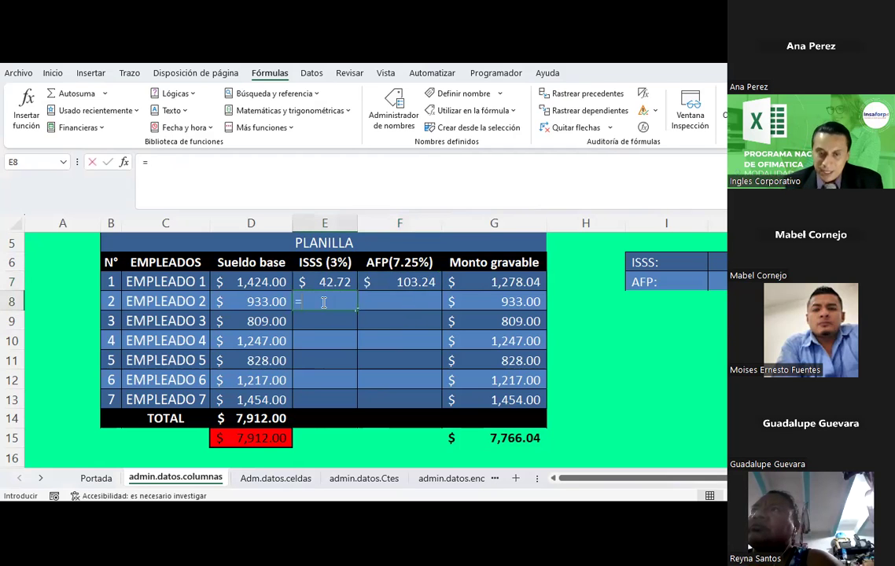
pyautogui.press('Left')
pyautogui.write('*isss')
pyautogui.press('Return')
pyautogui.press('Right')
# Enter =D8*AFP in F8, giving EMPLEADO 2's $67.64 AFP deduction.
pyautogui.press('Up')
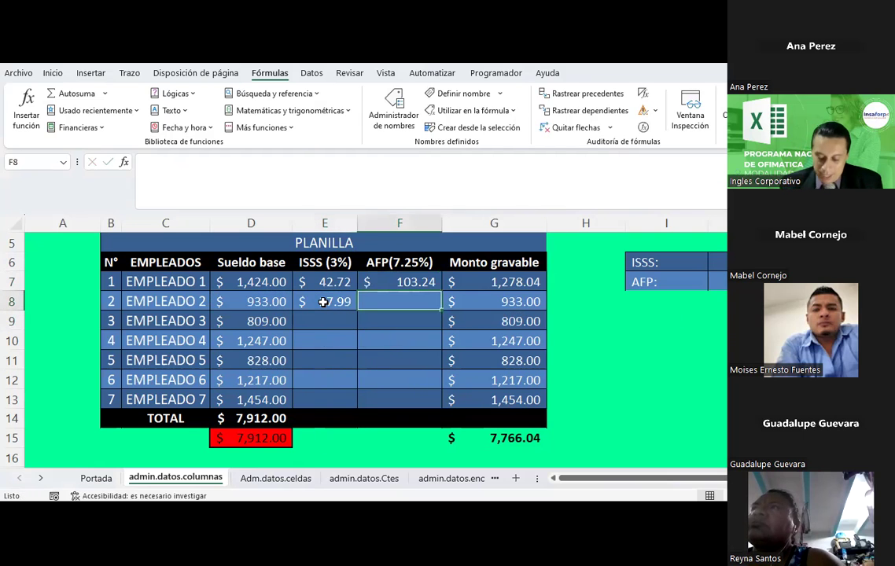
pyautogui.write('=')
pyautogui.press('Left')
pyautogui.press('Left')
pyautogui.write('*')
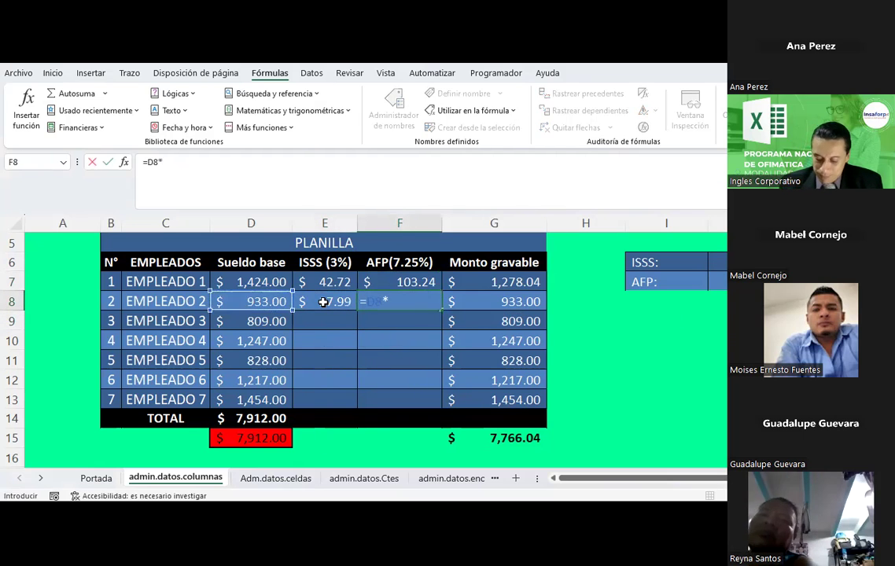
pyautogui.write('afp')
pyautogui.press('Return')
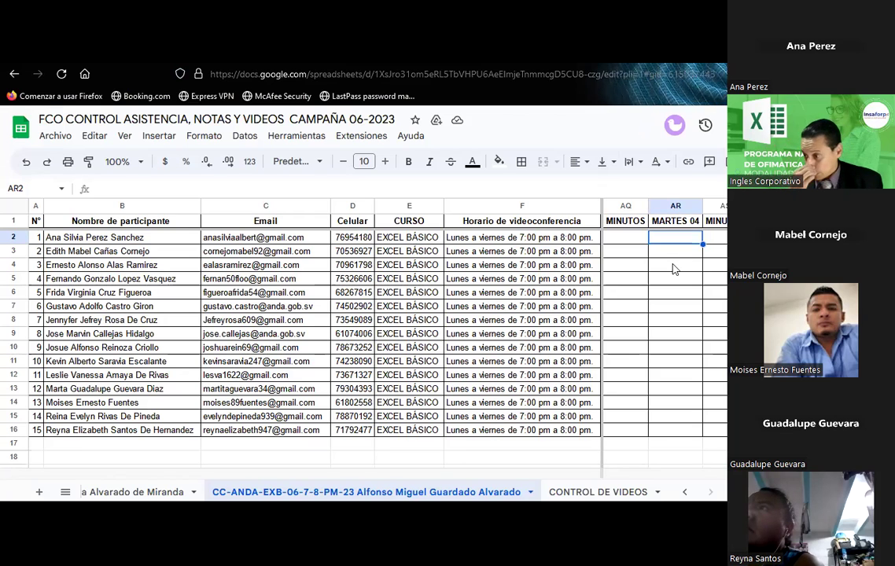
# Enter 1 under MARTES 04 for each of the first eight participants, down through AR9.
pyautogui.write('1')
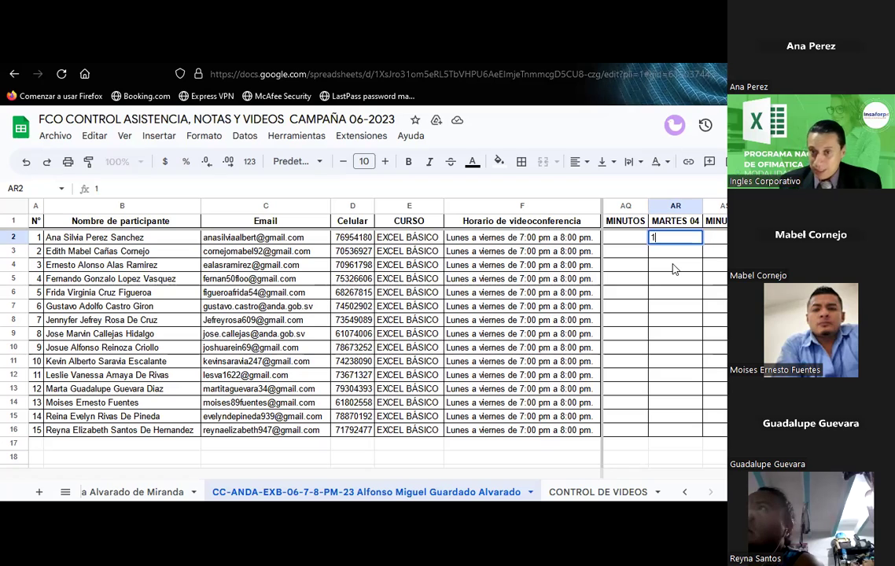
pyautogui.press('Return')
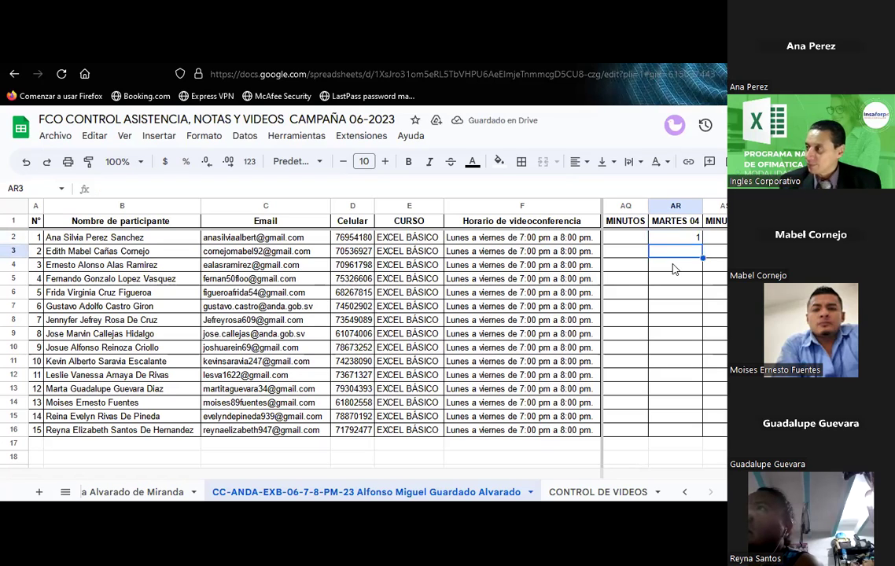
pyautogui.write('1')
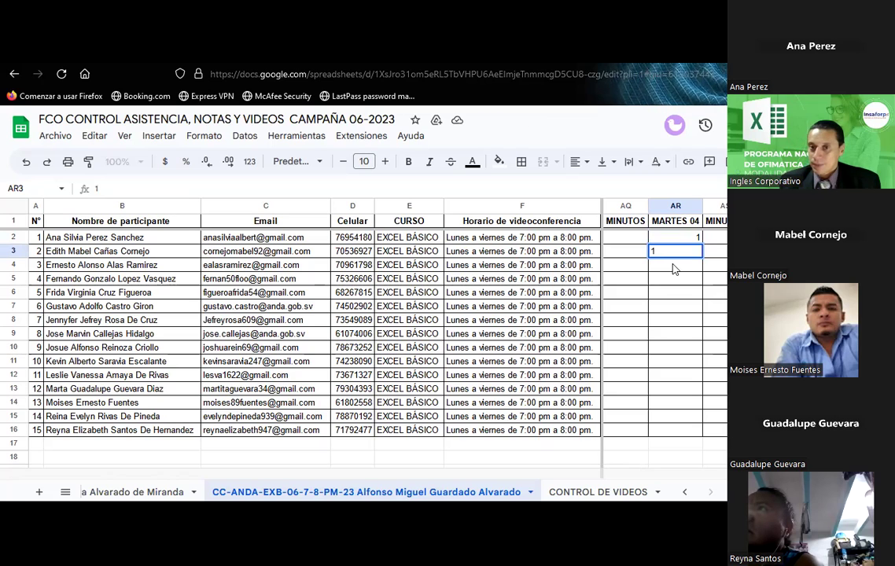
pyautogui.press('Return')
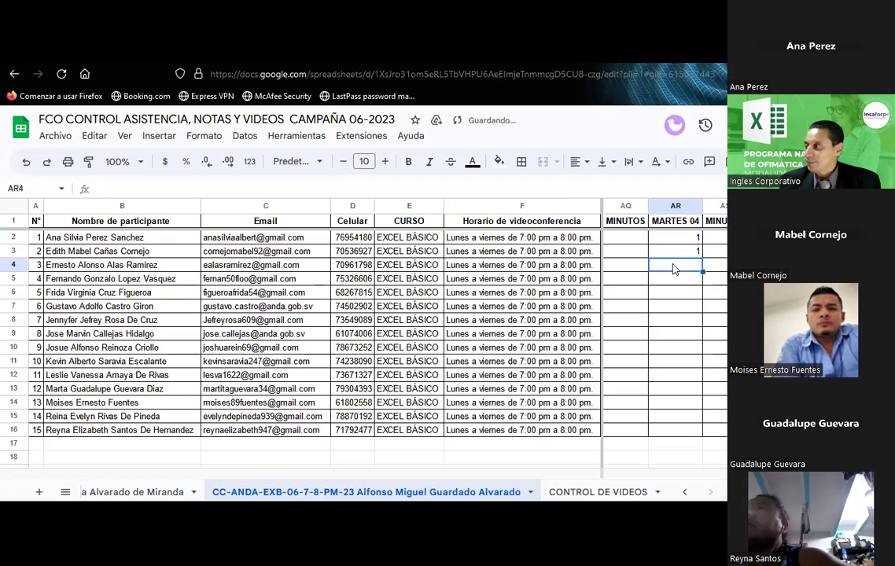
pyautogui.write('1')
pyautogui.press('Return')
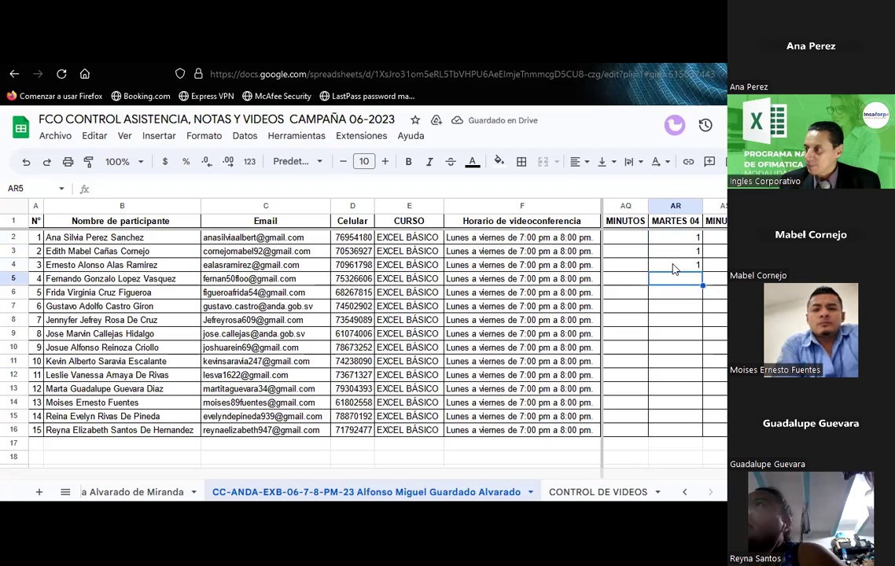
pyautogui.write('1')
pyautogui.press('Return')
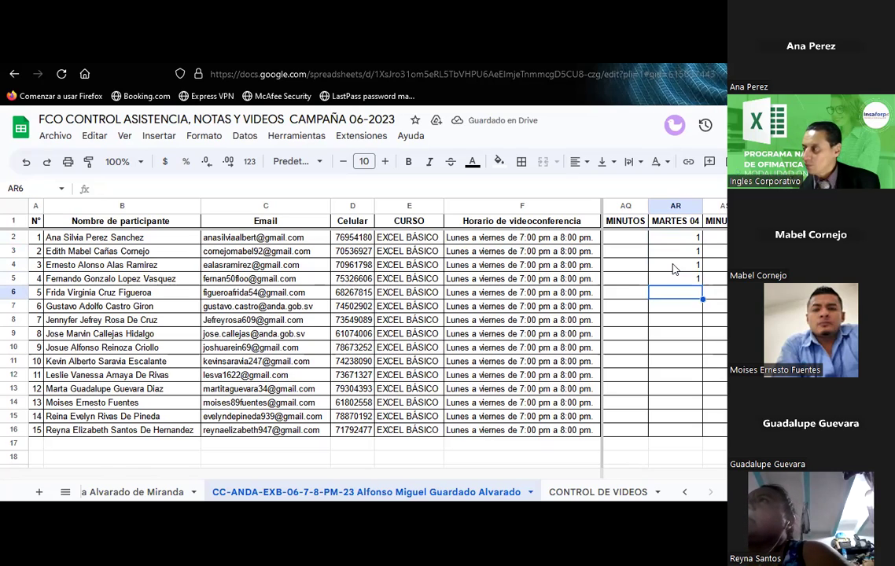
pyautogui.write('1')
pyautogui.press('Return')
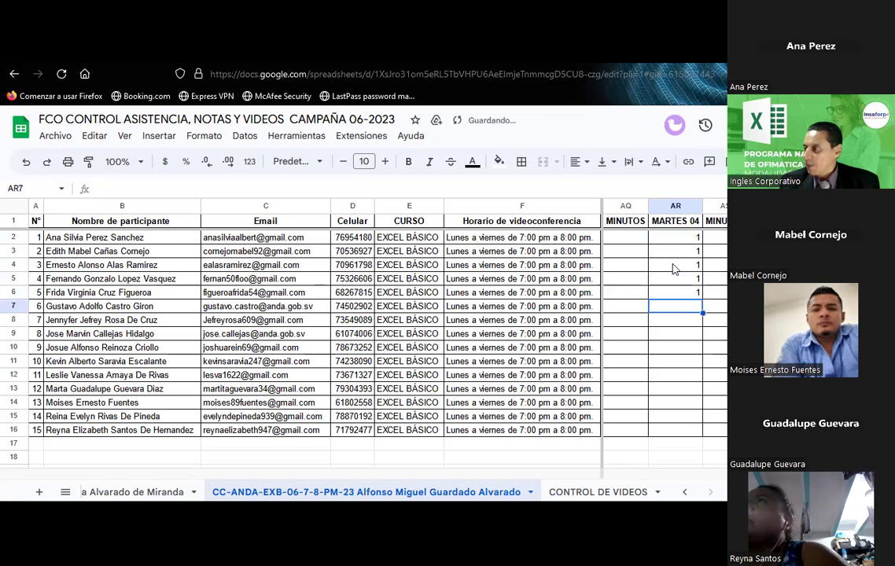
pyautogui.write('1')
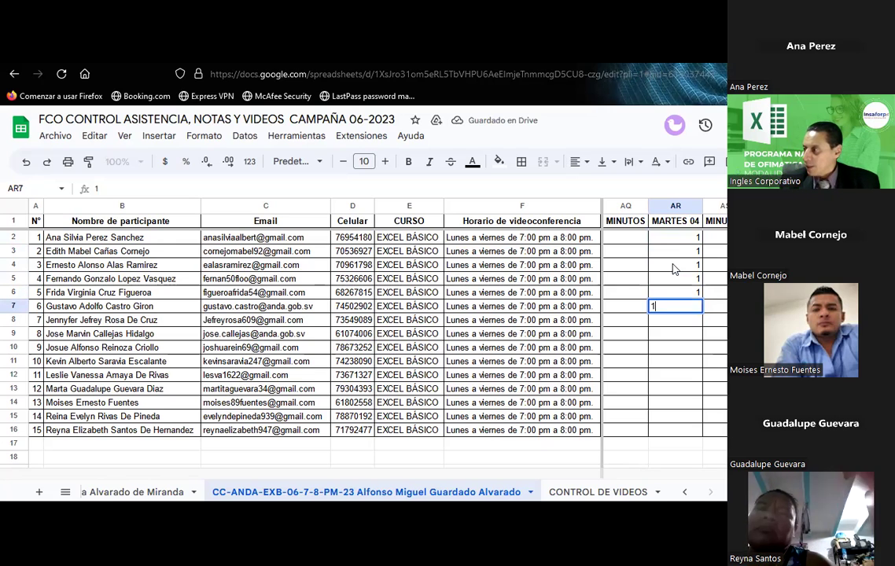
pyautogui.press('Return')
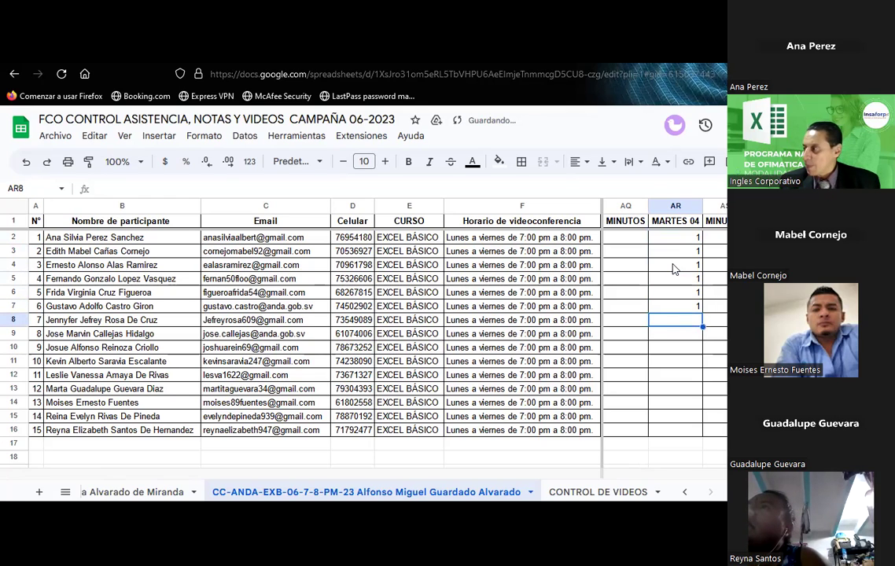
pyautogui.write('1')
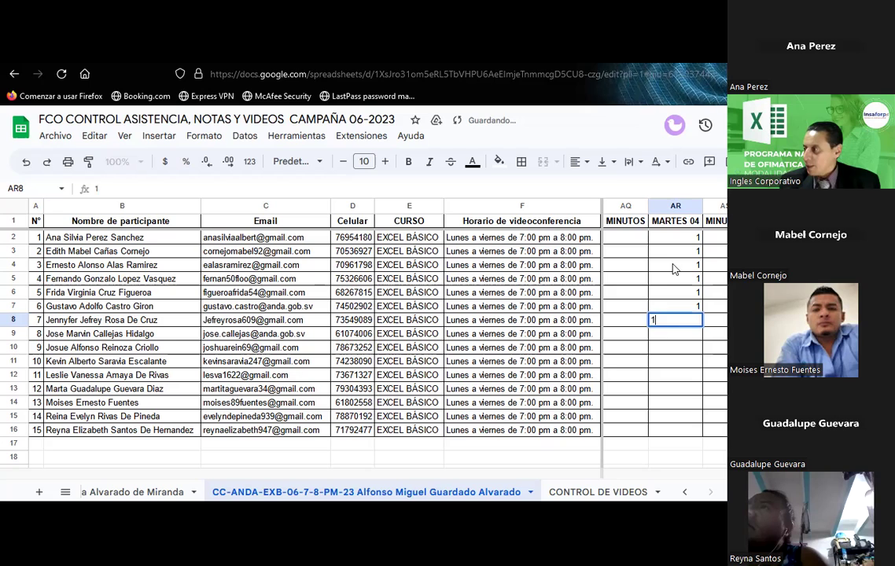
pyautogui.press('Return')
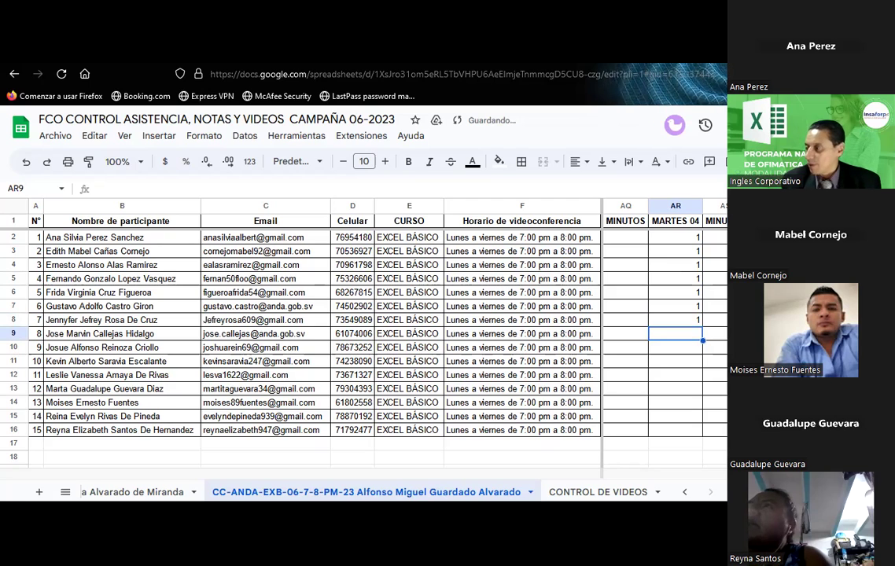
pyautogui.write('1')
pyautogui.press('Return')
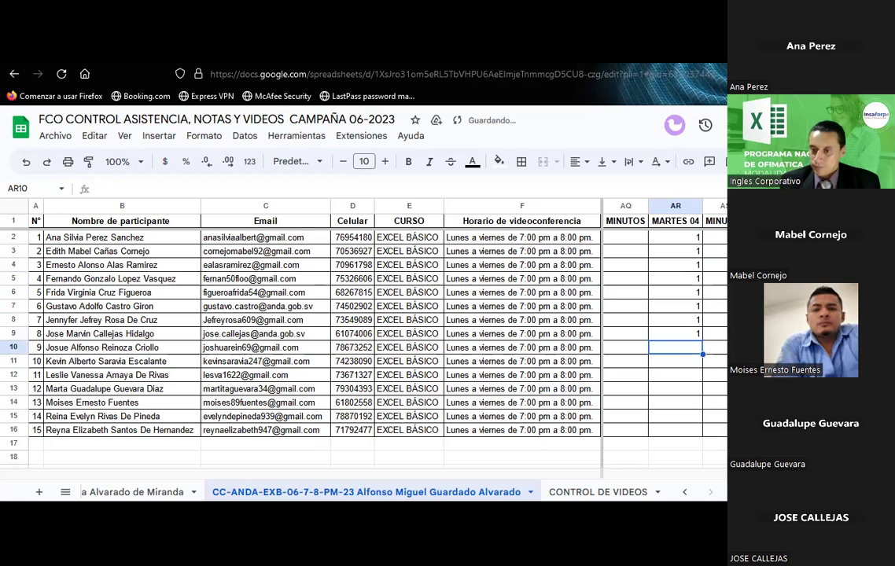
# Enter 1 under MARTES 04 for the remaining seven participants, AR10 through AR16.
pyautogui.write('1')
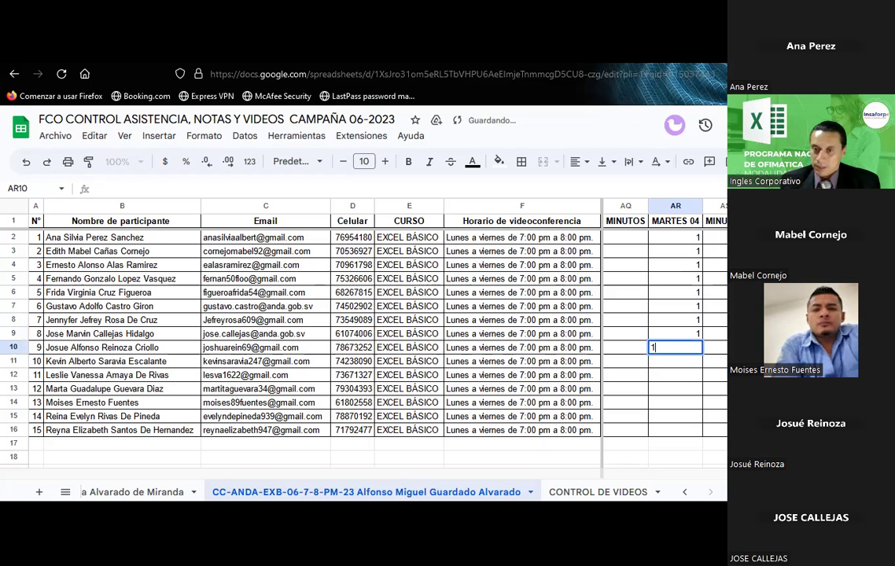
pyautogui.press('Return')
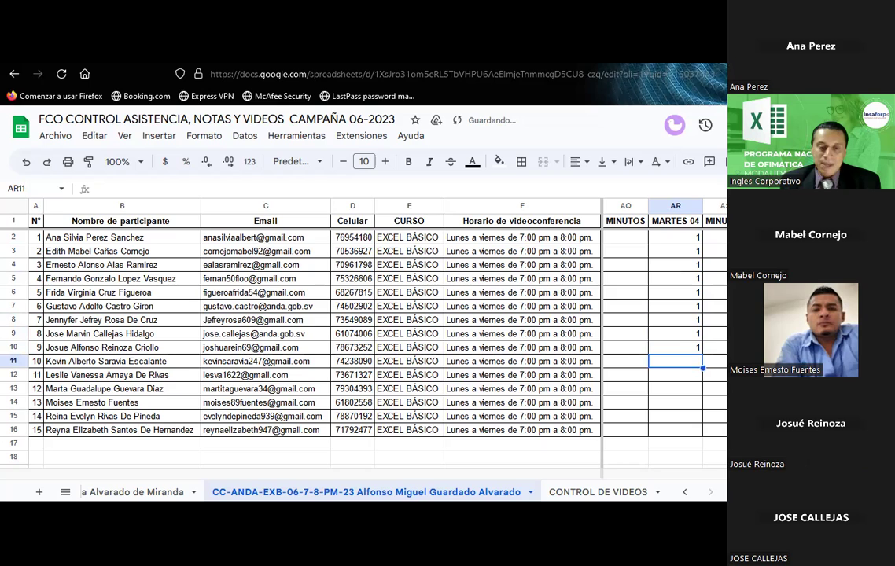
pyautogui.write('1')
pyautogui.press('Return')
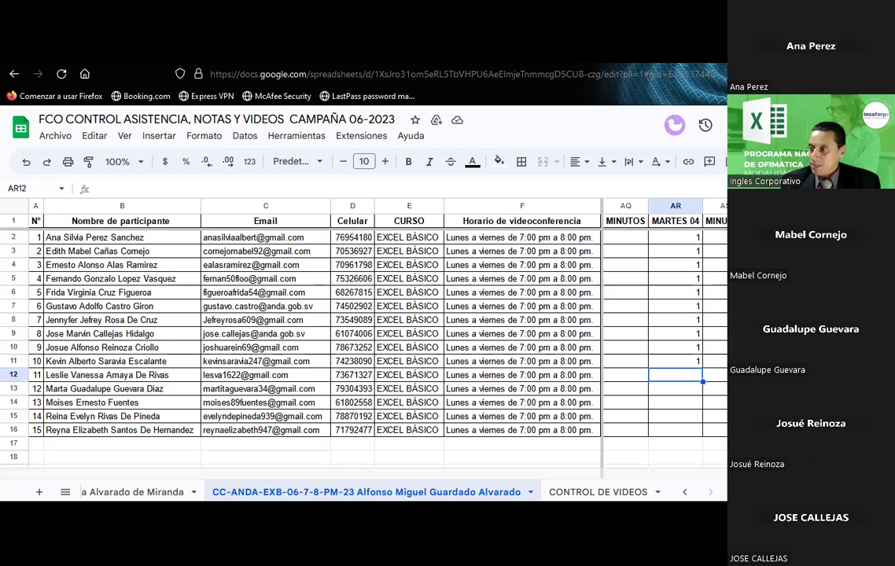
pyautogui.write('1')
pyautogui.press('Return')
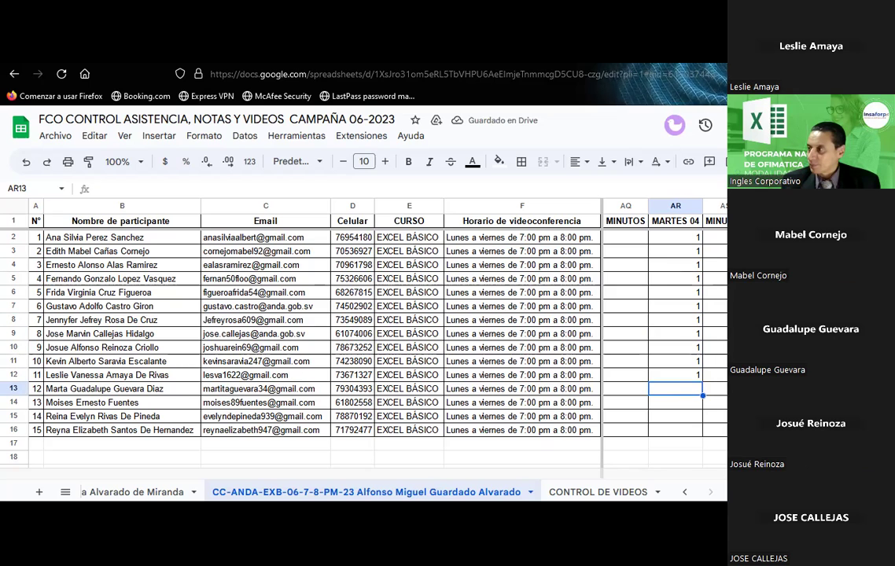
pyautogui.write('1')
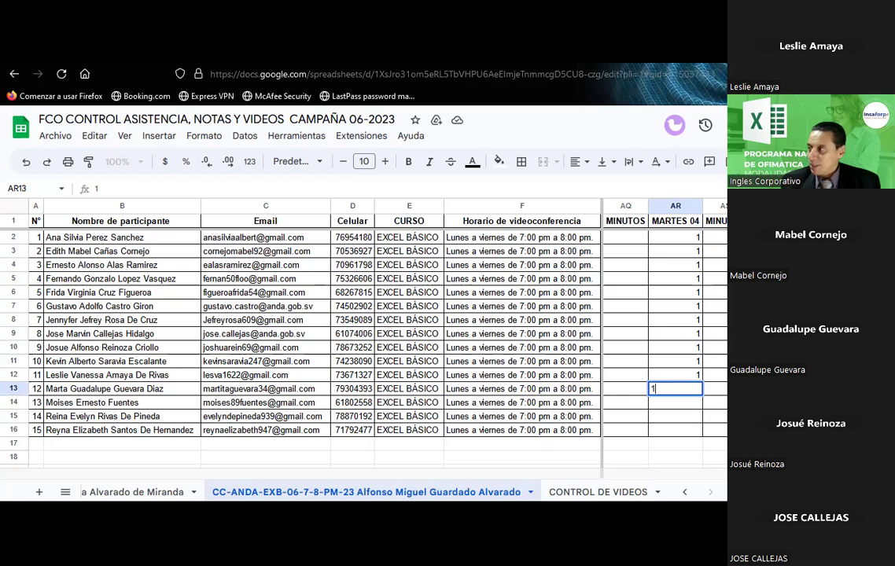
pyautogui.press('Return')
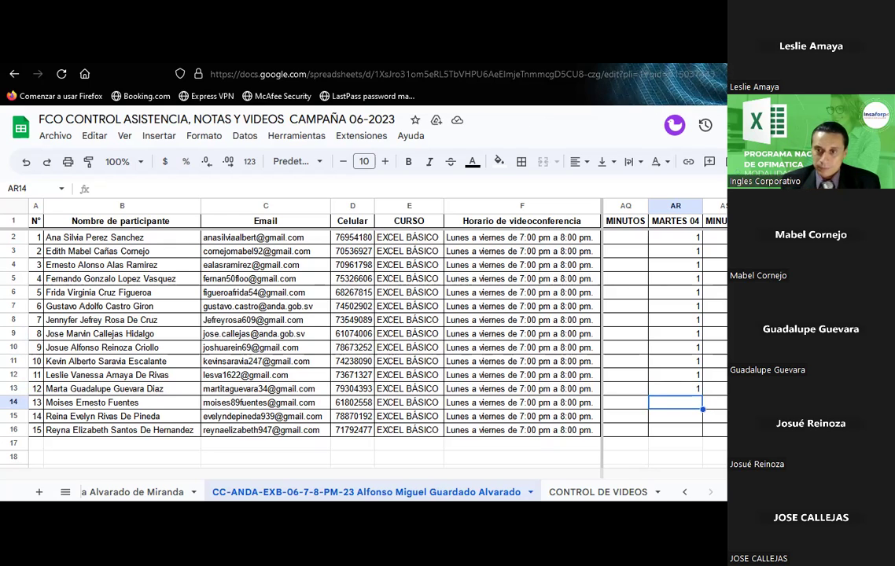
pyautogui.write('1')
pyautogui.press('Return')
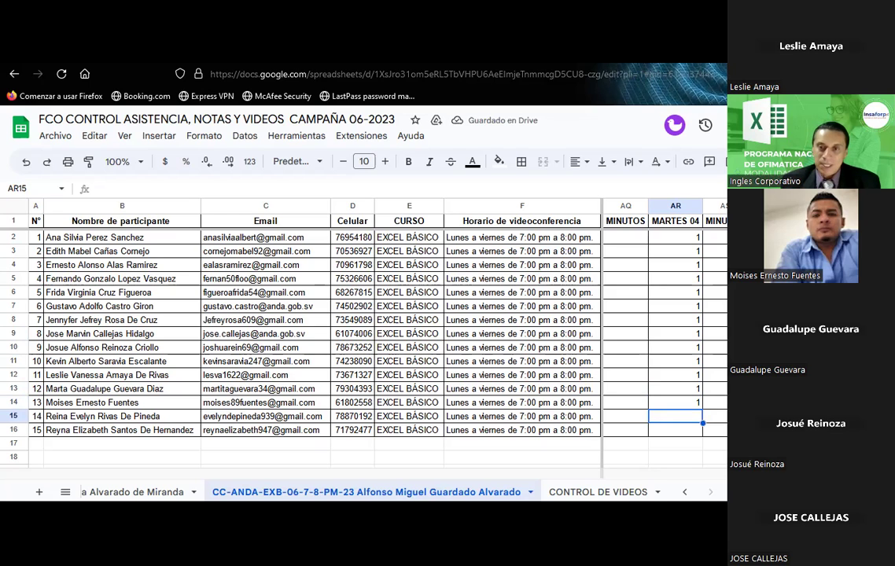
pyautogui.write('1')
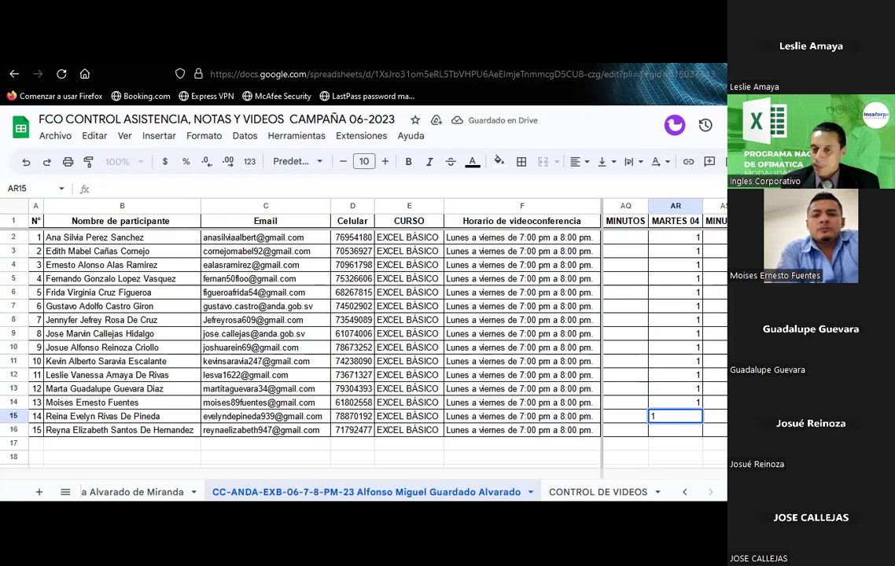
pyautogui.press('Return')
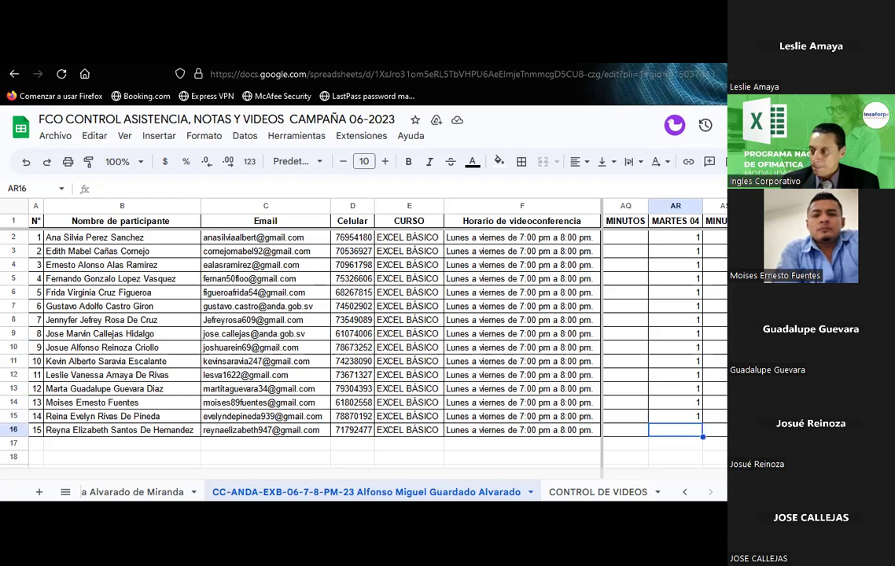
pyautogui.write('1')
pyautogui.press('Return')
# Review the neighbouring date columns, then return to the Excel workbook.
pyautogui.press('Up')
pyautogui.press('Left')
pyautogui.press('Left')
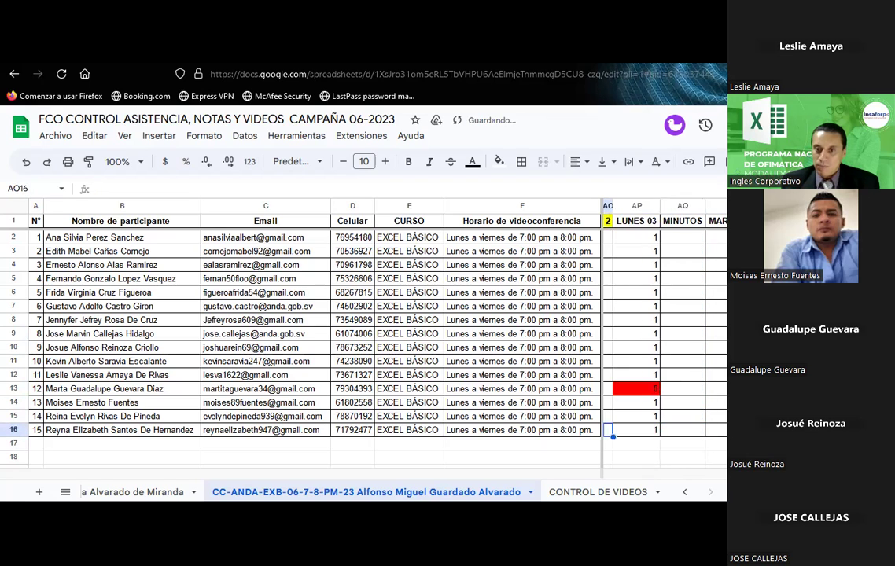
pyautogui.press('Right')
pyautogui.press('Right')
pyautogui.press('Right')
pyautogui.press('Right')
pyautogui.press('Right')
pyautogui.press('Right')
pyautogui.press('Right')
pyautogui.press('Right')
pyautogui.press('Right')
pyautogui.press('Right')
pyautogui.press('Right')
pyautogui.press('Right')
pyautogui.press('Right')
pyautogui.press('Right')
pyautogui.press('Right')
pyautogui.press('Right')
pyautogui.press('Right')
pyautogui.press('Right')
pyautogui.press('Right')
pyautogui.press('Right')
pyautogui.press('Right')
pyautogui.press('Right')
pyautogui.press('Right')
pyautogui.press('Right')
pyautogui.press('Right')
pyautogui.press('Right')
pyautogui.press('Right')
pyautogui.press('Right')
pyautogui.press('Left')
pyautogui.press('Left')
pyautogui.press('Left')
pyautogui.press('Left')
pyautogui.press('Left')
pyautogui.press('Left')
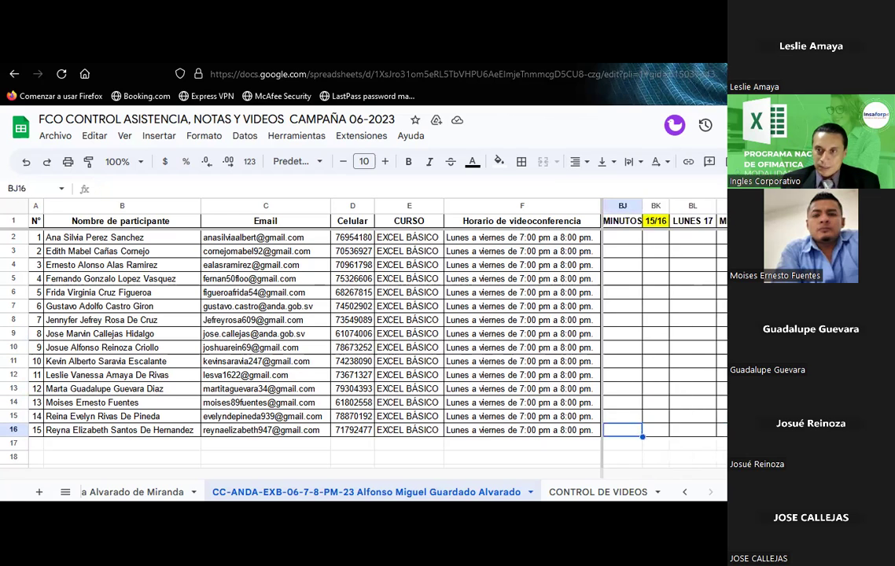
pyautogui.press('Left')
pyautogui.press('Left')
pyautogui.press('Left')
pyautogui.press('Left')
pyautogui.press('Left')
pyautogui.press('Left')
pyautogui.press('Left')
pyautogui.press('Left')
pyautogui.press('Left')
pyautogui.press('Left')
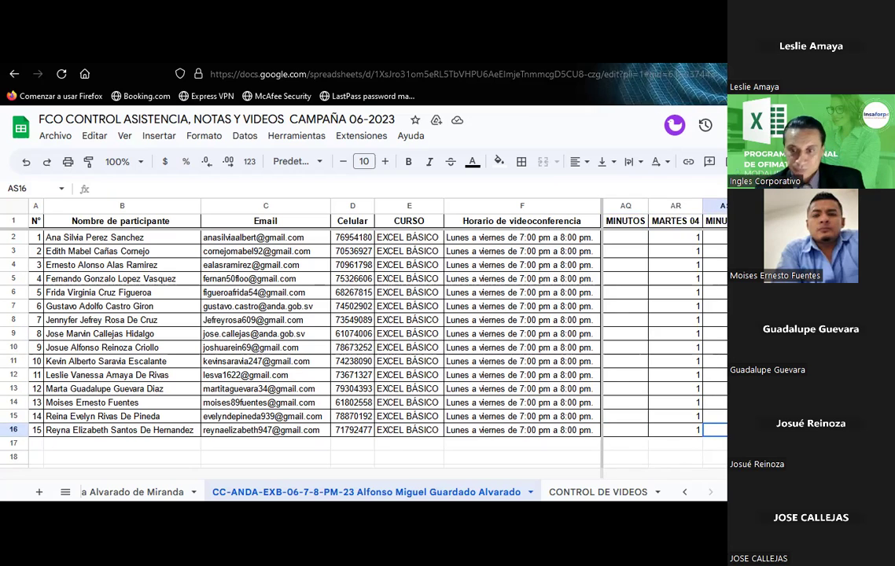
pyautogui.click(661, 487)
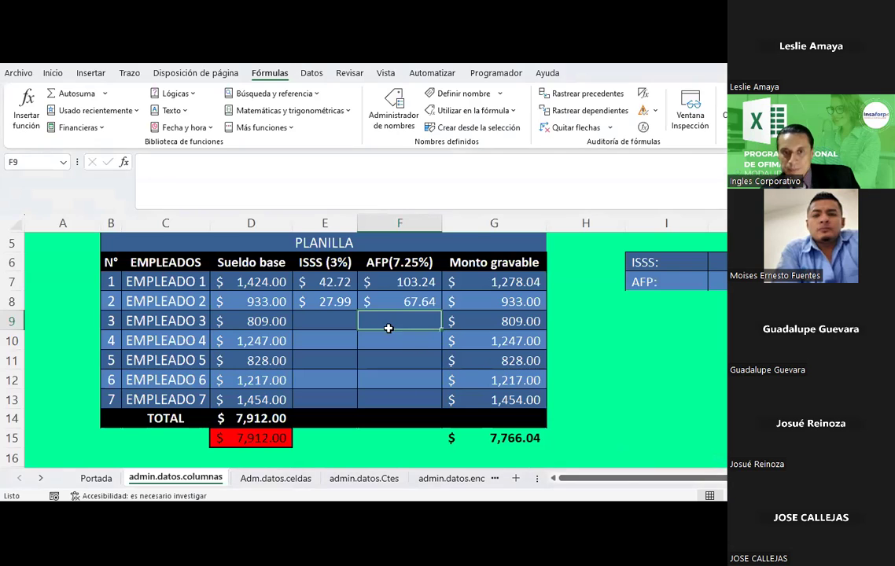
pyautogui.click(321, 301)
pyautogui.click(431, 309)
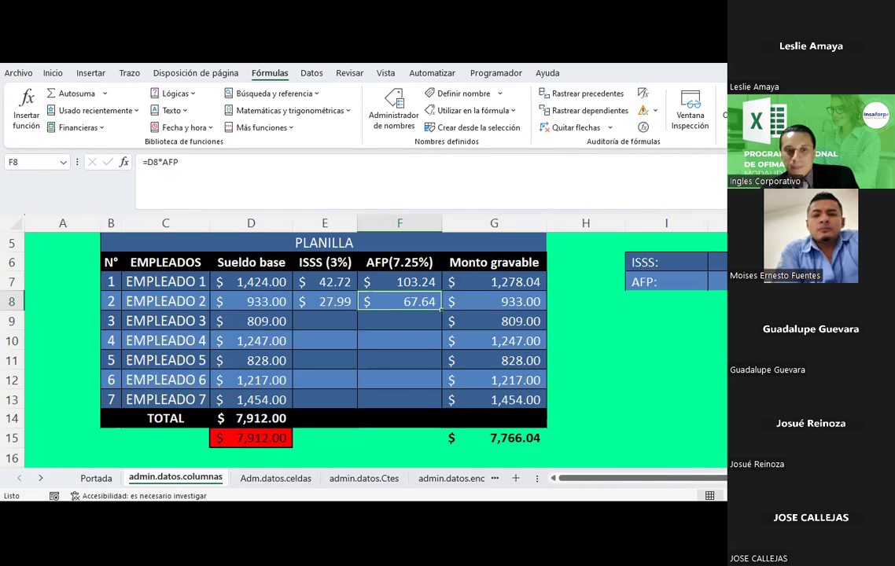
# Search the Start menu for 'teclado en pantalla' and launch the On-Screen Keyboard.
pyautogui.press('super')
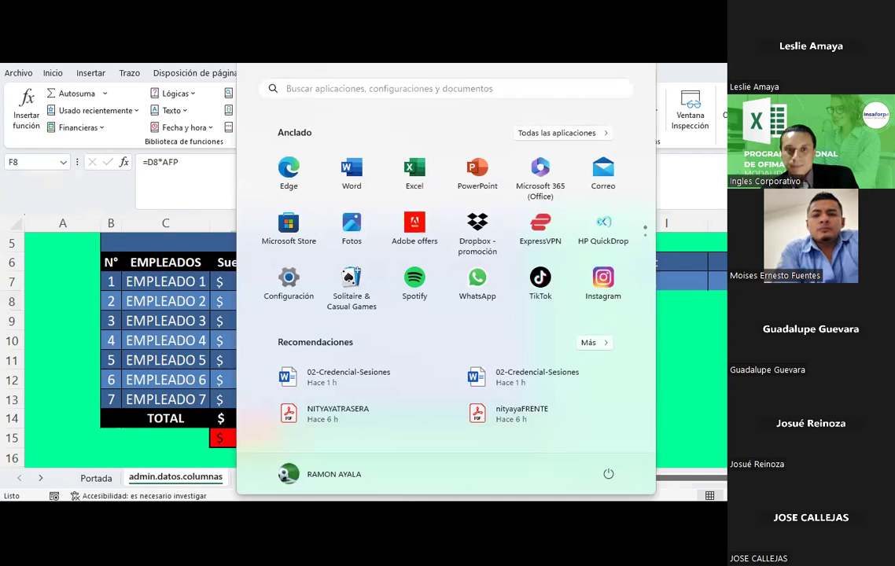
pyautogui.click(320, 93)
pyautogui.write('teclado ')
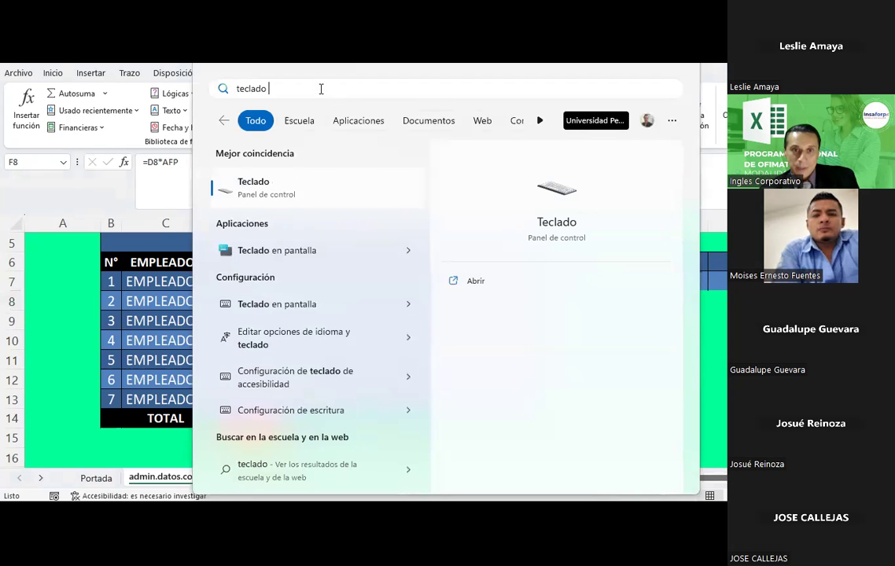
pyautogui.write('en pantalla')
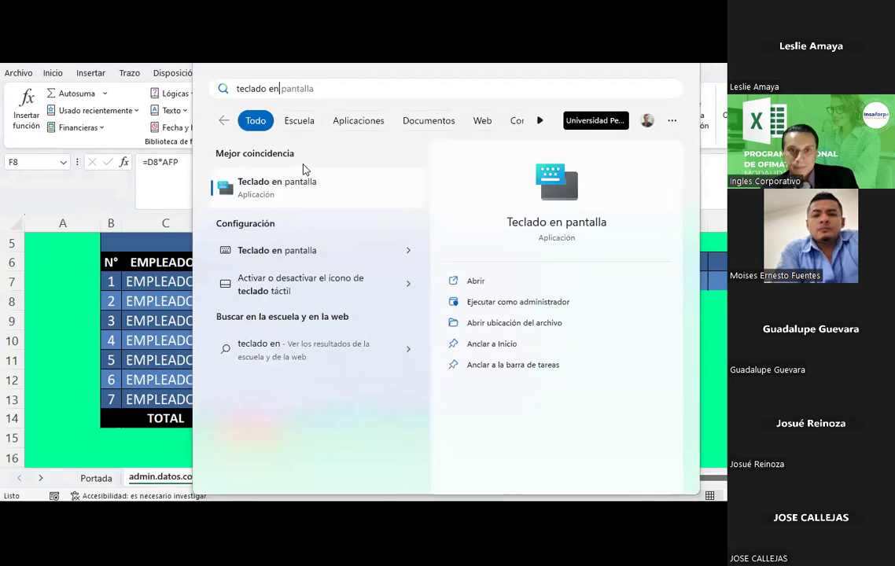
pyautogui.click(297, 195)
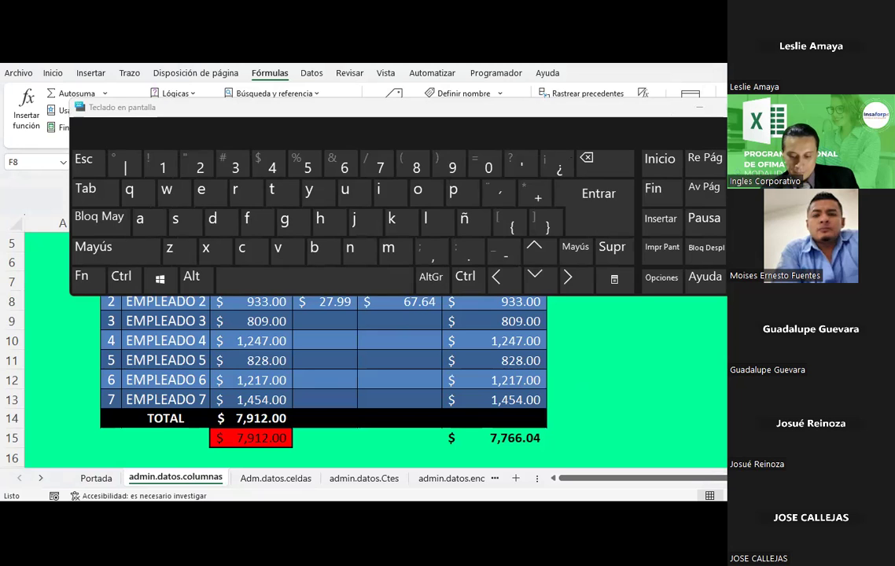
# Close the On-Screen Keyboard window.
pyautogui.click(700, 107)
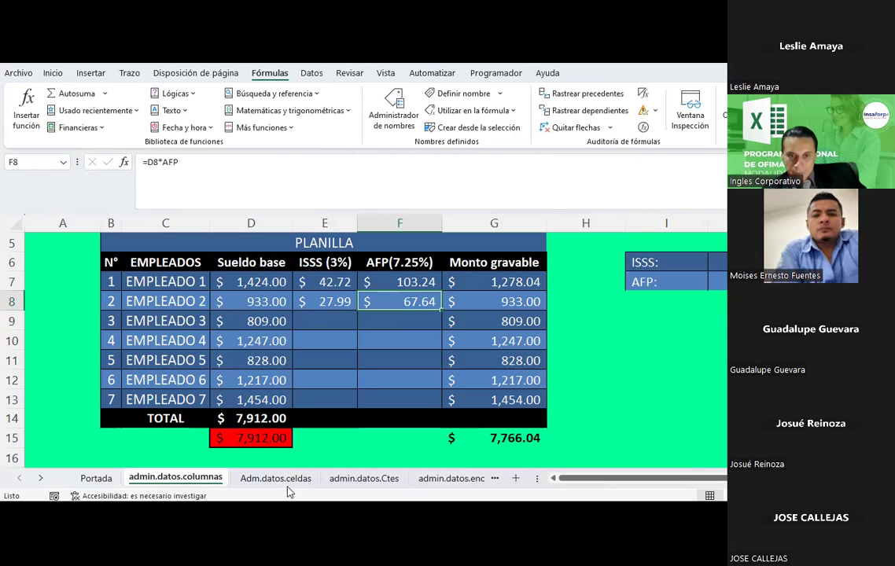
pyautogui.click(287, 485)
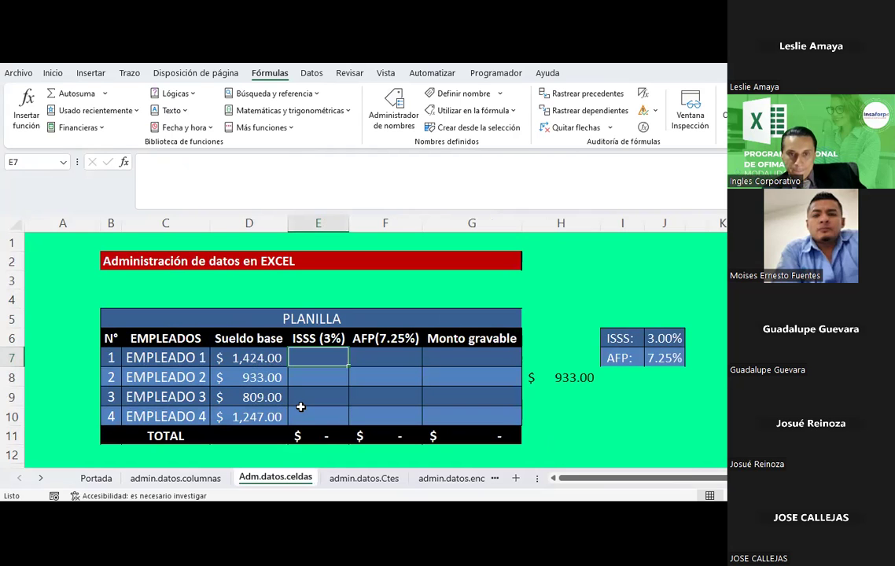
pyautogui.scroll(-2, 301, 407)
pyautogui.scroll(1, 301, 407)
pyautogui.click(175, 478)
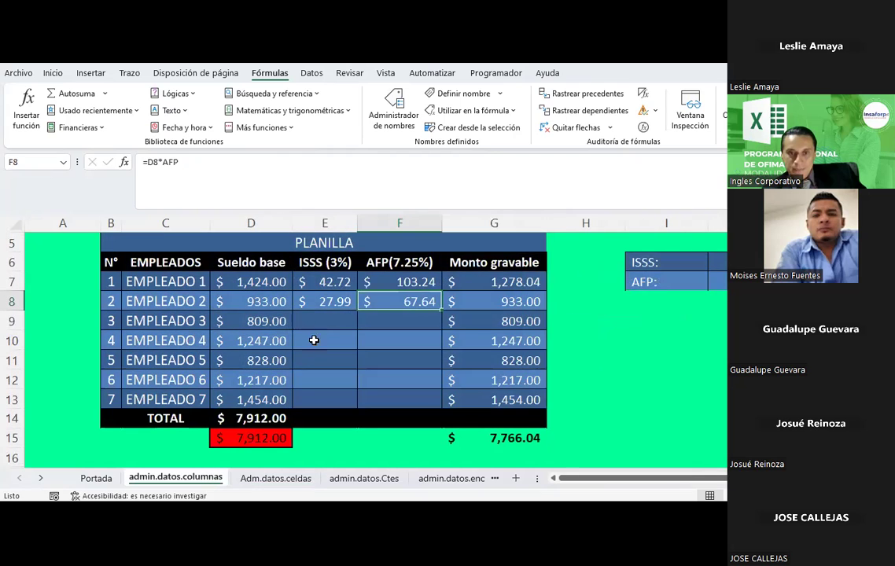
pyautogui.click(330, 302)
pyautogui.click(389, 282)
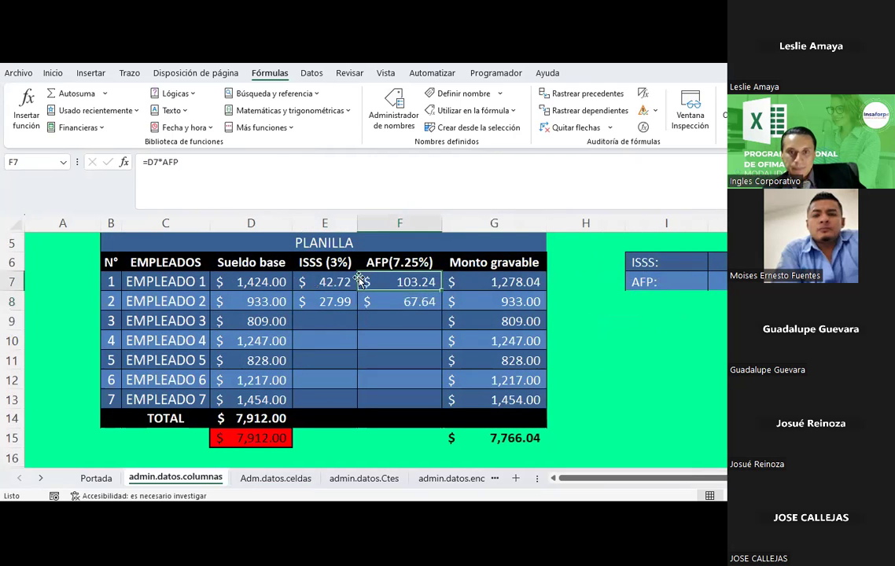
pyautogui.click(331, 282)
pyautogui.click(326, 301)
pyautogui.click(401, 301)
pyautogui.click(397, 281)
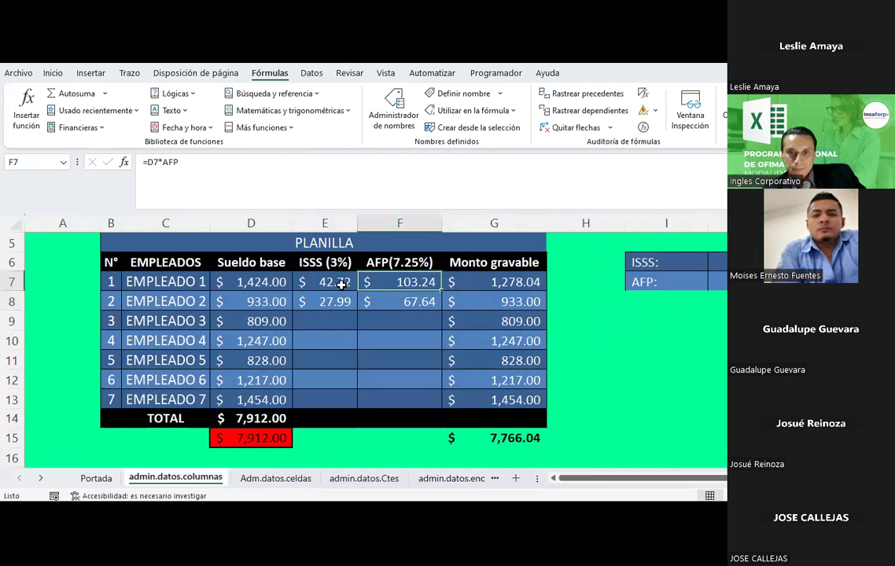
pyautogui.click(341, 285)
pyautogui.click(330, 300)
pyautogui.moveTo(268, 281); pyautogui.dragTo(264, 400)
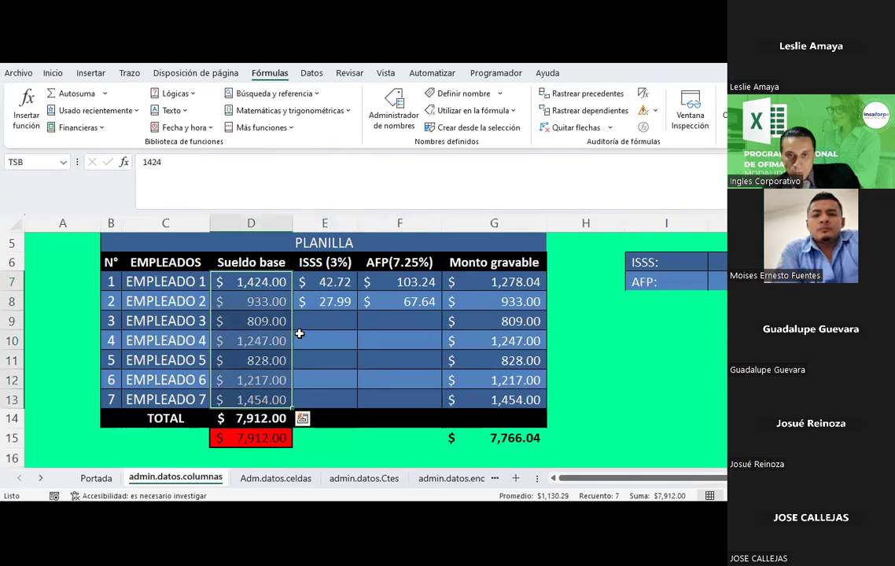
pyautogui.click(336, 282)
pyautogui.moveTo(256, 282); pyautogui.dragTo(236, 402)
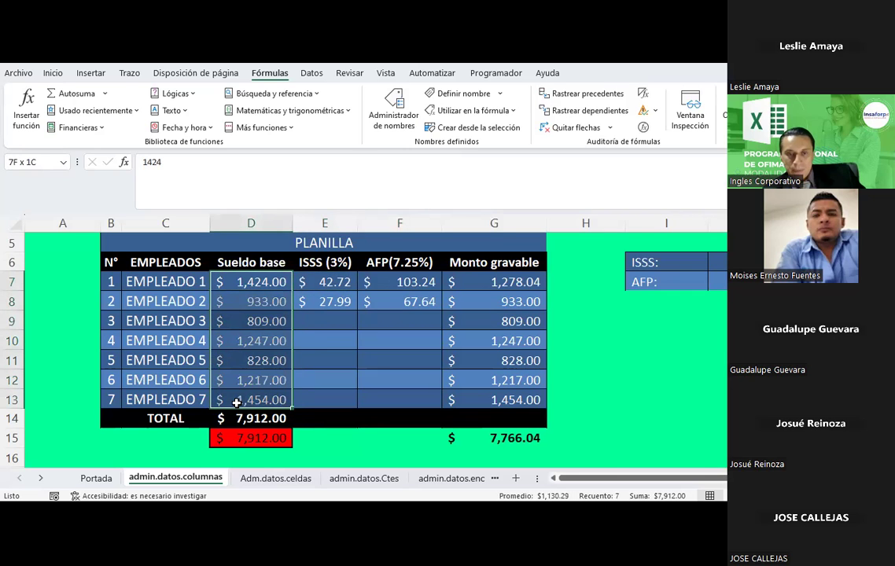
pyautogui.click(345, 284)
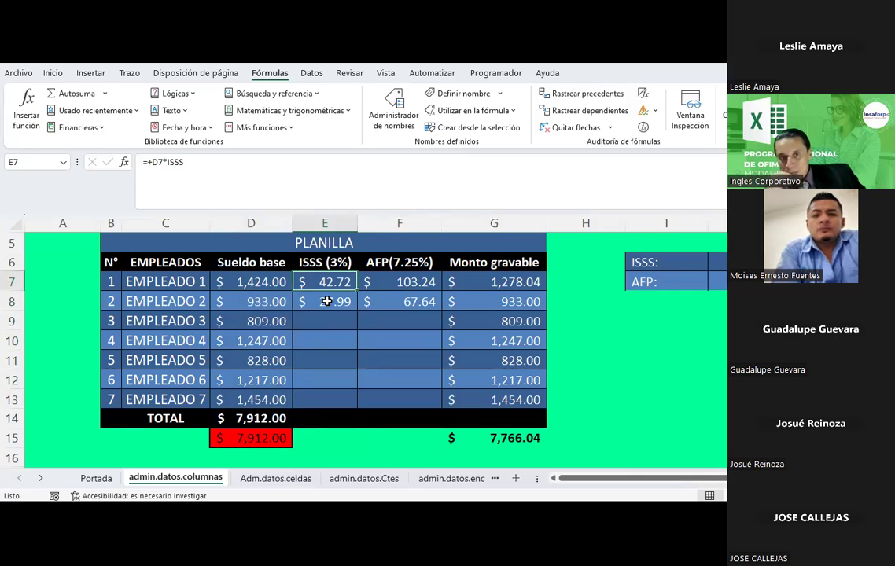
pyautogui.click(287, 478)
pyautogui.click(397, 303)
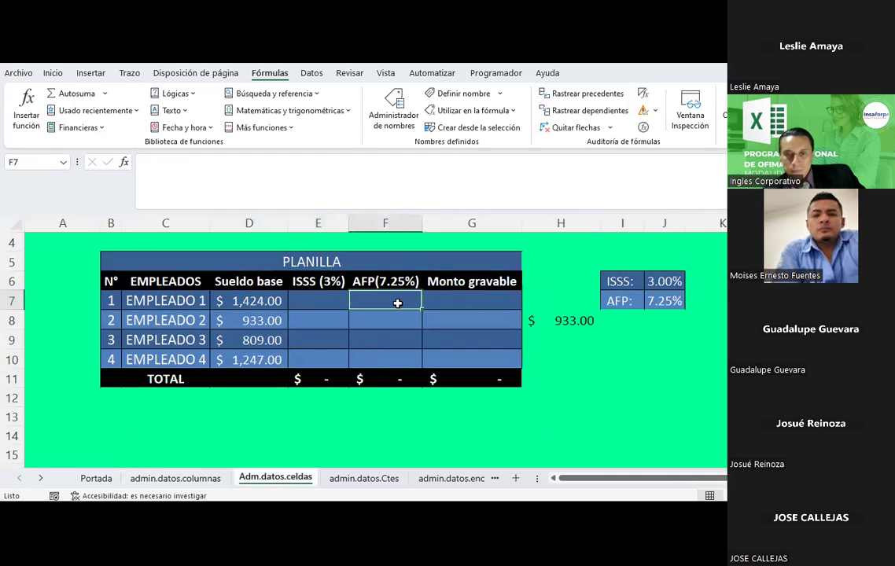
pyautogui.click(364, 478)
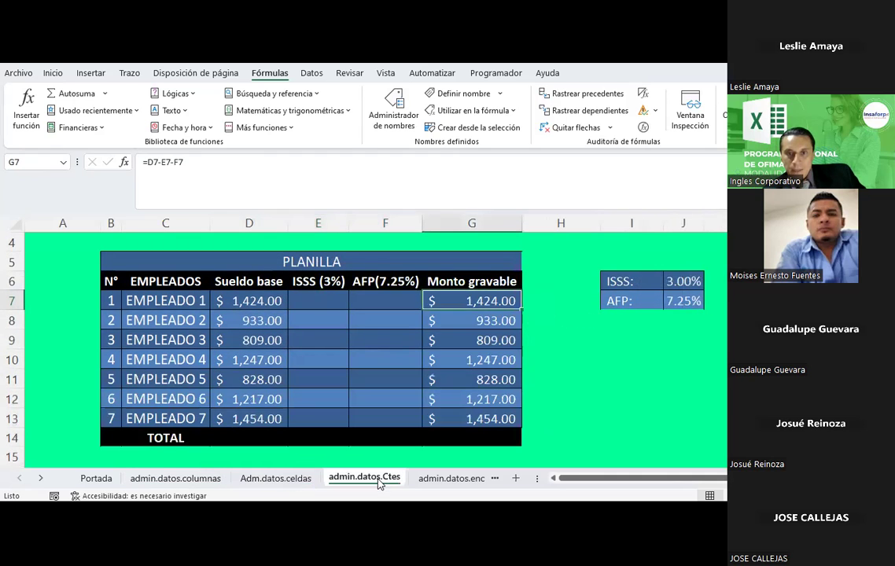
pyautogui.click(292, 480)
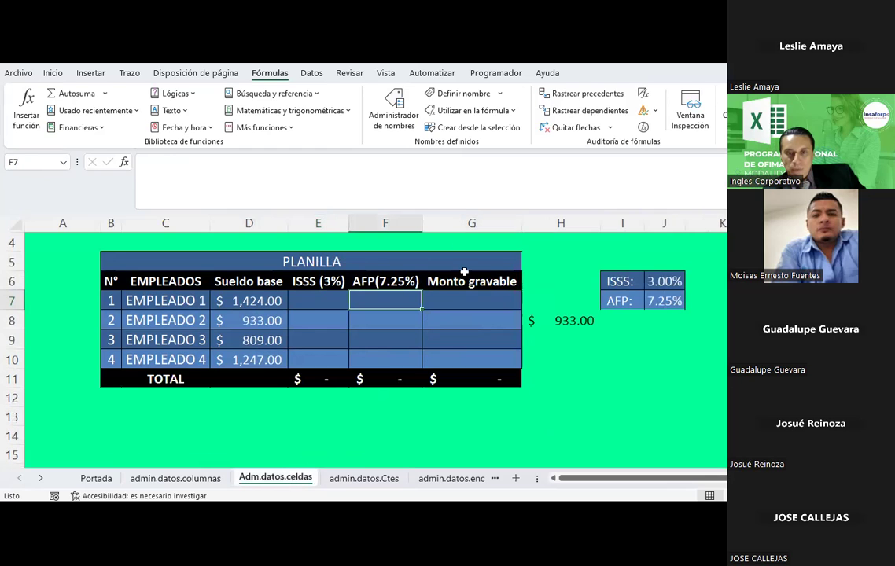
pyautogui.click(346, 436)
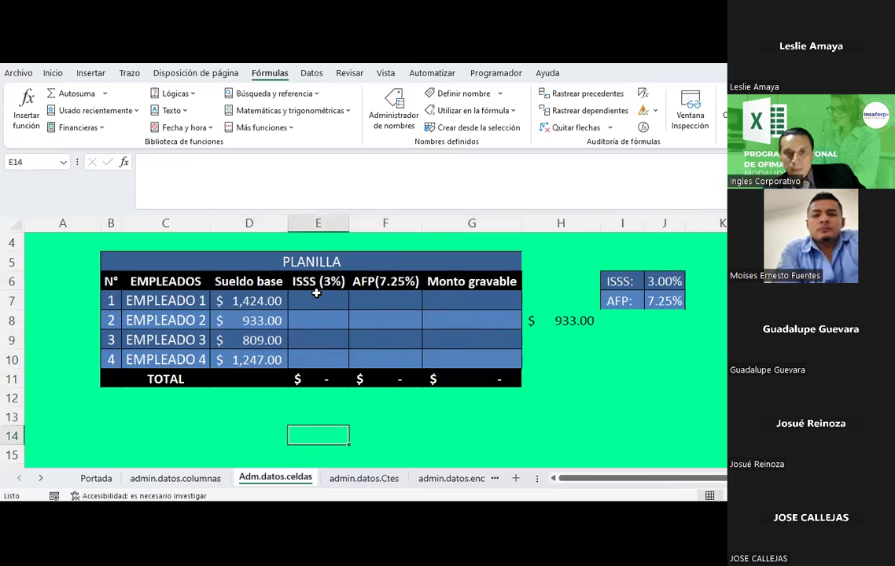
pyautogui.click(295, 307)
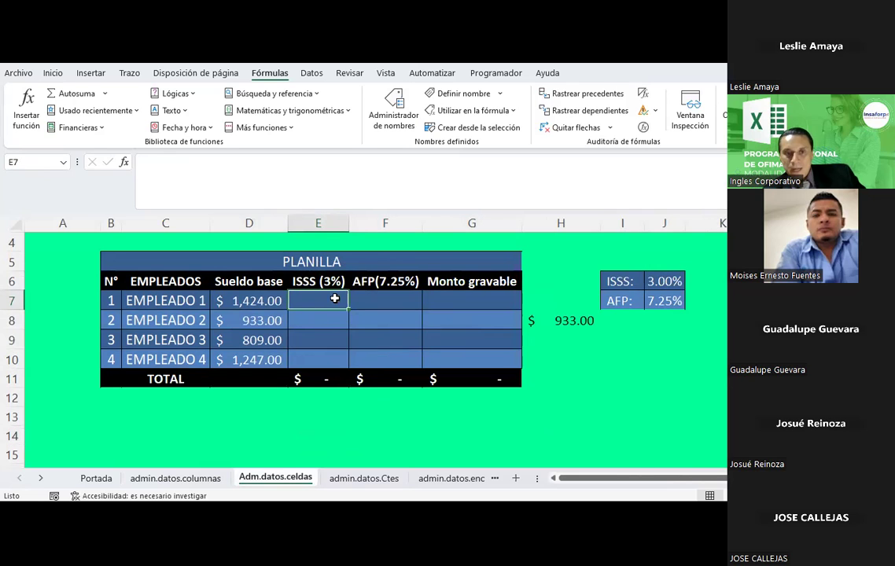
# Enter =D7*ISSS in E7 for a $42.72 ISSS deduction.
pyautogui.write('=')
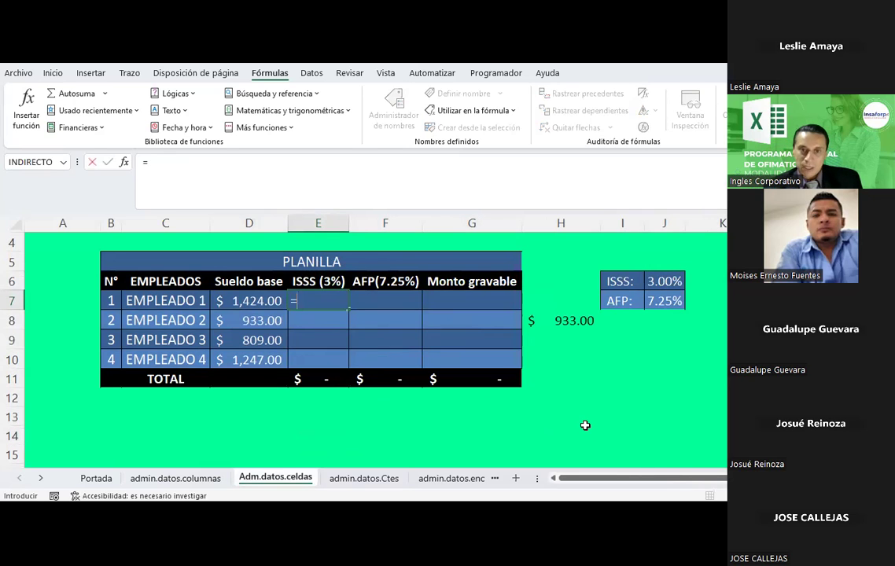
pyautogui.press('Left')
pyautogui.write('*iss')
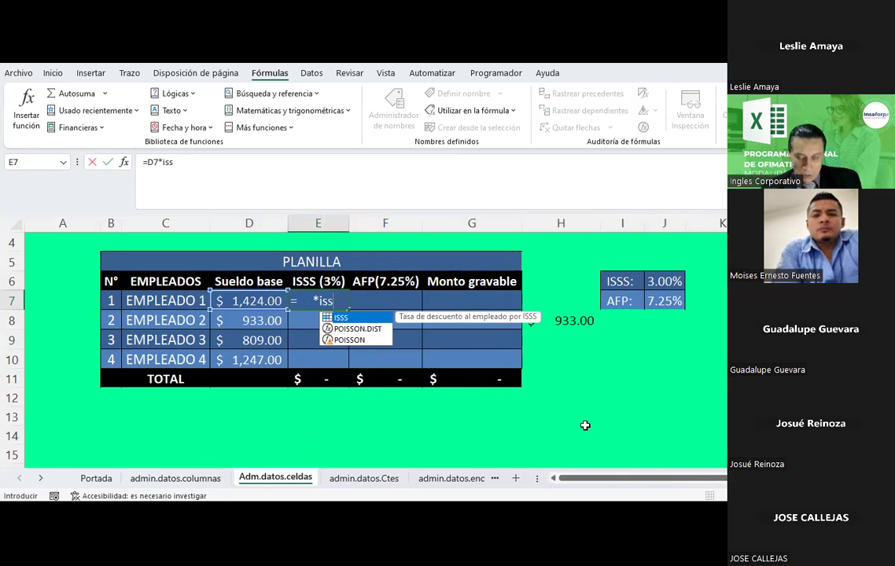
pyautogui.write('s')
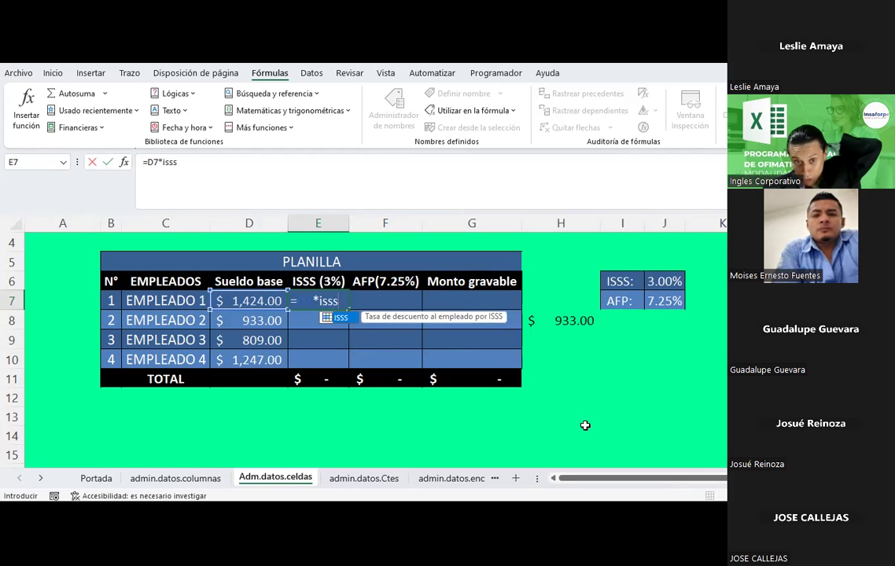
pyautogui.press('Tab')
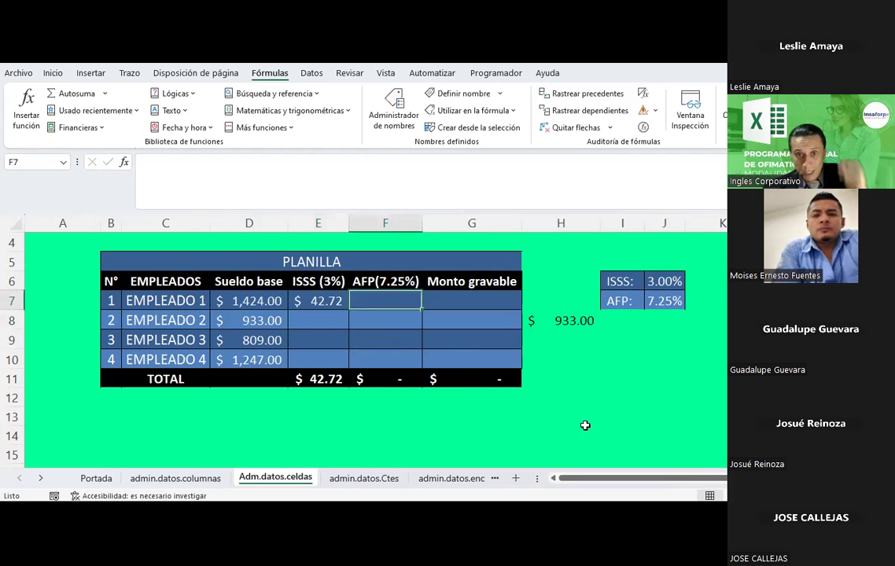
# Enter =D7*AFP in F7 for a $103.24 AFP deduction.
pyautogui.write('=')
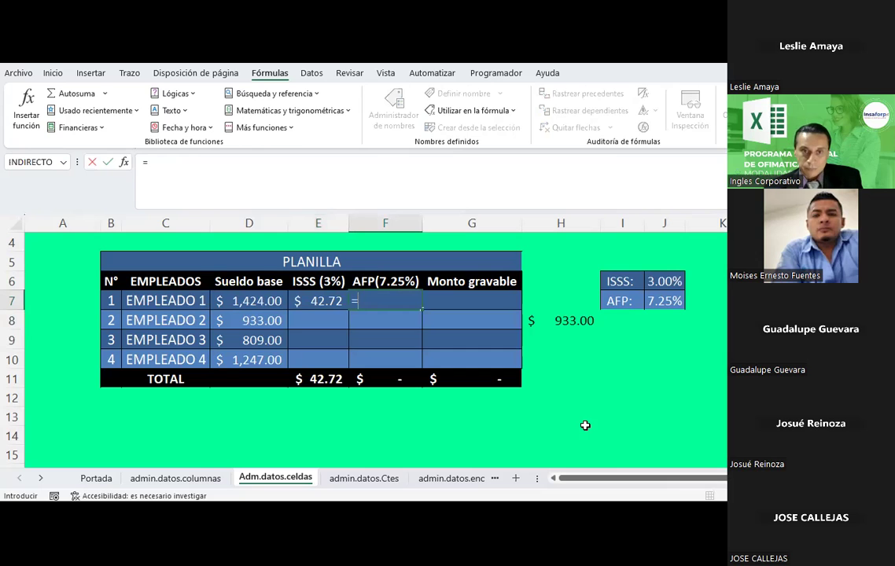
pyautogui.press('Left')
pyautogui.press('Left')
pyautogui.write('*afp')
pyautogui.press('Return')
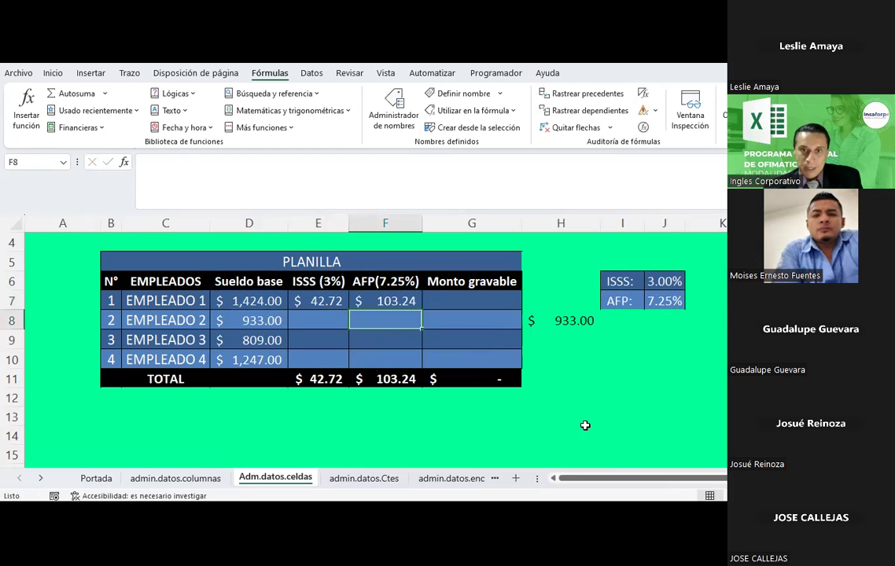
# Check the row 7 formulas and select both deductions, E7:F7.
pyautogui.press('Up')
pyautogui.press('Right')
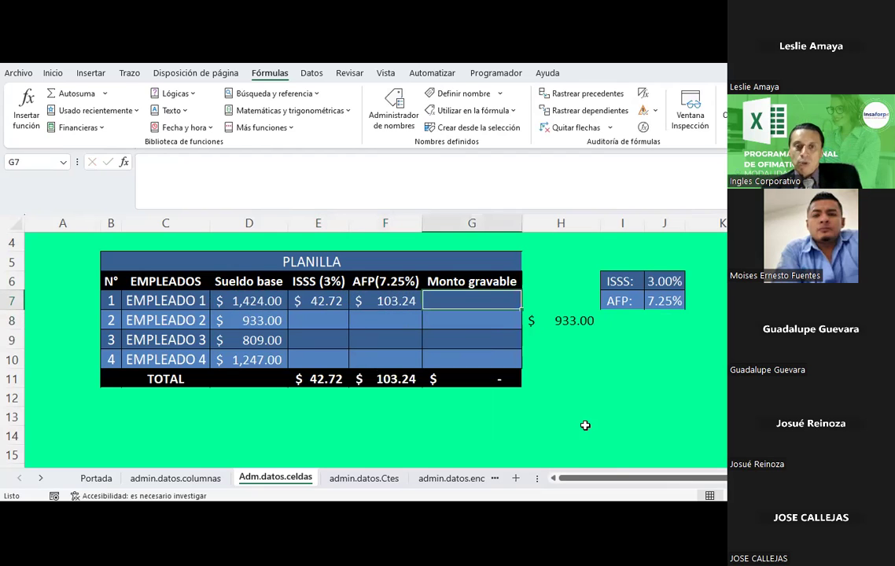
pyautogui.press('Left')
pyautogui.press('Left')
pyautogui.press('Left')
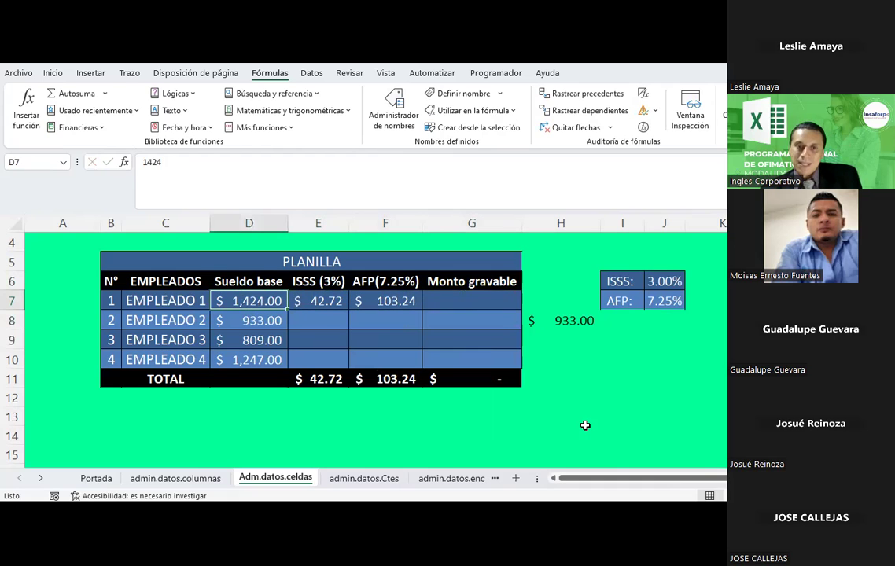
pyautogui.press('Right')
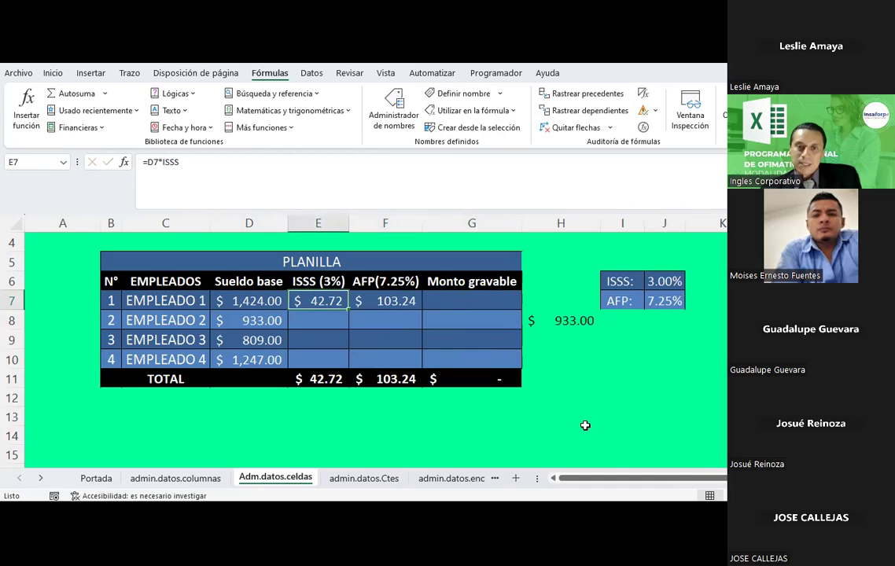
pyautogui.press('Right')
pyautogui.press('Right')
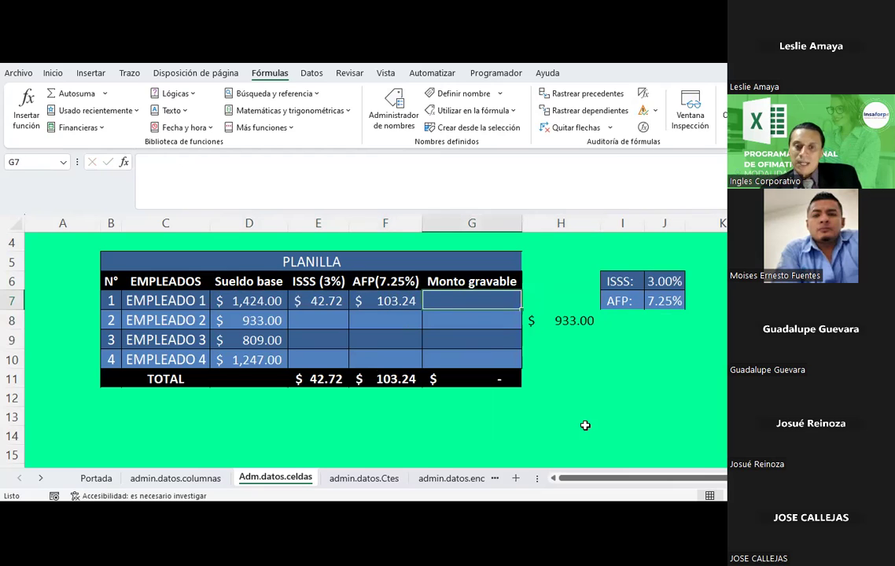
pyautogui.press('Left')
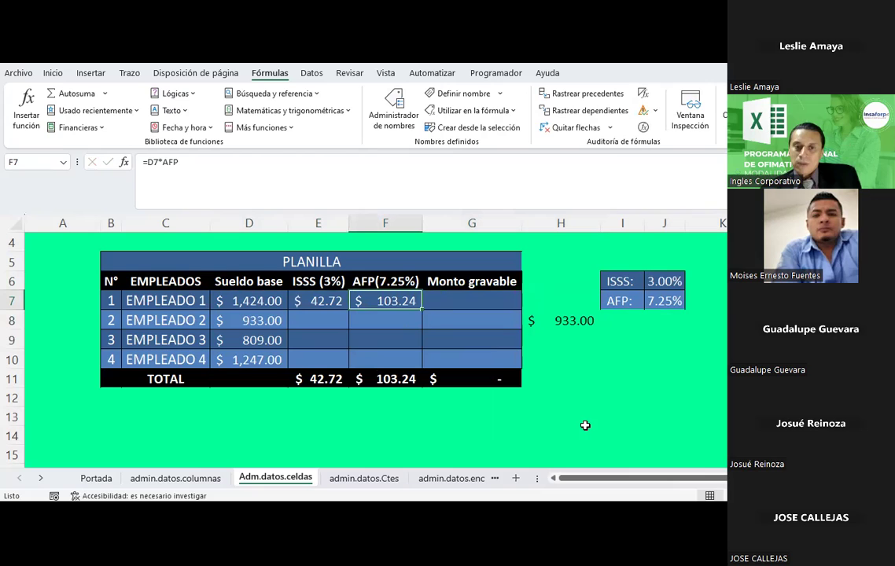
pyautogui.hotkey('shift', 'Left')
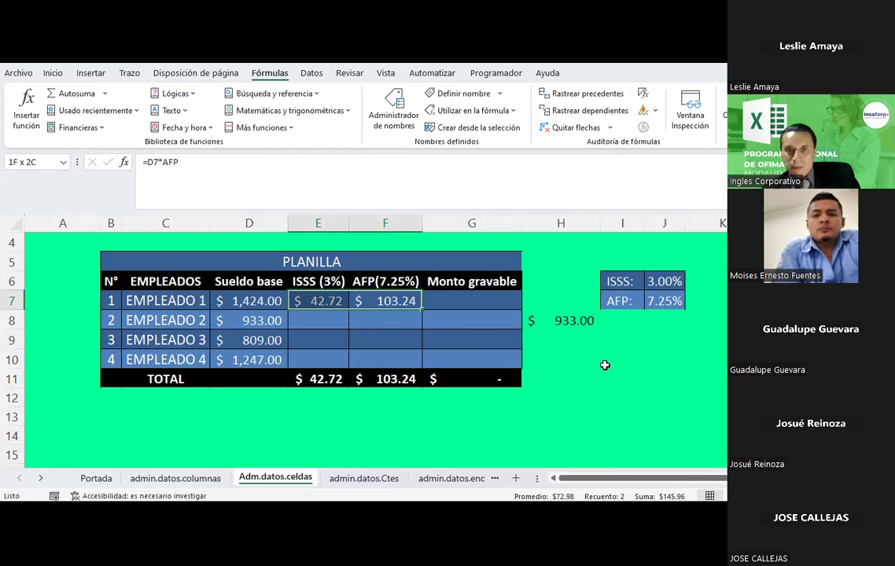
# Copy the ISSS and AFP formulas from E7:F7 into E8:F10 for employees 2–4.
pyautogui.click(582, 376)
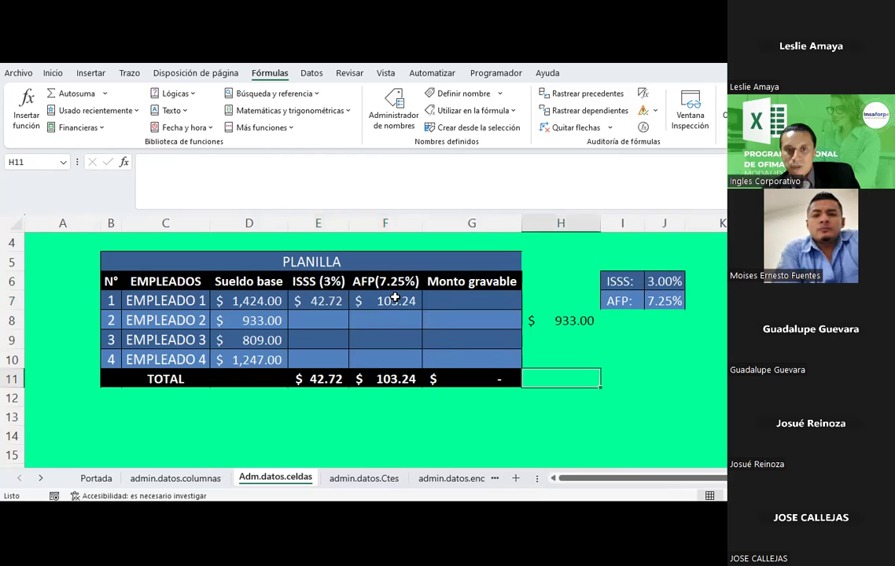
pyautogui.moveTo(395, 301); pyautogui.dragTo(318, 301)
pyautogui.hotkey('ctrl', 'c')
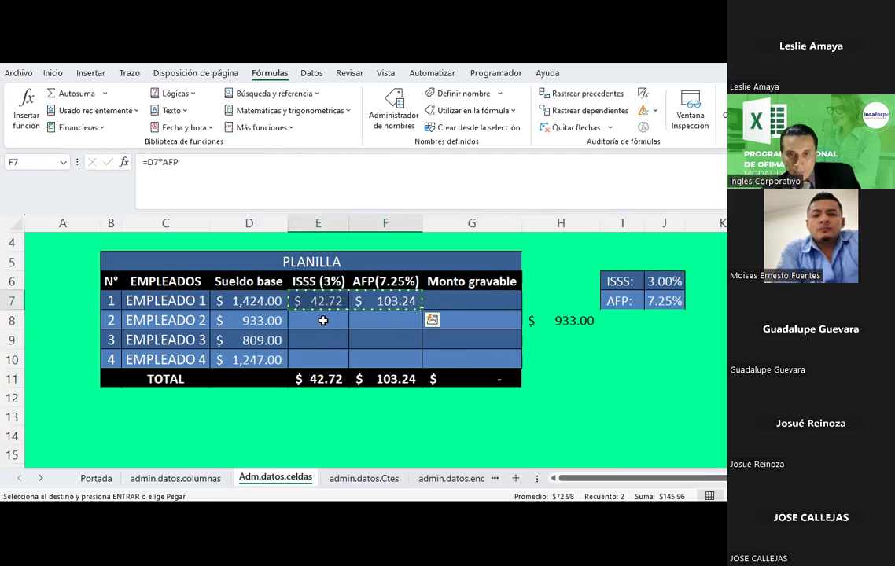
pyautogui.click(382, 376)
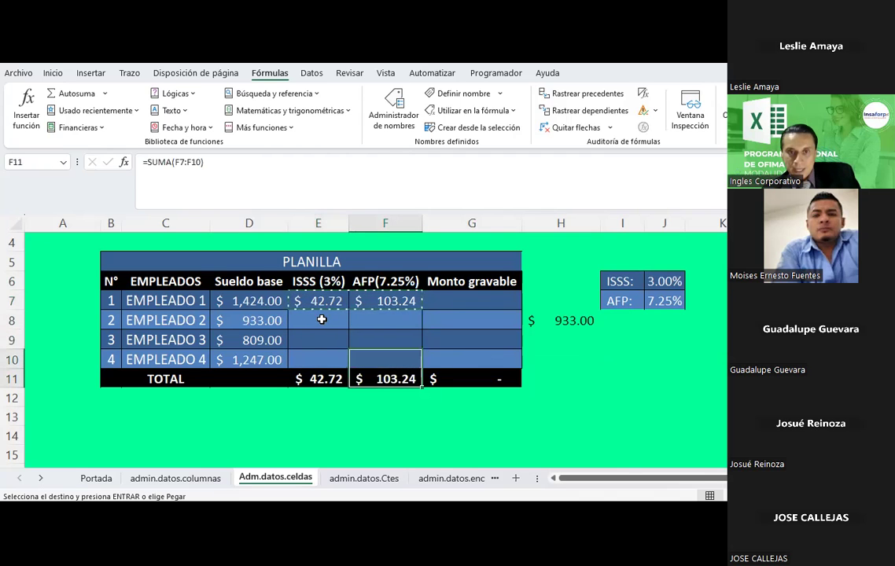
pyautogui.moveTo(322, 319); pyautogui.dragTo(355, 351)
pyautogui.rightClick(355, 352)
pyautogui.click(390, 180)
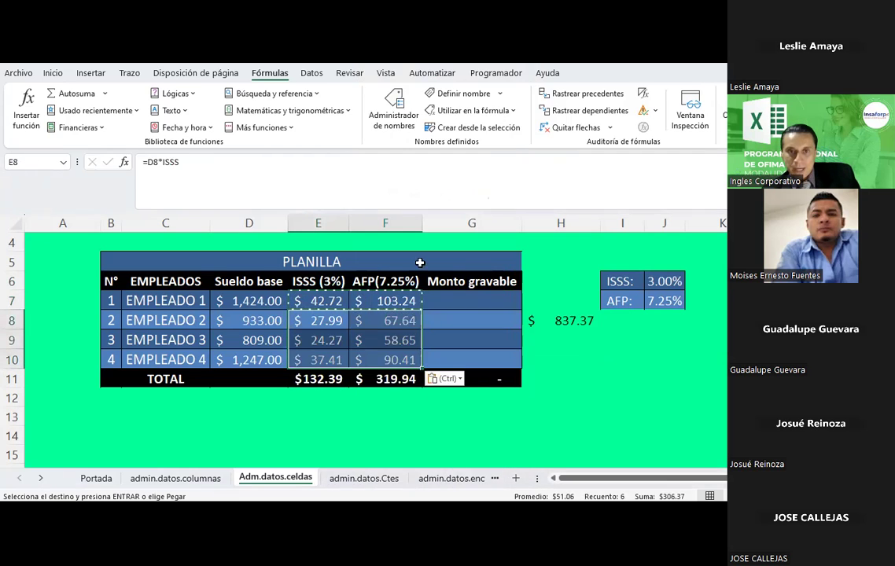
pyautogui.click(385, 398)
# Check the pasted ISSS and AFP results, which total $132.39 and $319.94.
pyautogui.click(341, 323)
pyautogui.click(340, 341)
pyautogui.moveTo(330, 360); pyautogui.dragTo(330, 340)
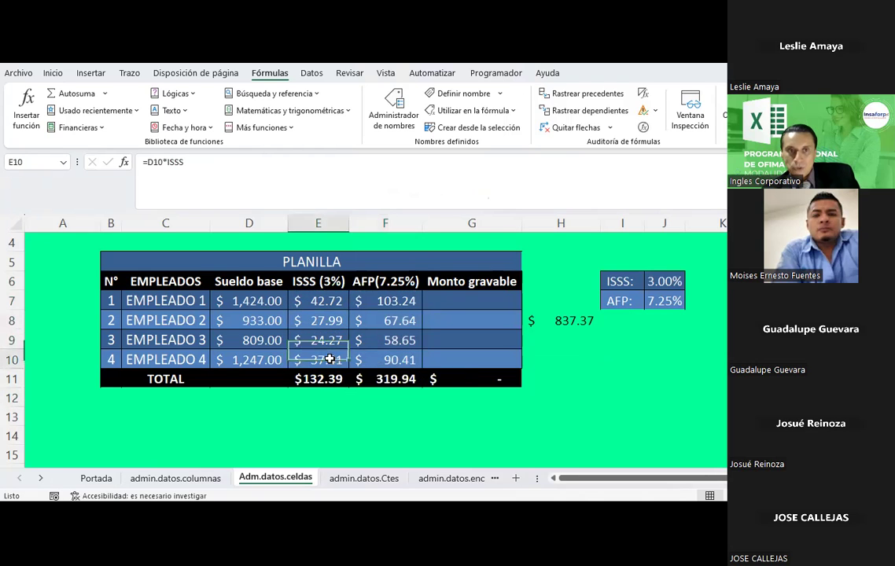
pyautogui.click(385, 320)
pyautogui.click(464, 301)
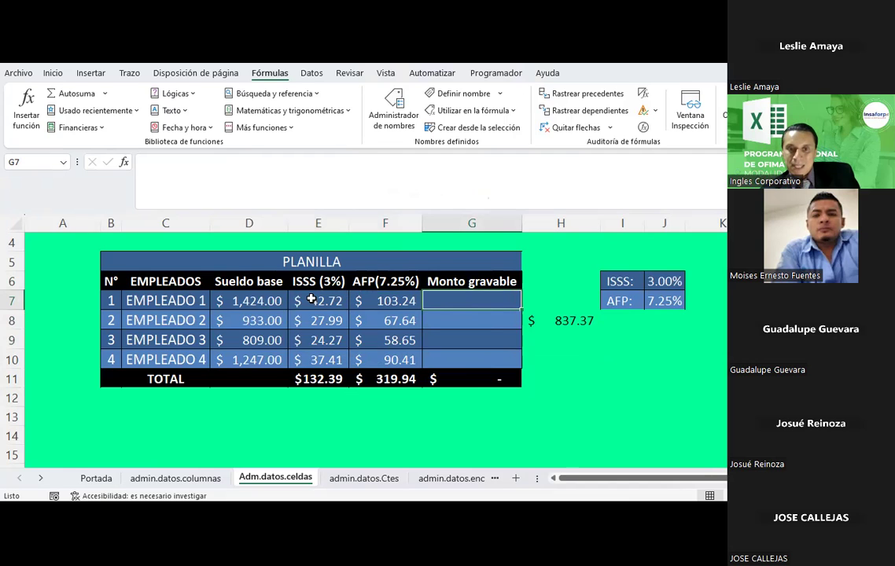
# Review the first employee's deductions and the employee names in column C.
pyautogui.moveTo(311, 299); pyautogui.dragTo(388, 301)
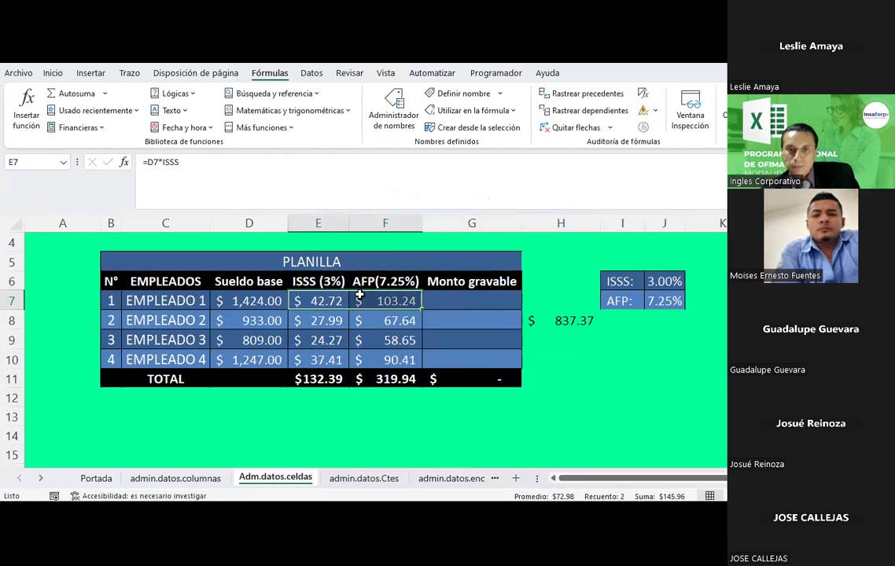
pyautogui.click(478, 299)
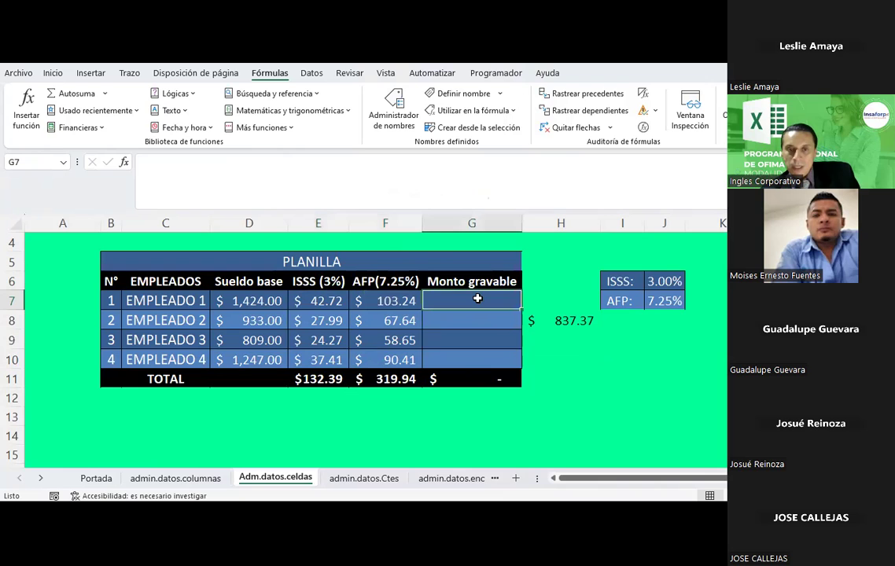
pyautogui.click(199, 301)
pyautogui.click(192, 321)
pyautogui.click(189, 339)
pyautogui.click(189, 360)
# Select all ISSS and AFP deduction cells E7:F10.
pyautogui.click(333, 300)
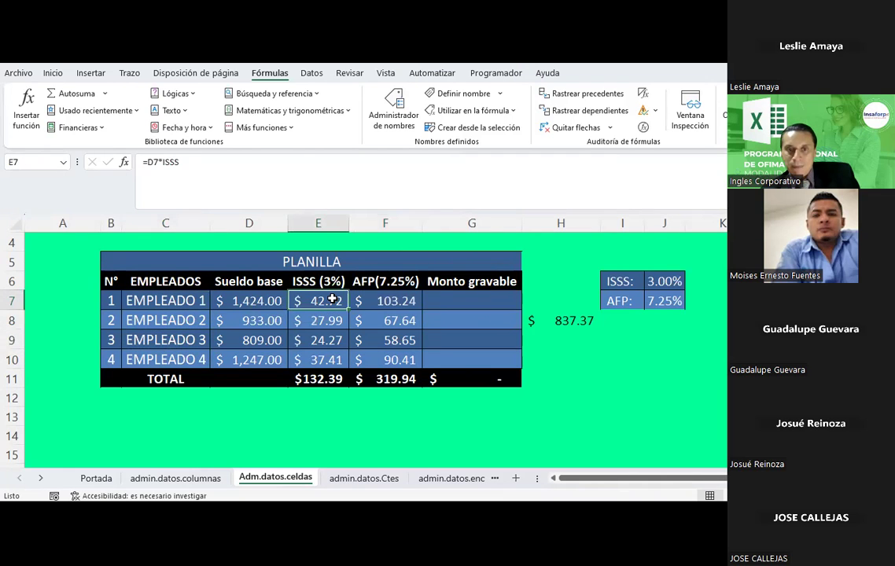
pyautogui.moveTo(333, 300); pyautogui.dragTo(355, 301)
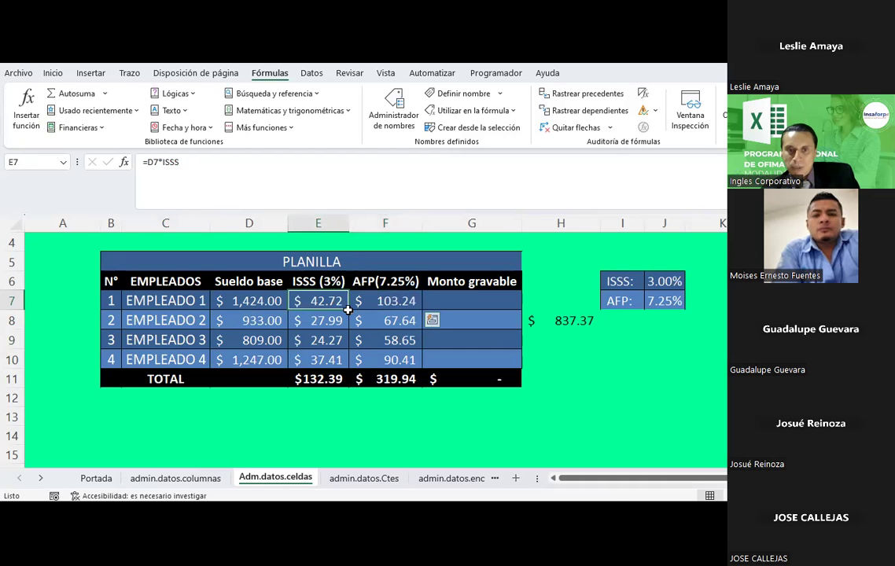
pyautogui.moveTo(332, 299); pyautogui.dragTo(364, 332)
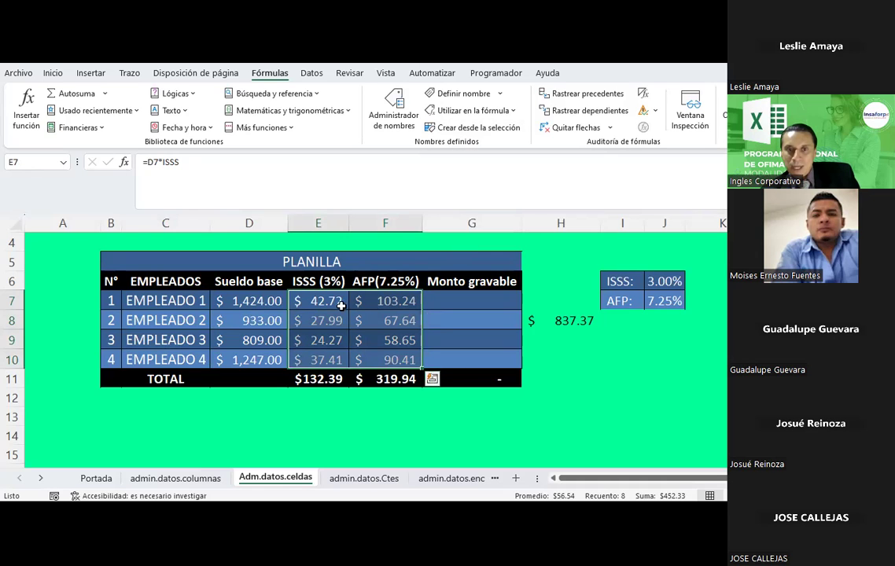
pyautogui.click(345, 338)
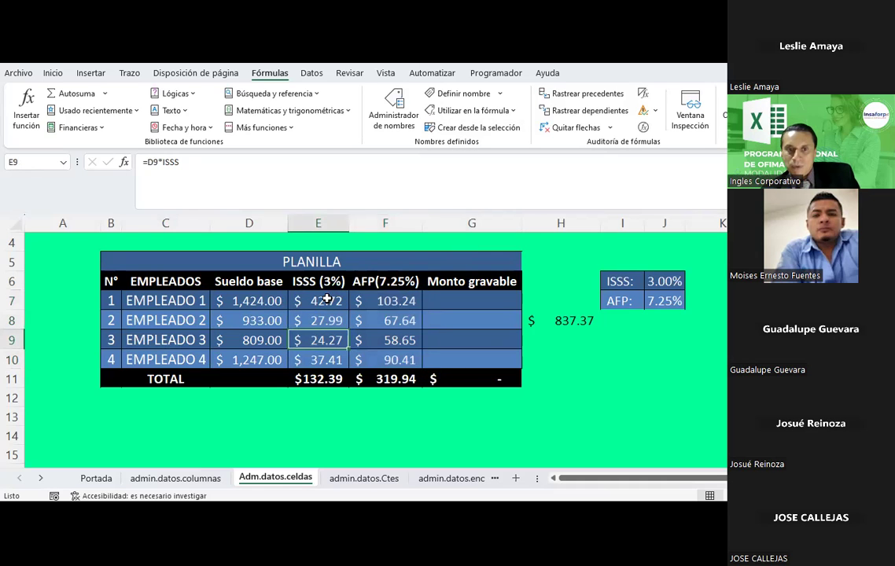
pyautogui.click(327, 300)
pyautogui.click(370, 301)
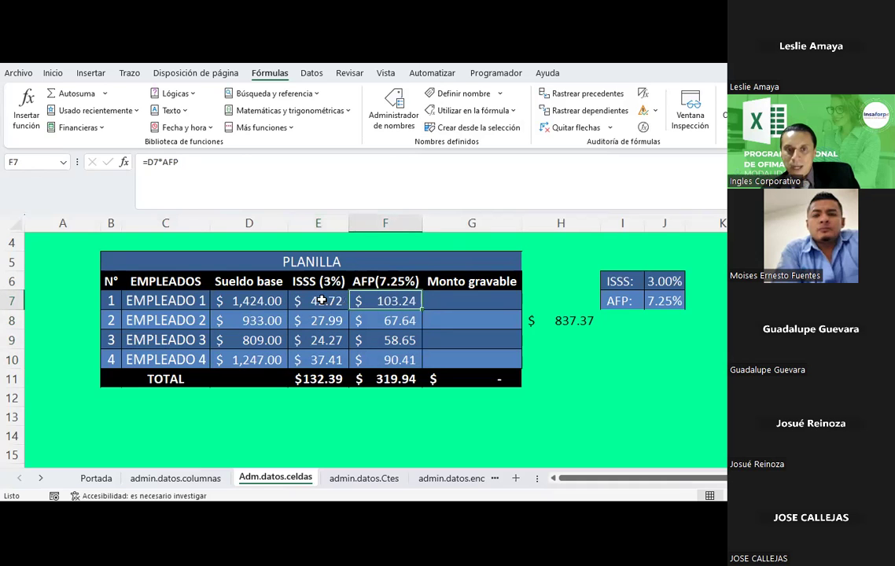
pyautogui.click(326, 299)
pyautogui.moveTo(334, 306); pyautogui.dragTo(370, 352)
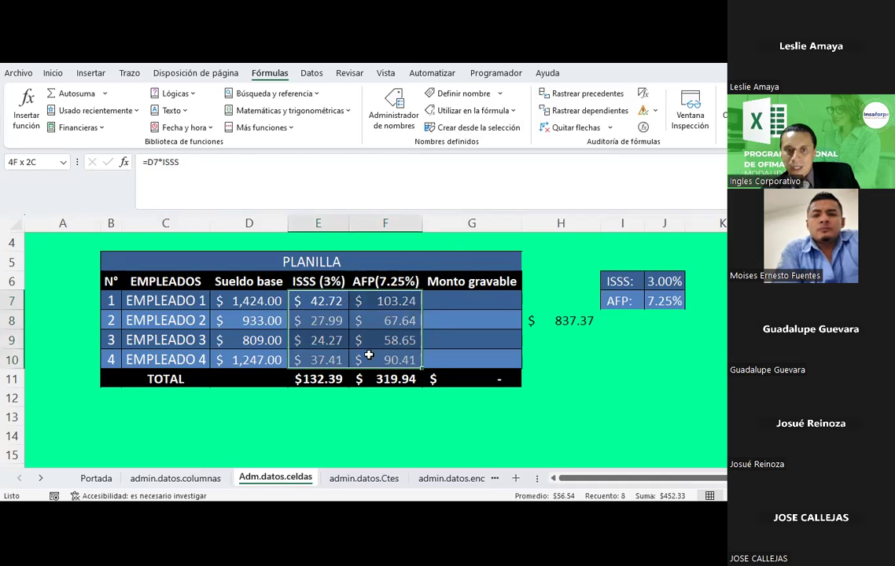
# Create names from the selected deductions using the Top row (Fila superior) labels.
pyautogui.click(446, 129)
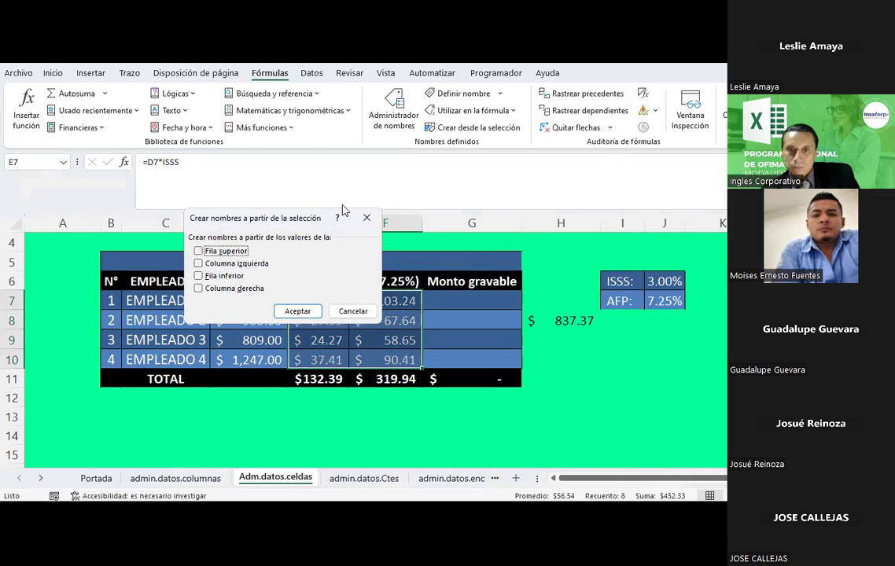
pyautogui.moveTo(330, 211); pyautogui.dragTo(344, 211)
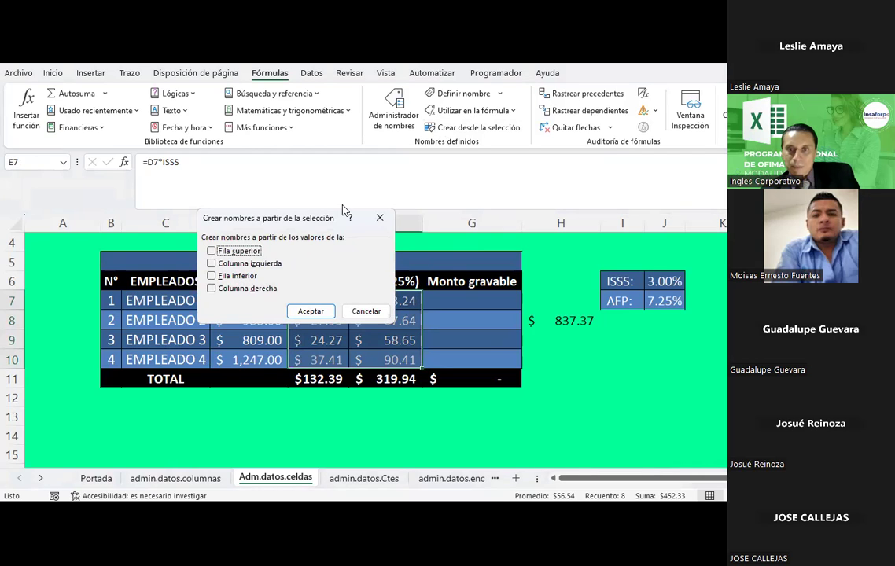
pyautogui.moveTo(344, 211); pyautogui.dragTo(652, 138)
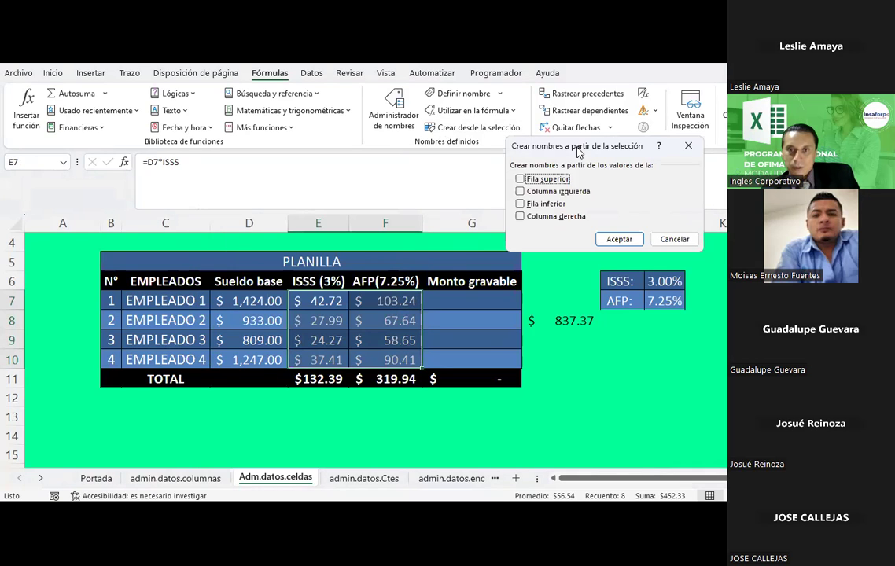
pyautogui.click(520, 179)
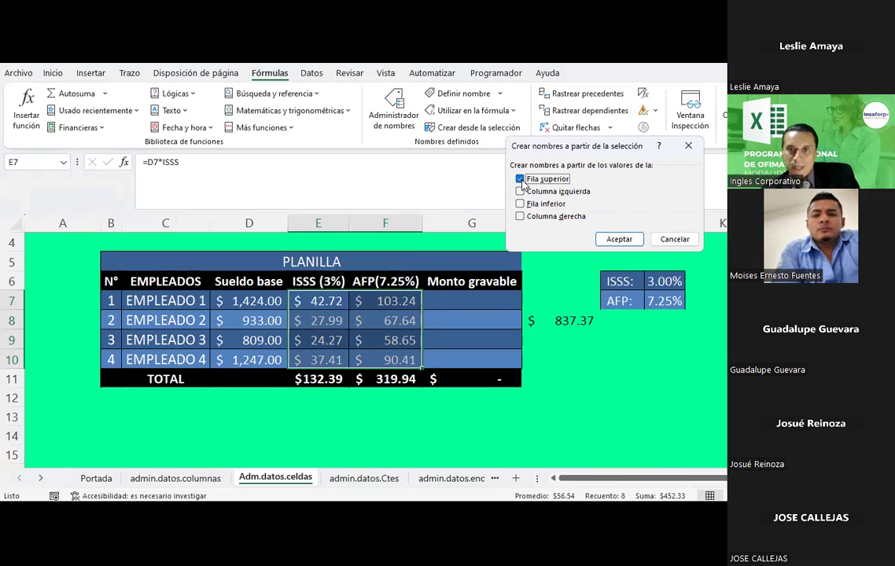
pyautogui.click(618, 240)
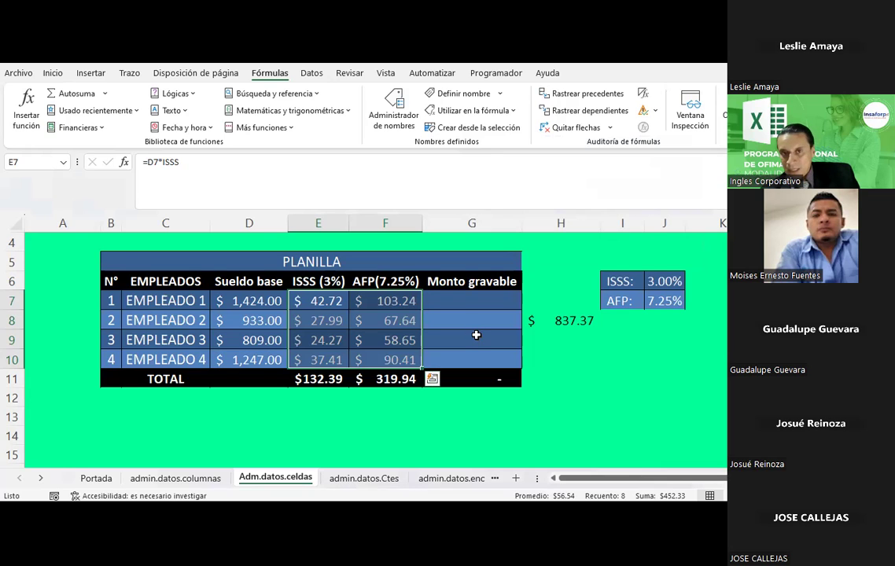
# Select E7:F7 and start a new name referring to =Adm.datos.celdas!$E$7:$F$7.
pyautogui.click(393, 110)
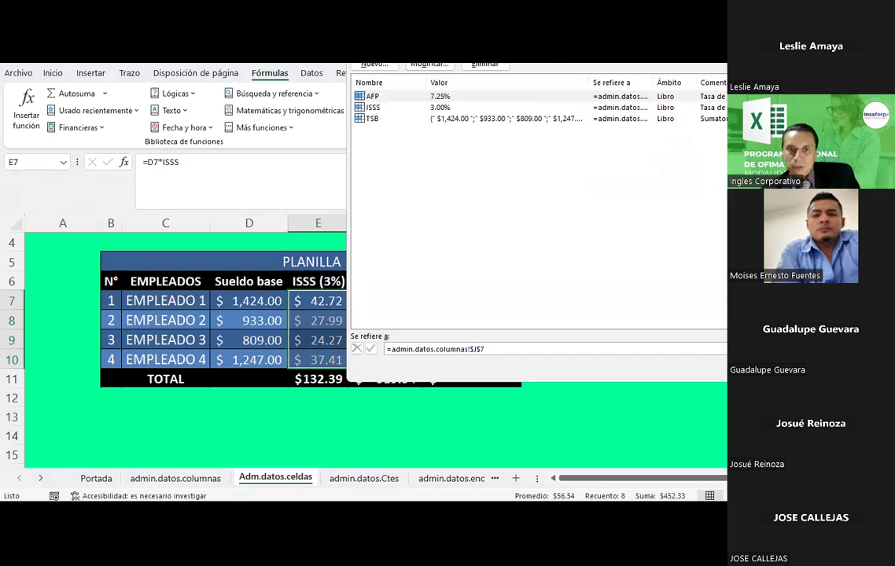
pyautogui.press('Escape')
pyautogui.moveTo(312, 302); pyautogui.dragTo(380, 300)
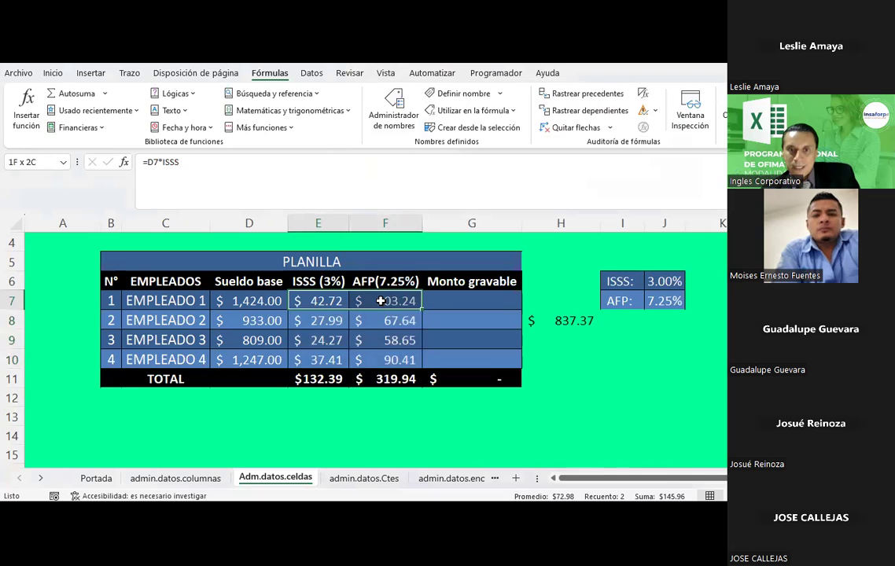
pyautogui.click(391, 106)
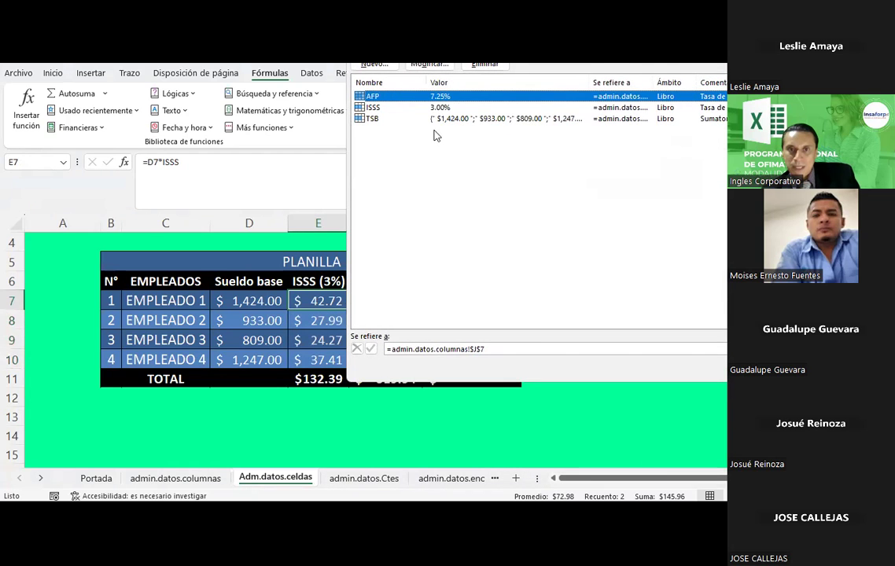
pyautogui.click(391, 67)
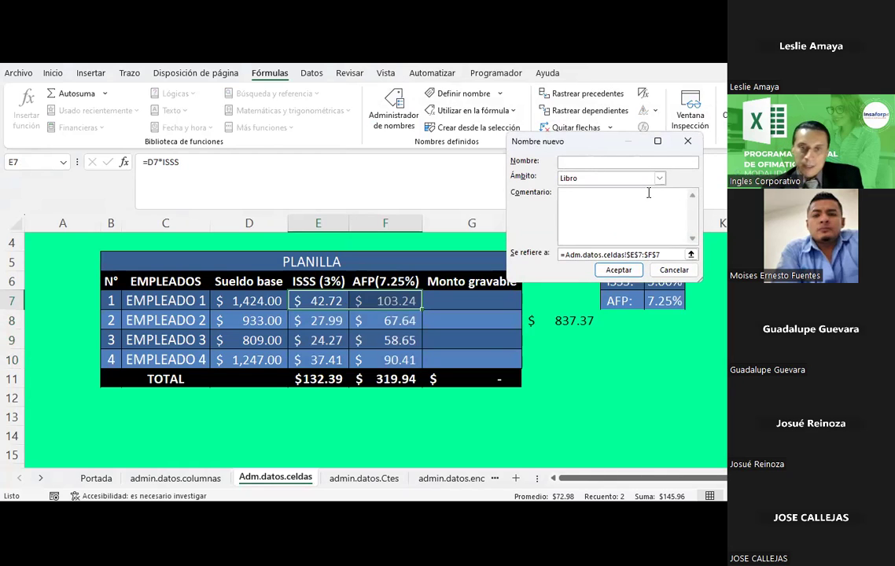
# Enter the name TPE1 with the comment 'Total de prestaciones para el empleado1'.
pyautogui.write('TPE1')
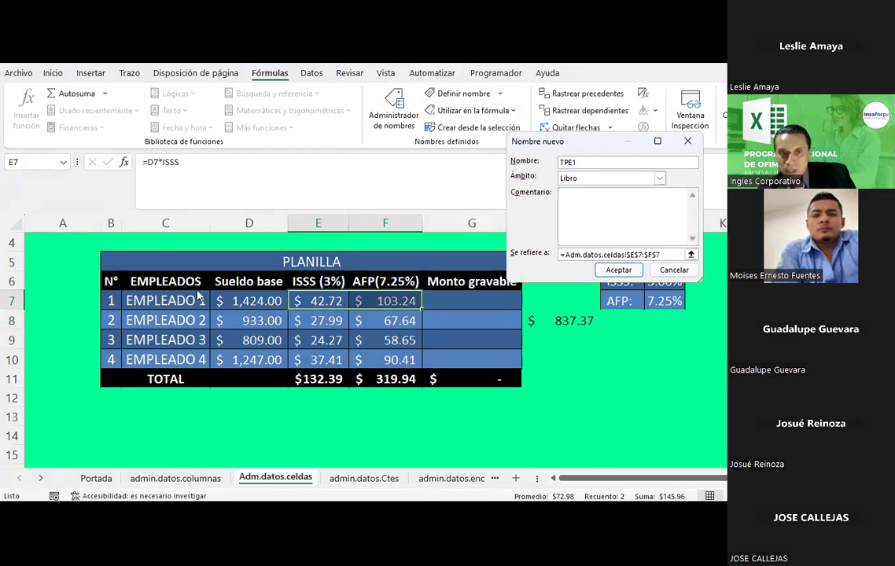
pyautogui.click(596, 220)
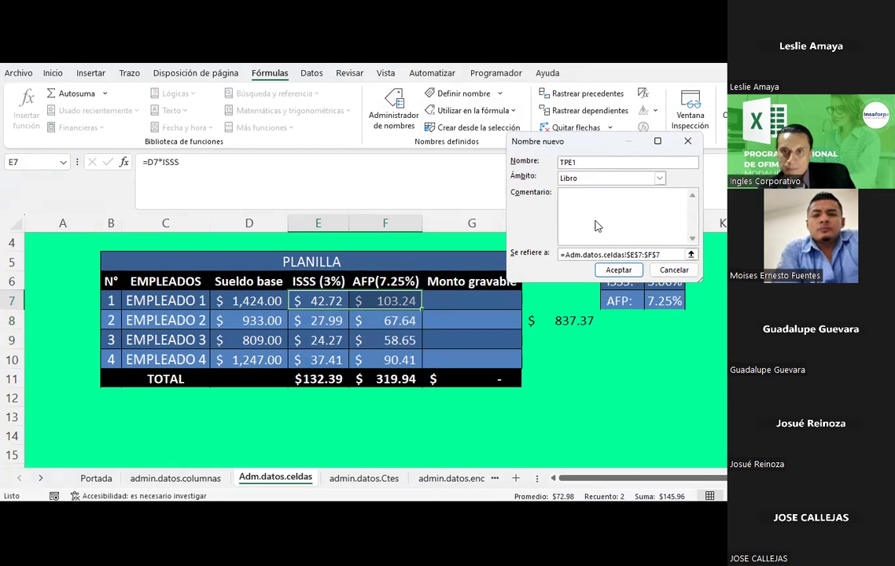
pyautogui.write('Total de p')
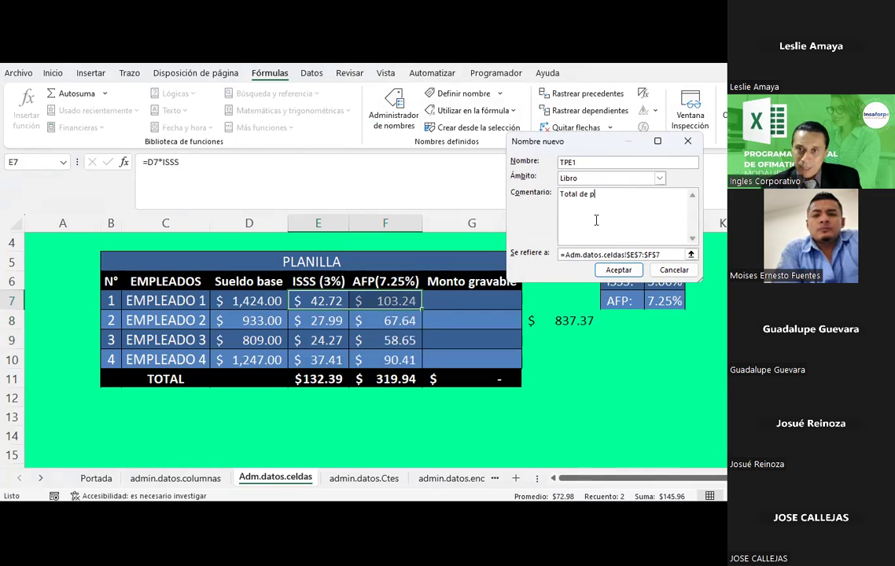
pyautogui.write('ara el empl')
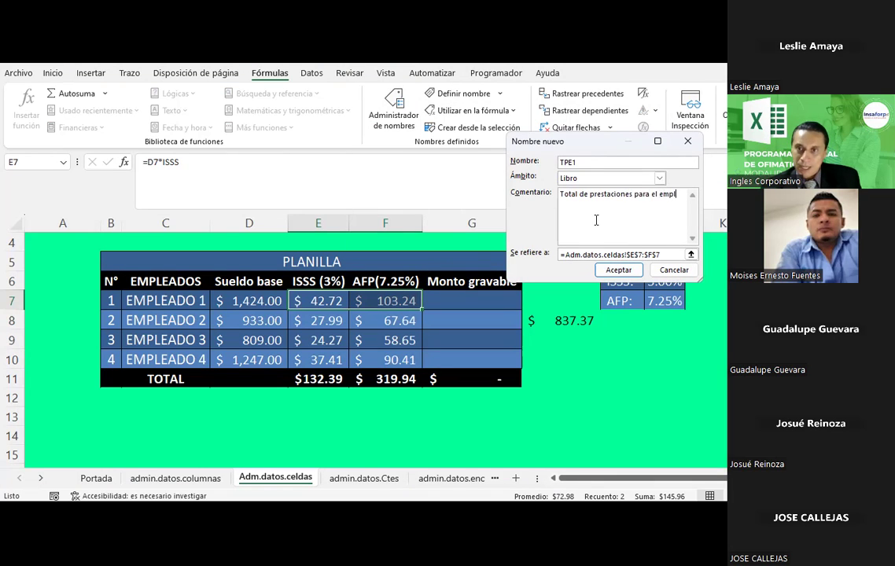
pyautogui.write('eado1')
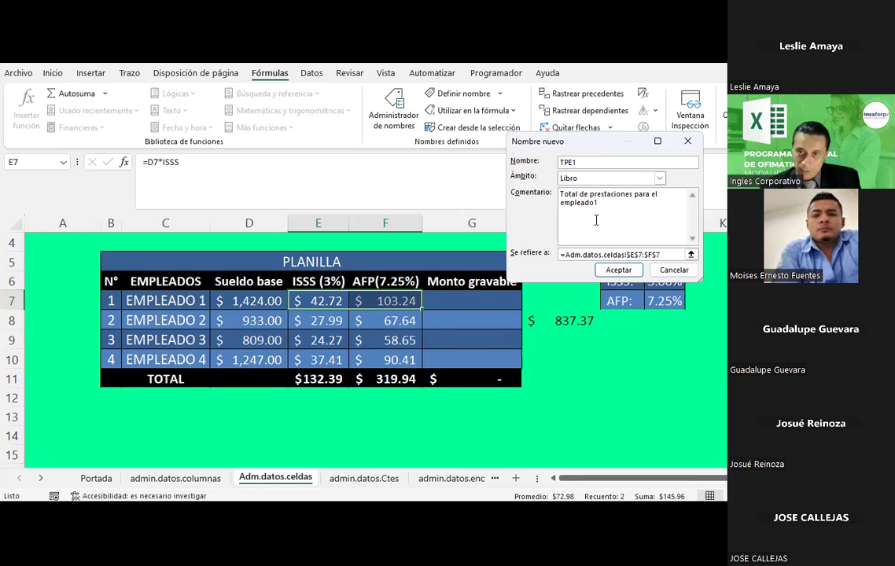
pyautogui.hotkey('shift', 'Up')
pyautogui.hotkey('shift', 'Left')
pyautogui.hotkey('shift', 'Left')
pyautogui.hotkey('shift', 'Left')
pyautogui.hotkey('shift', 'Left')
pyautogui.hotkey('shift', 'Left')
pyautogui.hotkey('shift', 'Left')
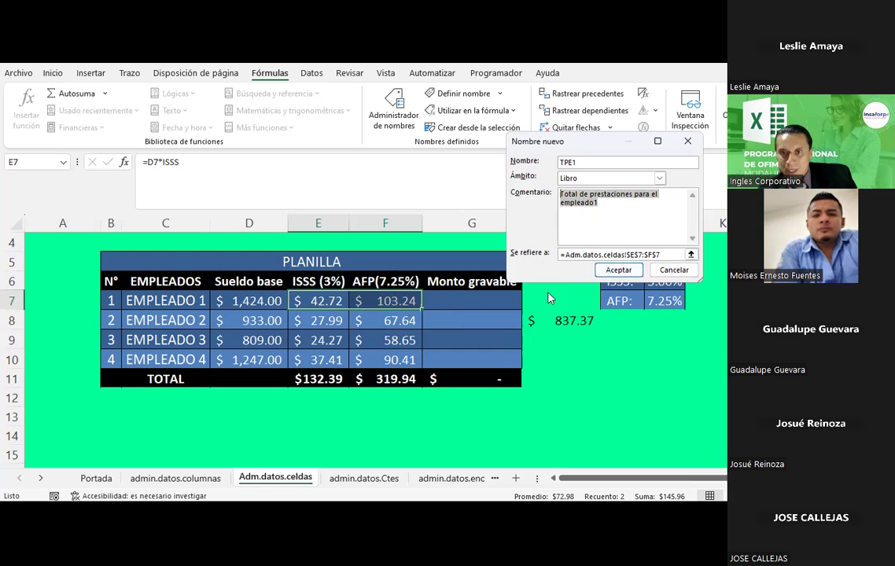
# Correct the rejected name TPE1 to TP_E1 and save it.
pyautogui.click(619, 270)
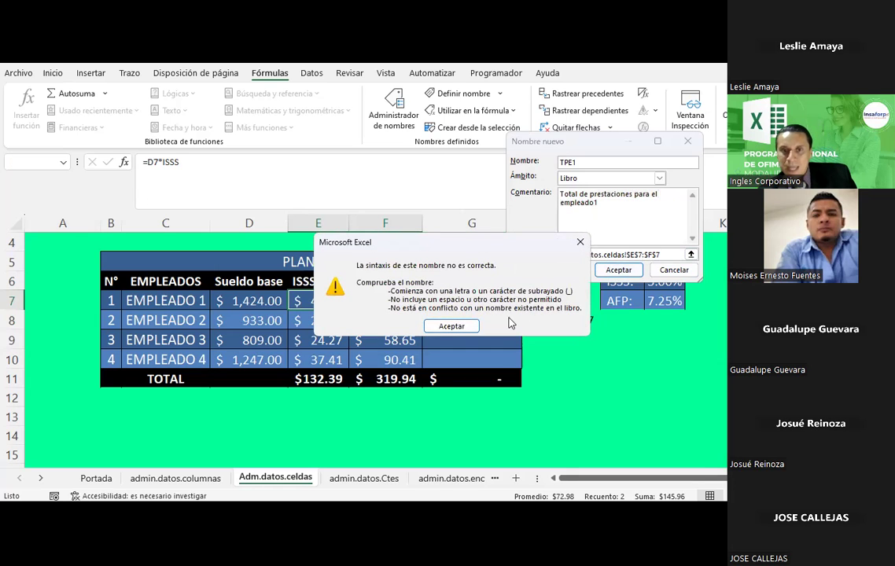
pyautogui.click(463, 331)
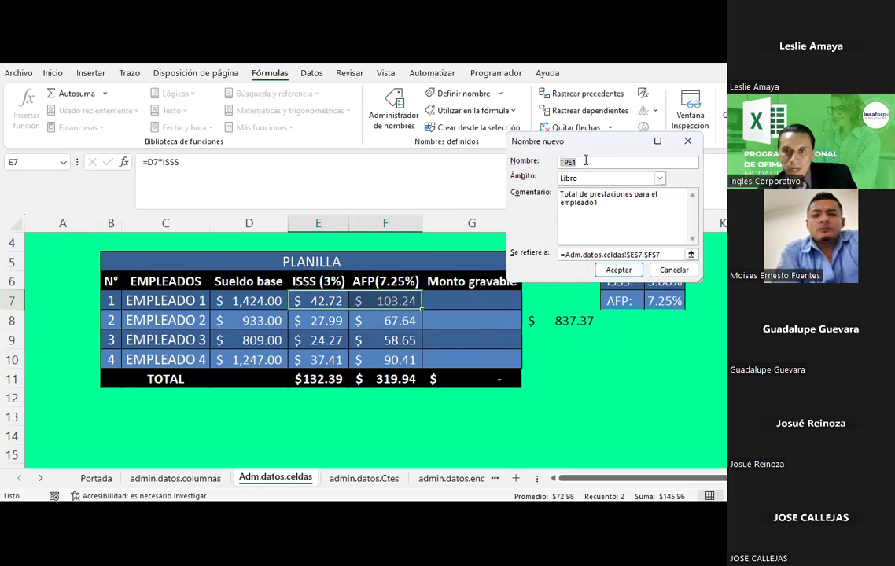
pyautogui.click(568, 160)
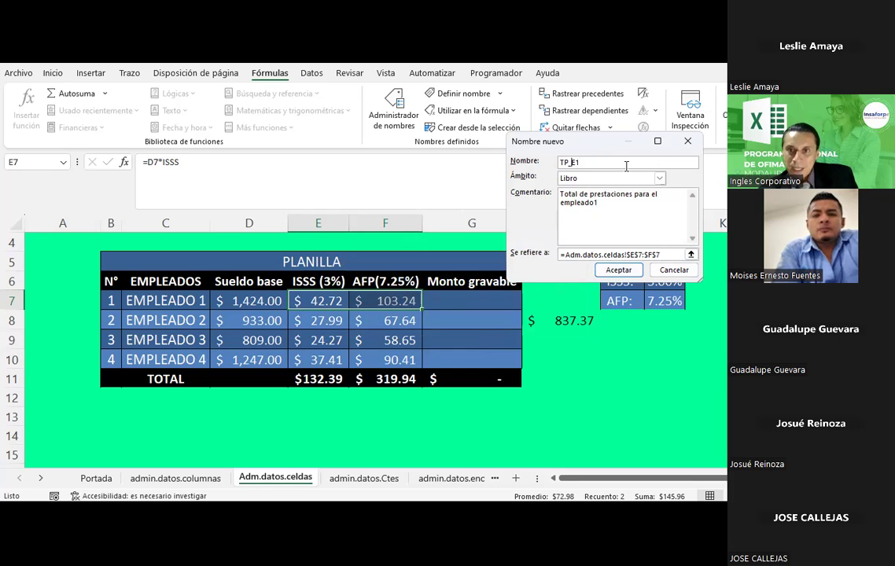
pyautogui.click(620, 272)
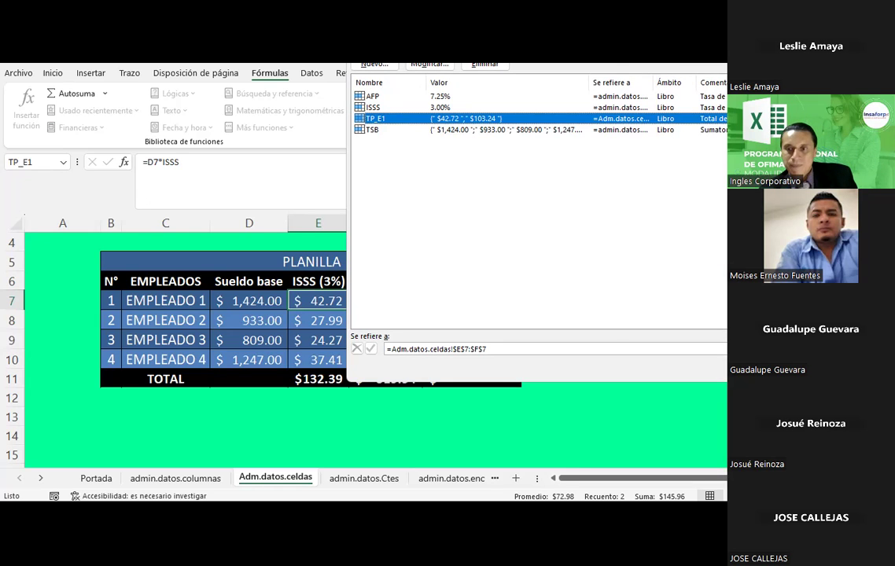
# Enter =D7-TP_E1 in G7 for the first employee's Monto gravable, showing $1,381.28.
pyautogui.press('Escape')
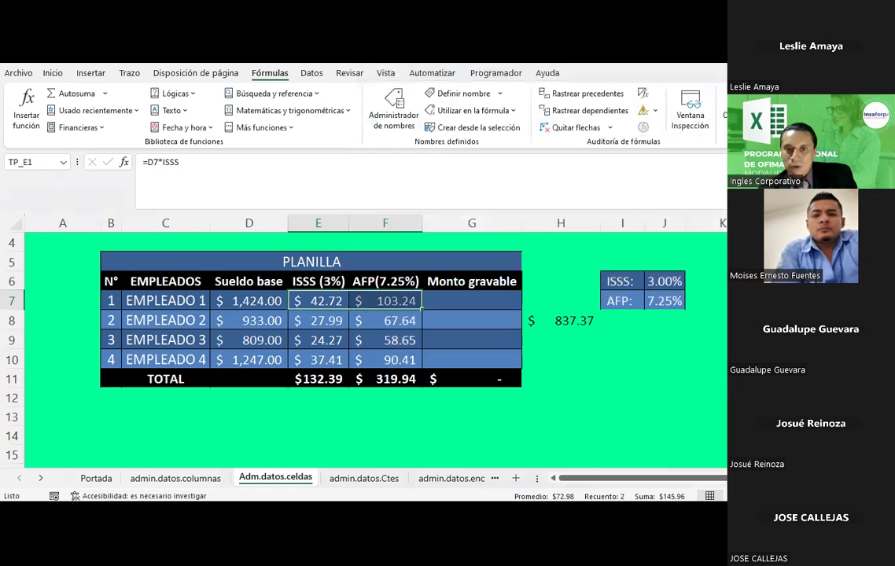
pyautogui.click(501, 305)
pyautogui.write('=')
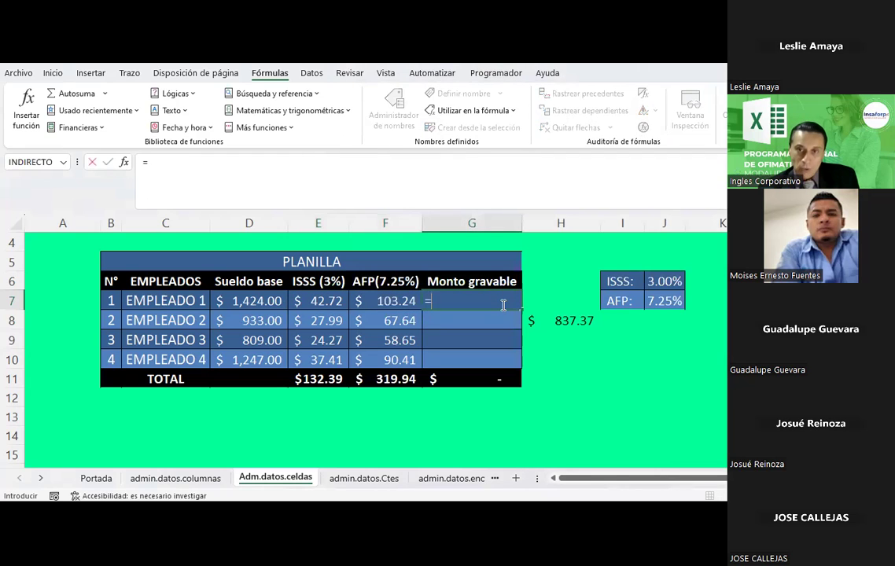
pyautogui.press('Left')
pyautogui.press('Left')
pyautogui.press('Left')
pyautogui.write('-TP')
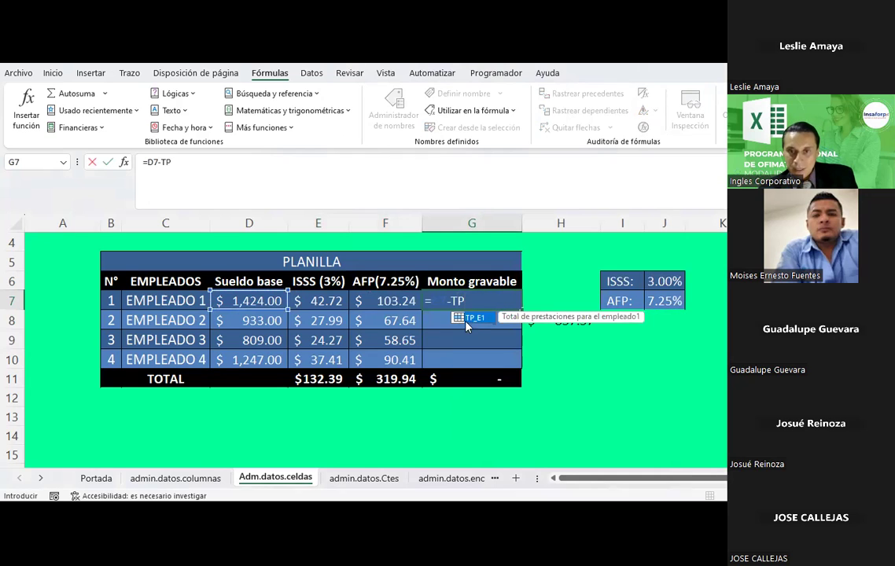
pyautogui.doubleClick(476, 319)
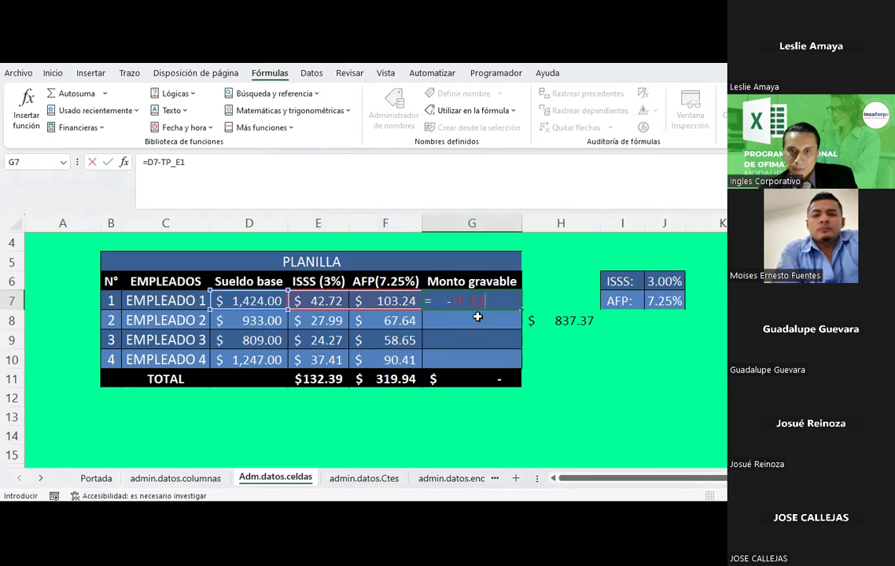
pyautogui.hotkey('ctrl', 'Return')
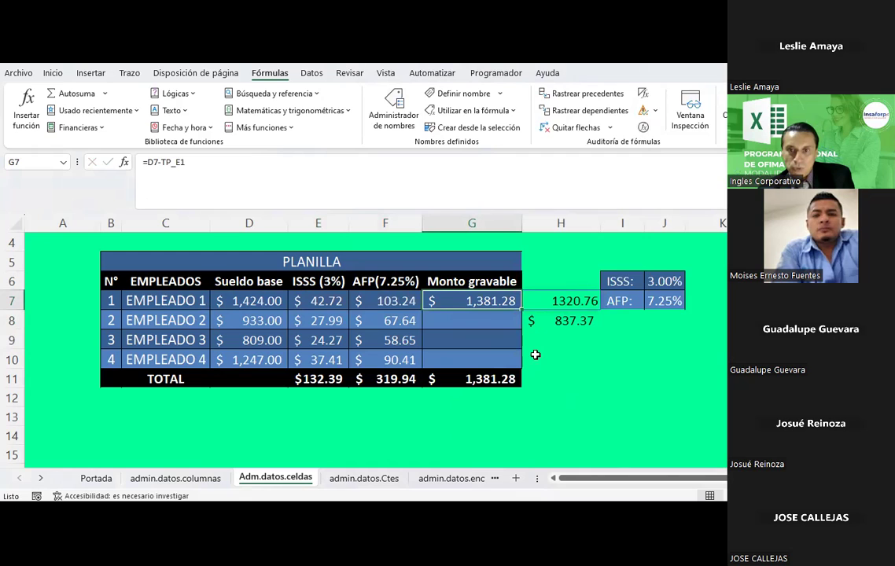
# Add a side check =D7-E7-F7 in H7 showing 1320.76, and review G7's formula.
pyautogui.click(556, 300)
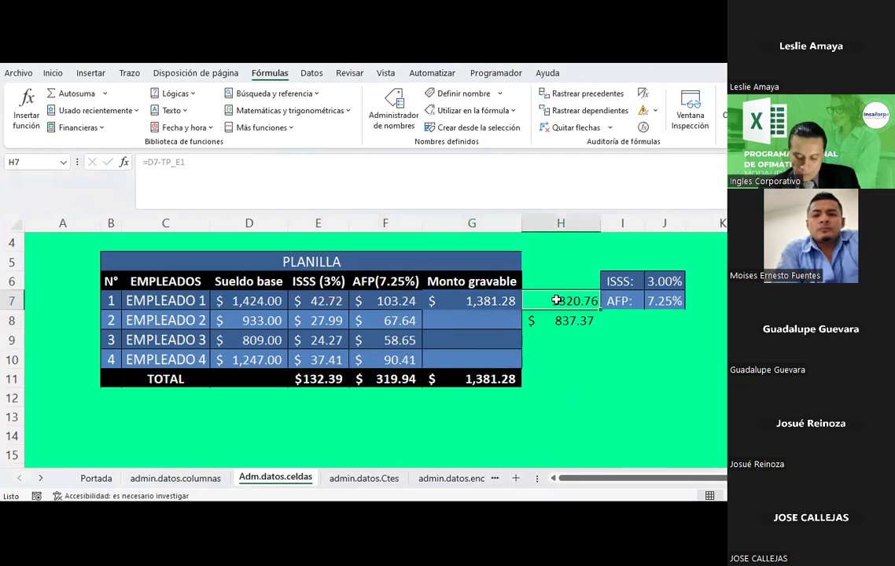
pyautogui.write('=E7')
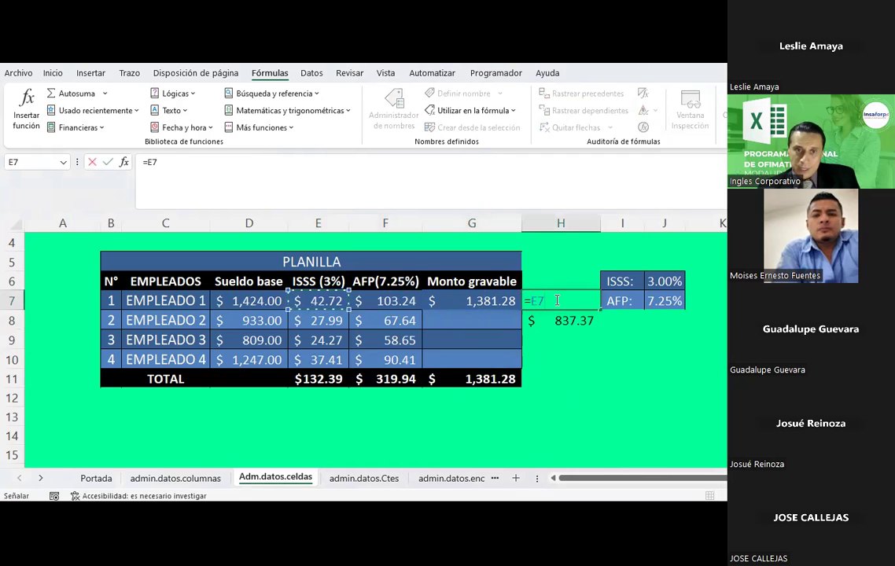
pyautogui.press('BackSpace')
pyautogui.press('BackSpace')
pyautogui.write('D7-E7-F7')
pyautogui.press('Return')
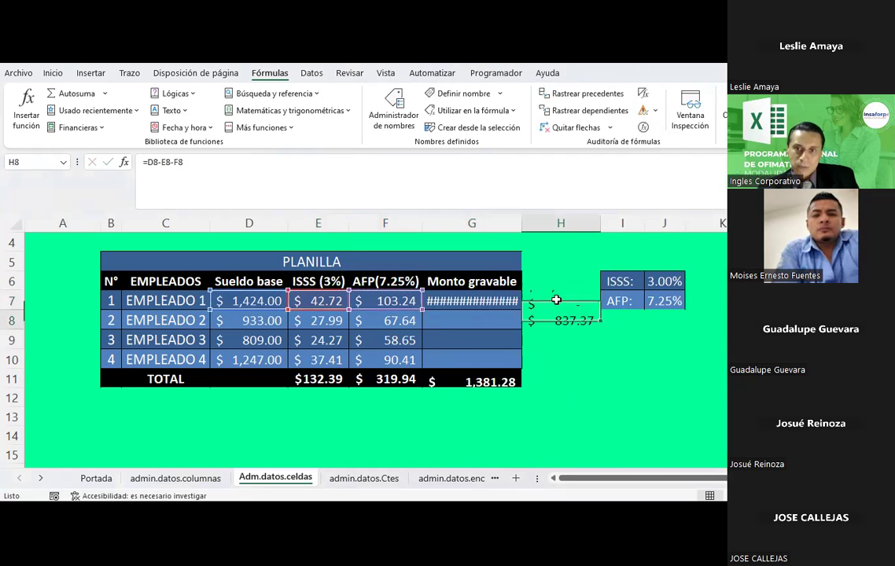
pyautogui.click(560, 299)
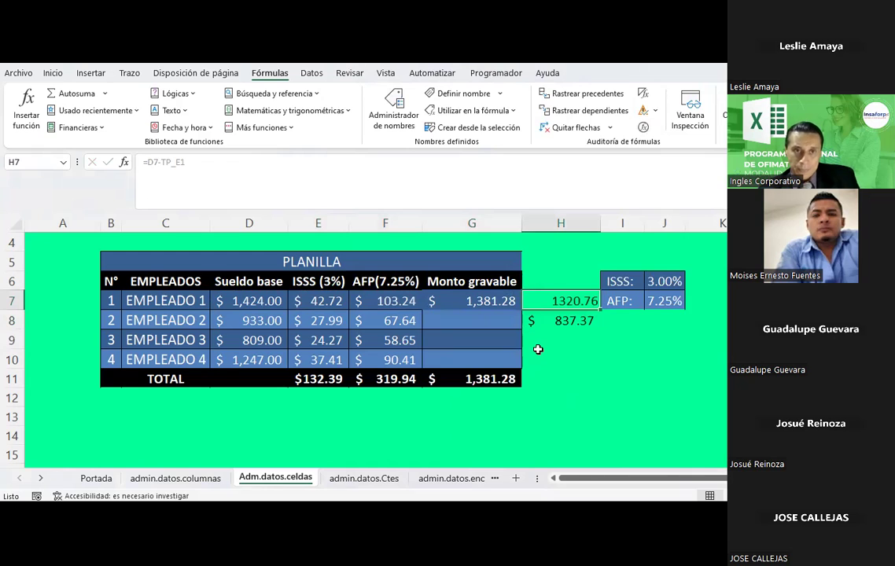
pyautogui.click(625, 376)
pyautogui.click(466, 303)
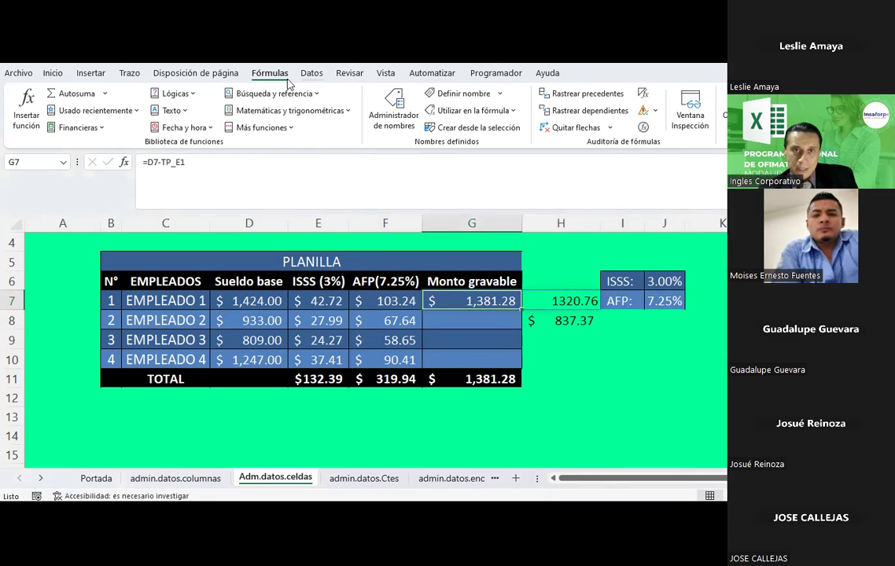
# Compare the formulas in G7 and H7, viewing G7's formula in the formula bar.
pyautogui.click(88, 73)
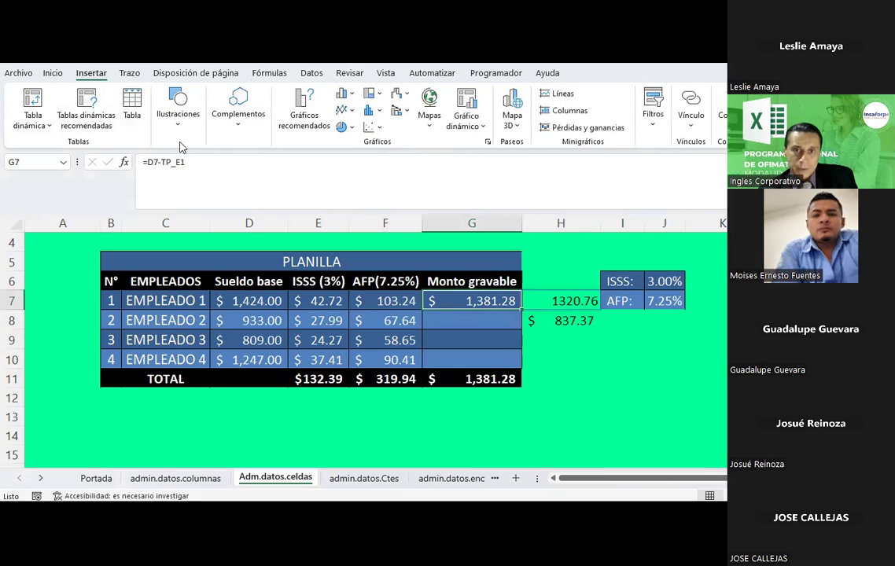
pyautogui.click(556, 297)
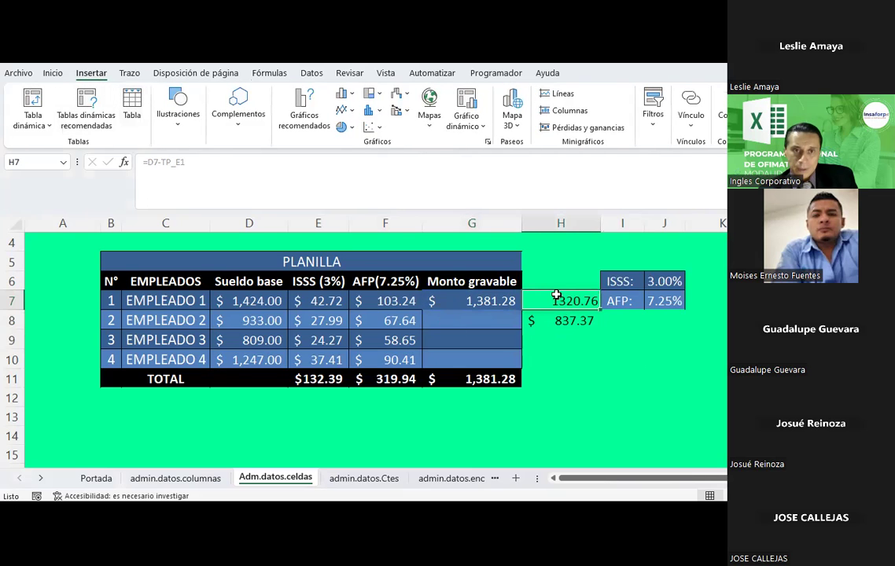
pyautogui.click(481, 294)
pyautogui.moveTo(549, 304); pyautogui.dragTo(553, 329)
pyautogui.click(594, 378)
pyautogui.click(578, 302)
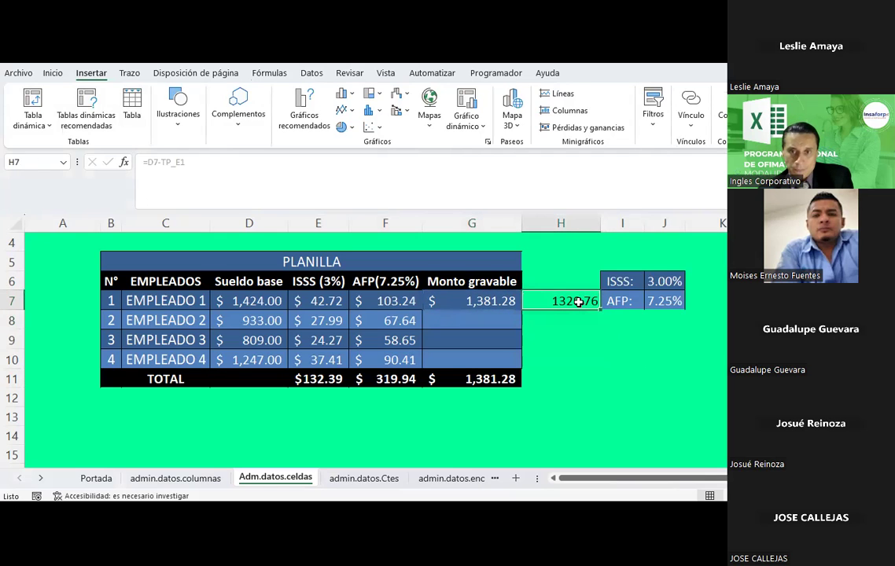
pyautogui.click(490, 301)
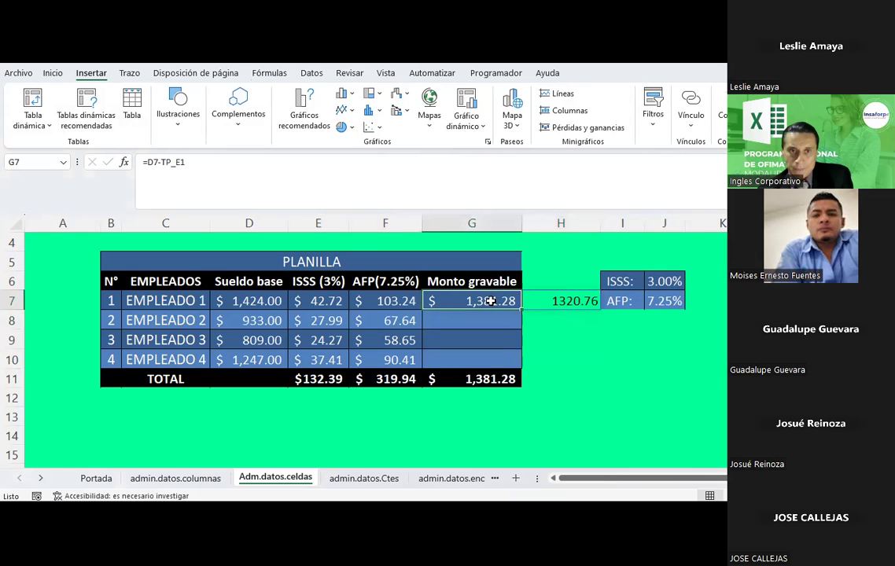
pyautogui.doubleClick(169, 162)
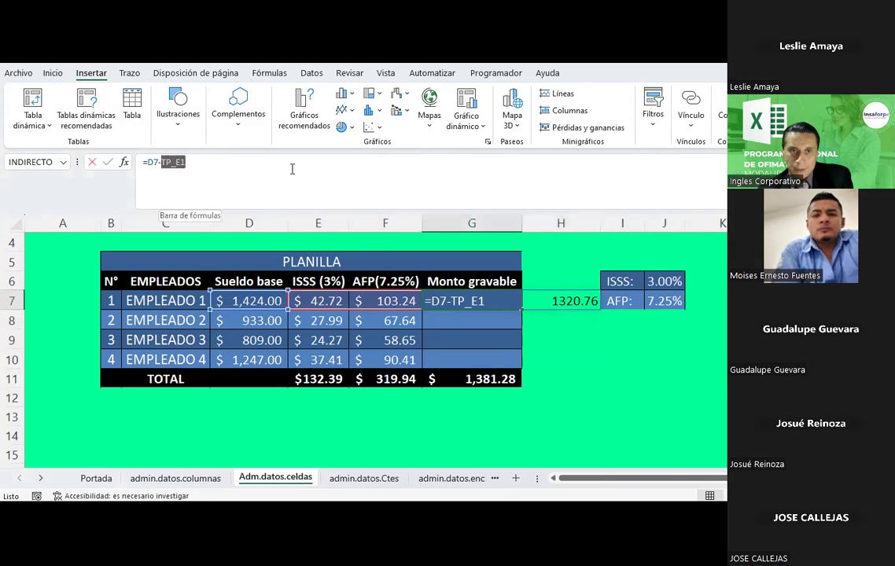
pyautogui.press('Escape')
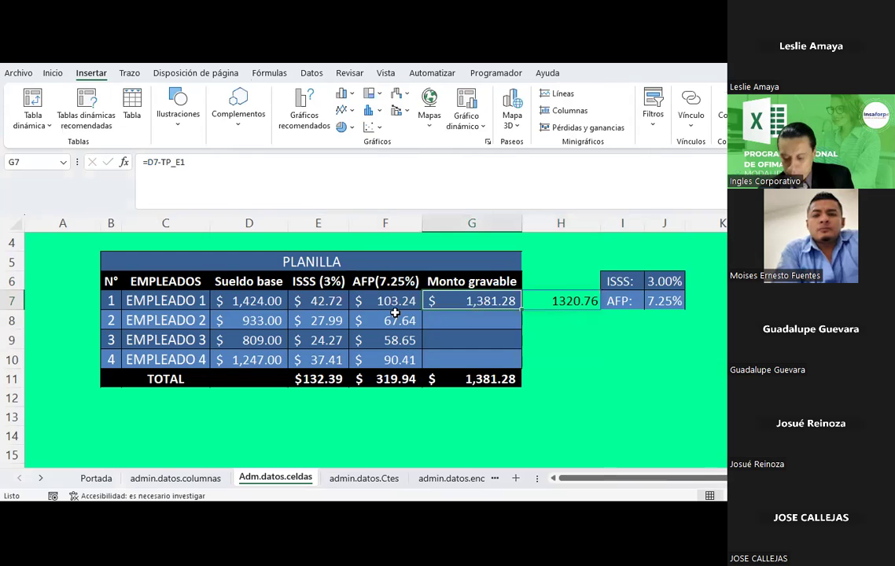
# Undo and re-enter =D7-TP_E1 in G7 for Empleado 1's Monto gravable.
pyautogui.hotkey('ctrl', 'z')
pyautogui.hotkey('ctrl', 'z')
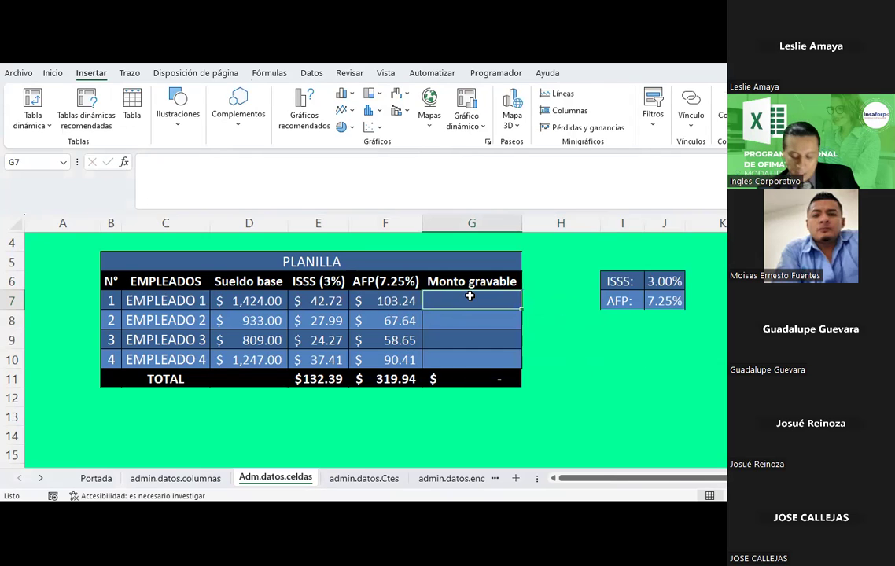
pyautogui.write('=')
pyautogui.press('Left')
pyautogui.press('Left')
pyautogui.press('Left')
pyautogui.write('-TP')
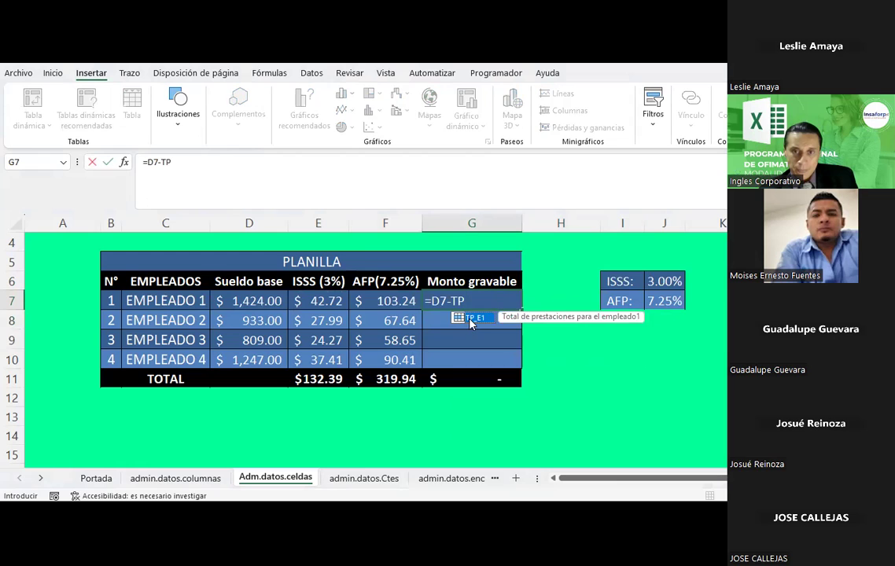
pyautogui.doubleClick(470, 319)
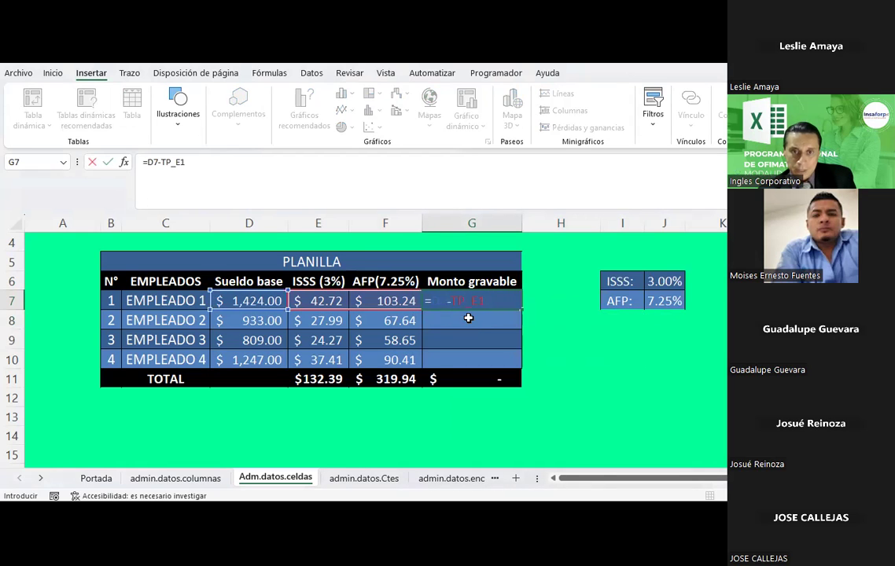
pyautogui.press('Return')
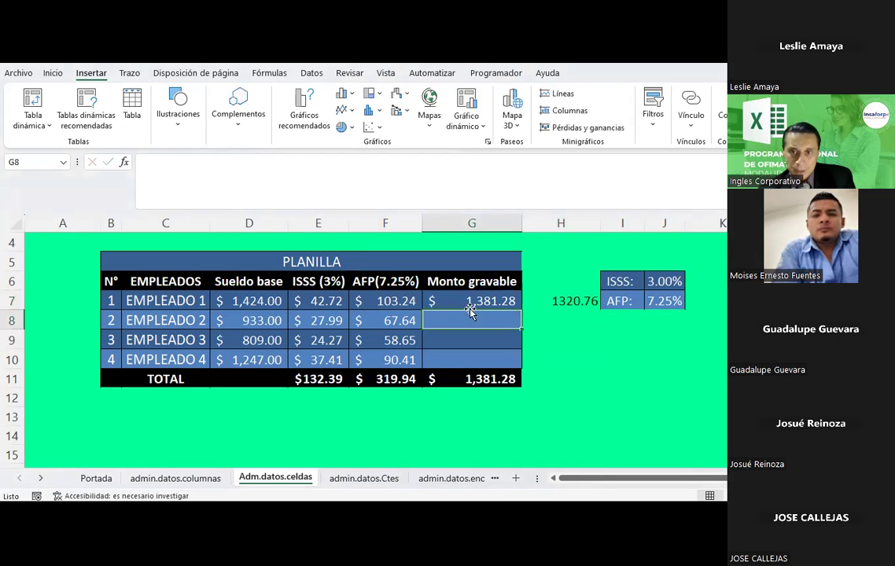
pyautogui.click(472, 301)
# Enter the check formula =+D7-E7-F7 in H8, showing $1,278.04.
pyautogui.click(564, 301)
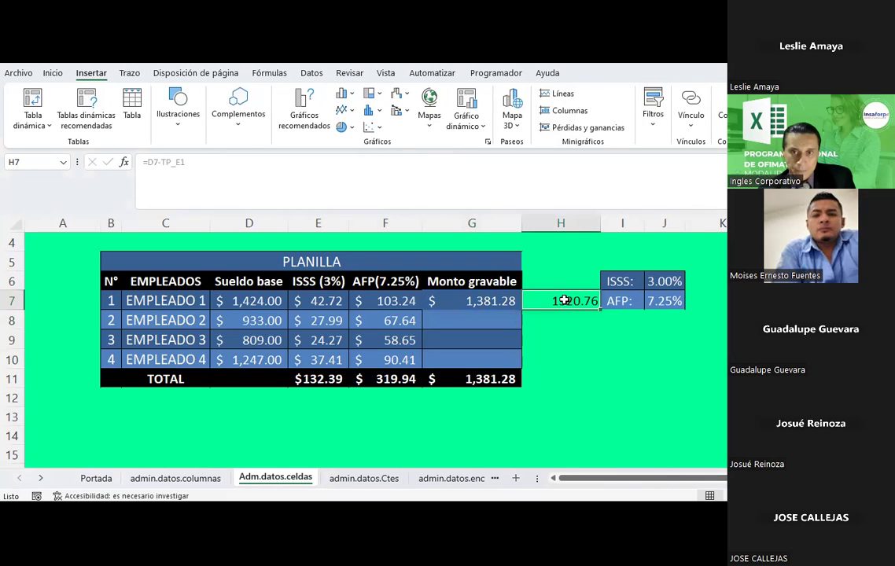
pyautogui.click(576, 326)
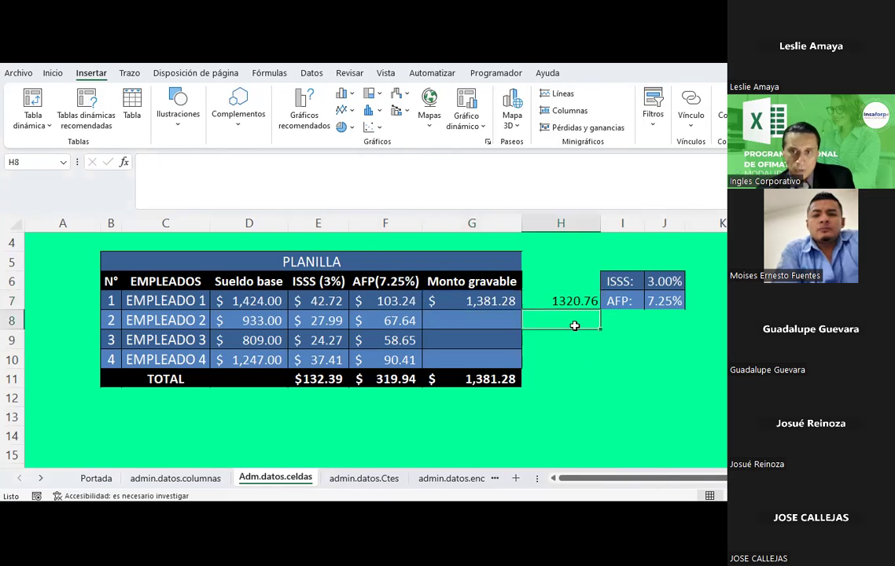
pyautogui.write('+')
pyautogui.press('Up')
pyautogui.press('Left')
pyautogui.press('Left')
pyautogui.press('Left')
pyautogui.press('Left')
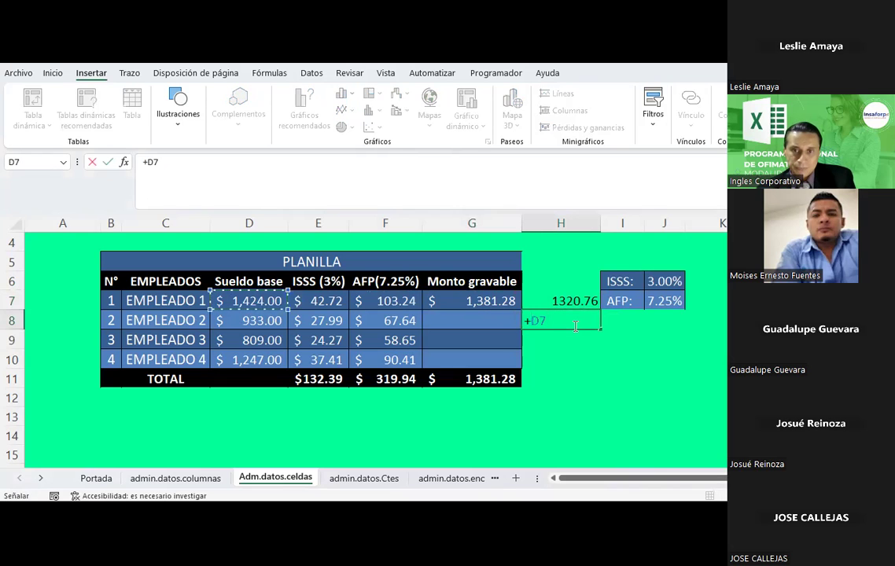
pyautogui.write('-')
pyautogui.press('Up')
pyautogui.press('Left')
pyautogui.press('Left')
pyautogui.press('Left')
pyautogui.write('-')
pyautogui.press('Up')
pyautogui.press('Left')
pyautogui.press('Left')
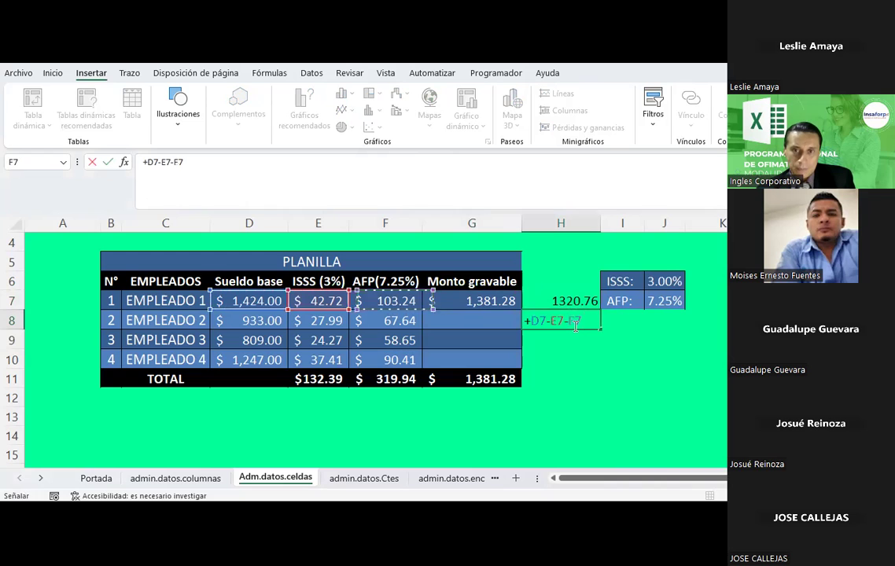
pyautogui.press('Return')
pyautogui.press('Up')
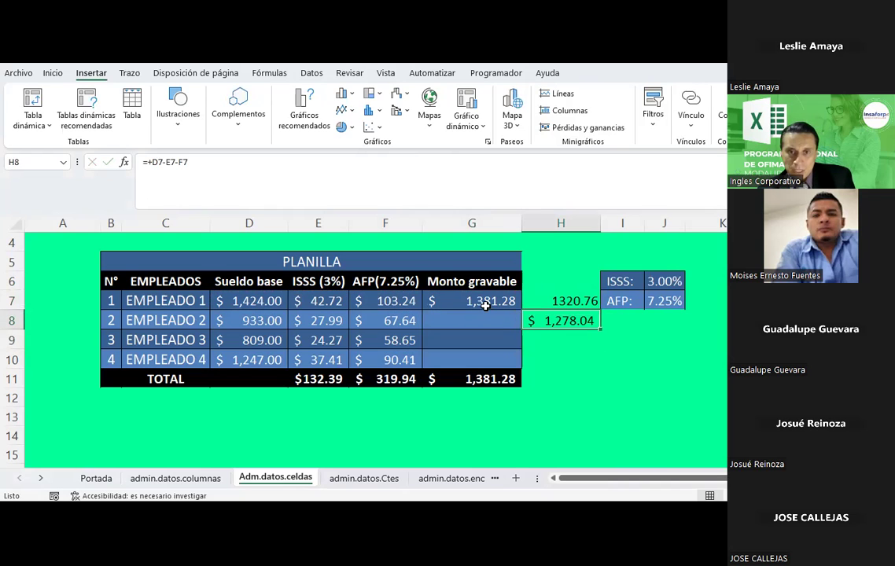
pyautogui.click(483, 301)
pyautogui.click(270, 72)
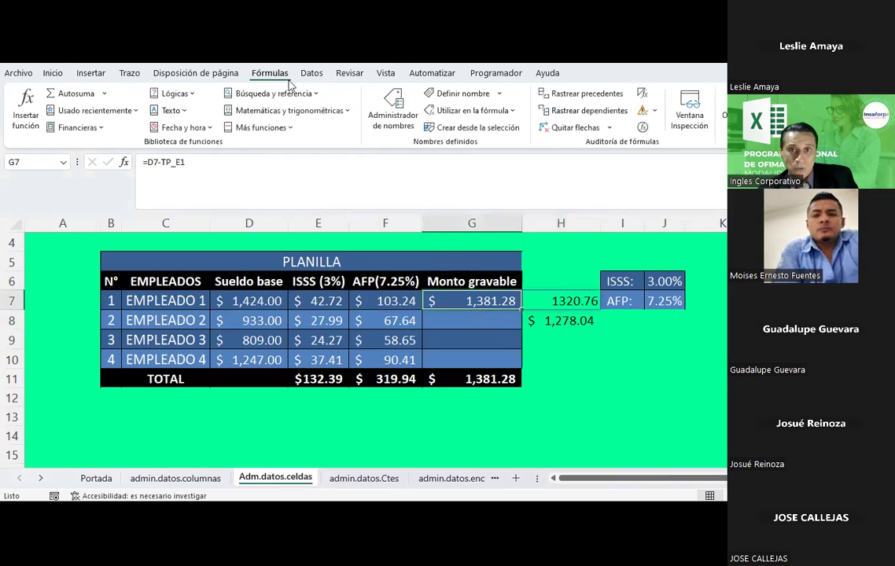
pyautogui.click(643, 128)
pyautogui.click(502, 285)
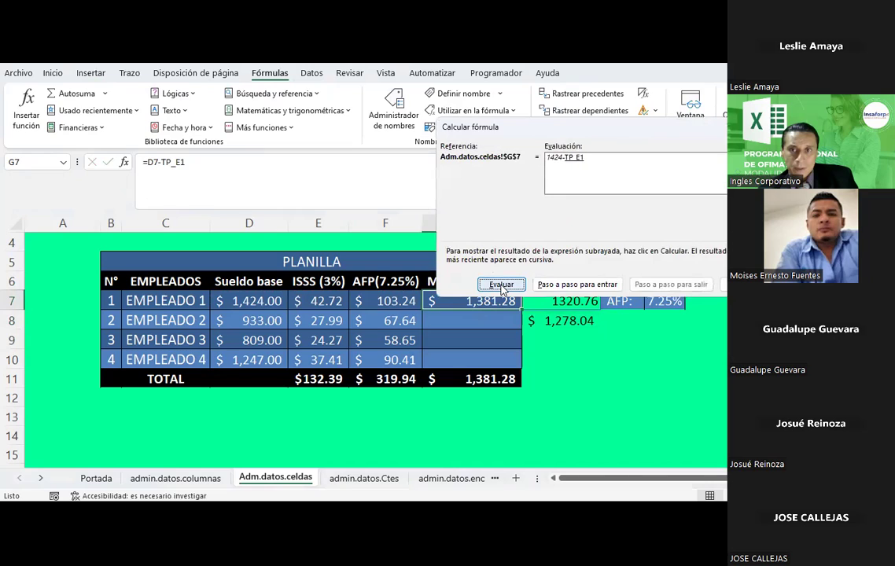
pyautogui.click(502, 284)
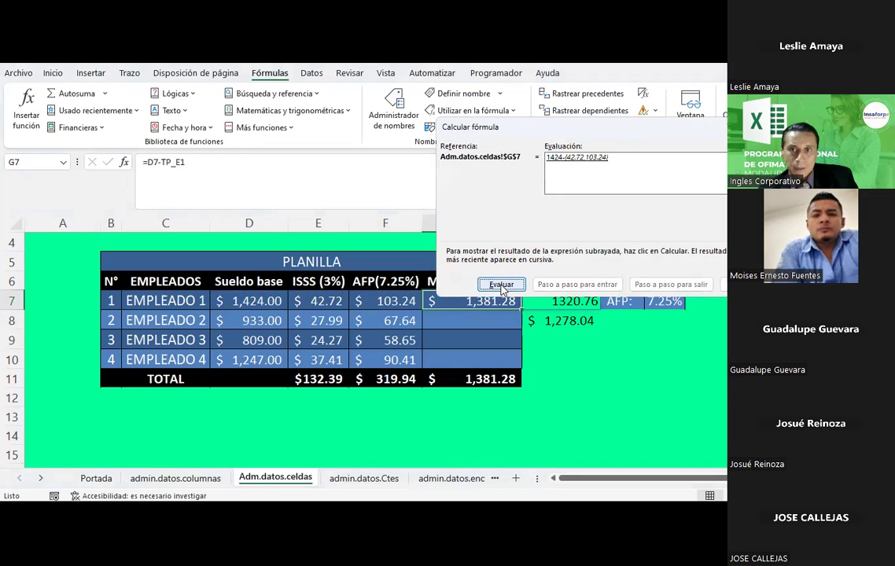
pyautogui.click(502, 285)
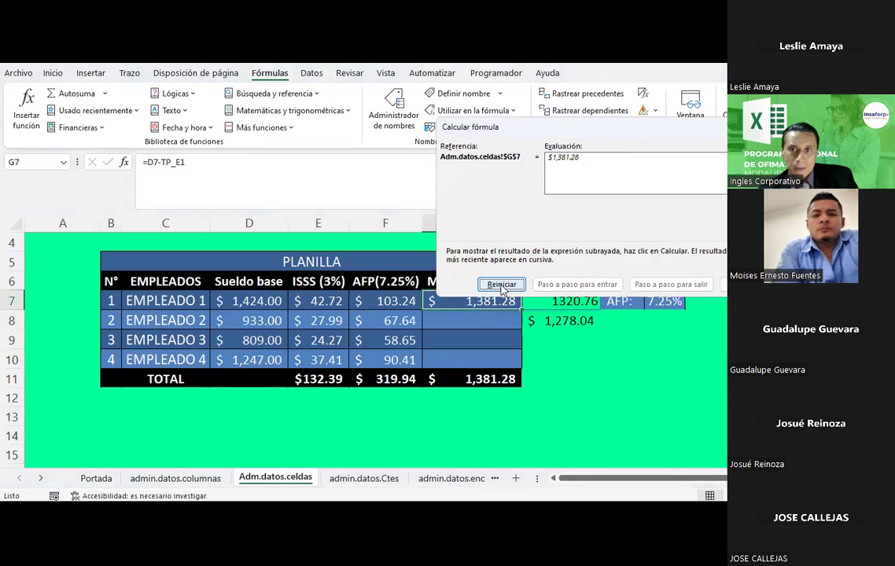
pyautogui.press('Escape')
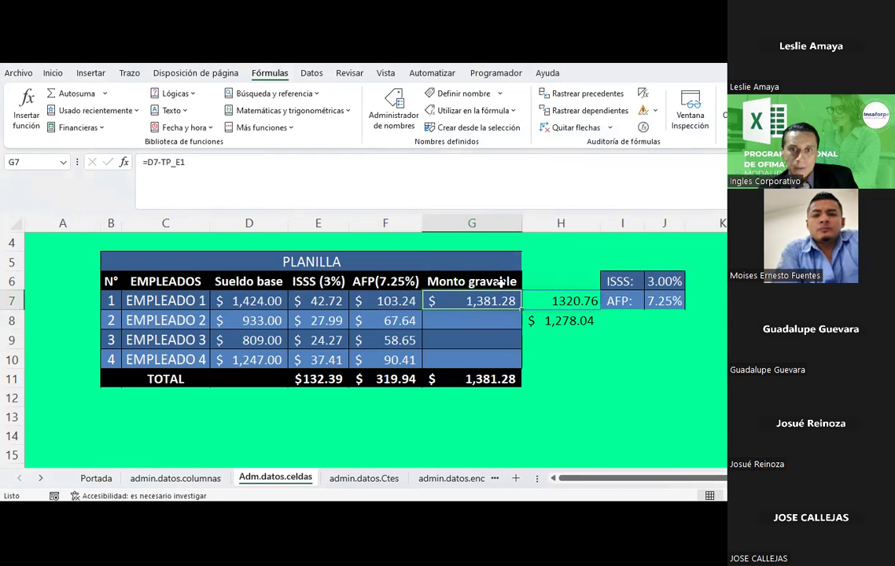
# Undo the scratch check value and currency format in H7 and H8.
pyautogui.click(548, 301)
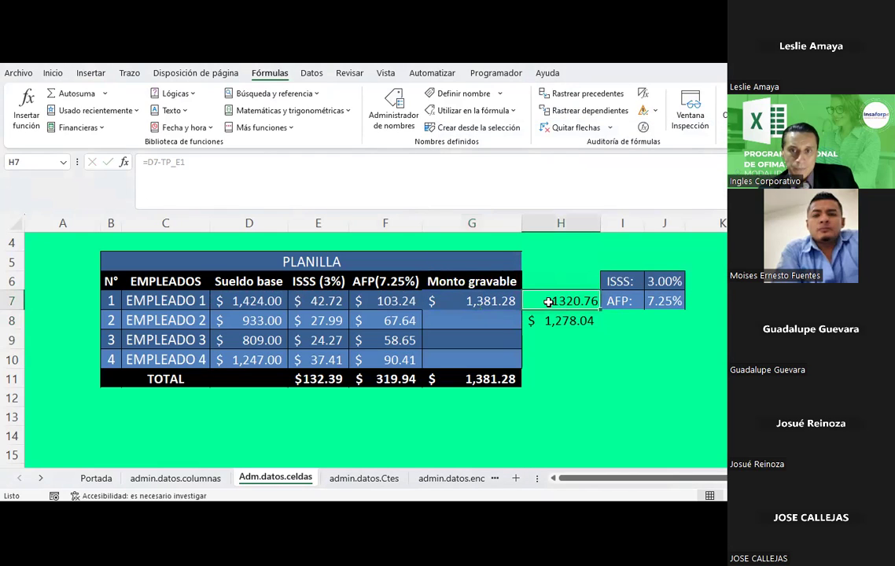
pyautogui.hotkey('ctrl', 'z')
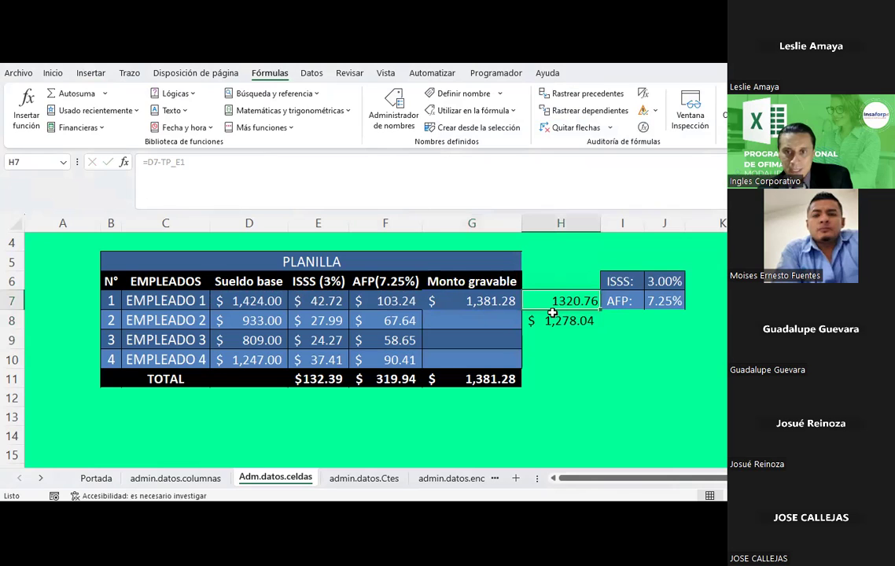
pyautogui.hotkey('ctrl', 'z')
# Change G7 to =D7-SUMA(TP_E1), giving 1,278.04, and clear the leftover 1320.76.
pyautogui.click(507, 301)
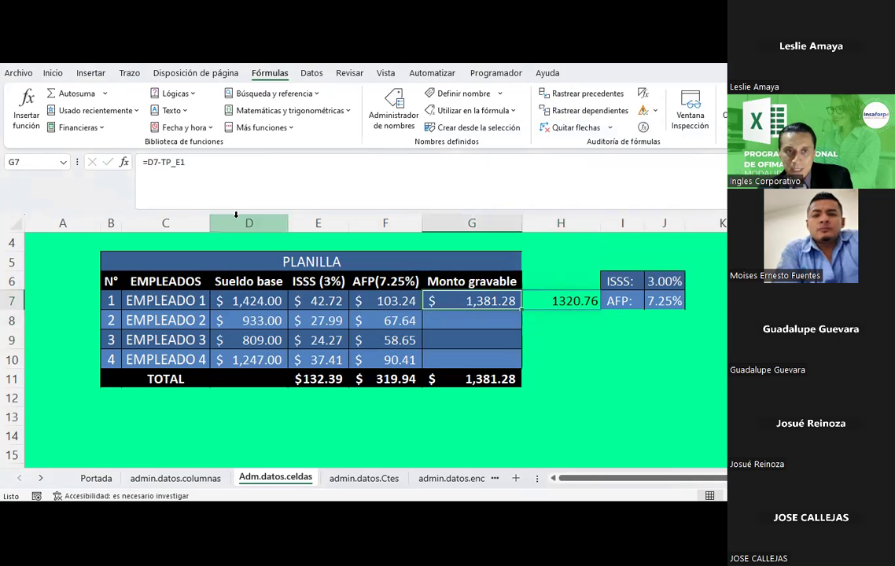
pyautogui.click(189, 163)
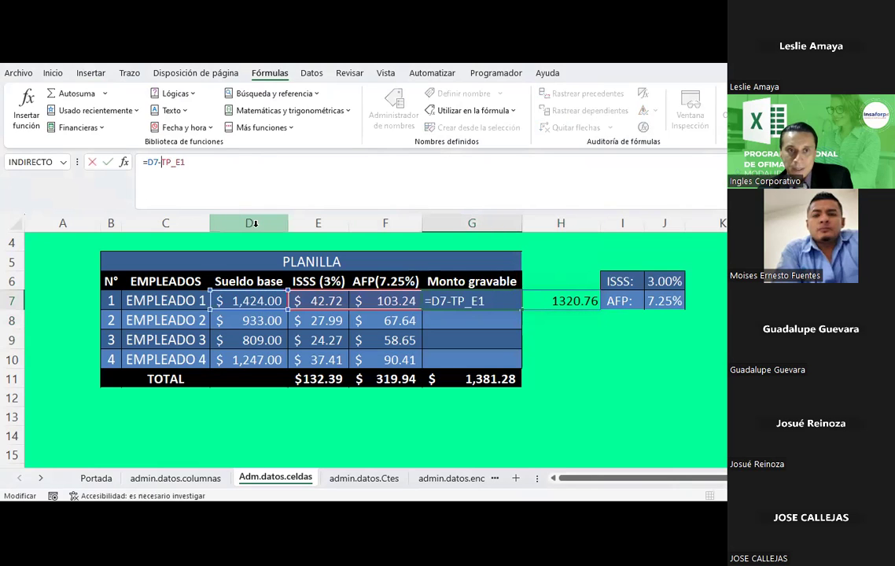
pyautogui.write('SUMA')
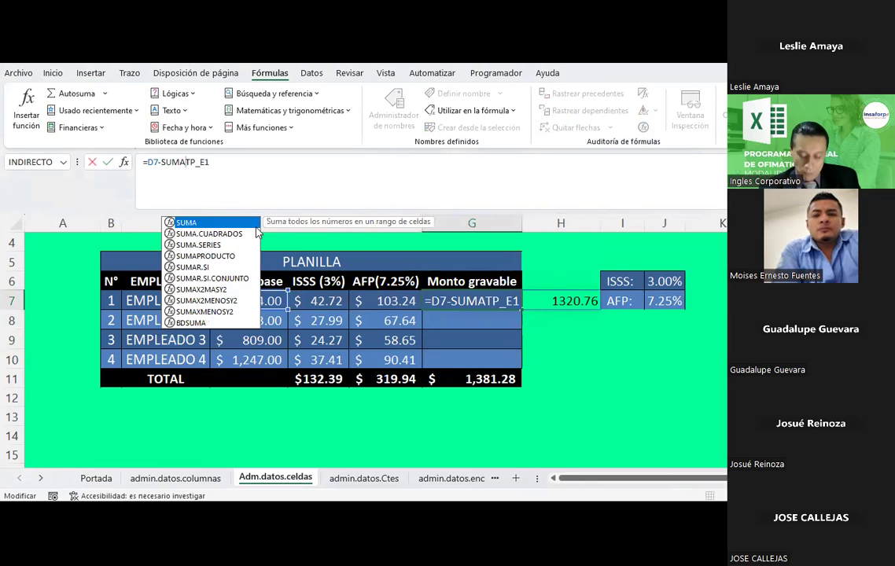
pyautogui.write('(')
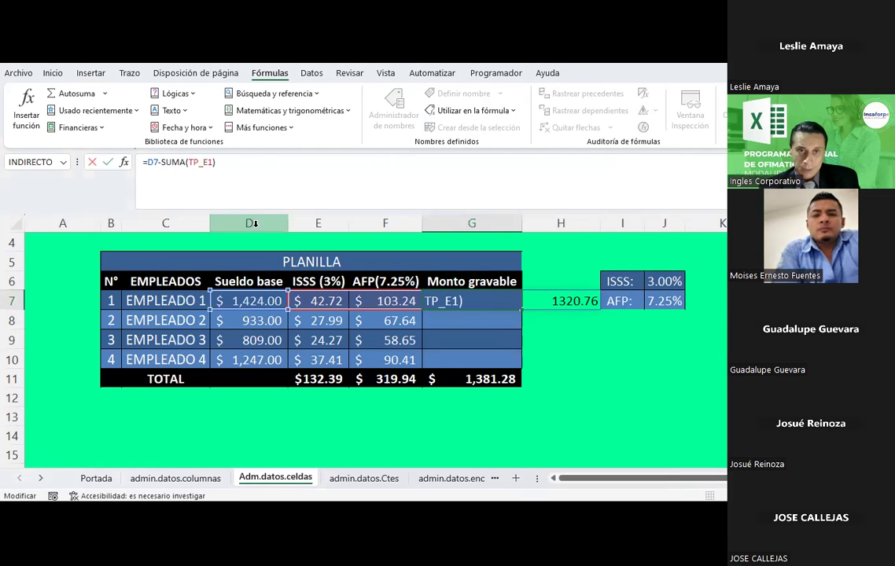
pyautogui.press('Return')
pyautogui.press('Up')
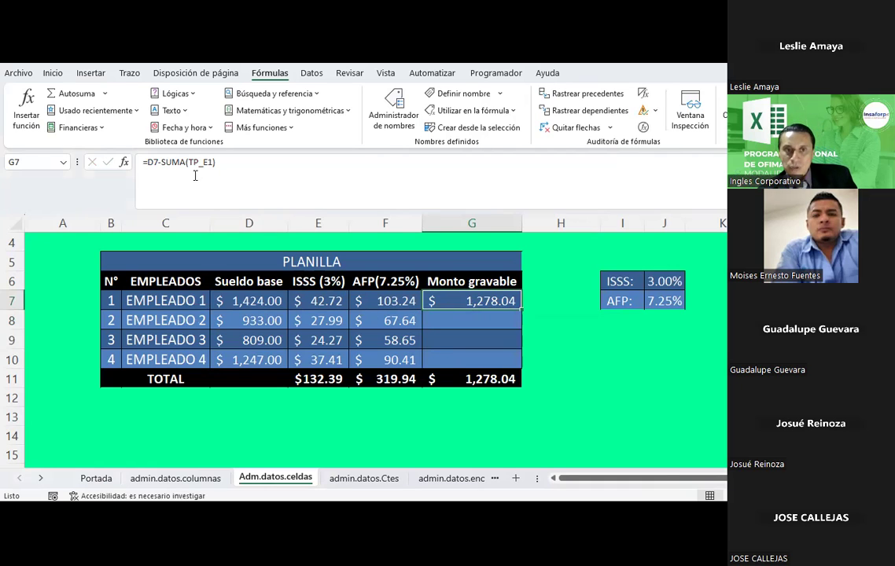
pyautogui.click(314, 300)
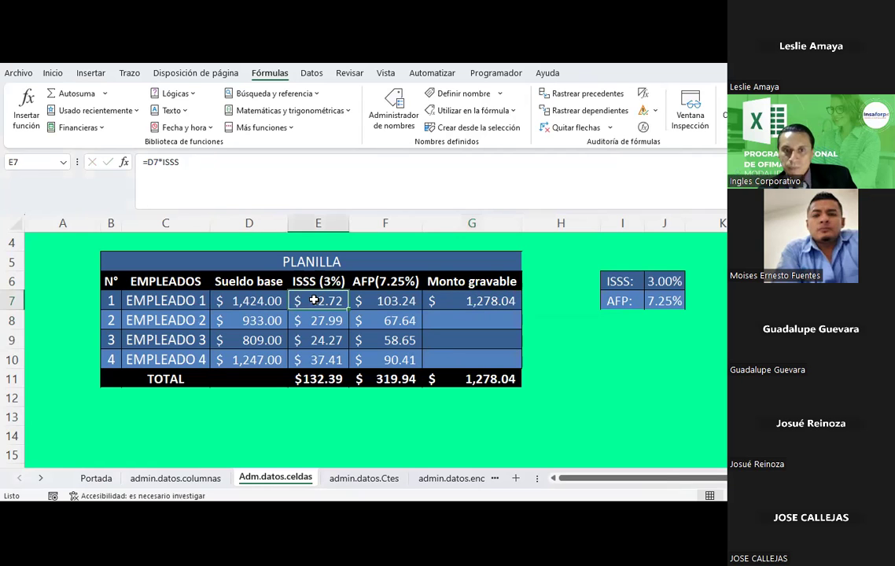
pyautogui.moveTo(314, 300); pyautogui.dragTo(386, 301)
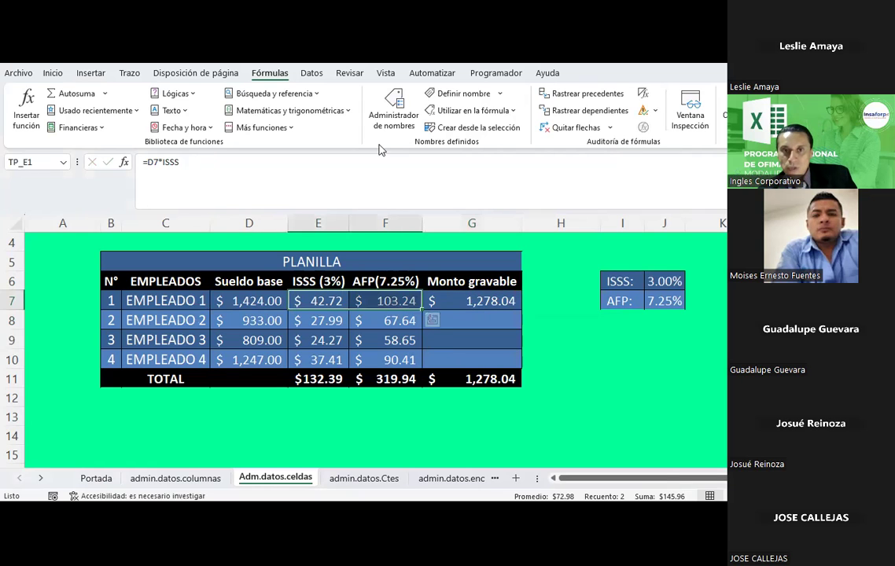
pyautogui.click(391, 112)
pyautogui.doubleClick(373, 118)
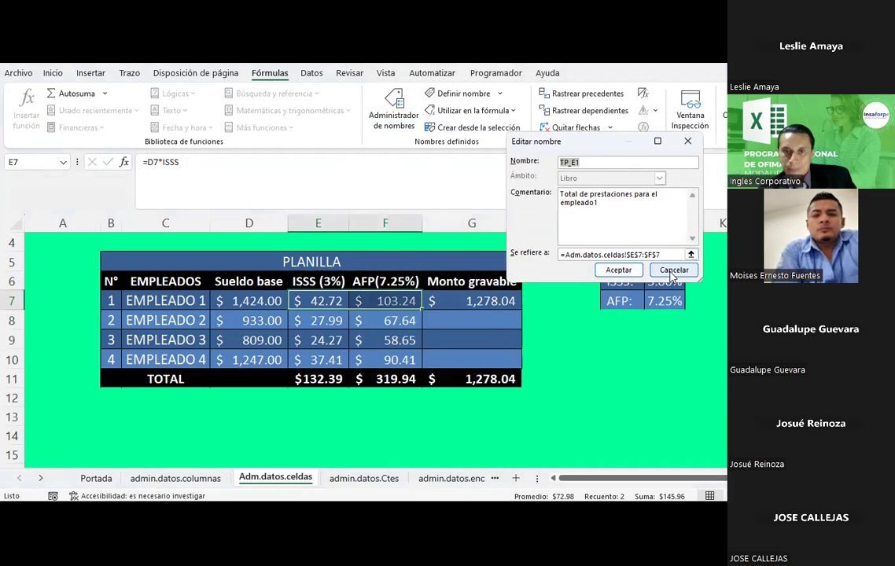
pyautogui.click(673, 271)
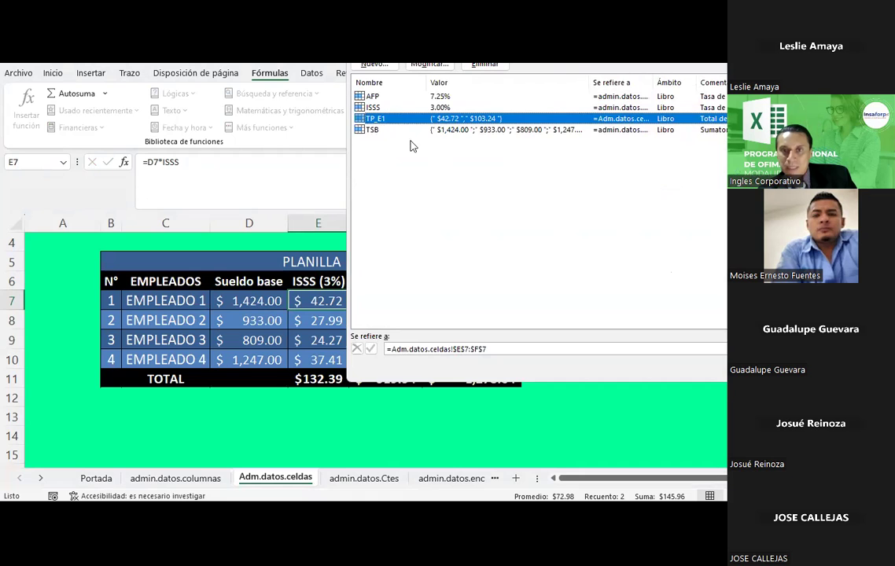
pyautogui.press('Escape')
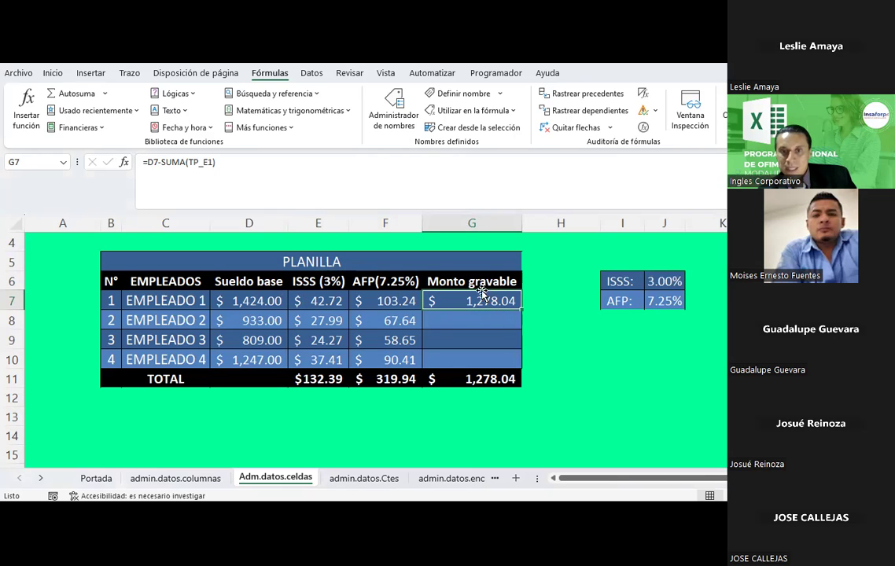
pyautogui.click(549, 337)
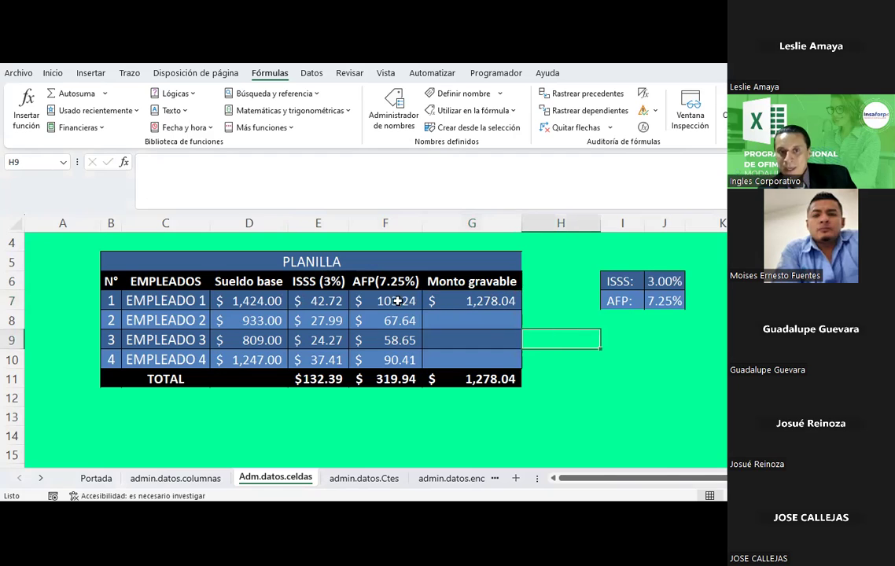
pyautogui.click(484, 299)
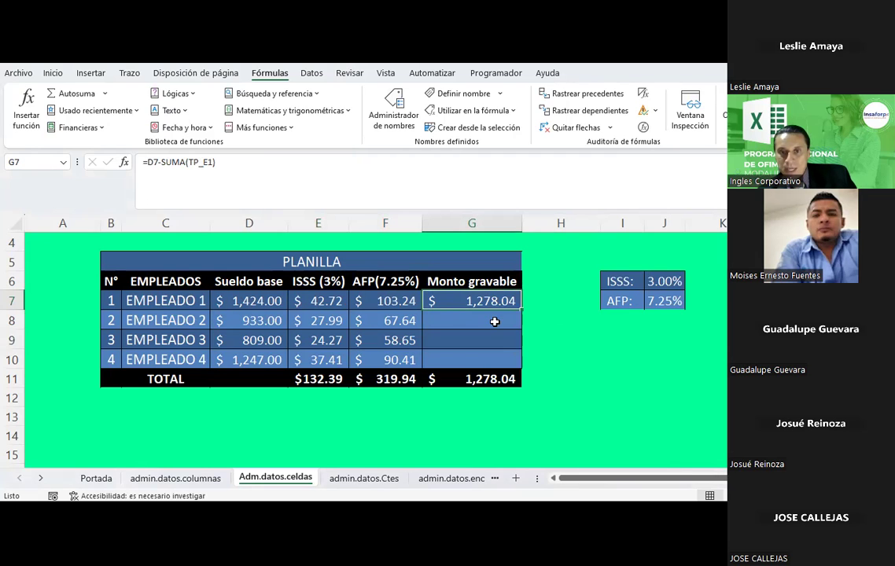
pyautogui.click(464, 322)
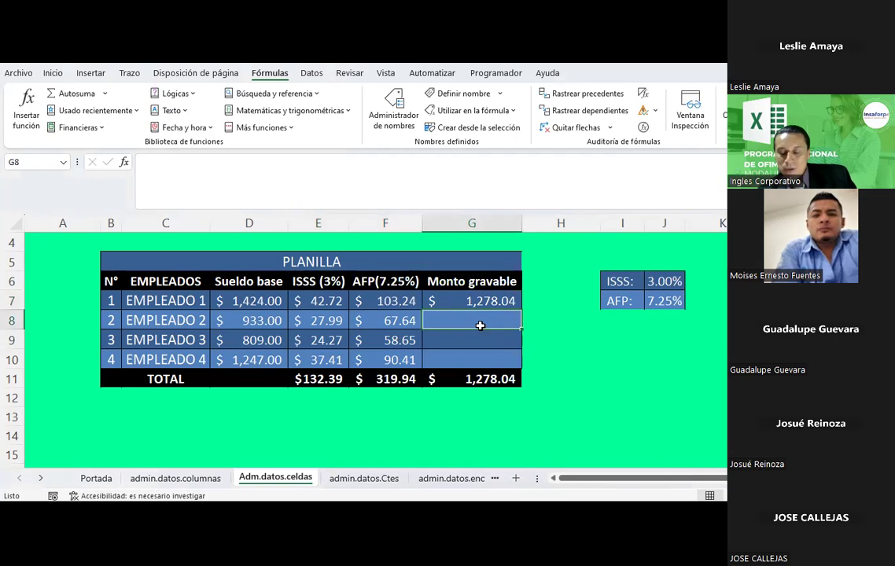
pyautogui.click(320, 299)
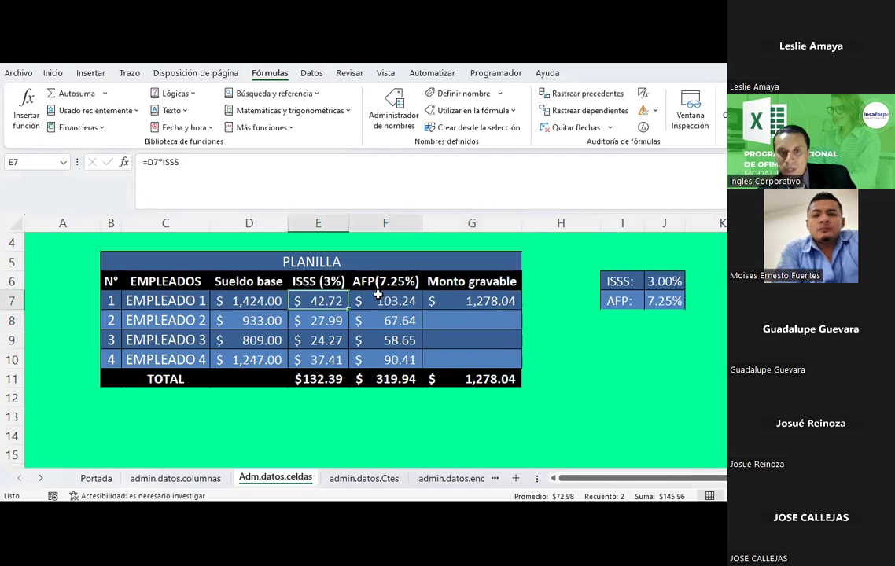
pyautogui.click(283, 320)
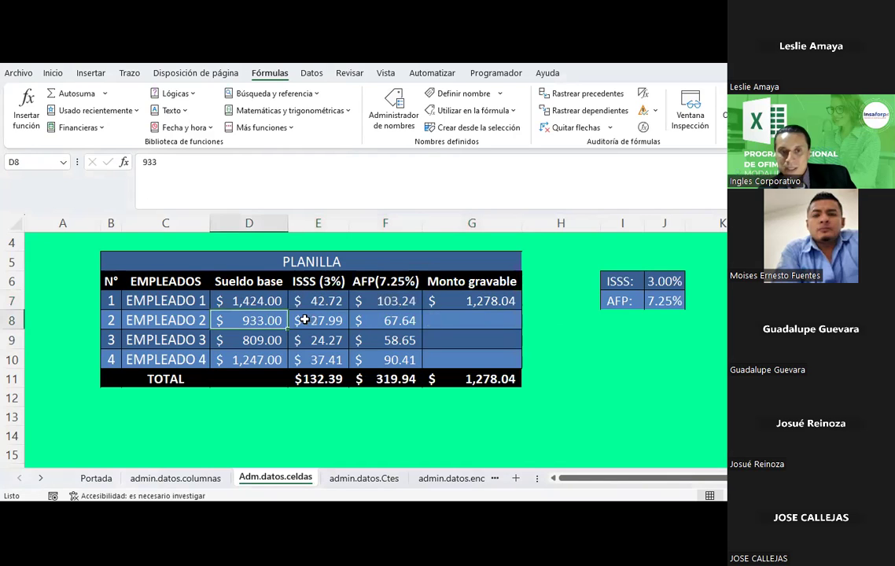
pyautogui.click(346, 299)
pyautogui.click(314, 340)
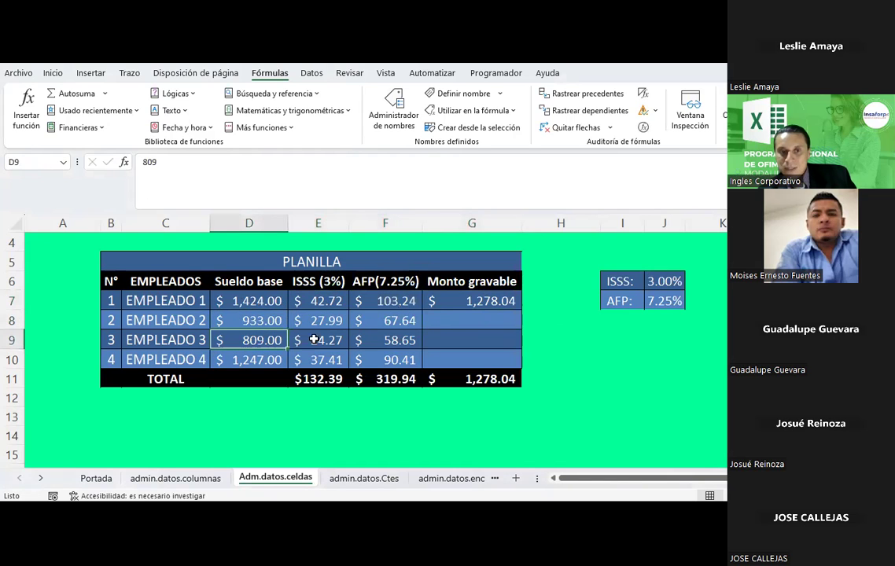
pyautogui.click(451, 321)
# Define the name TP_E2 for E8:F8 with a comment describing employee 2's total deductions.
pyautogui.moveTo(322, 318); pyautogui.dragTo(366, 317)
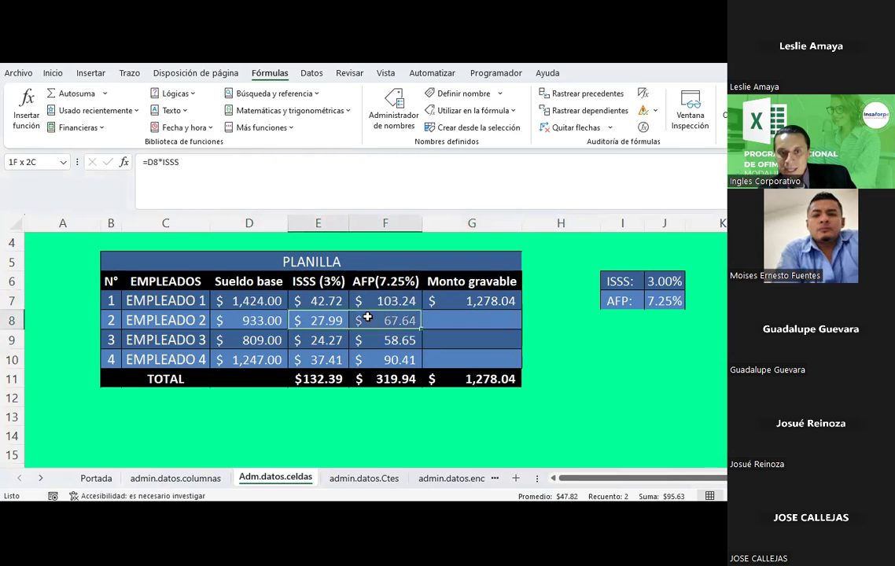
pyautogui.click(384, 102)
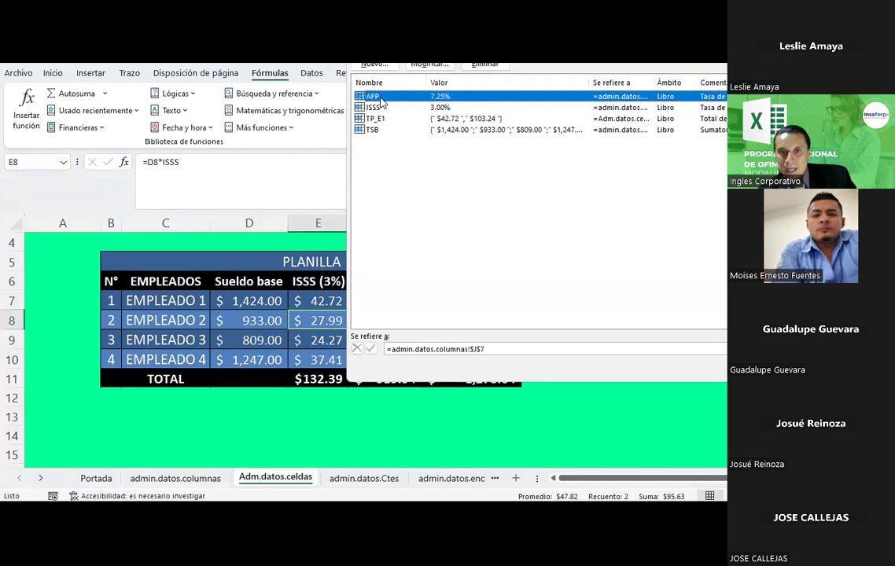
pyautogui.click(332, 66)
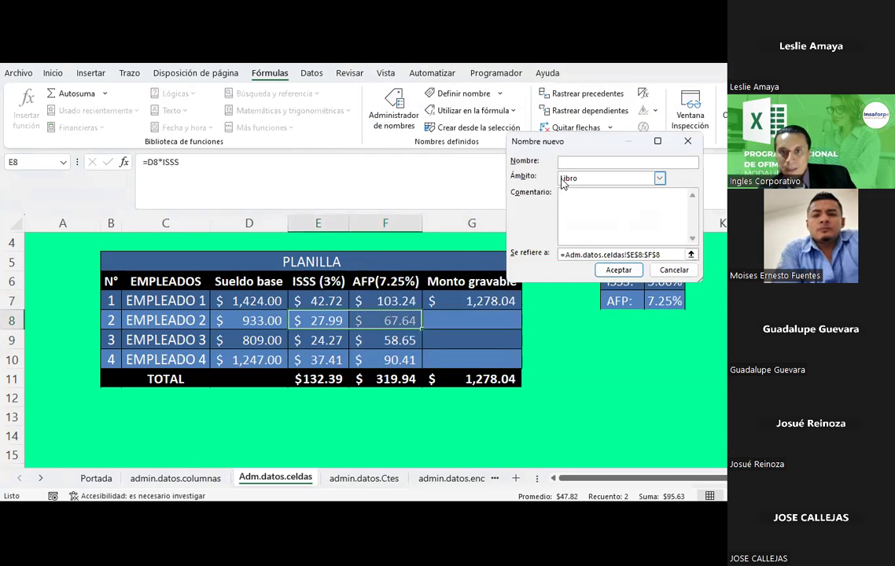
pyautogui.write('TP_E')
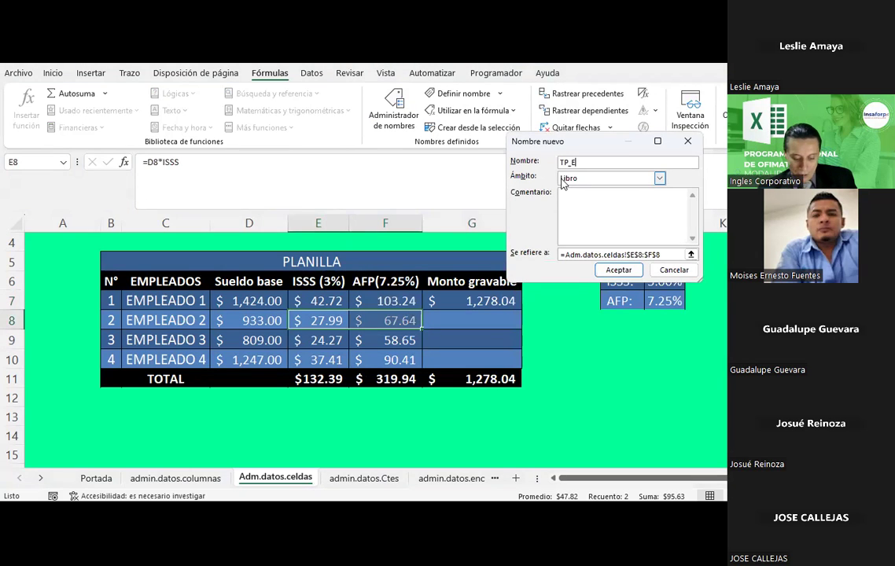
pyautogui.write('2')
pyautogui.press('Tab')
pyautogui.press('Tab')
pyautogui.write('Total de prestaciones para el empleado1')
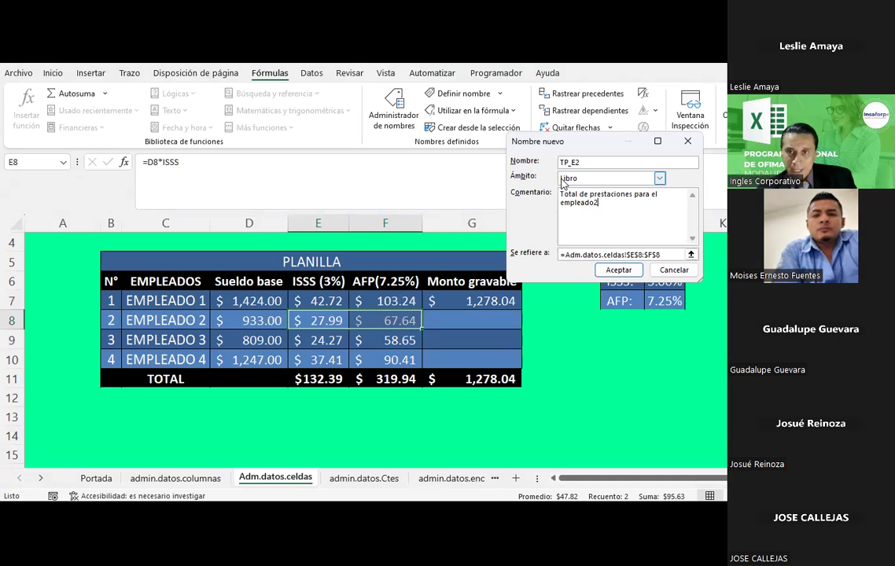
pyautogui.click(629, 273)
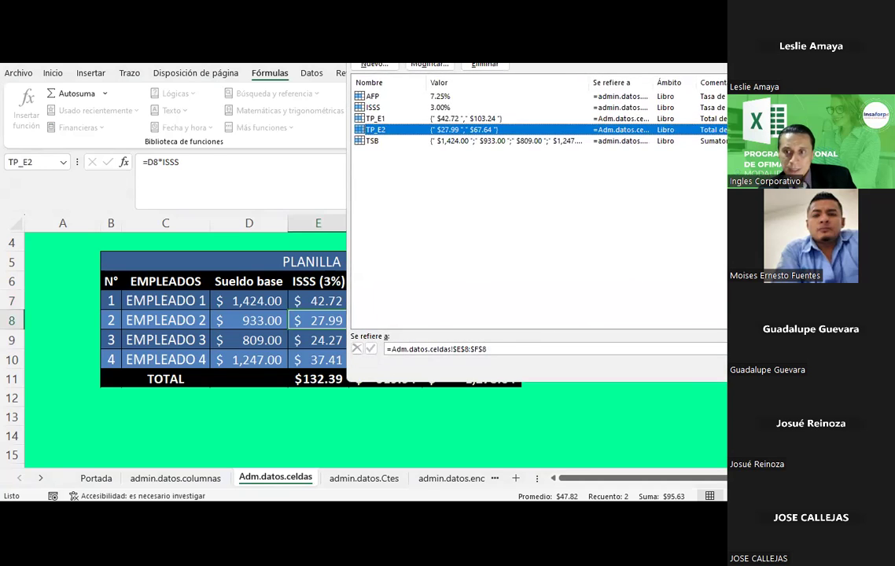
# Copy employee 1's Monto gravable formula from G7.
pyautogui.press('Escape')
pyautogui.click(486, 301)
pyautogui.hotkey('ctrl', 'c')
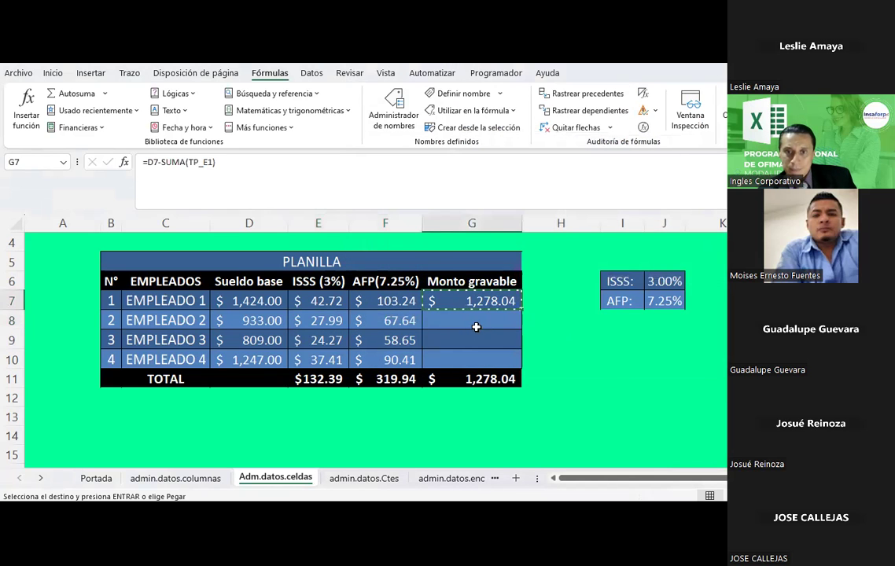
# Paste the formula into G8 and change it to use TP_E2, giving $837.37.
pyautogui.click(476, 322)
pyautogui.rightClick(478, 319)
pyautogui.click(514, 180)
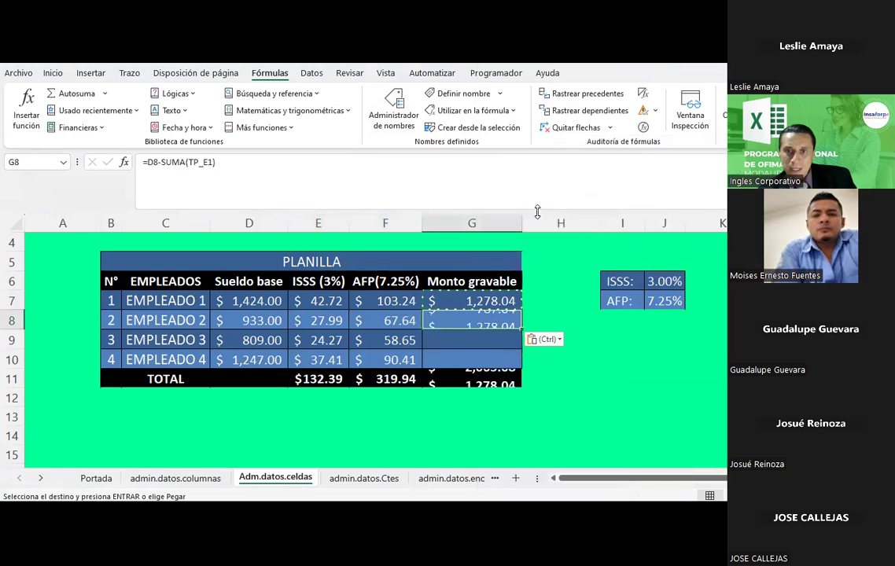
pyautogui.click(209, 161)
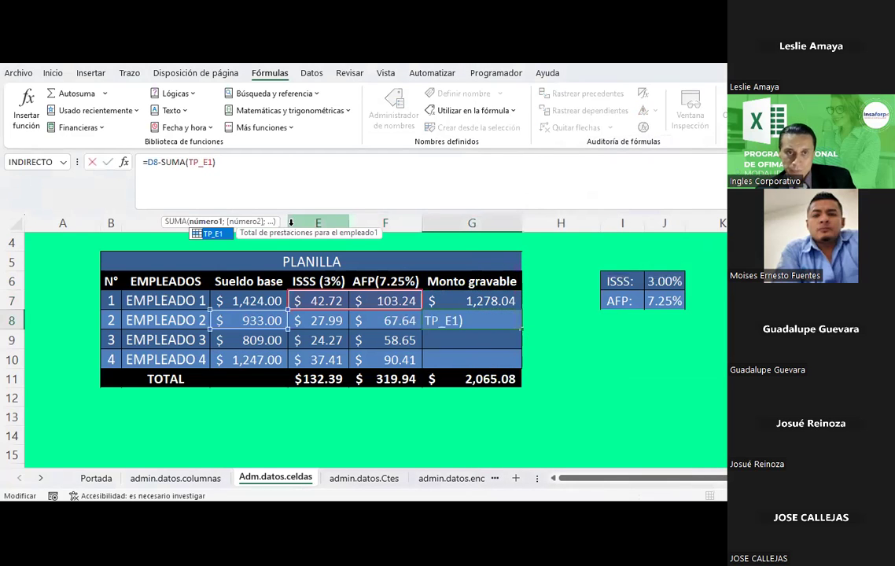
pyautogui.press('BackSpace')
pyautogui.write('2')
pyautogui.press('Return')
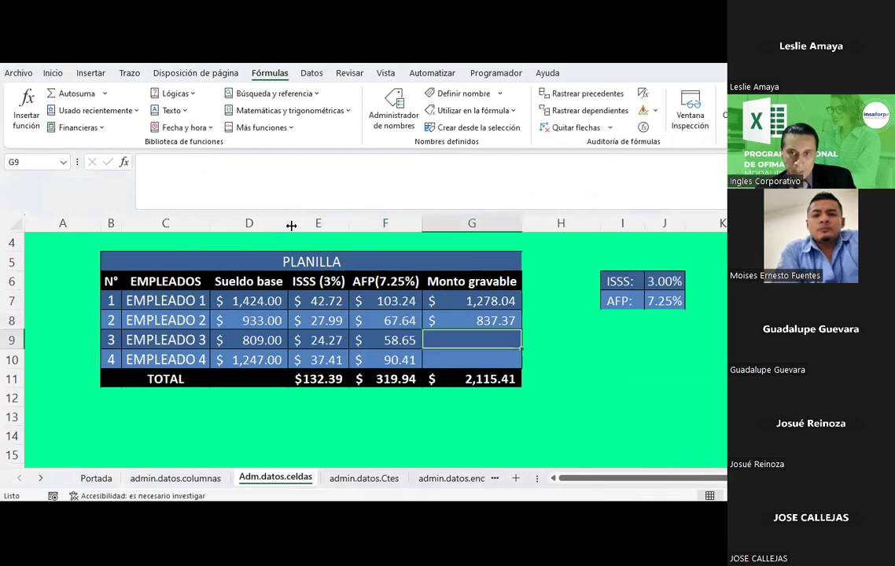
# Add a check =D8-E8-F8 in H8 confirming 837.37.
pyautogui.click(547, 324)
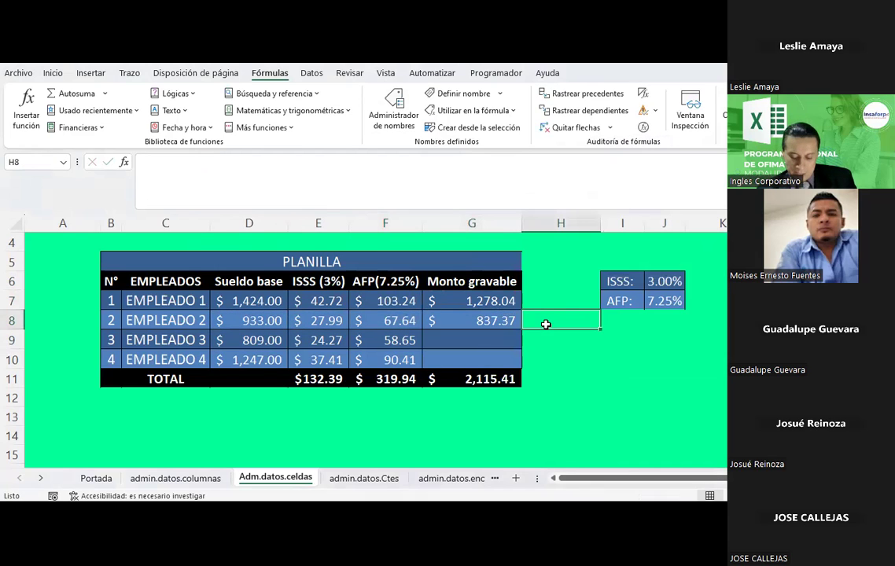
pyautogui.write('=')
pyautogui.press('Left')
pyautogui.press('Left')
pyautogui.write('D8-E8-')
pyautogui.press('Left')
pyautogui.press('Left')
pyautogui.press('Return')
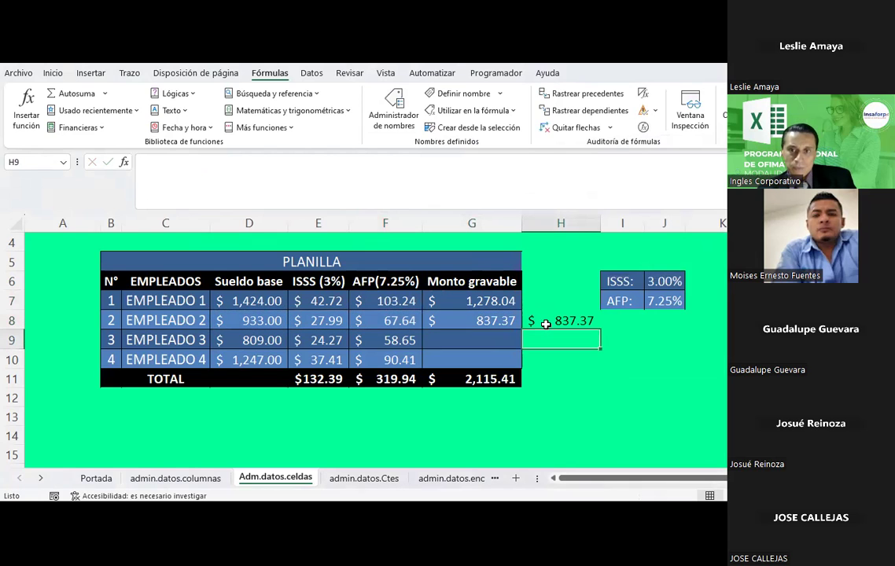
pyautogui.click(547, 324)
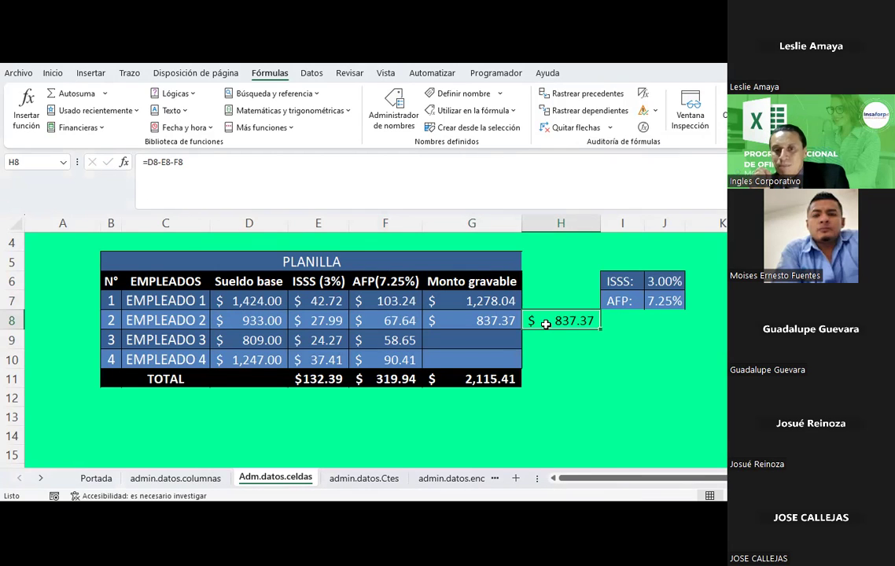
# Clear the H8 check value and review the deduction and Monto gravable formulas in E7:G8.
pyautogui.press('Delete')
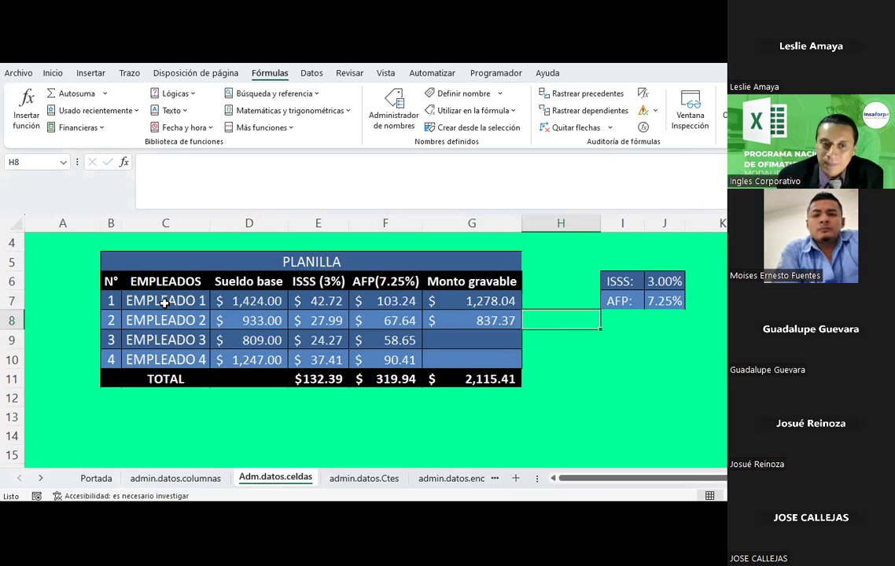
pyautogui.moveTo(338, 301); pyautogui.dragTo(410, 300)
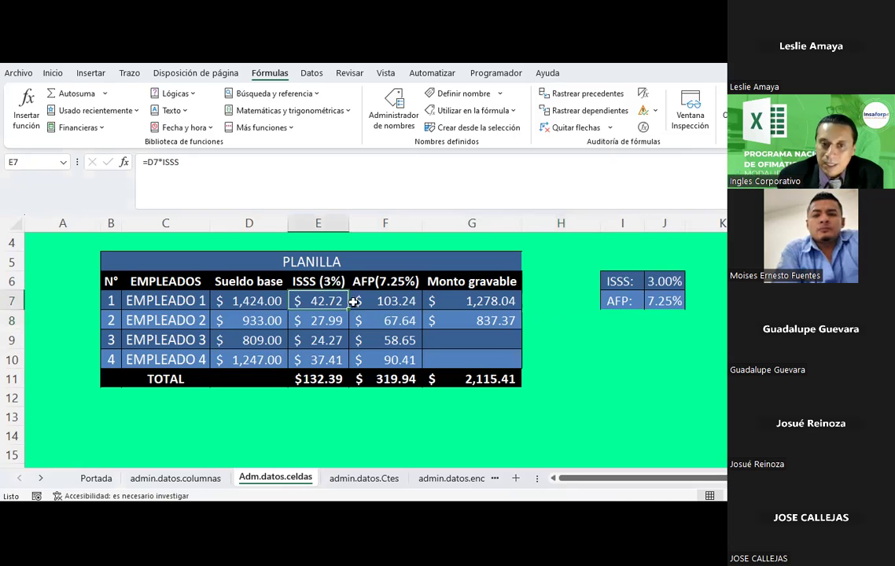
pyautogui.click(398, 340)
pyautogui.click(398, 360)
pyautogui.moveTo(476, 302); pyautogui.dragTo(476, 319)
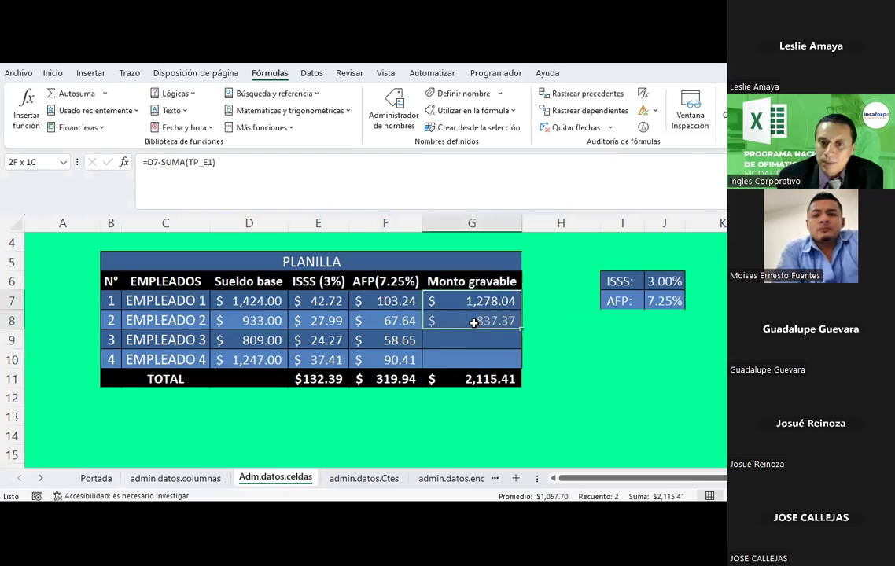
pyautogui.click(472, 318)
pyautogui.click(460, 301)
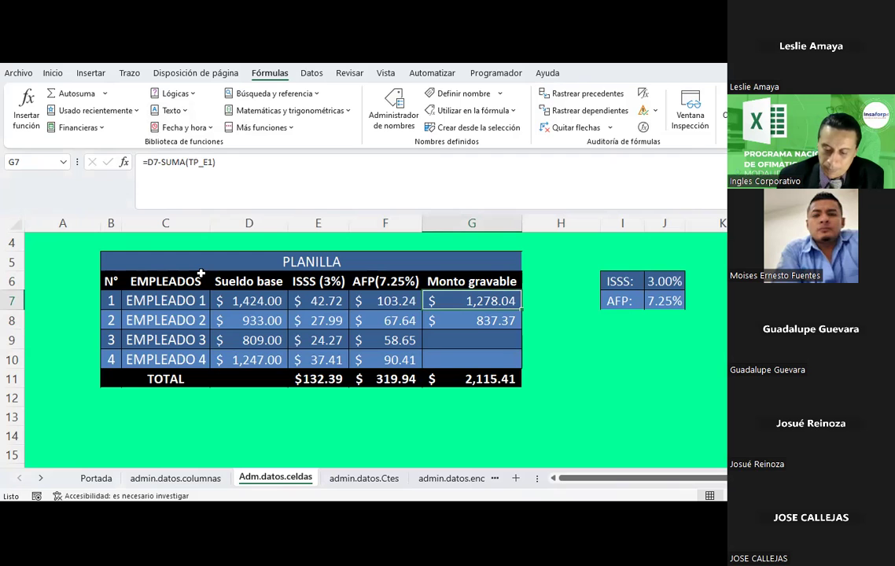
pyautogui.click(350, 480)
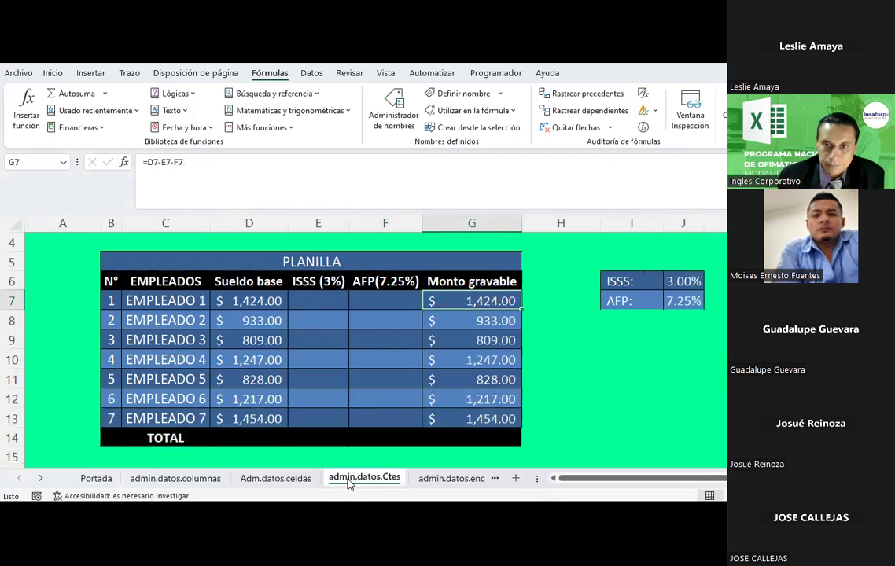
pyautogui.click(319, 379)
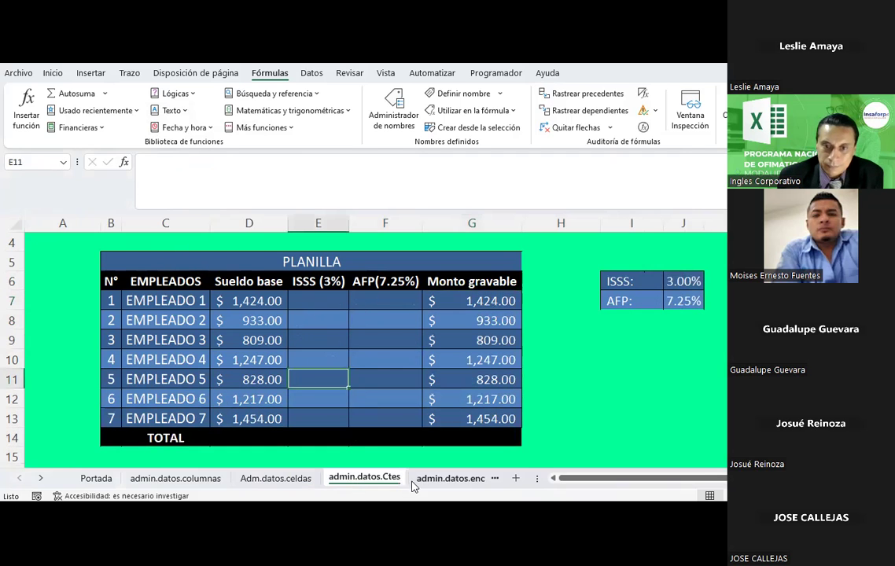
pyautogui.click(429, 478)
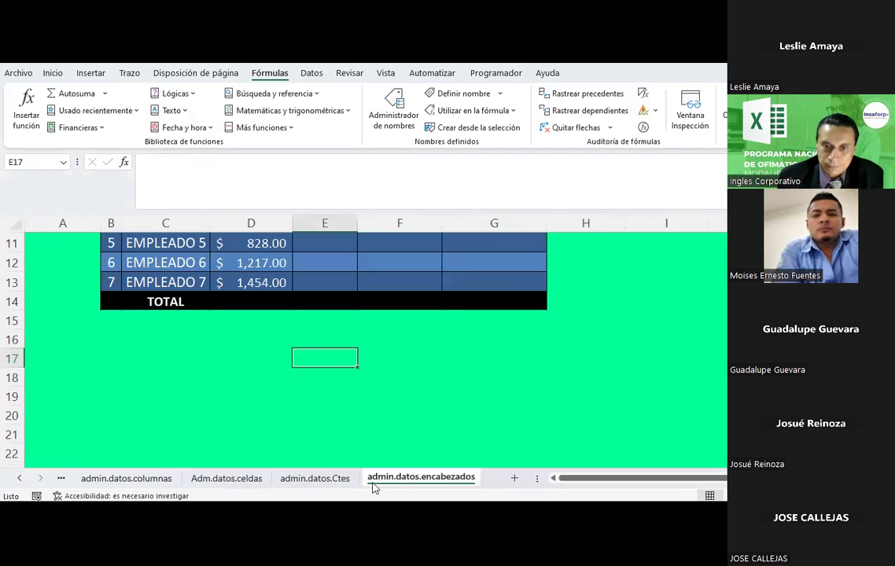
pyautogui.click(255, 480)
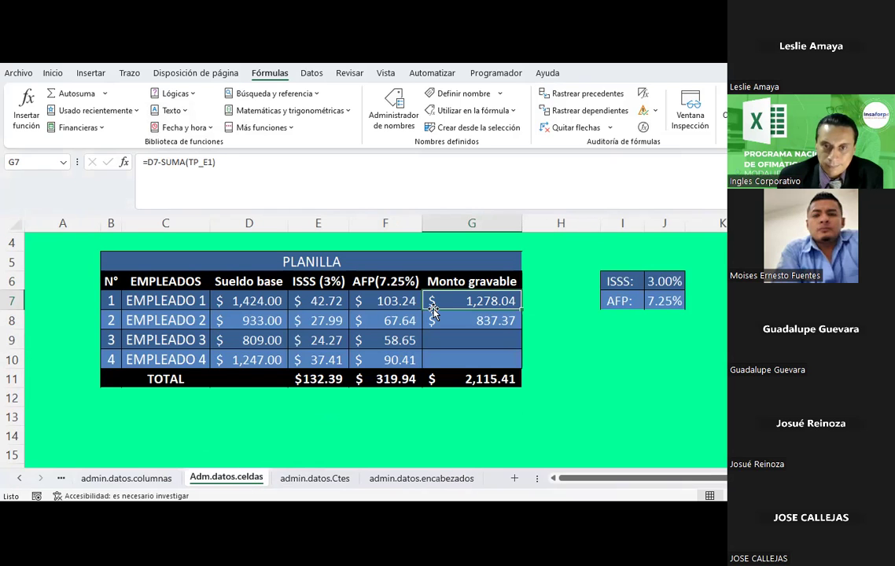
pyautogui.click(453, 320)
pyautogui.click(450, 339)
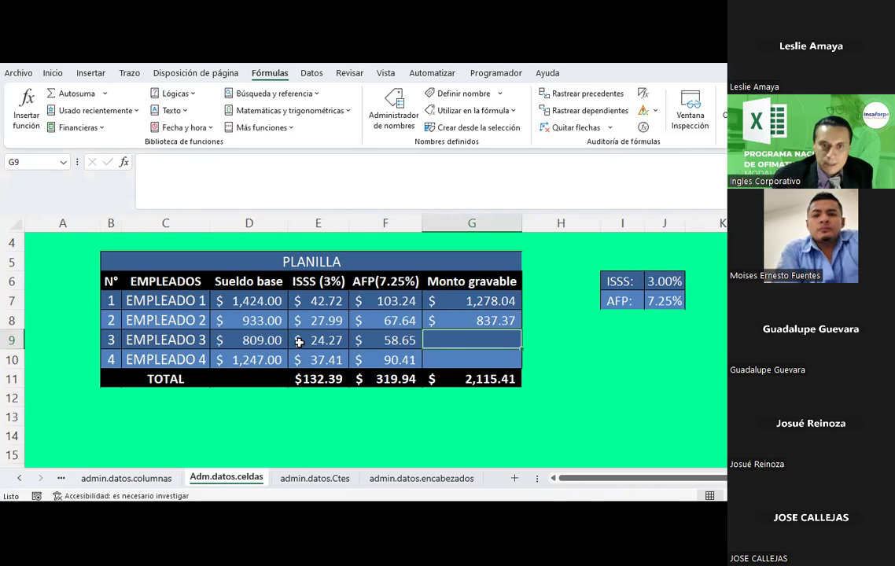
# Name E9:F9 as TP_E3, with a comment describing total prestaciones for employee 3.
pyautogui.moveTo(297, 340); pyautogui.dragTo(395, 339)
pyautogui.click(394, 118)
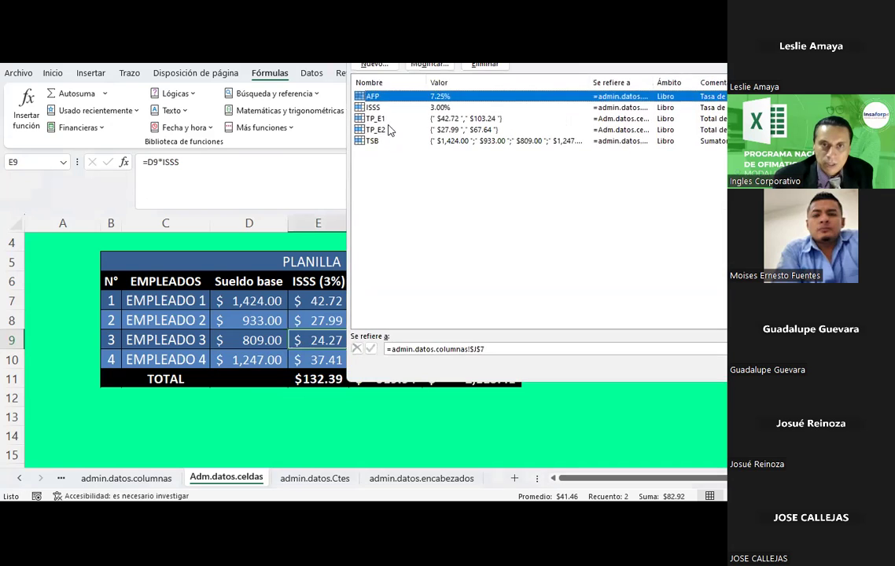
pyautogui.click(374, 63)
pyautogui.write('TP_E3')
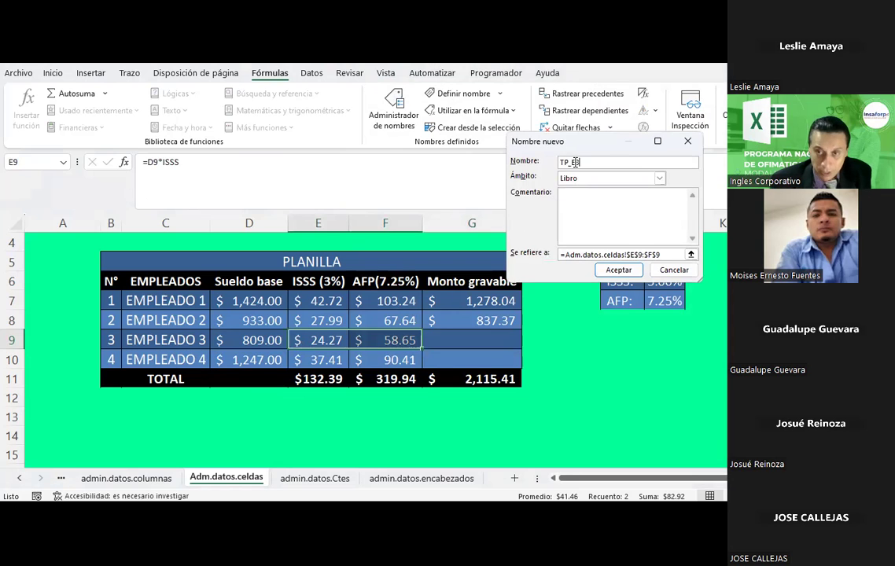
pyautogui.press('Tab')
pyautogui.press('Tab')
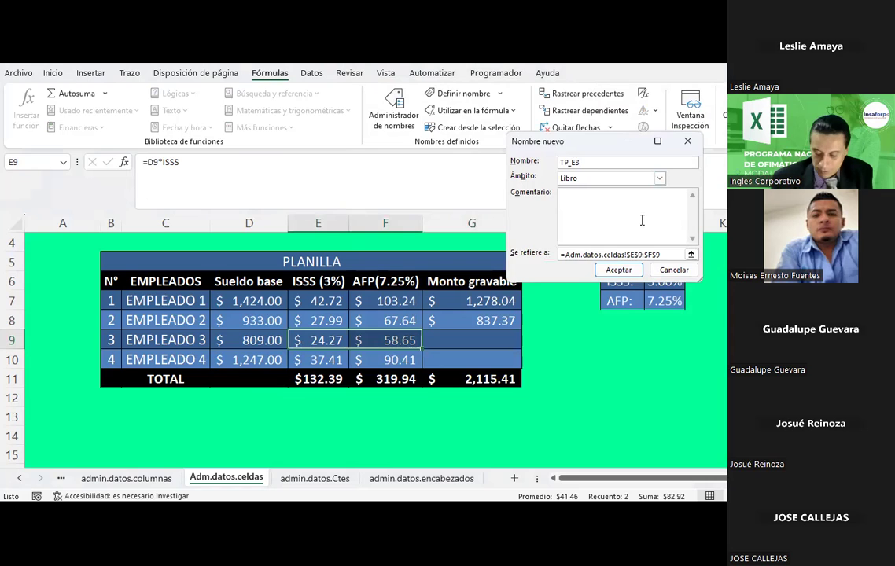
pyautogui.write('Total de prestaciones para el empl')
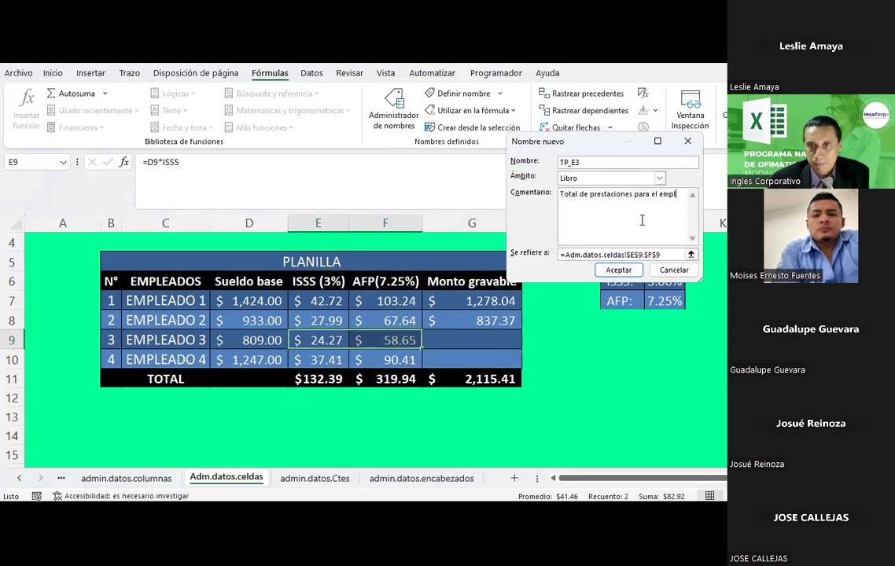
pyautogui.write('eado 3')
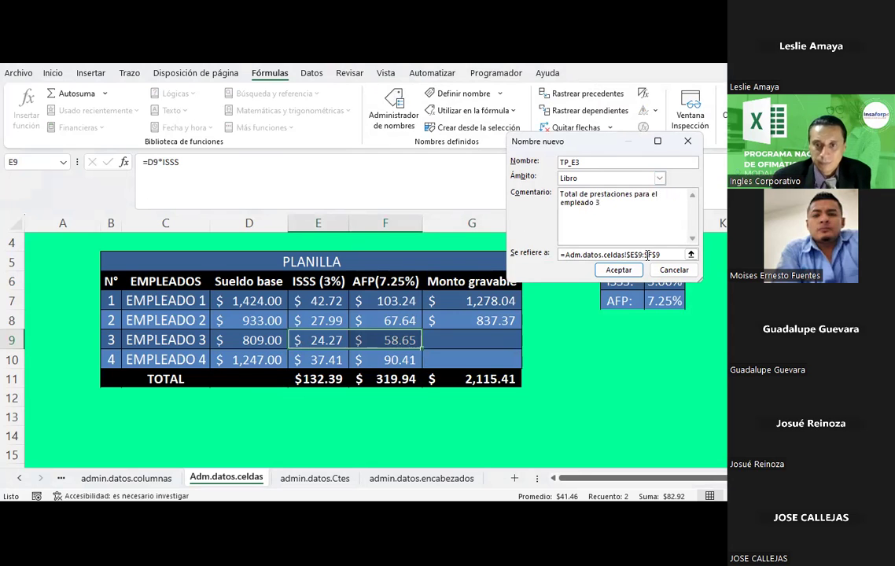
pyautogui.click(618, 270)
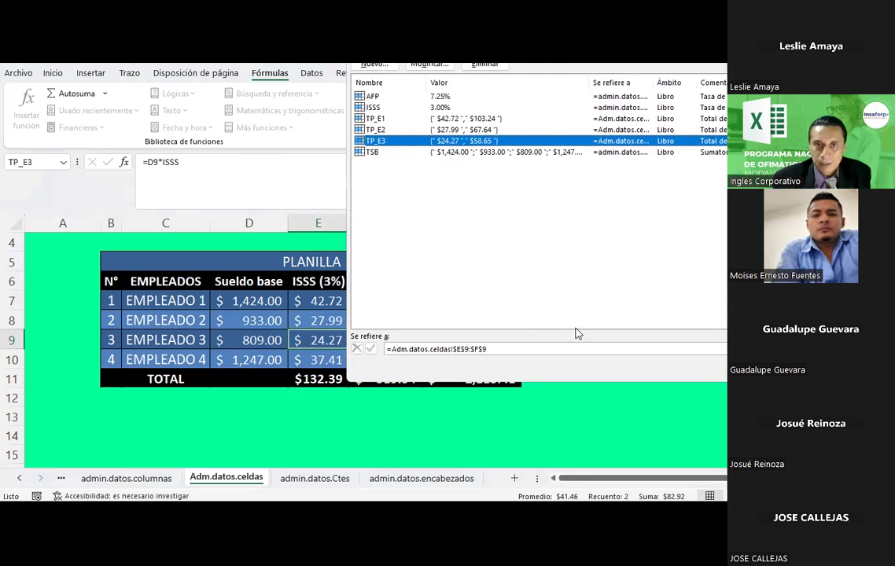
pyautogui.press('Escape')
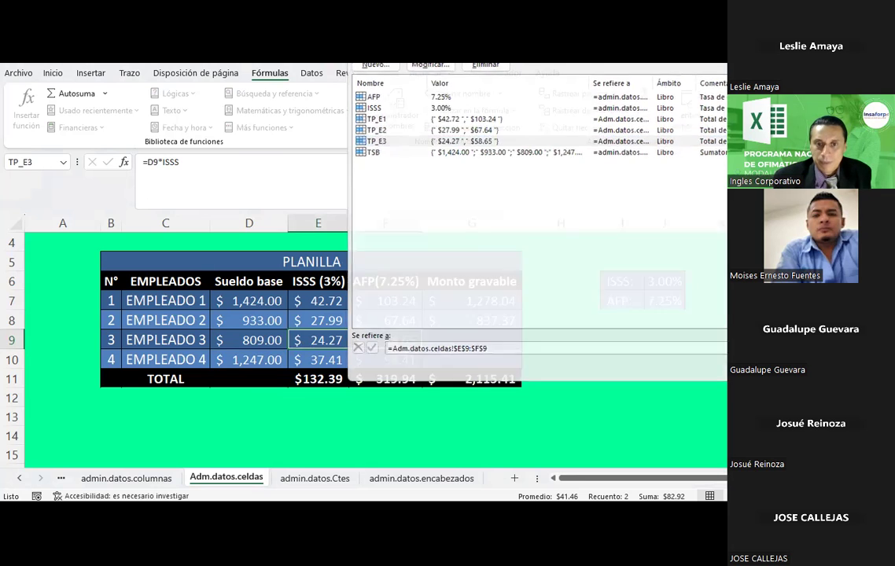
# Copy G8's Monto gravable formula to paste into G9.
pyautogui.click(479, 323)
pyautogui.hotkey('ctrl', 'c')
pyautogui.click(472, 340)
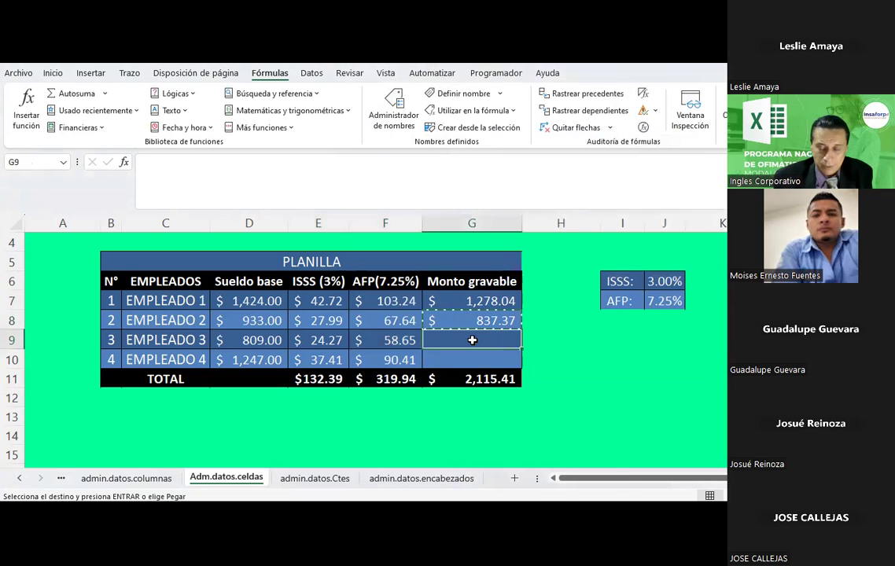
pyautogui.rightClick(474, 340)
# Paste the formula into G9 and change TP_E2 to TP_E3, giving $726.08.
pyautogui.click(545, 181)
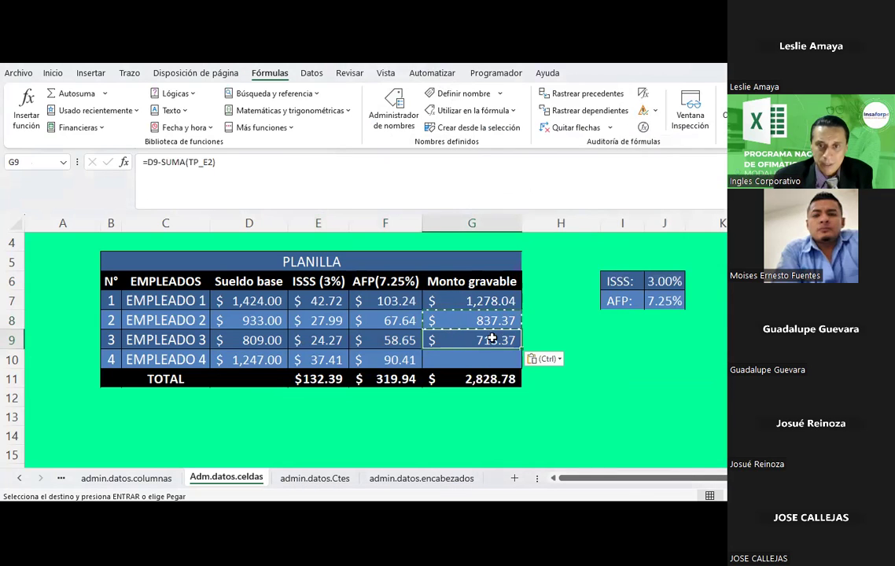
pyautogui.click(211, 161)
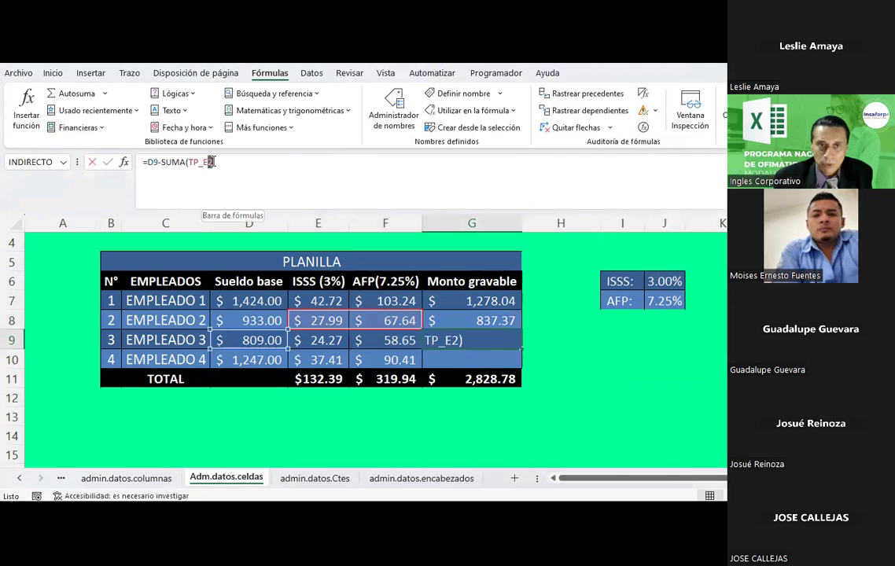
pyautogui.press('BackSpace')
pyautogui.write('3')
pyautogui.press('Return')
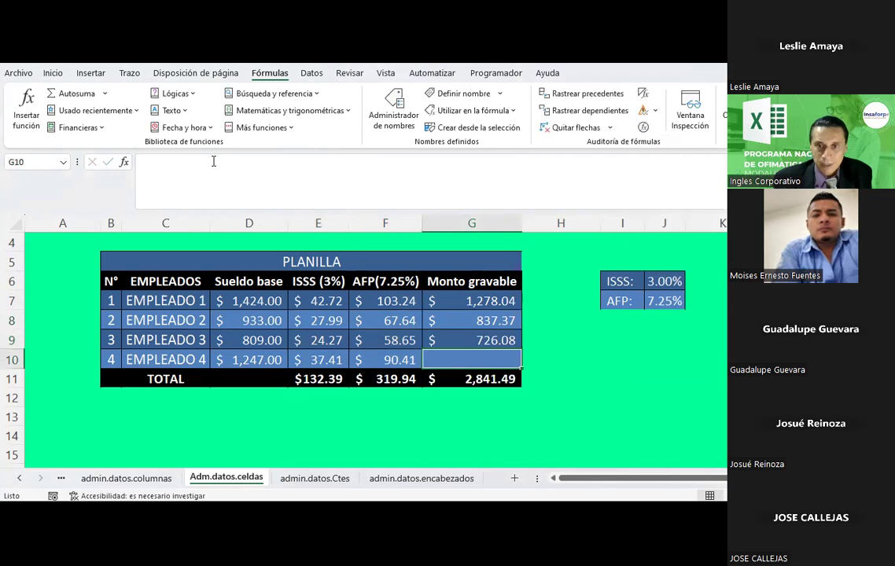
# Enter the net amount formula =+D9-E9-F9 in H9.
pyautogui.press('Up')
pyautogui.press('Right')
pyautogui.write('+')
pyautogui.press('Left')
pyautogui.press('Left')
pyautogui.press('Left')
pyautogui.press('Left')
pyautogui.write('-')
pyautogui.press('Left')
pyautogui.press('Left')
pyautogui.press('Left')
pyautogui.write('-')
pyautogui.press('Left')
pyautogui.press('Return')
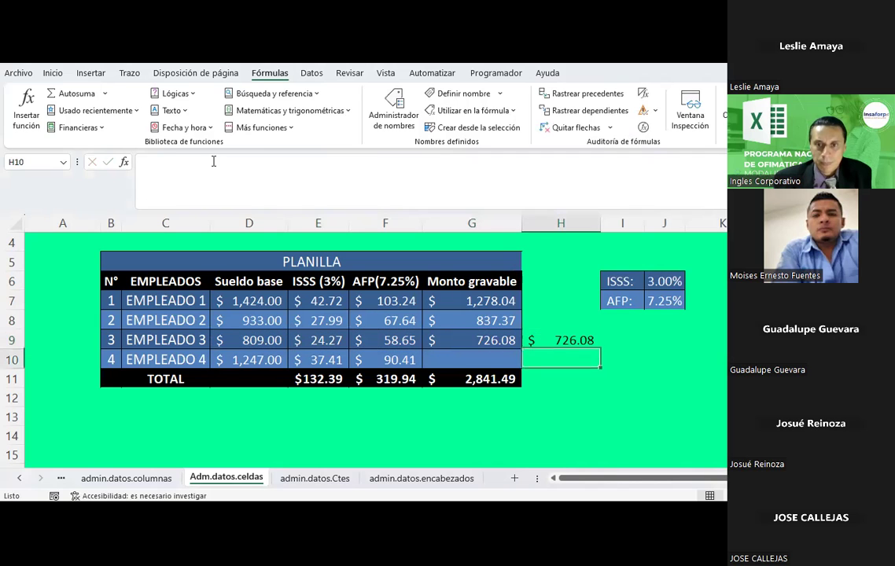
# Fill the H9 net formula up into H7 and H8.
pyautogui.click(566, 340)
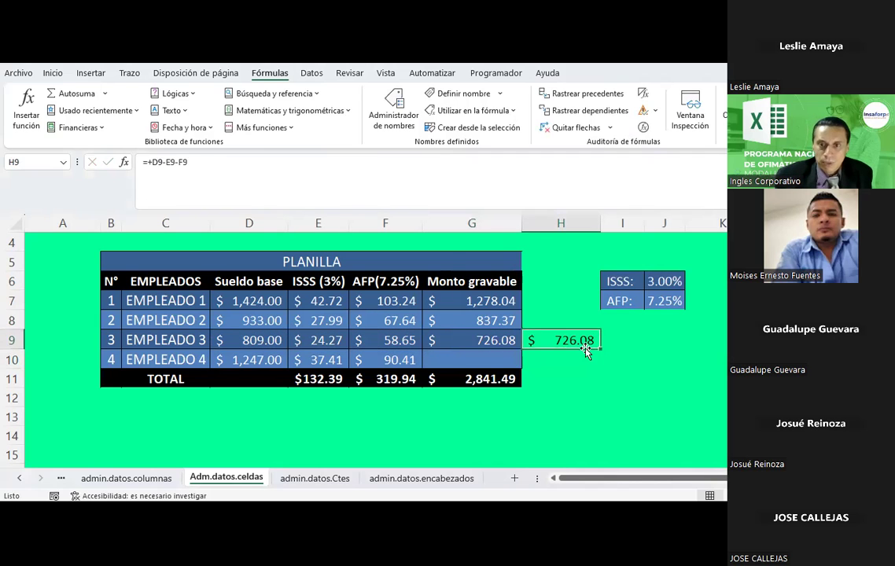
pyautogui.moveTo(598, 348); pyautogui.dragTo(593, 298)
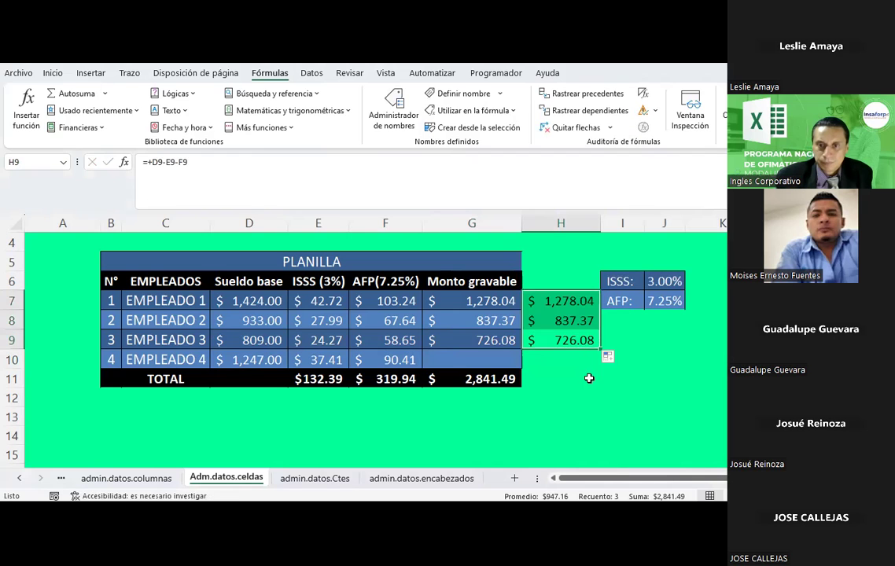
pyautogui.click(589, 376)
pyautogui.click(503, 357)
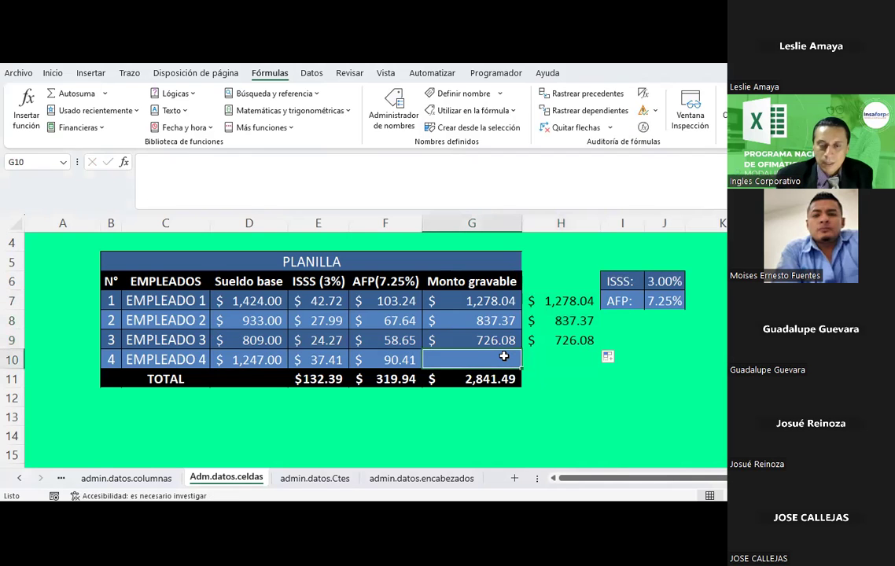
pyautogui.click(501, 339)
# Copy G9's Monto gravable formula into G10.
pyautogui.hotkey('ctrl', 'c')
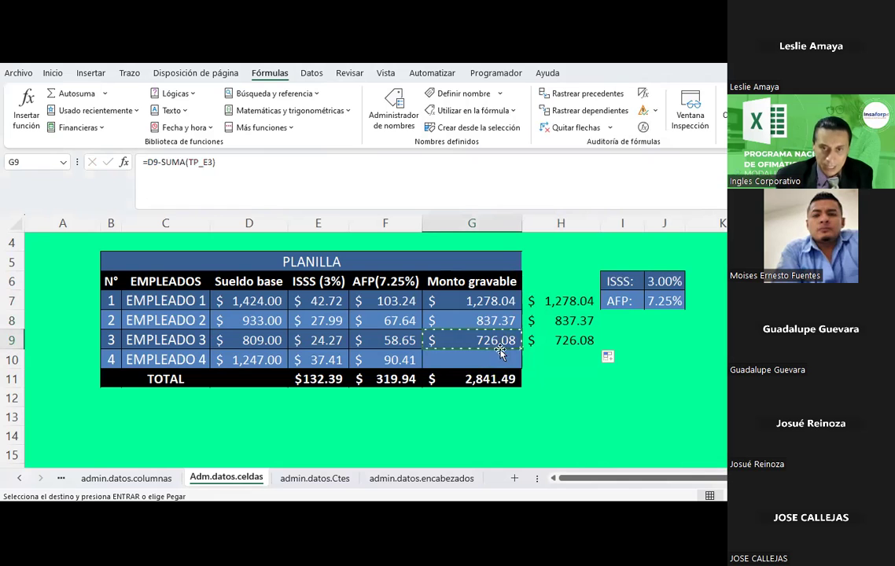
pyautogui.rightClick(494, 358)
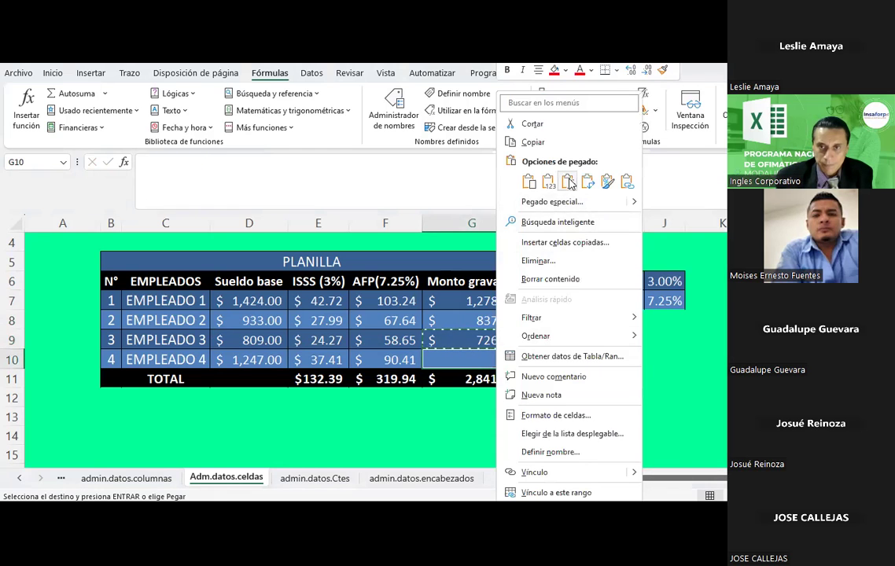
pyautogui.click(528, 182)
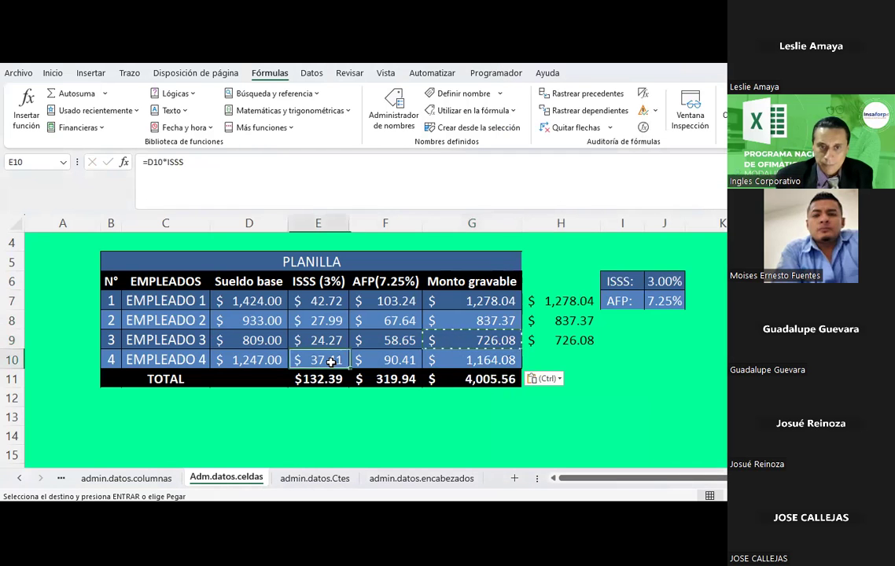
# Define the name TP_E4 for employee 4's ISSS and AFP cells E10:F10.
pyautogui.moveTo(331, 361); pyautogui.dragTo(390, 360)
pyautogui.click(404, 99)
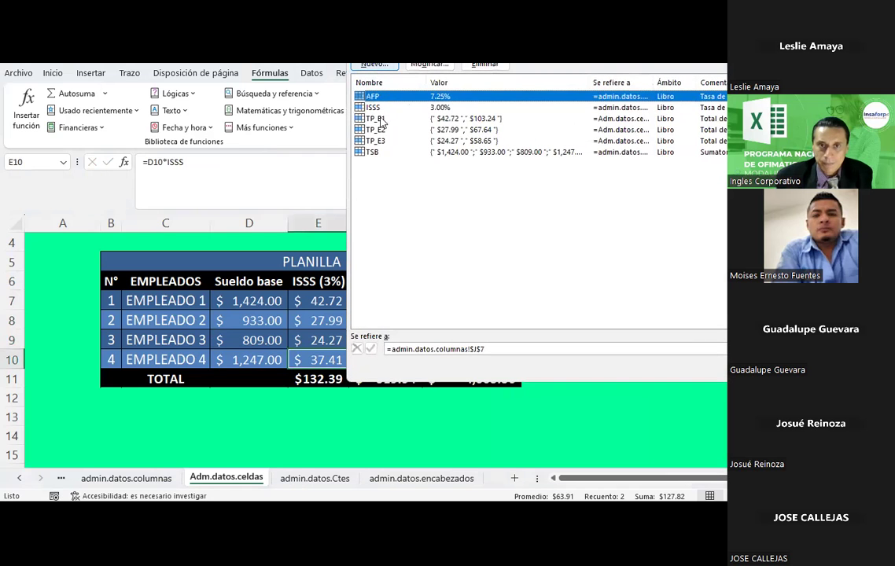
pyautogui.doubleClick(376, 118)
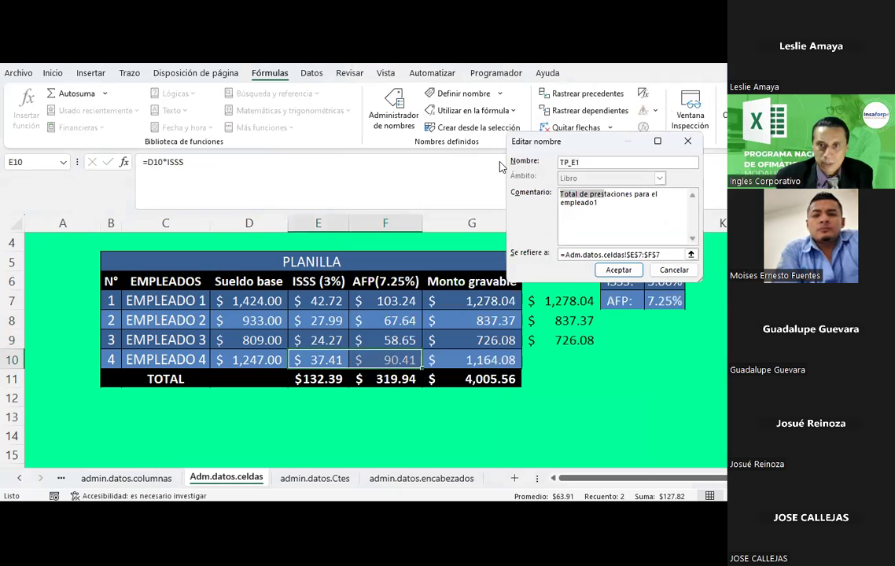
pyautogui.moveTo(641, 211); pyautogui.dragTo(546, 197)
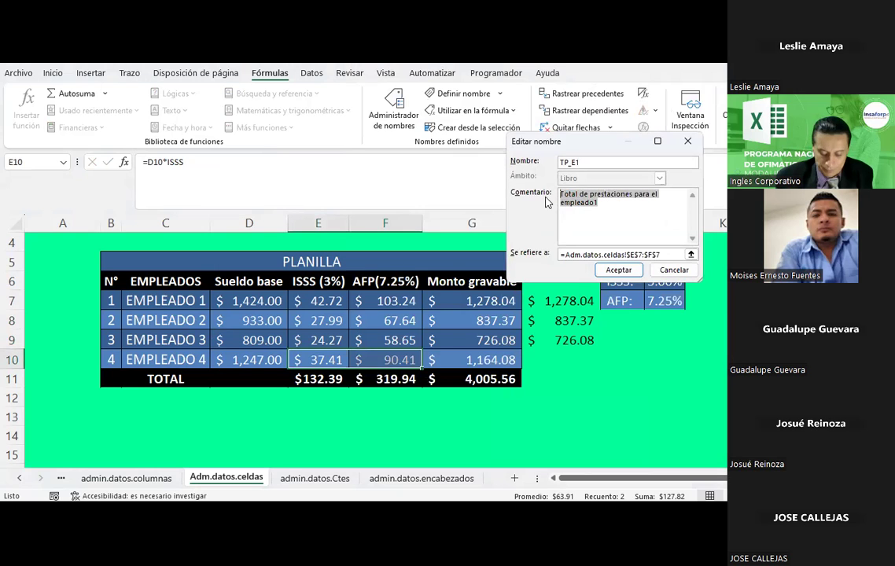
pyautogui.click(674, 270)
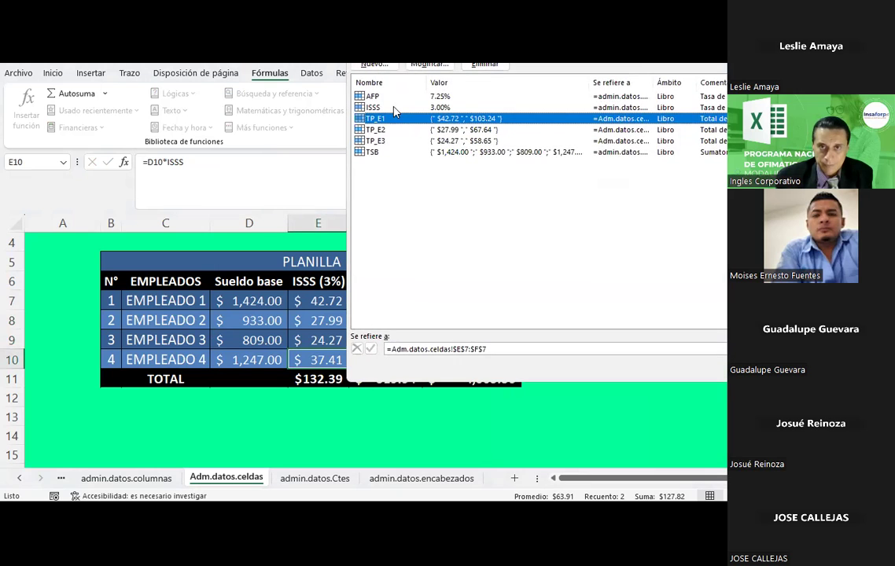
pyautogui.click(375, 65)
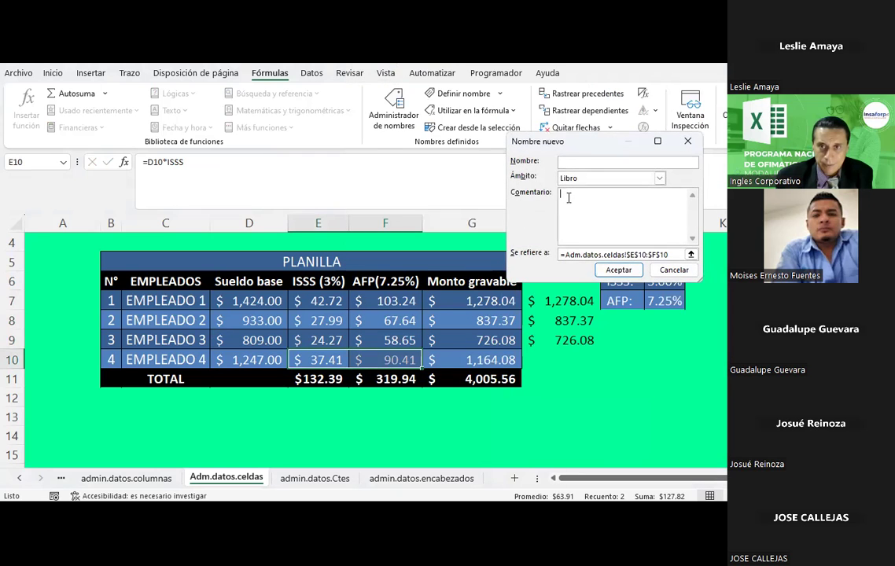
pyautogui.click(563, 162)
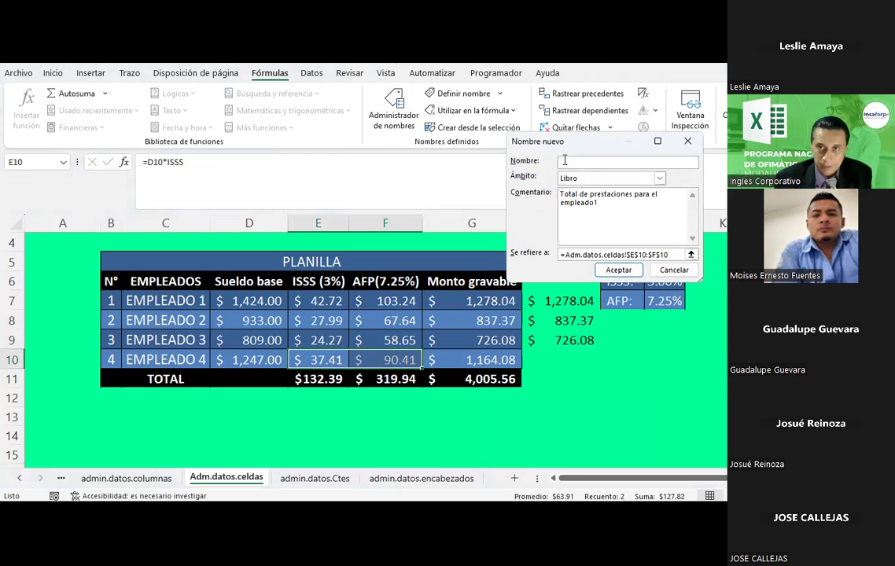
pyautogui.write('T_e')
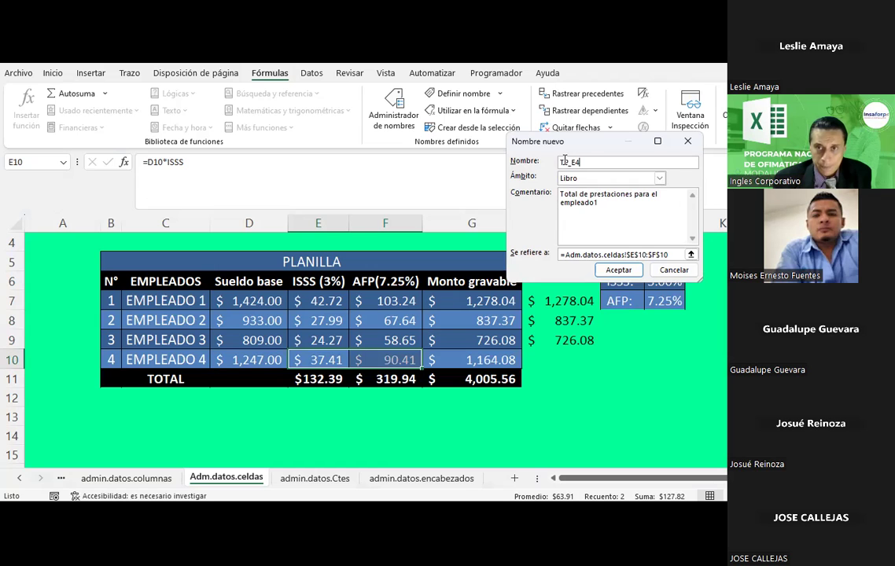
pyautogui.click(617, 270)
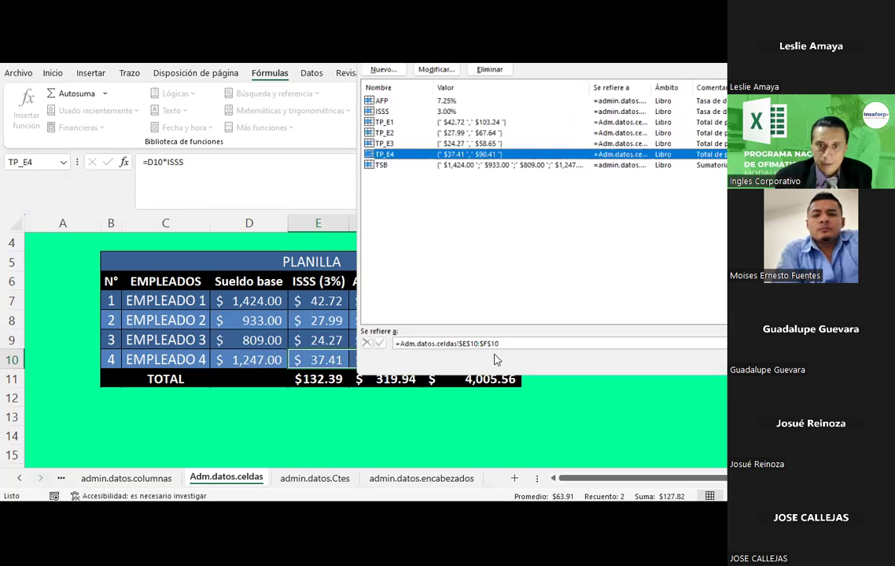
pyautogui.click(472, 349)
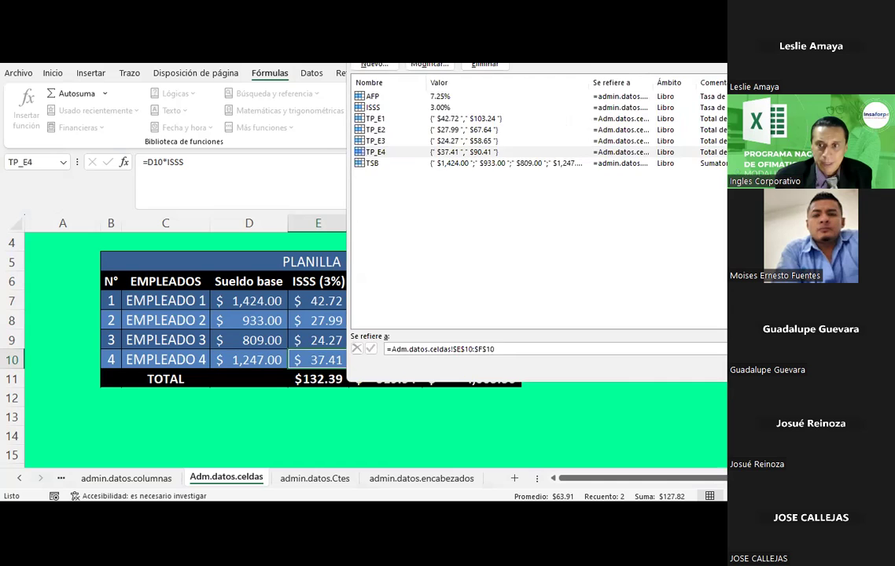
pyautogui.press('Escape')
pyautogui.click(472, 360)
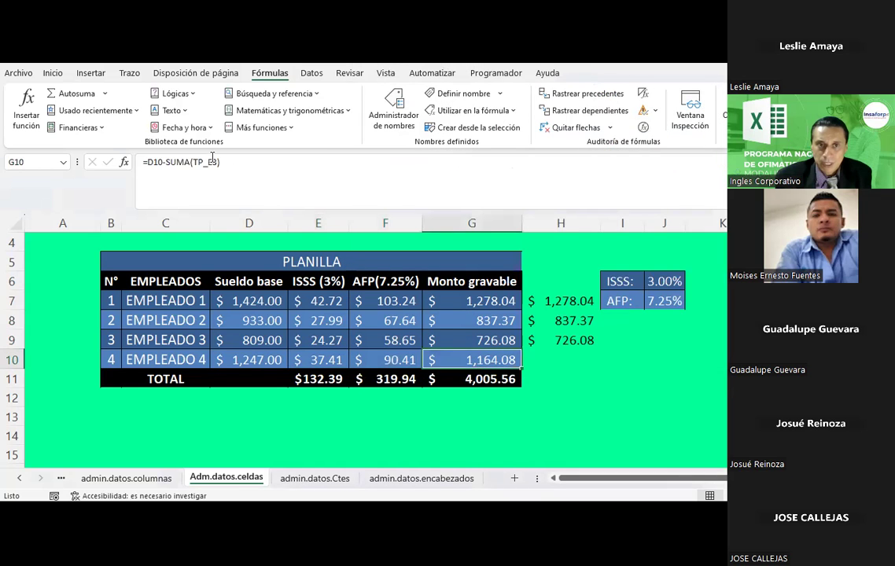
# Change G10's formula from TP_E3 to TP_E4, giving $1,119.18.
pyautogui.click(212, 160)
pyautogui.press('BackSpace')
pyautogui.write('4')
pyautogui.press('Return')
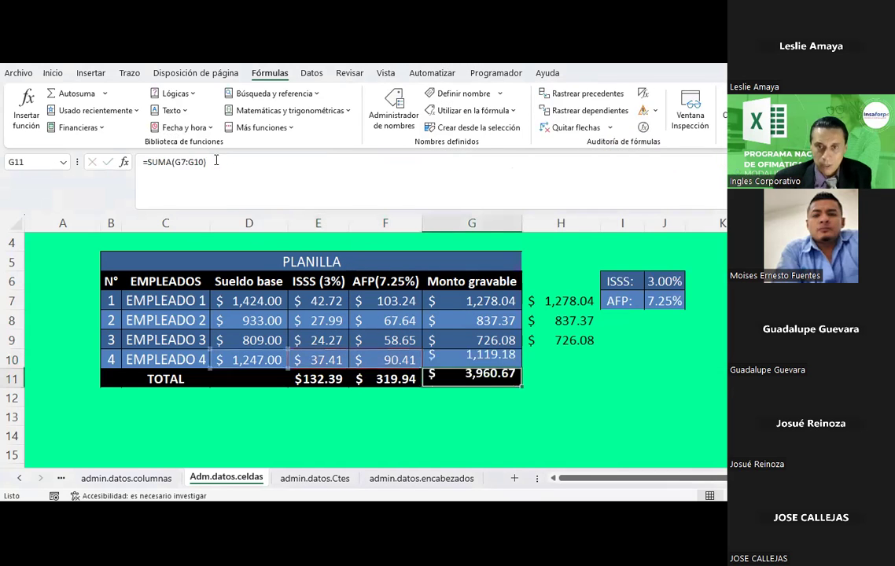
# Copy H9's net amount formula into H10.
pyautogui.press('Right')
pyautogui.press('Up')
pyautogui.press('Up')
pyautogui.hotkey('ctrl', 'c')
pyautogui.press('Down')
pyautogui.hotkey('ctrl', 'v')
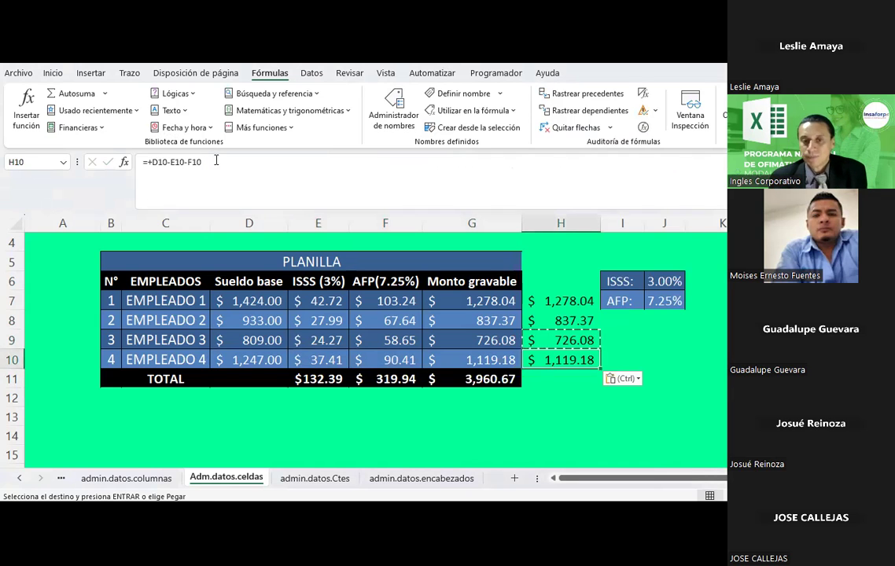
pyautogui.press('Escape')
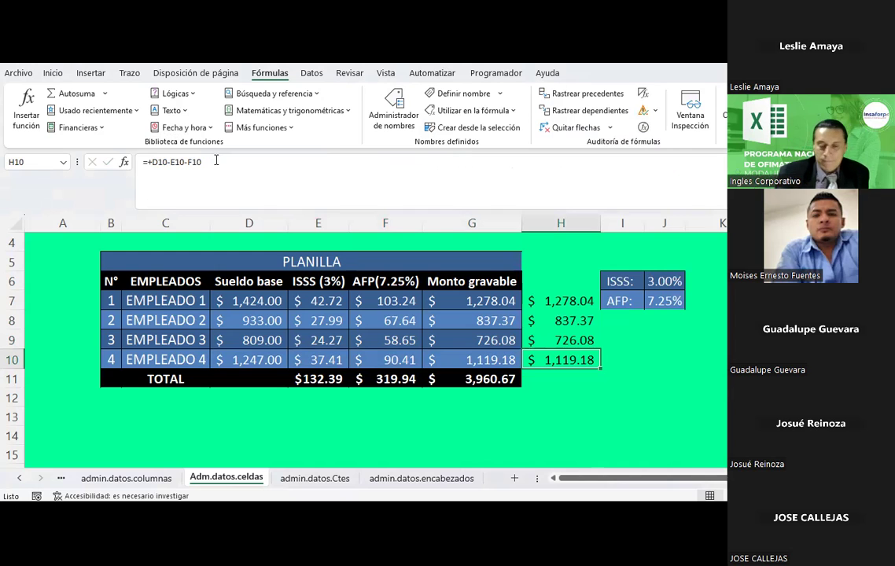
# On admin.datos.encabezados, create the name ENCABEZADO for header cells B6:G6.
pyautogui.click(397, 479)
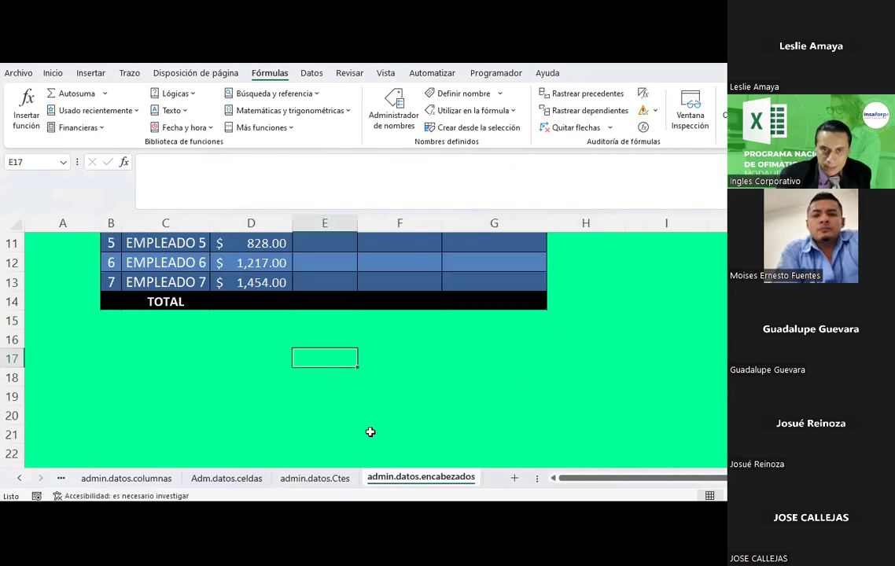
pyautogui.scroll(2, 345, 367)
pyautogui.moveTo(111, 259); pyautogui.dragTo(494, 259)
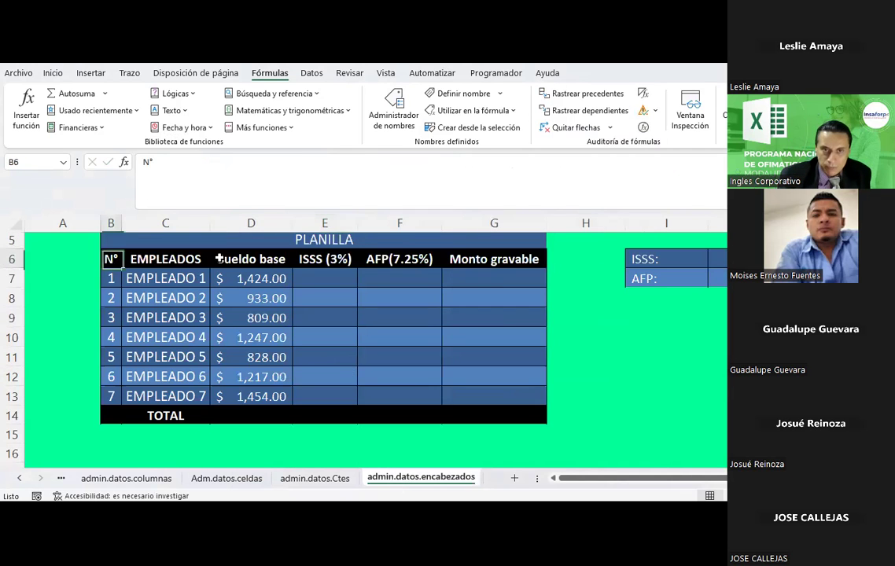
pyautogui.click(397, 110)
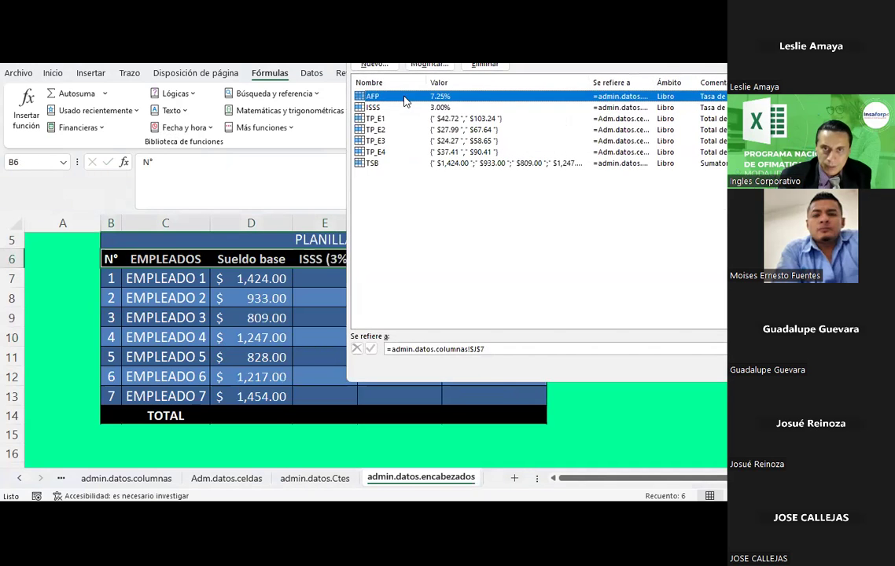
pyautogui.click(370, 73)
pyautogui.write('ENCABEZADO')
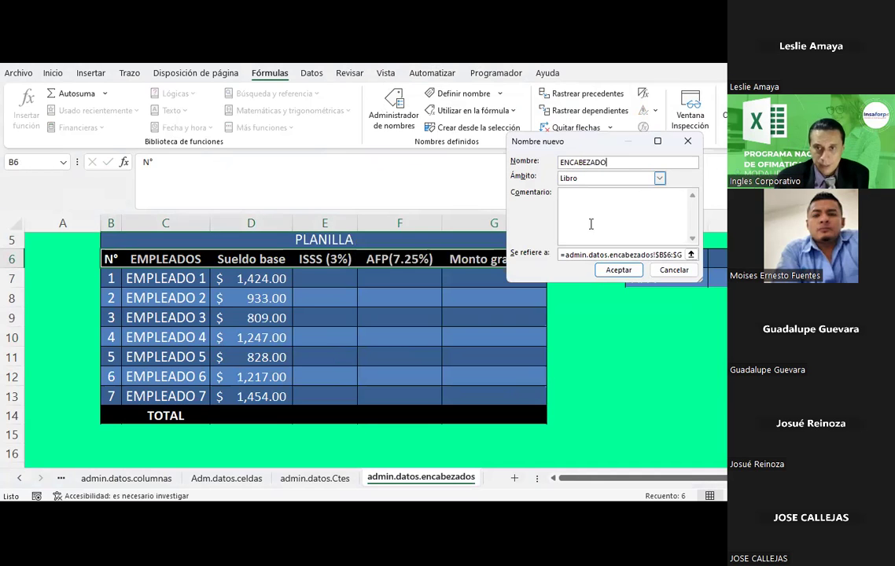
pyautogui.click(619, 269)
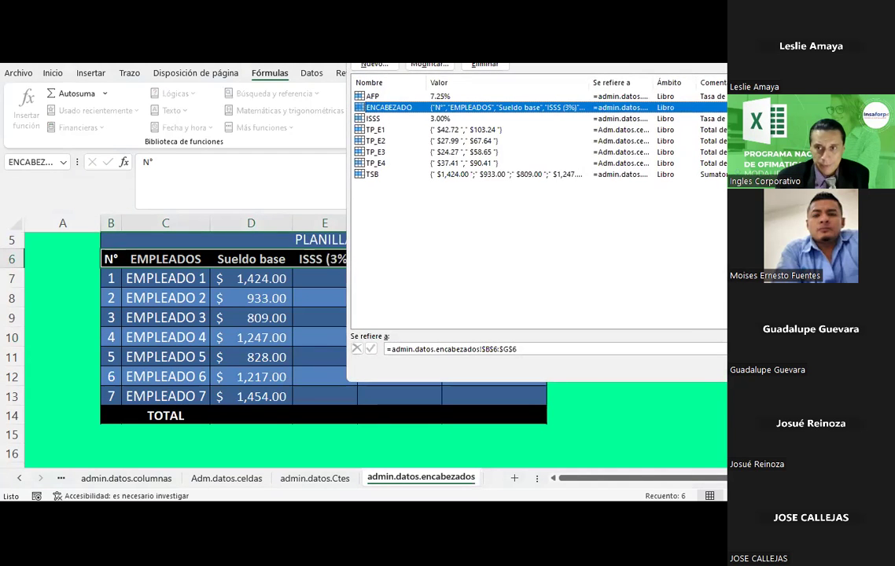
pyautogui.press('Escape')
pyautogui.scroll(-2, 184, 374)
pyautogui.click(133, 350)
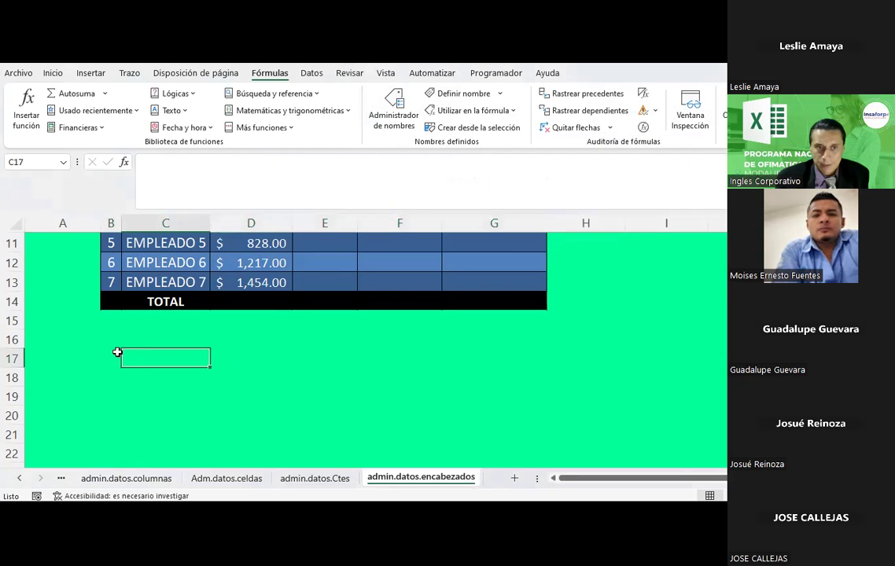
# Enter =ENCABEZADO in B17 so the headers spill across row 17.
pyautogui.click(112, 356)
pyautogui.write('EN')
pyautogui.press('BackSpace')
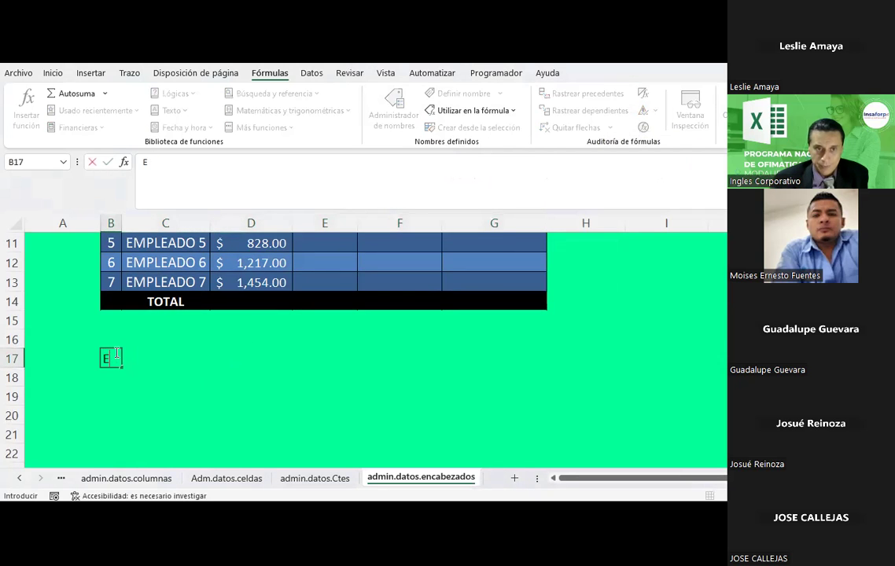
pyautogui.press('BackSpace')
pyautogui.write('NCA')
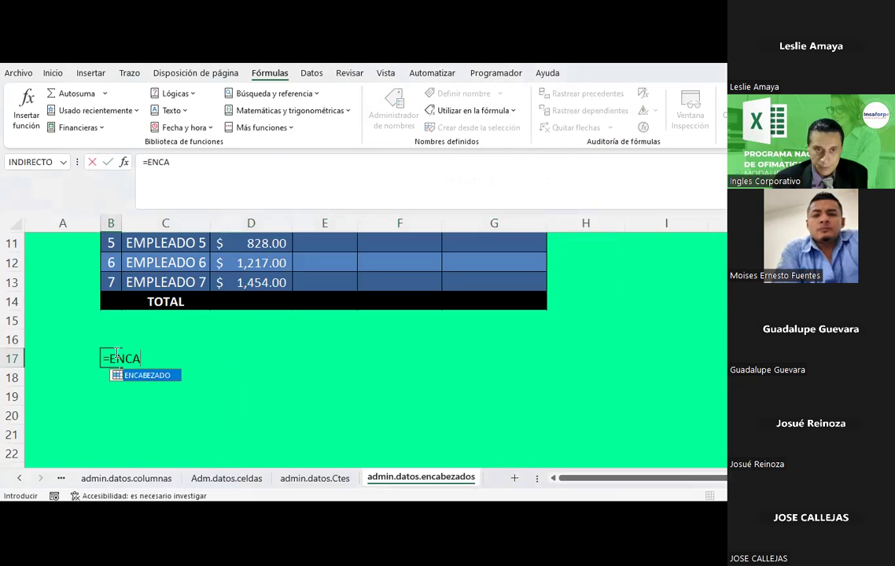
pyautogui.press('Return')
pyautogui.click(115, 356)
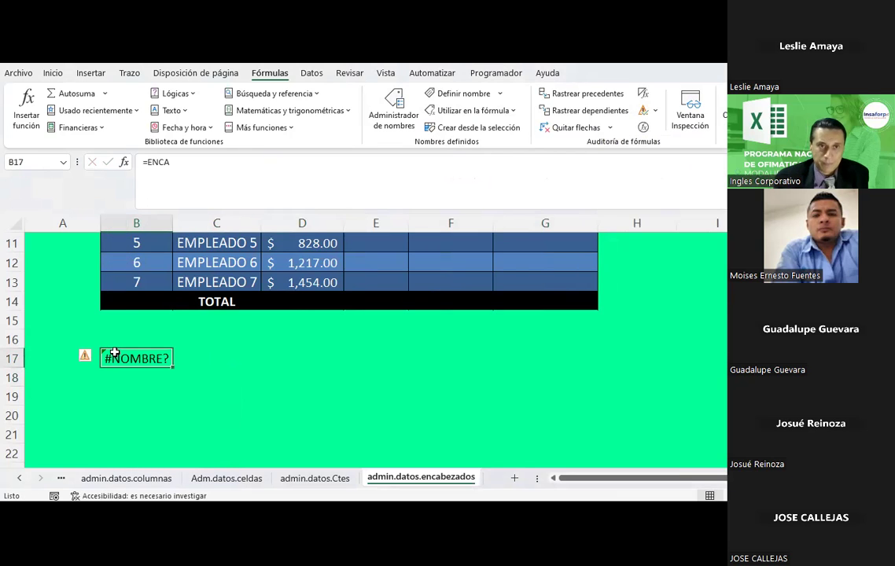
pyautogui.click(189, 167)
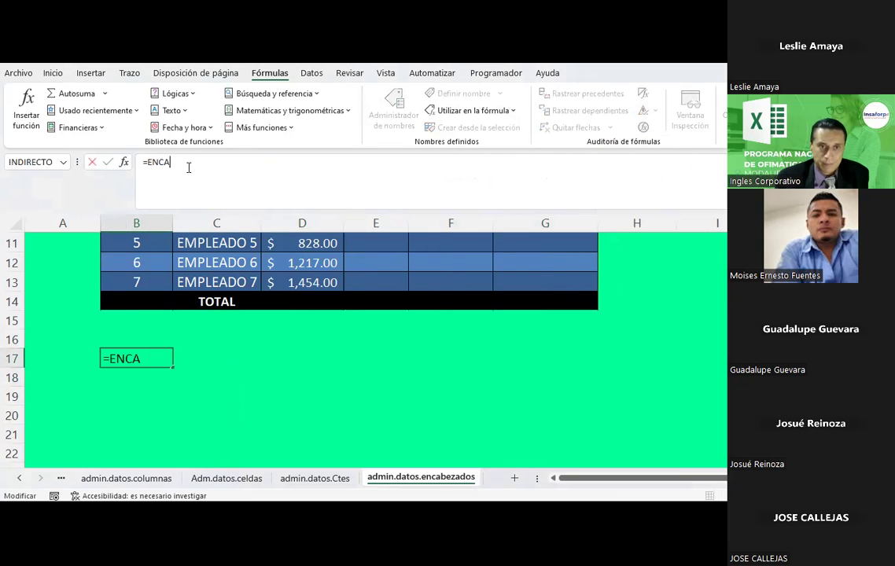
pyautogui.write('BEZADO')
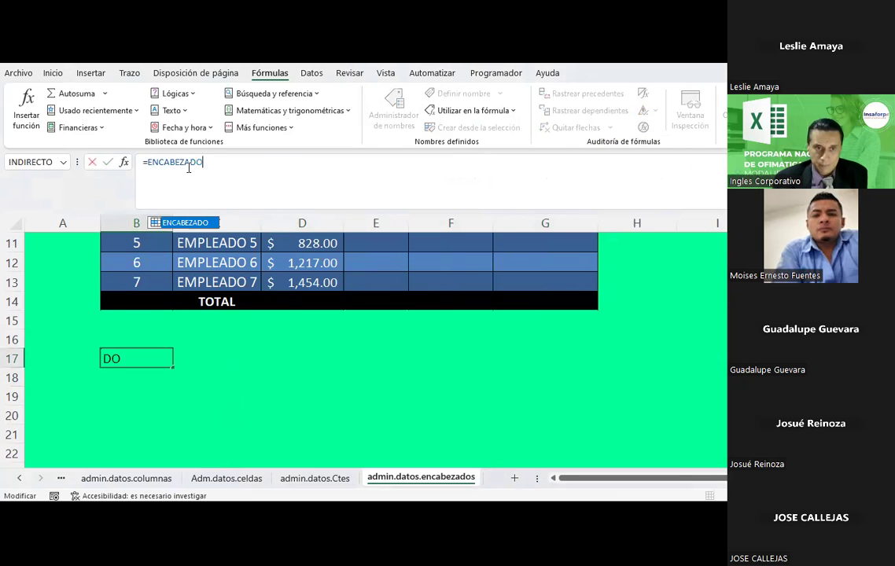
pyautogui.press('Return')
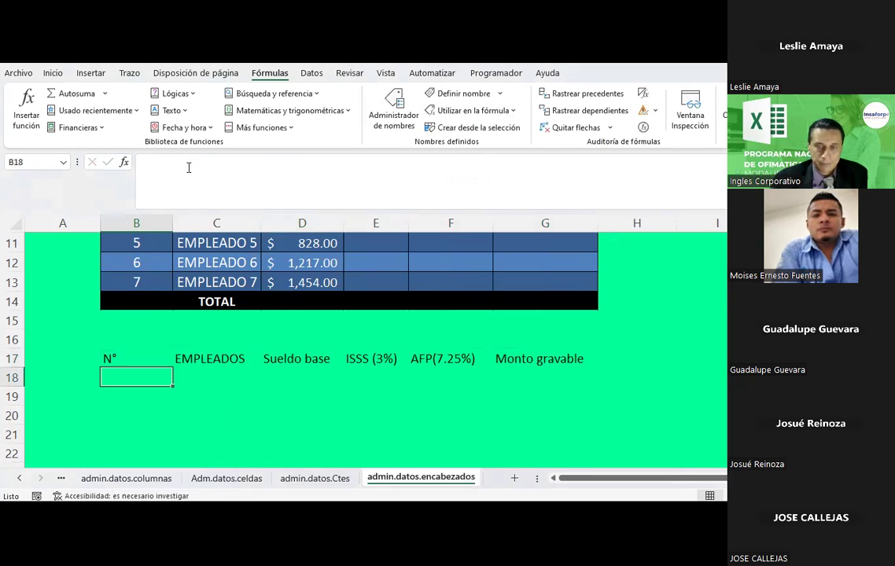
# Clear the spilled headers, delete the ENCABEZADO name, and go to Adm.datos.celdas.
pyautogui.moveTo(122, 358); pyautogui.dragTo(615, 371)
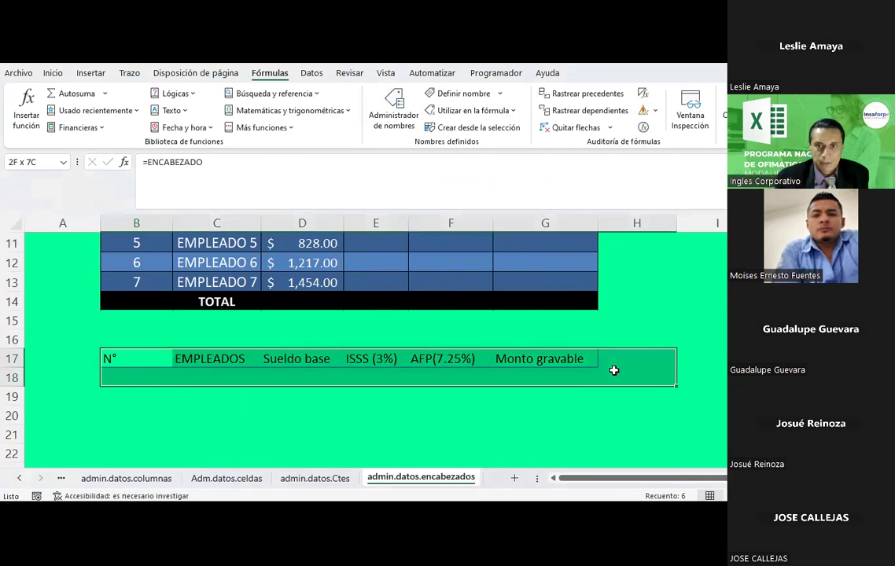
pyautogui.press('Delete')
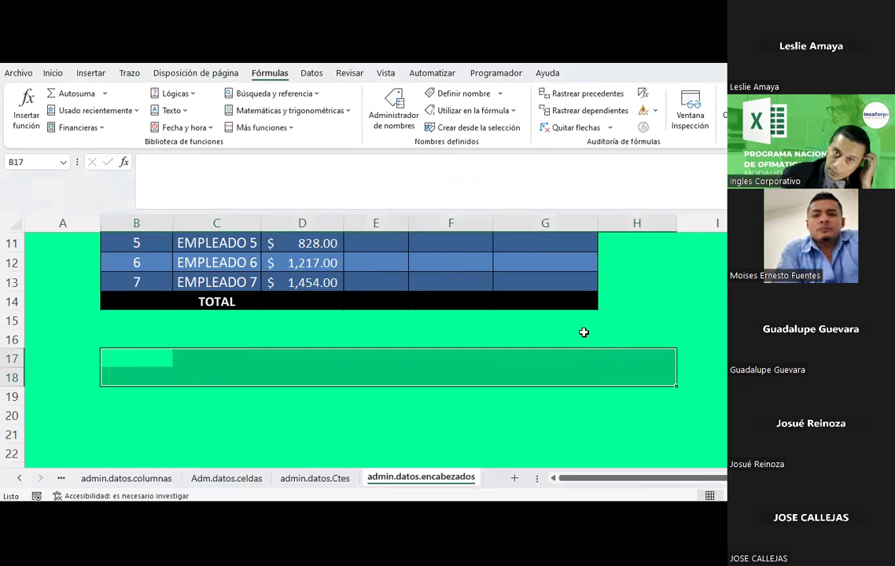
pyautogui.click(393, 106)
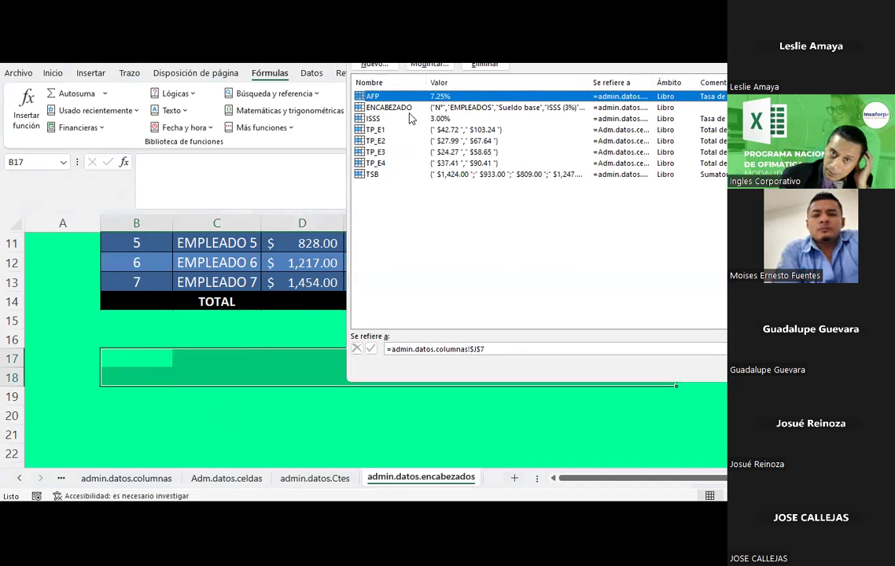
pyautogui.click(393, 107)
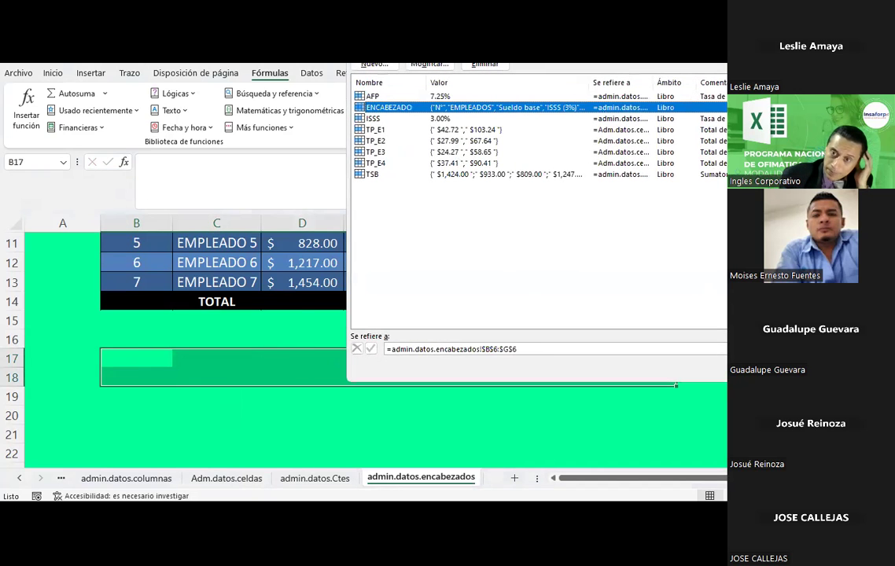
pyautogui.click(482, 64)
pyautogui.click(418, 310)
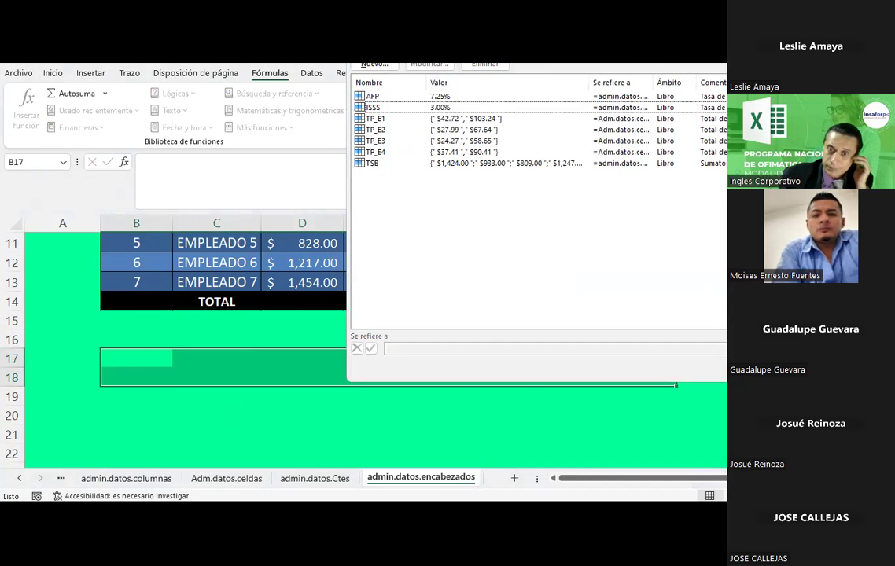
pyautogui.click(228, 478)
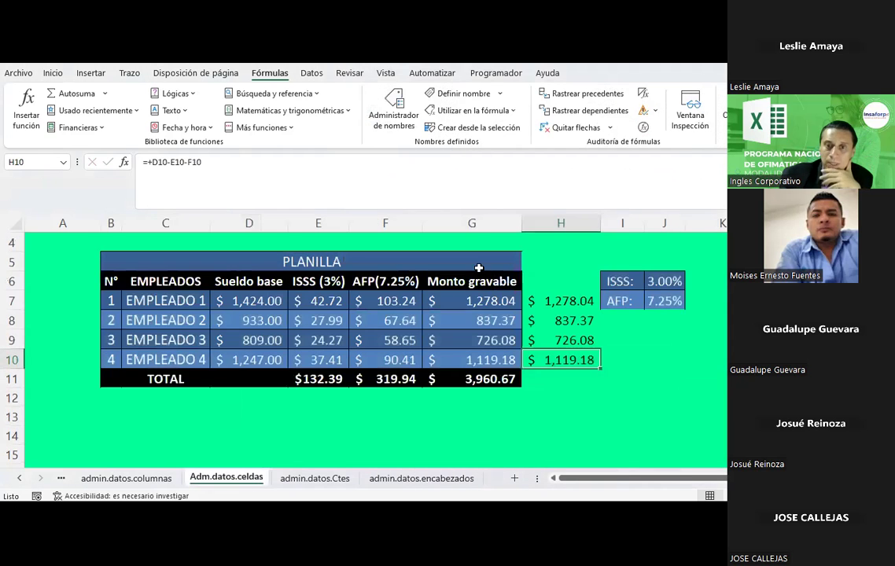
pyautogui.click(352, 309)
pyautogui.click(454, 375)
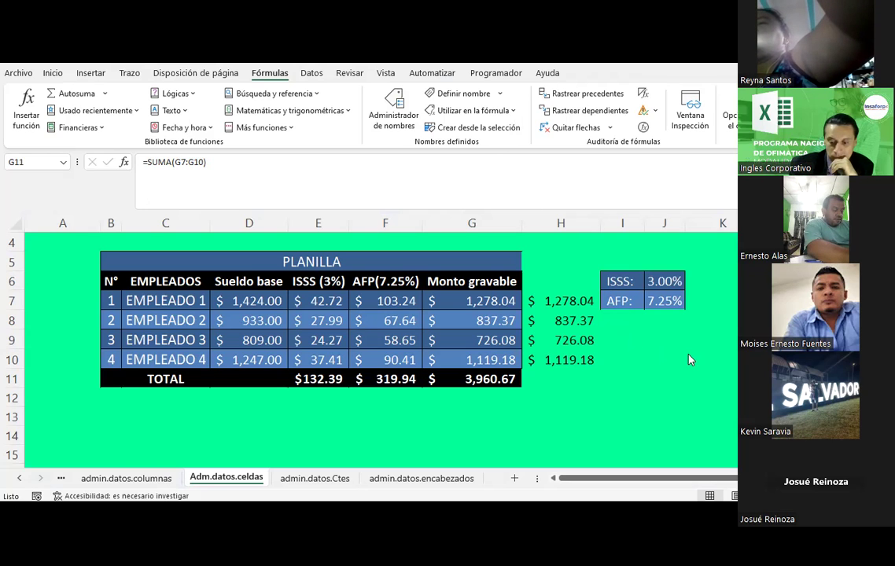
pyautogui.click(688, 355)
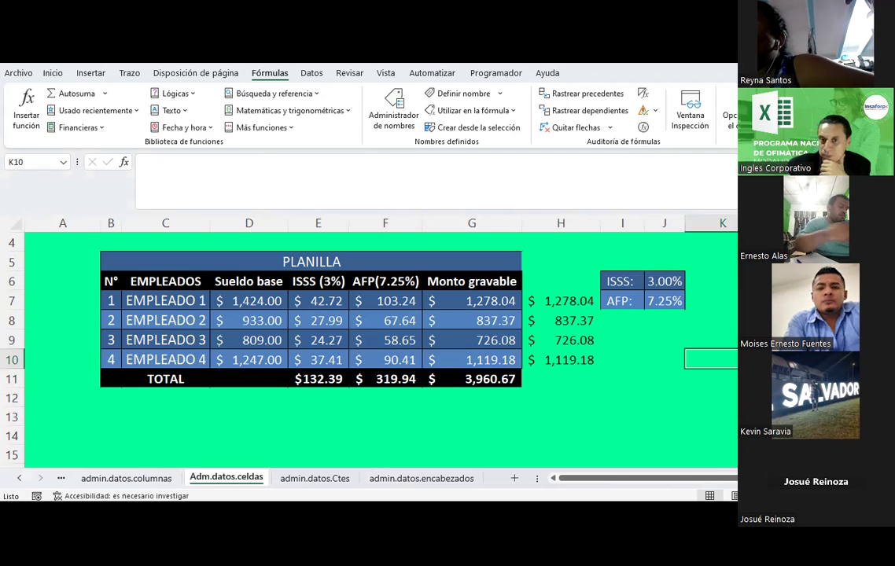
pyautogui.click(467, 340)
pyautogui.click(472, 299)
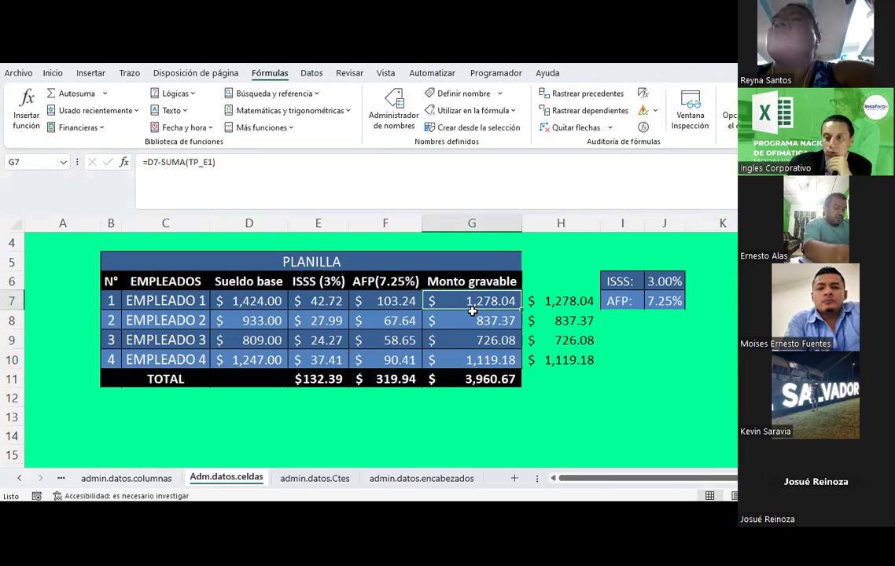
pyautogui.click(484, 364)
pyautogui.click(477, 381)
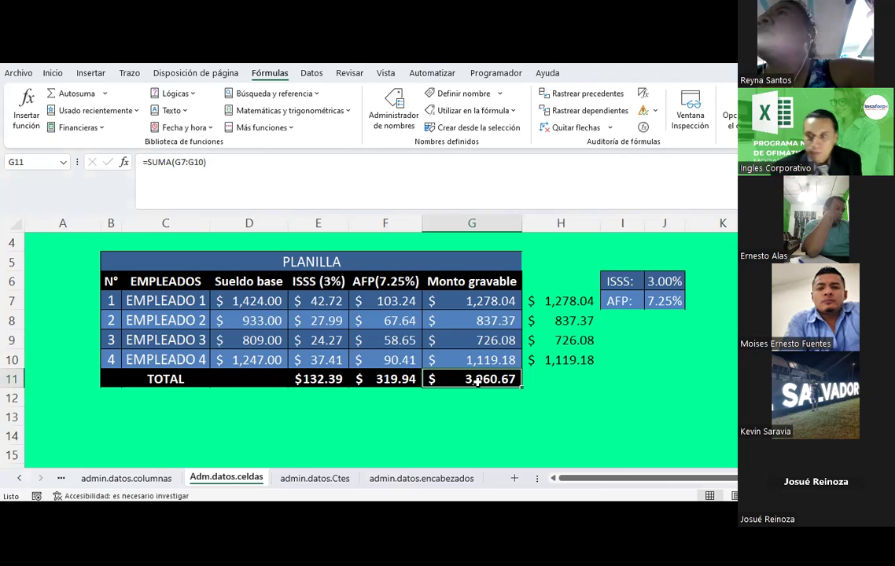
pyautogui.click(433, 431)
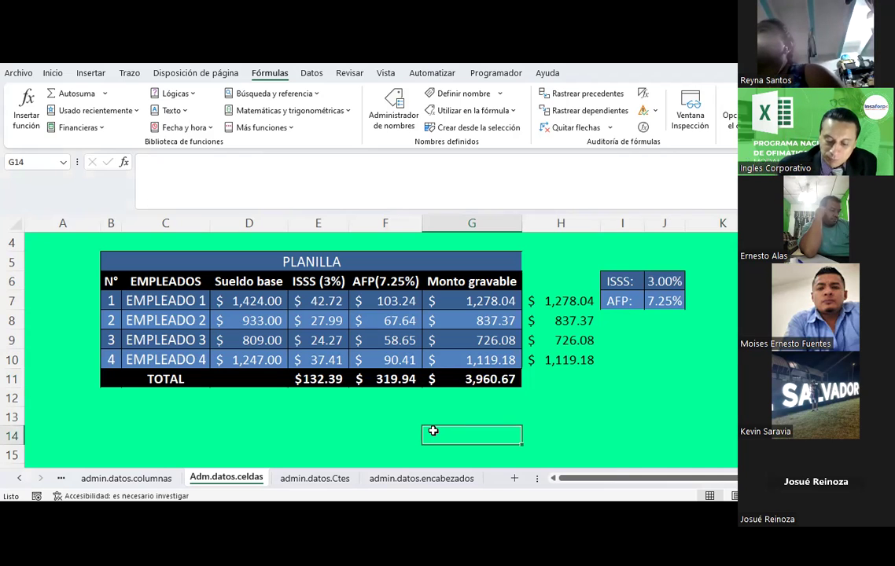
# Autofit column B on admin.datos.encabezados to fit its numbers.
pyautogui.click(401, 478)
pyautogui.scroll(2, 337, 390)
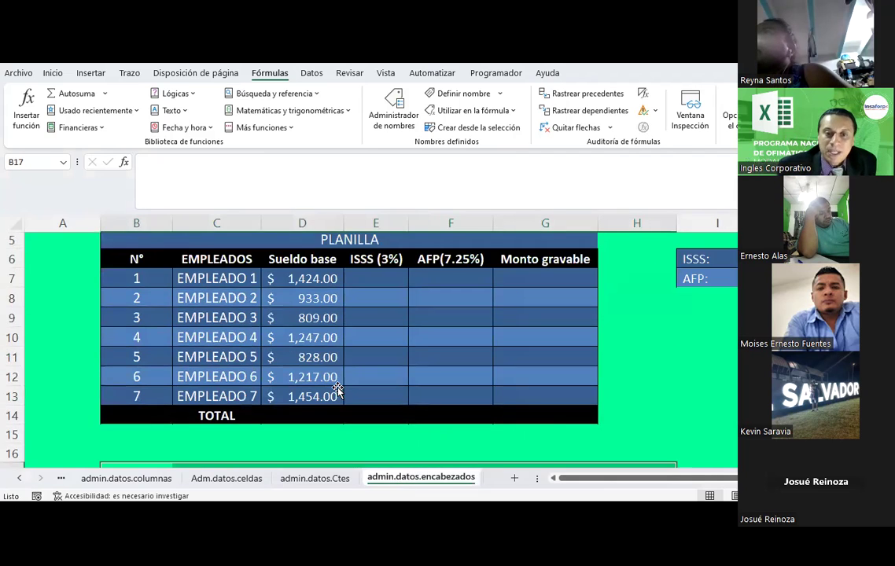
pyautogui.scroll(1, 337, 390)
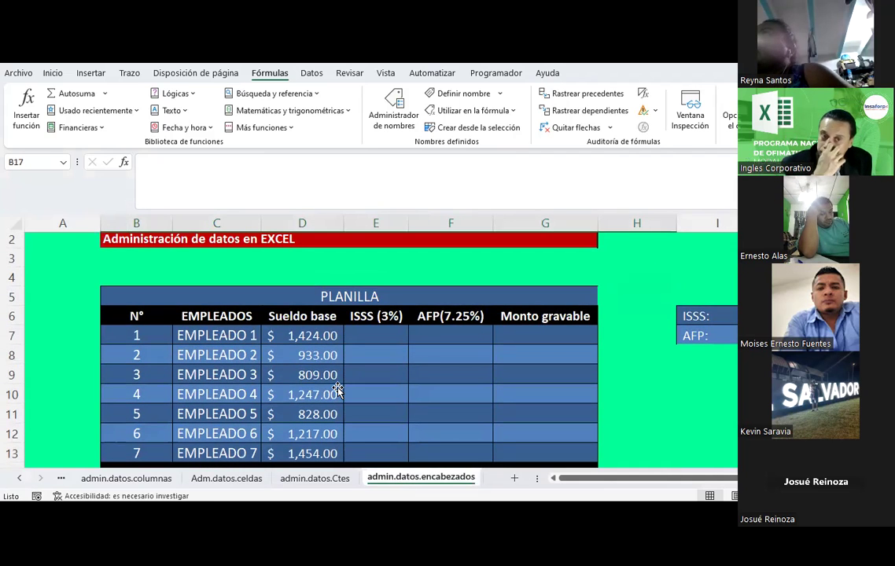
pyautogui.scroll(1, 337, 387)
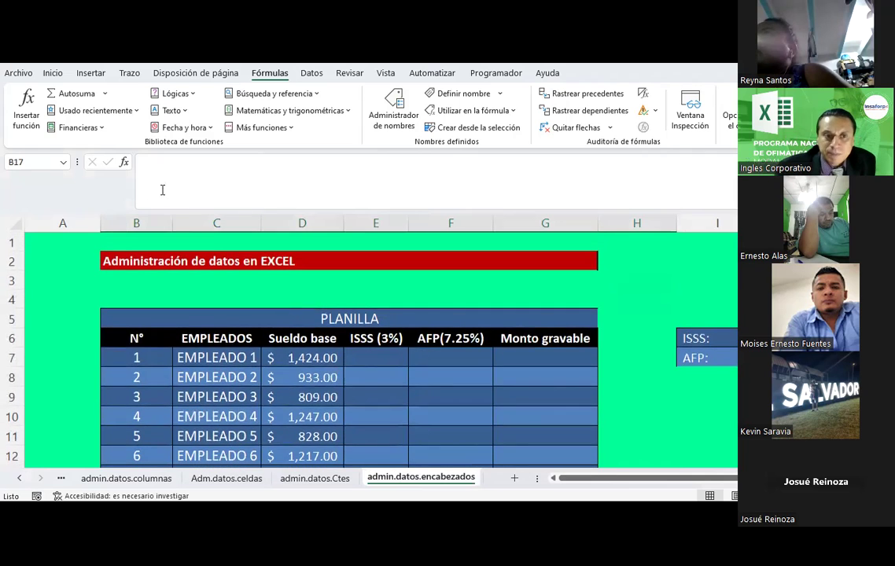
pyautogui.doubleClick(172, 223)
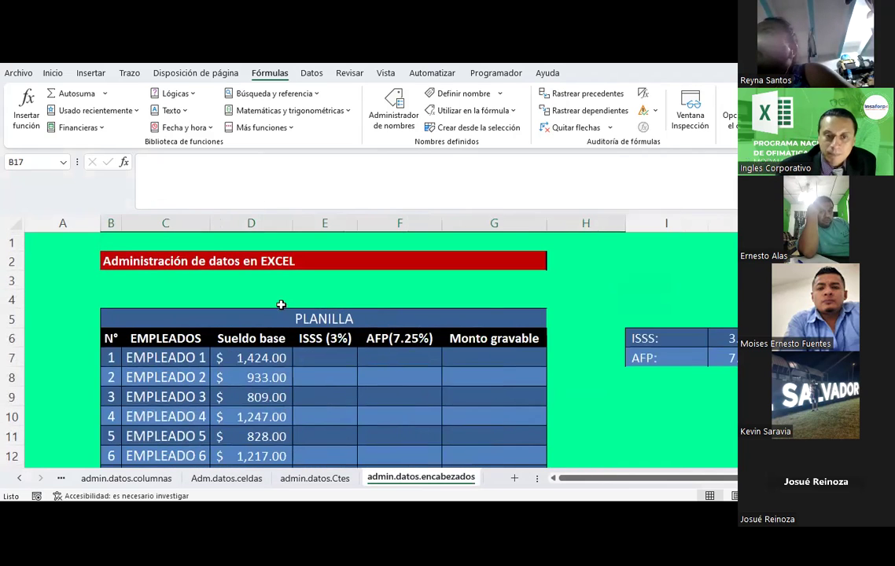
pyautogui.scroll(-2, 281, 305)
pyautogui.scroll(1, 278, 294)
pyautogui.click(586, 359)
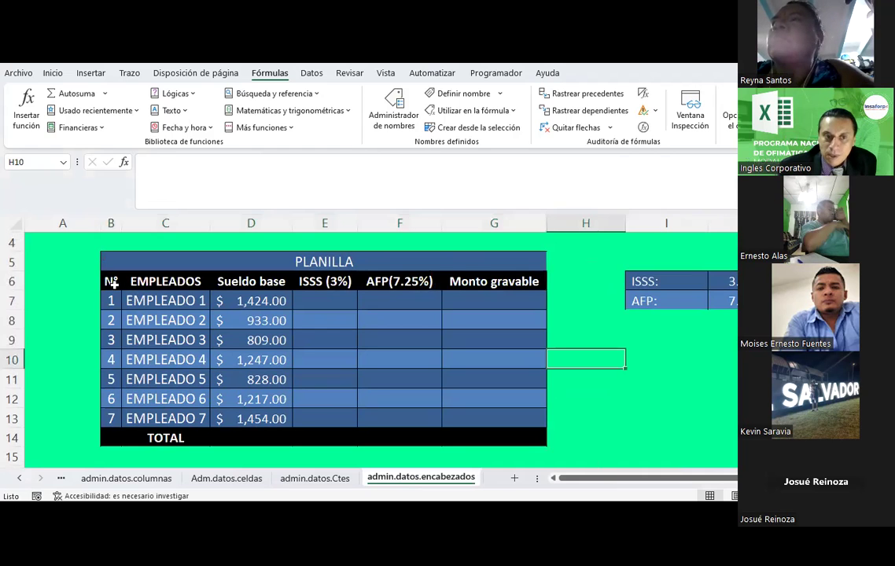
# Select the header row B6:G6, N° through Monto gravable.
pyautogui.moveTo(113, 285); pyautogui.dragTo(480, 280)
pyautogui.scroll(-1, 228, 317)
pyautogui.scroll(1, 228, 317)
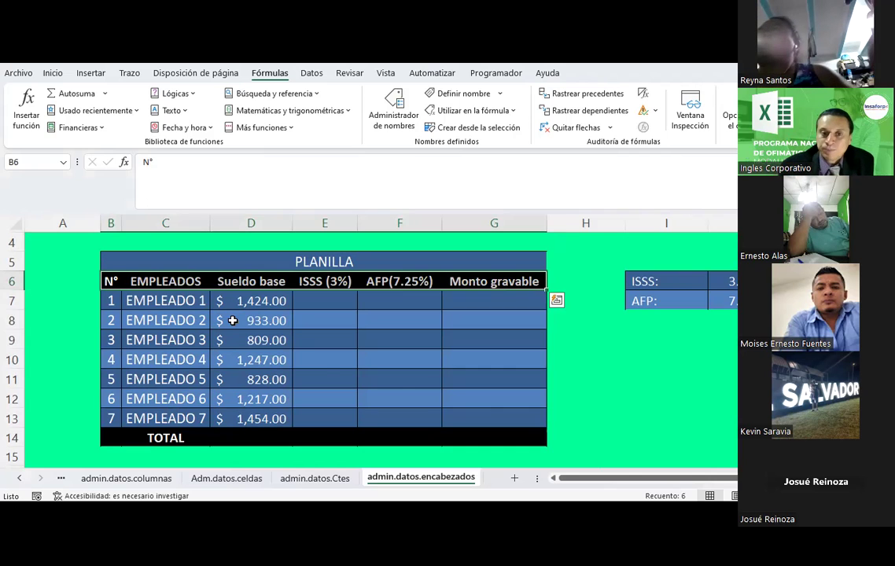
pyautogui.click(405, 364)
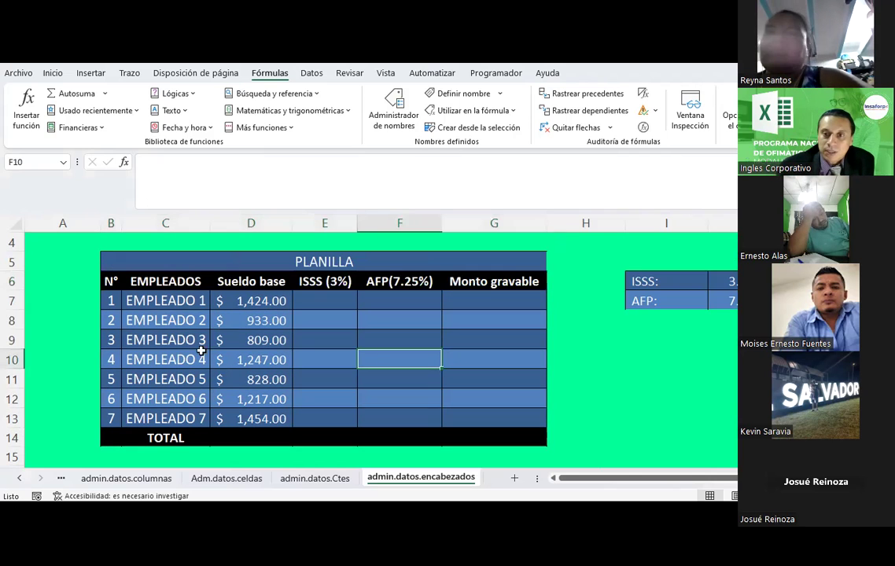
pyautogui.moveTo(110, 282); pyautogui.dragTo(475, 286)
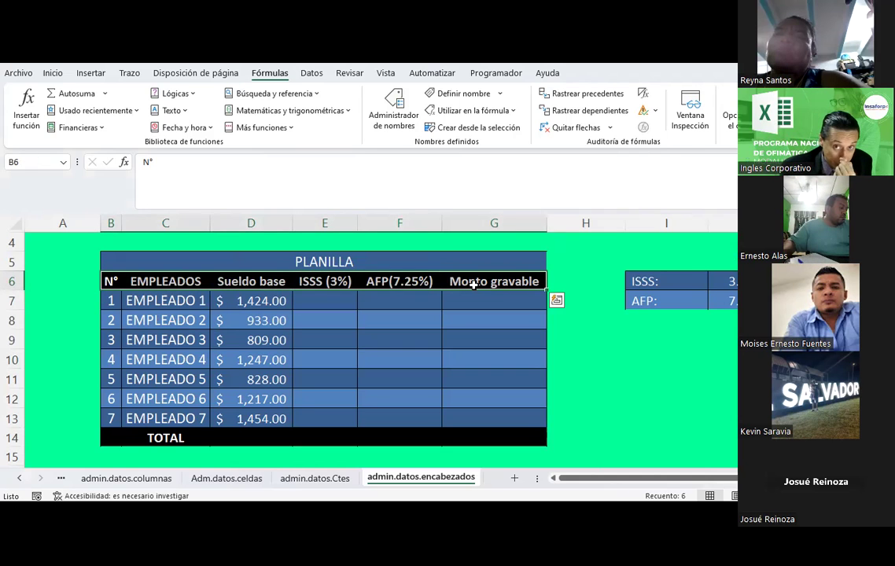
pyautogui.click(393, 102)
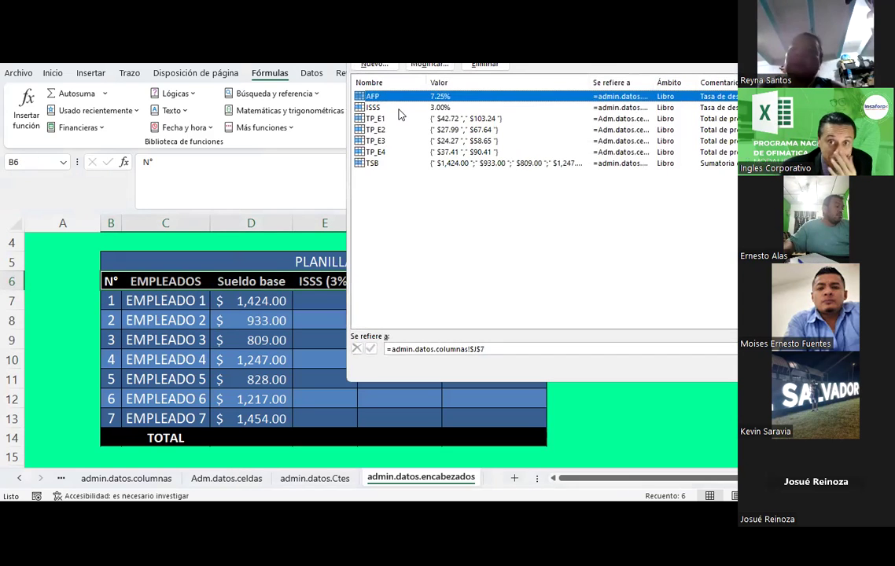
# Create workbook name 'encabezado' for $B$6:$G$6, commented 'Encabezado de la planilla de nóminas.'.
pyautogui.click(377, 66)
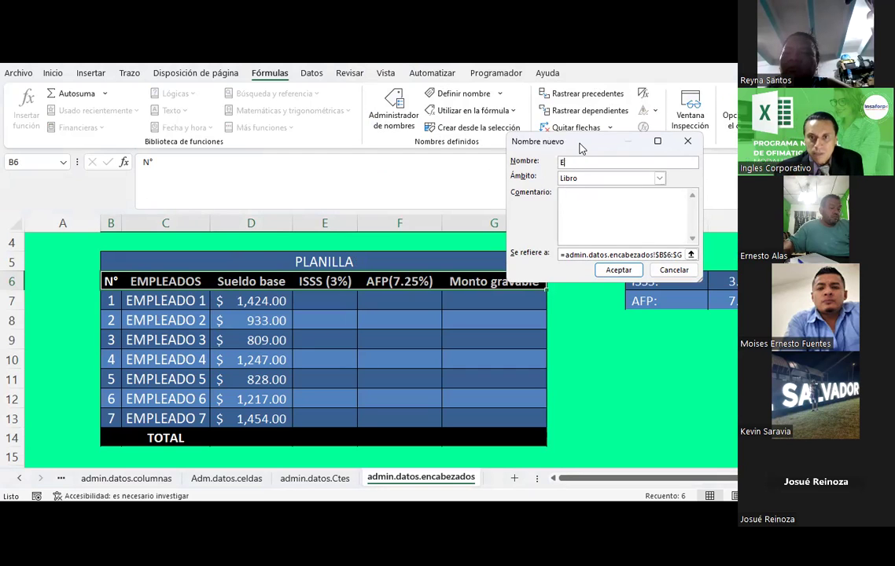
pyautogui.write('ado')
pyautogui.press('Tab')
pyautogui.press('Tab')
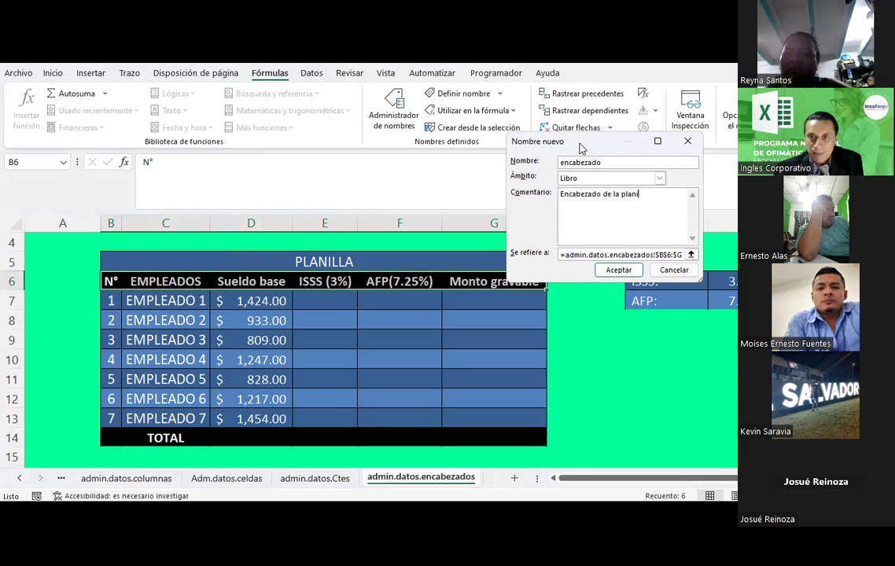
pyautogui.write('a de nóminas.')
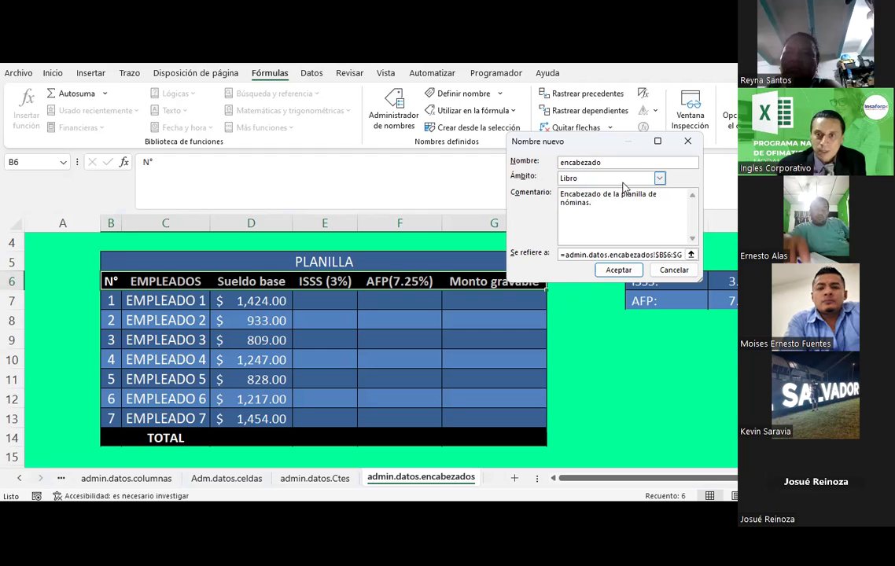
pyautogui.click(691, 254)
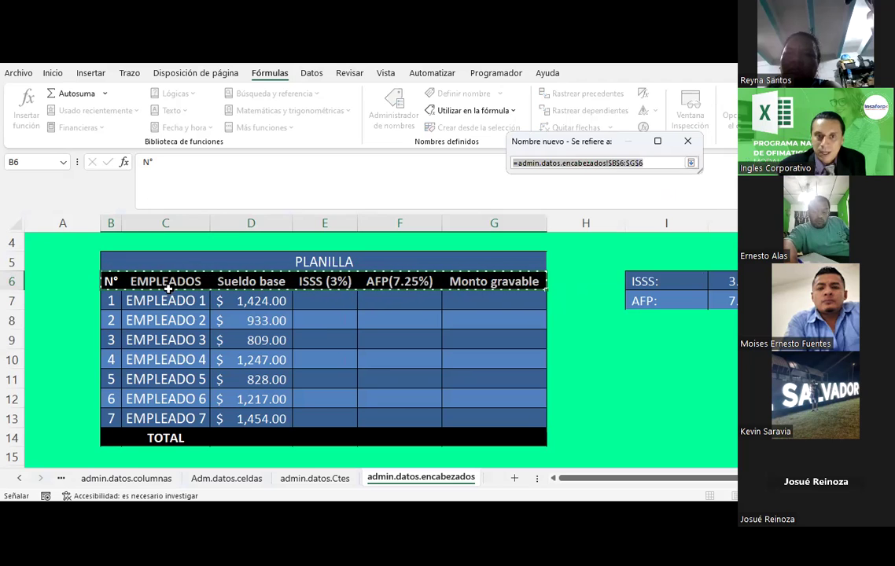
pyautogui.click(691, 162)
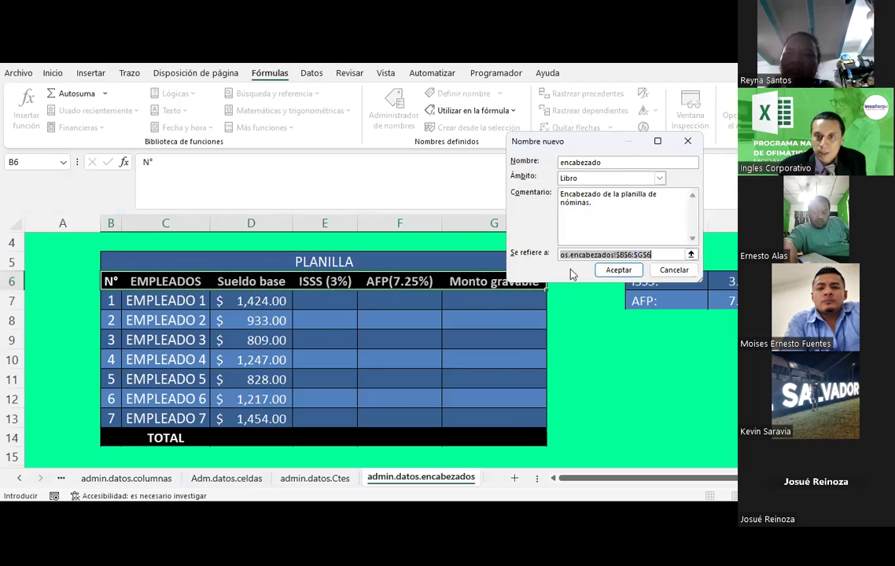
pyautogui.click(618, 272)
pyautogui.click(618, 271)
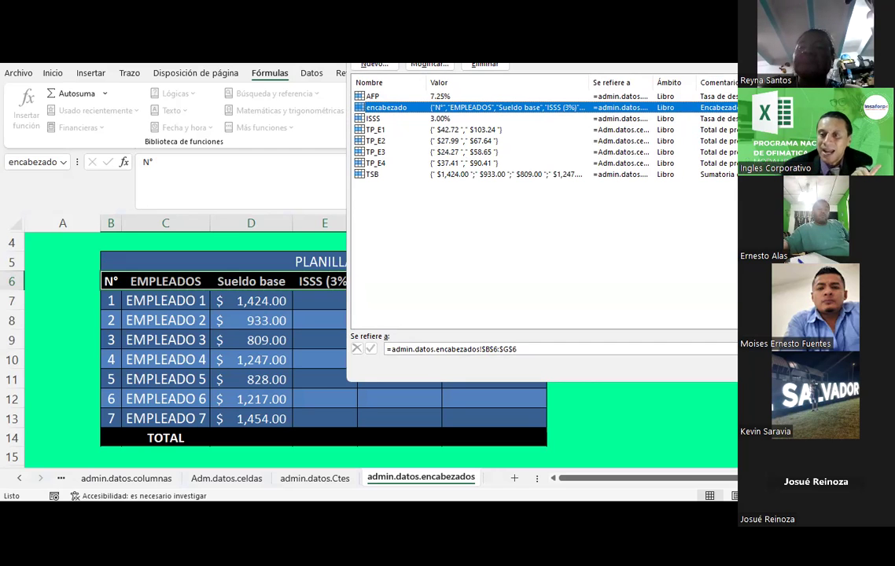
# Enter =encabezado in B17 so N° through Monto gravable spill across row 17.
pyautogui.press('Escape')
pyautogui.scroll(-2, 425, 317)
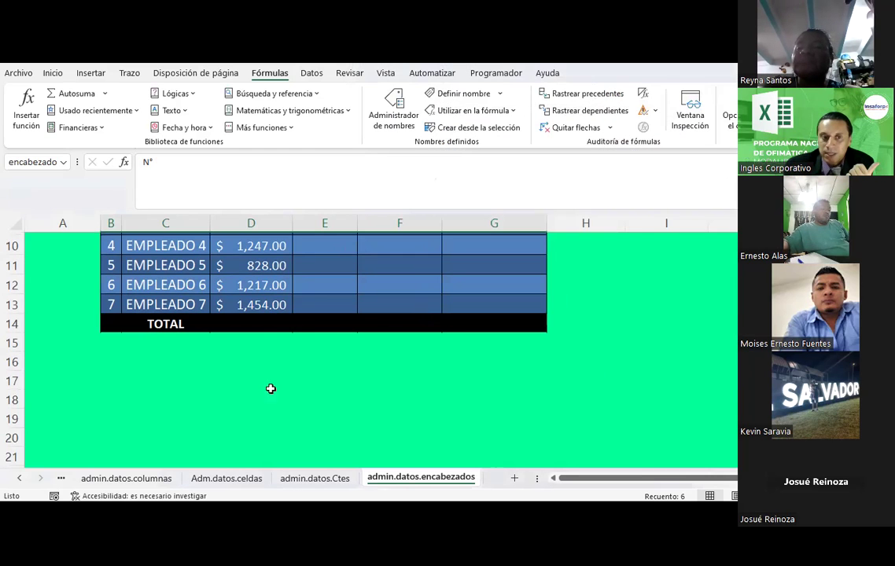
pyautogui.click(109, 379)
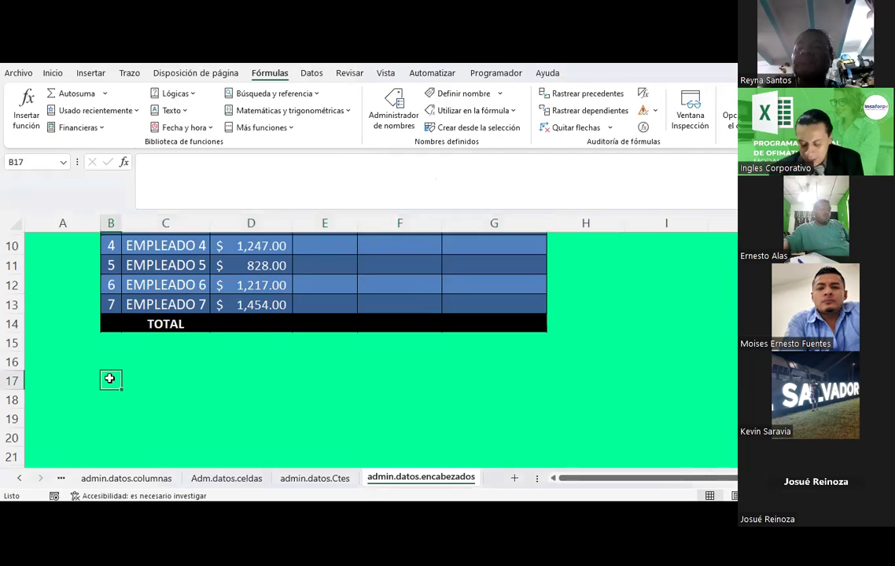
pyautogui.write('=')
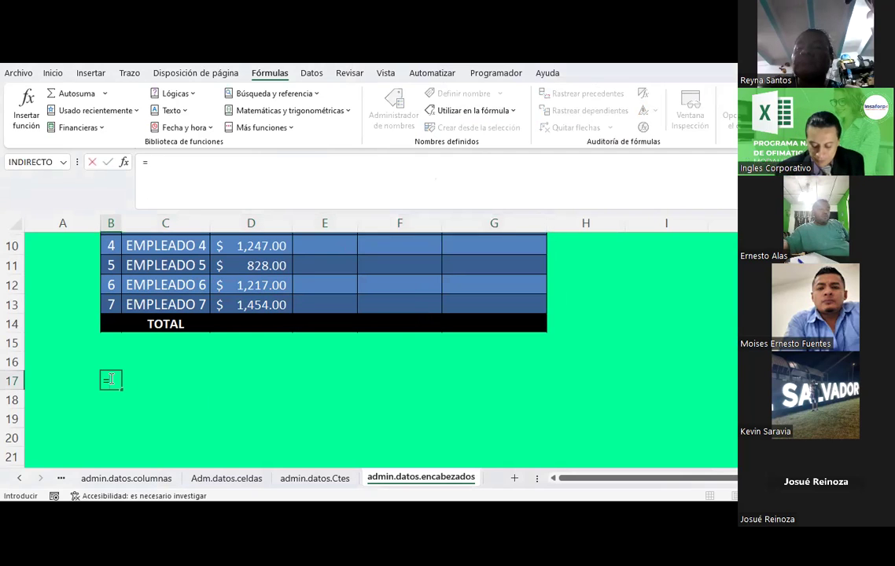
pyautogui.write('en')
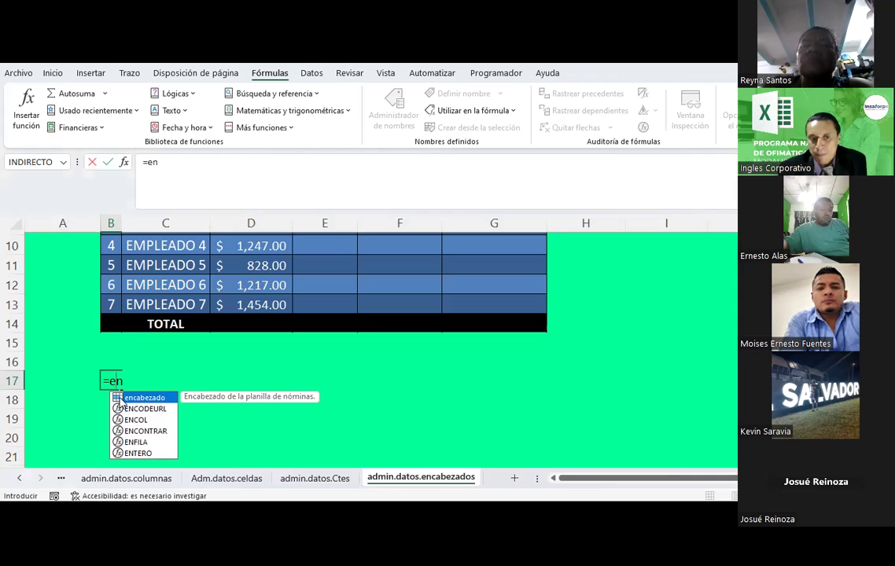
pyautogui.doubleClick(119, 399)
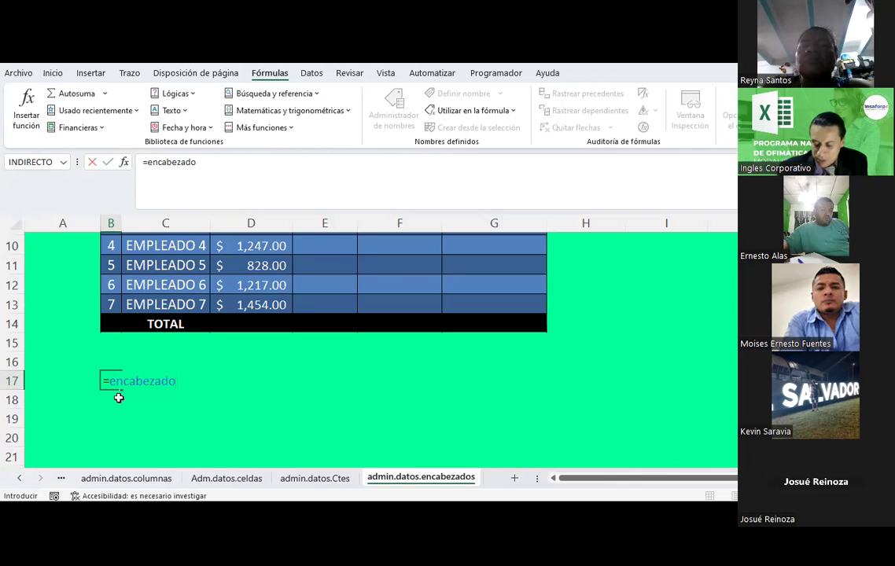
pyautogui.press('Return')
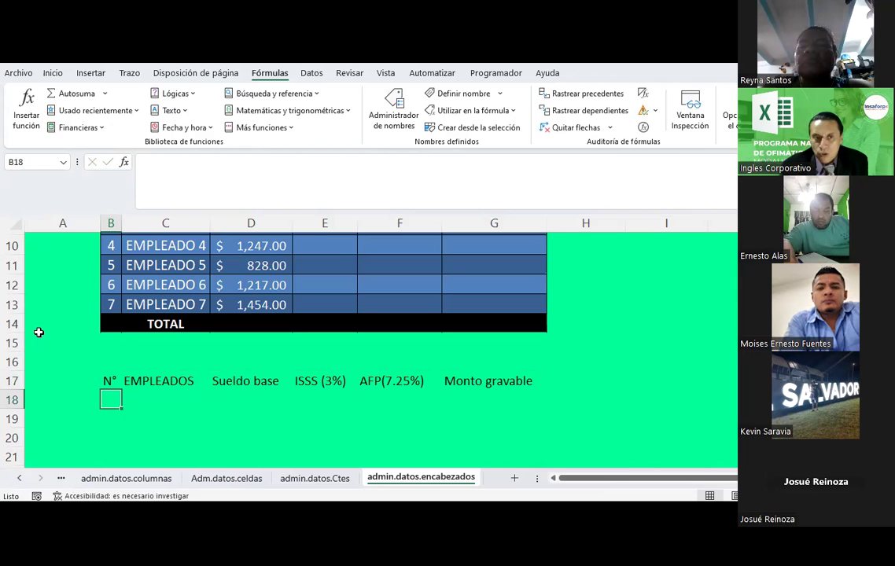
pyautogui.scroll(2, 36, 299)
# Copy the PLANILLA table's B6:G14 formatting onto B17:G24 with Copiar formato.
pyautogui.moveTo(108, 290); pyautogui.dragTo(496, 434)
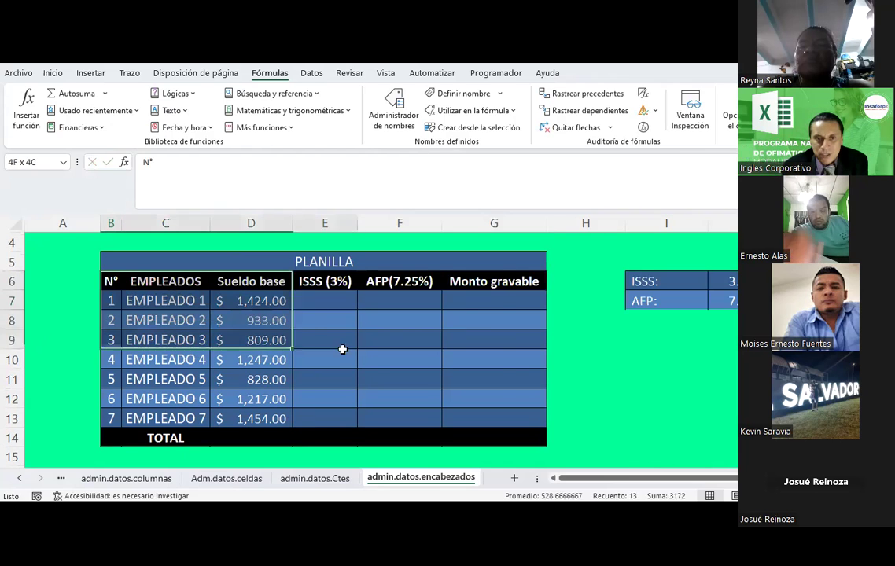
pyautogui.click(52, 72)
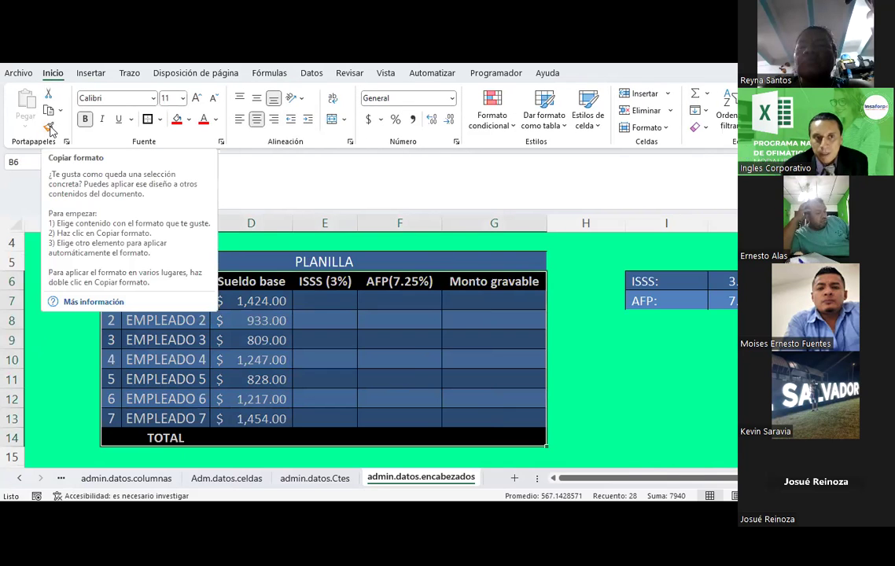
pyautogui.click(48, 127)
pyautogui.scroll(-4, 128, 242)
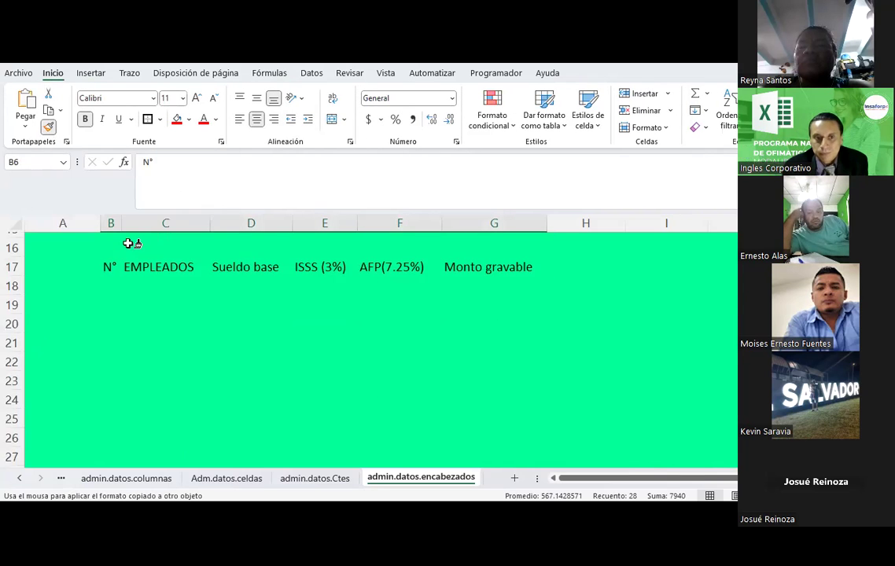
pyautogui.scroll(2, 128, 244)
pyautogui.click(110, 324)
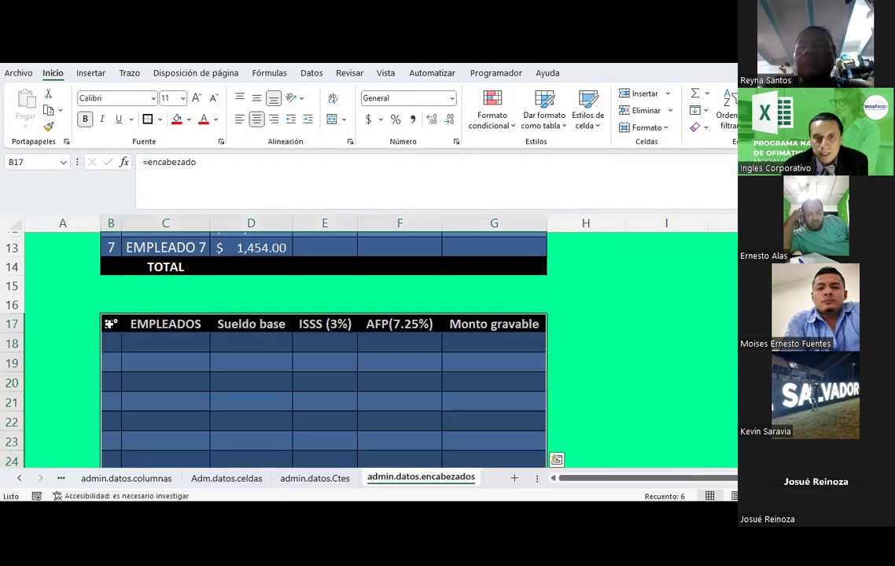
pyautogui.click(249, 380)
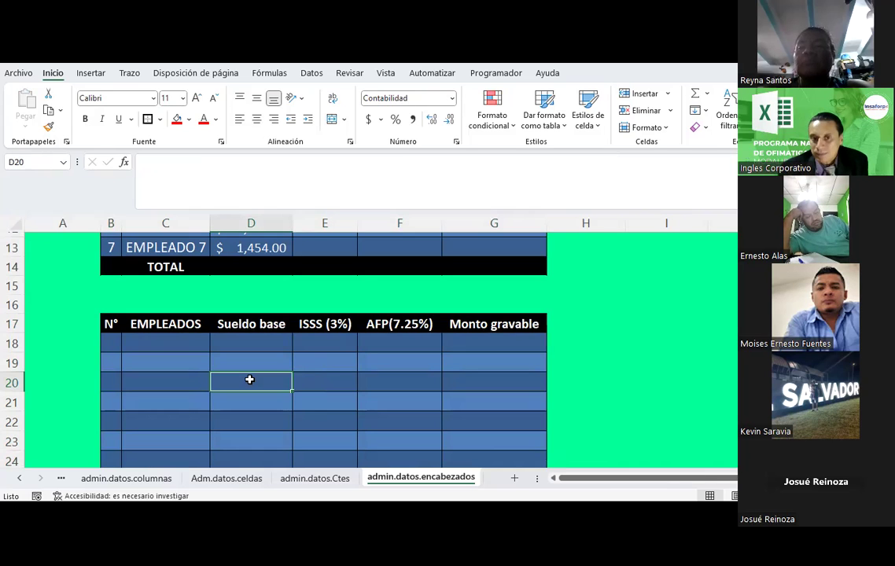
pyautogui.scroll(-3, 249, 380)
pyautogui.scroll(1, 250, 380)
pyautogui.scroll(5, 249, 380)
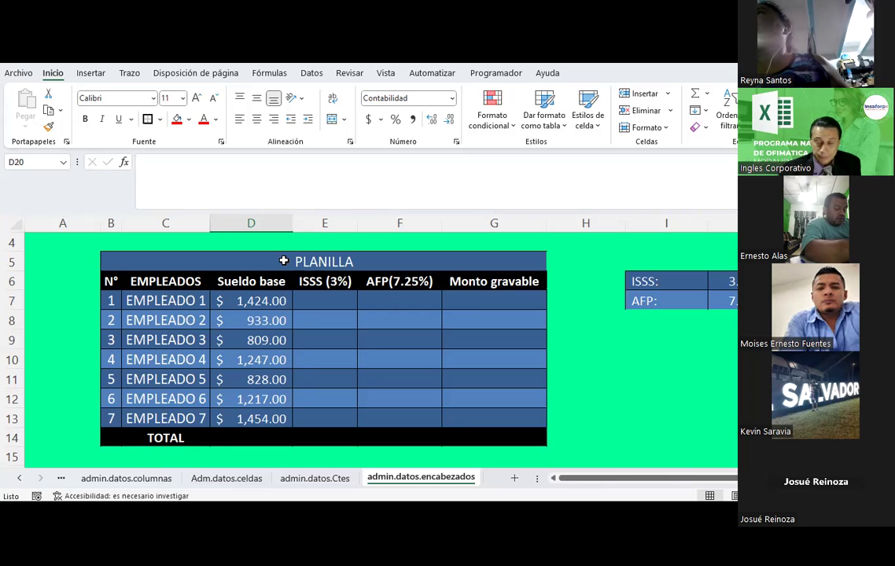
pyautogui.click(234, 359)
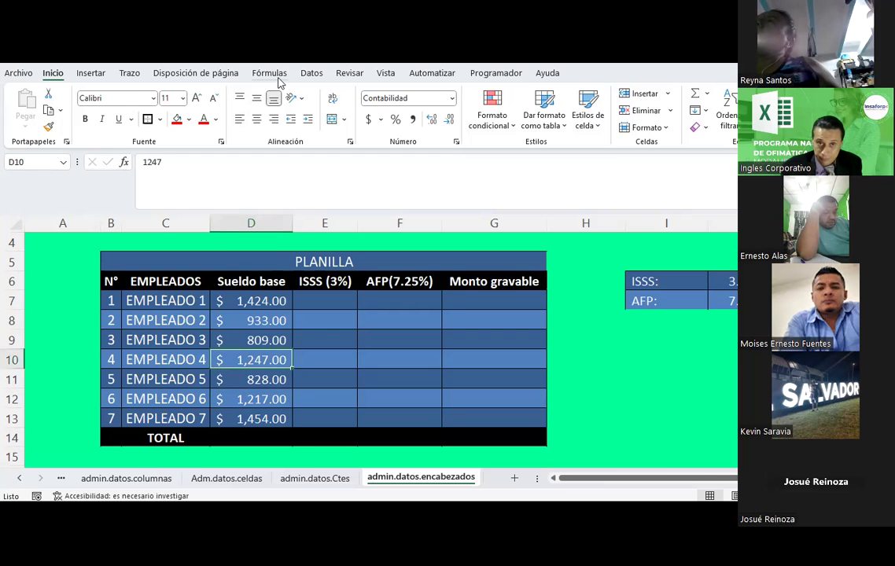
pyautogui.click(311, 72)
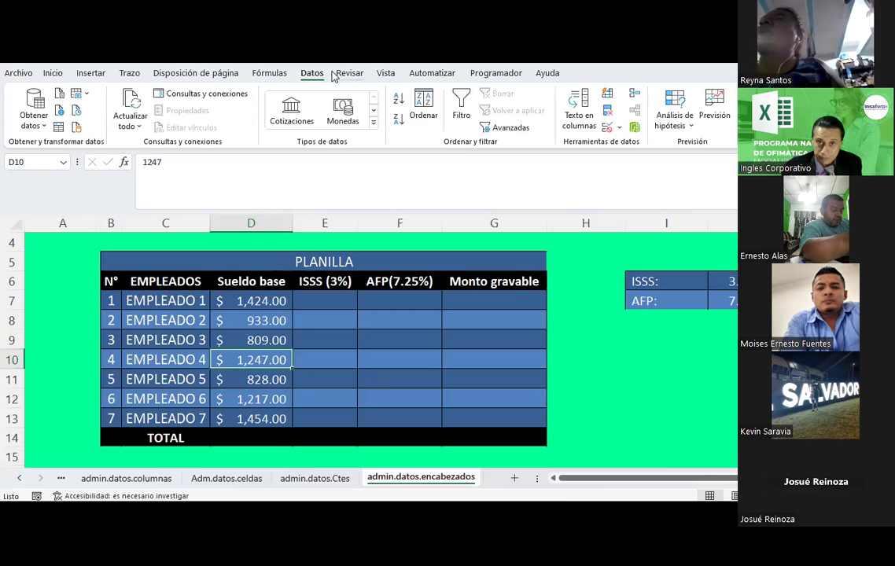
pyautogui.click(277, 73)
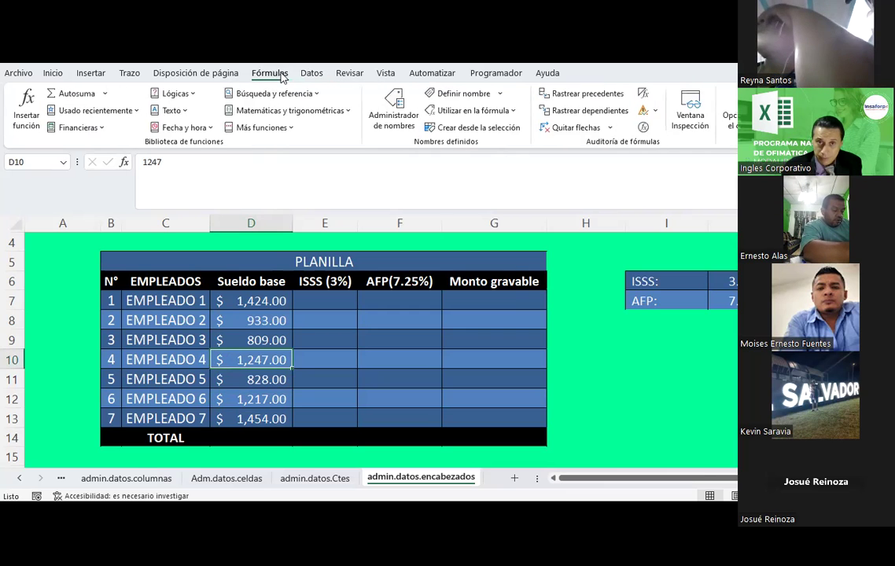
pyautogui.scroll(-2, 380, 242)
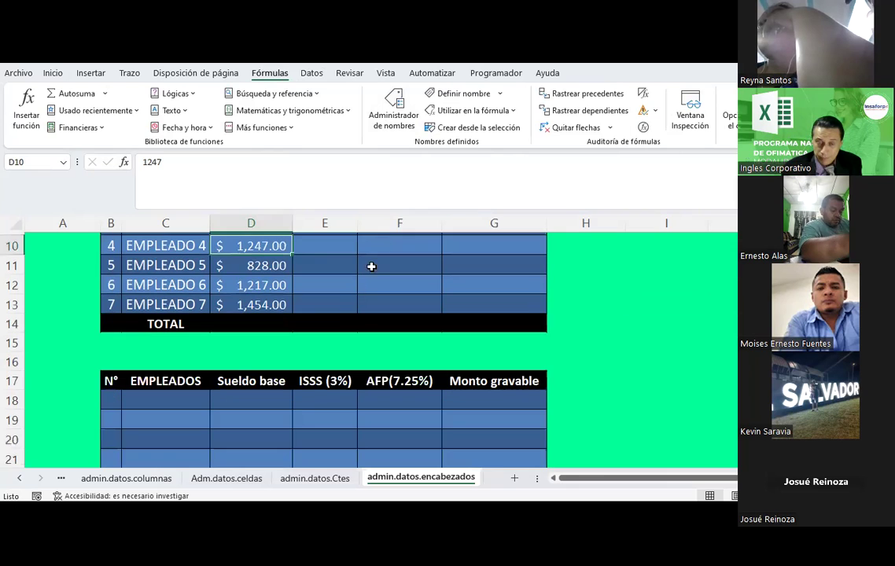
pyautogui.click(340, 312)
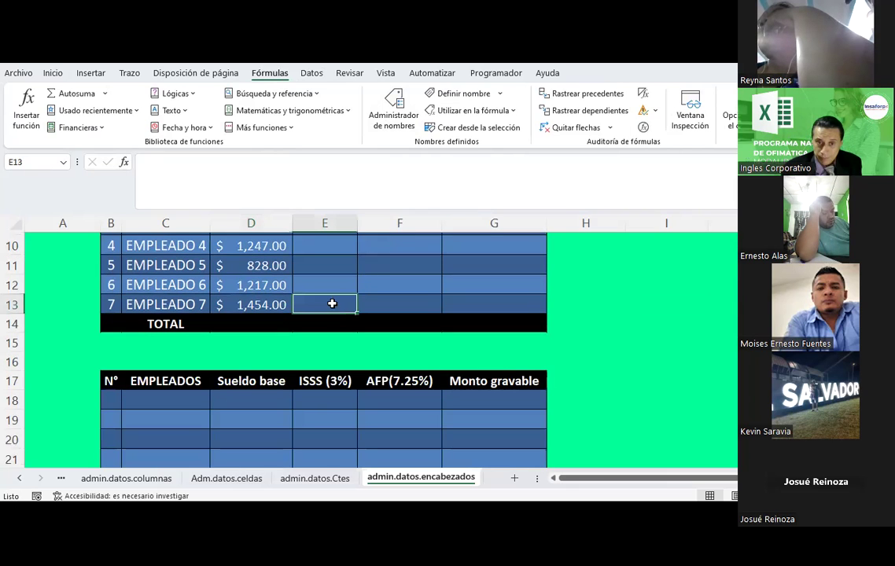
pyautogui.scroll(1, 334, 306)
pyautogui.scroll(1, 332, 302)
pyautogui.click(332, 300)
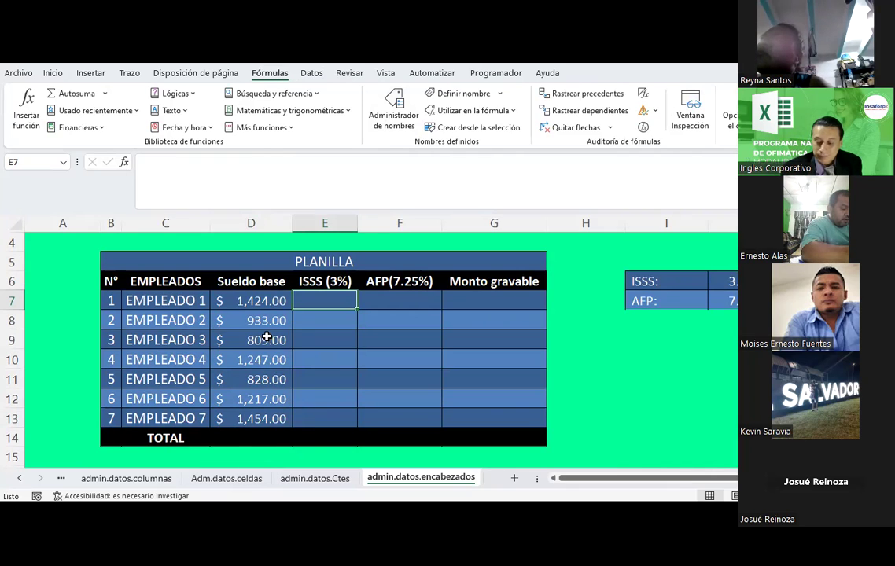
# On the Adm.datos.celdas sheet, inspect the ISSS formula in E7 and the Monto gravable formula in G7.
pyautogui.click(202, 480)
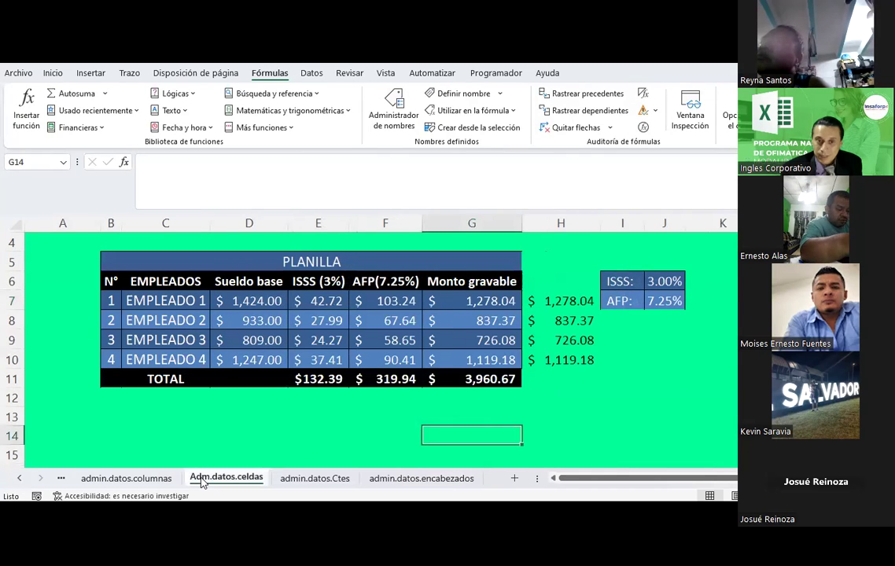
pyautogui.click(392, 409)
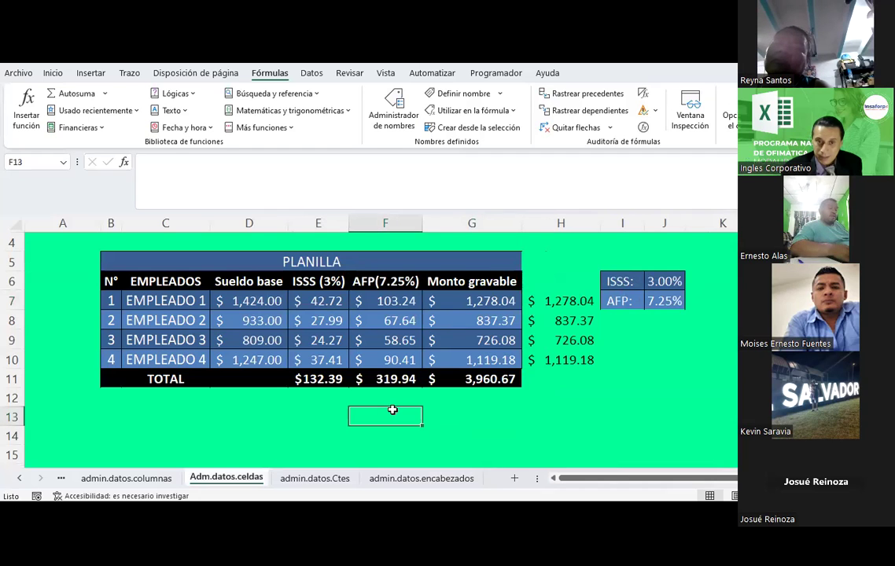
pyautogui.click(341, 303)
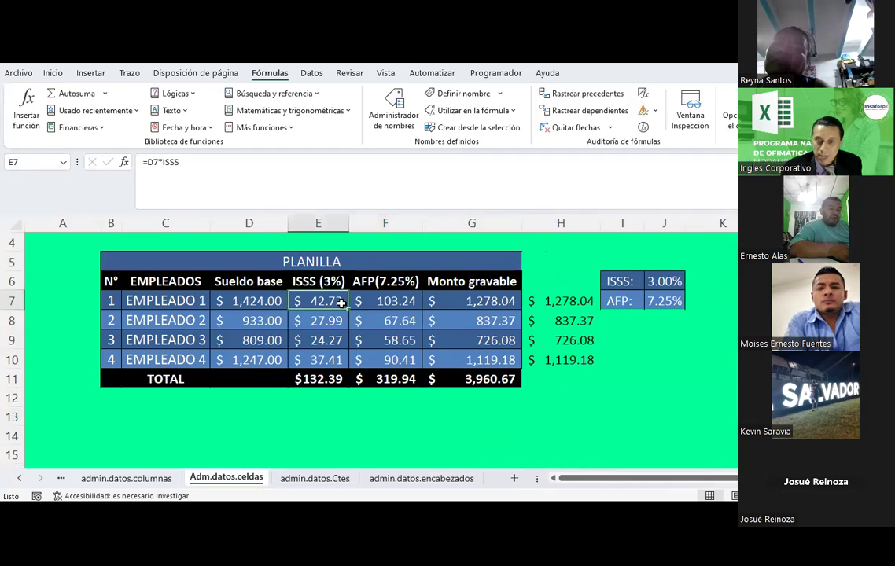
pyautogui.click(439, 296)
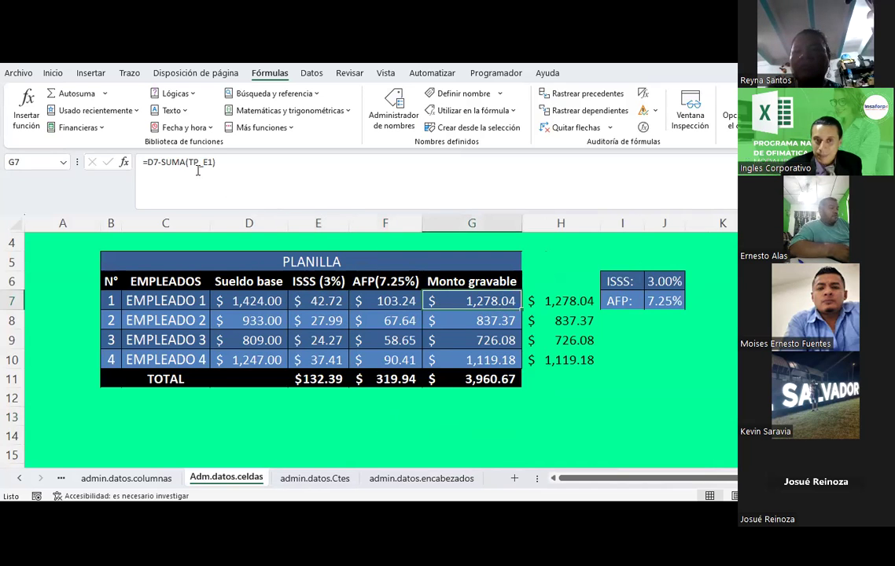
# Select E7:F7, the range TP_E1 covers, check the G7 formula that uses it, and open Administrador de nombres.
pyautogui.moveTo(315, 295); pyautogui.dragTo(385, 301)
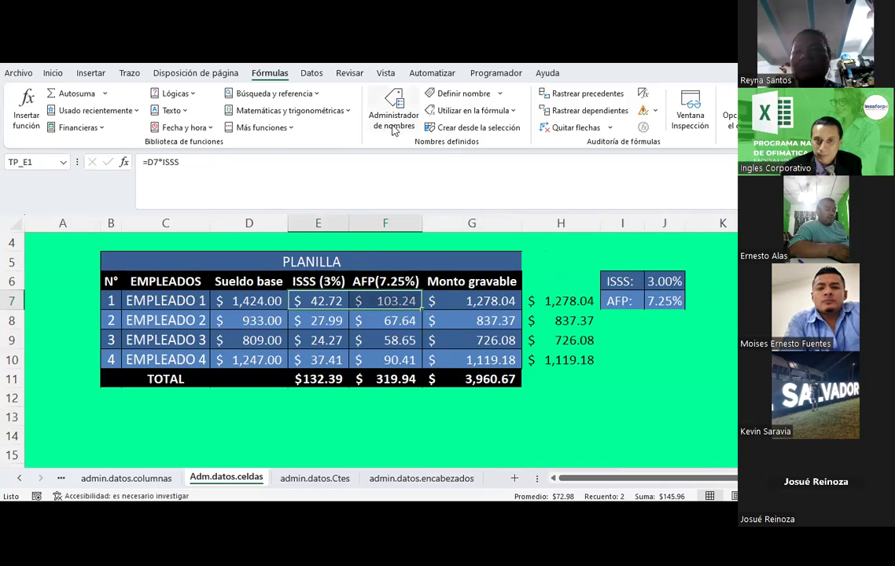
pyautogui.click(443, 300)
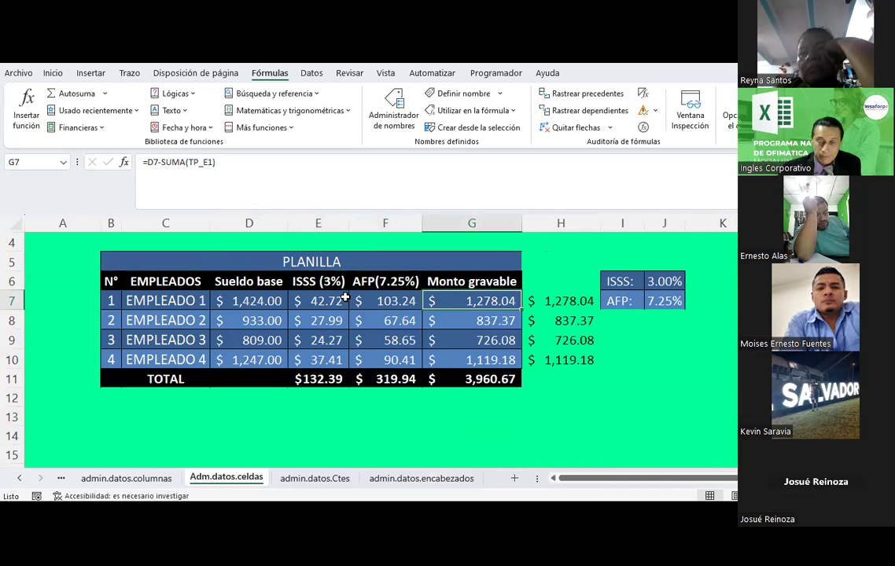
pyautogui.moveTo(341, 300); pyautogui.dragTo(377, 301)
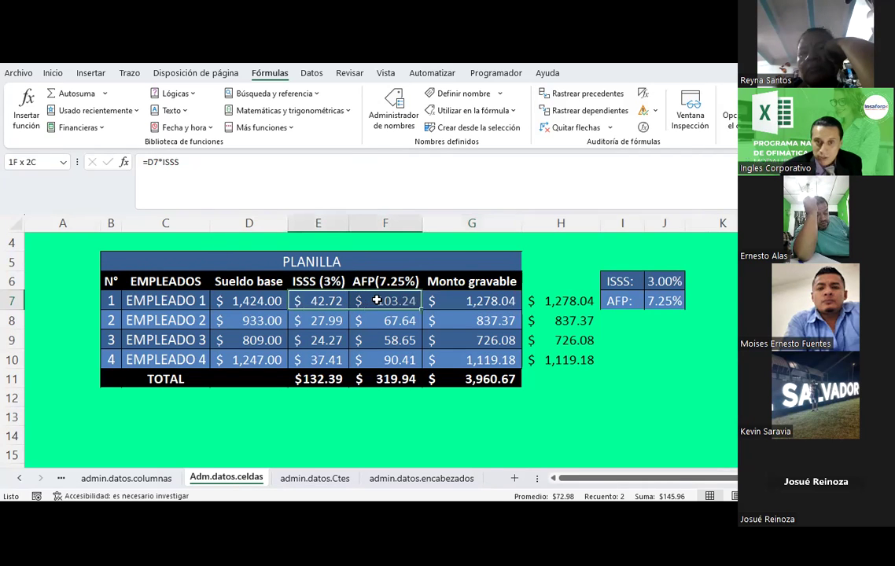
pyautogui.click(394, 115)
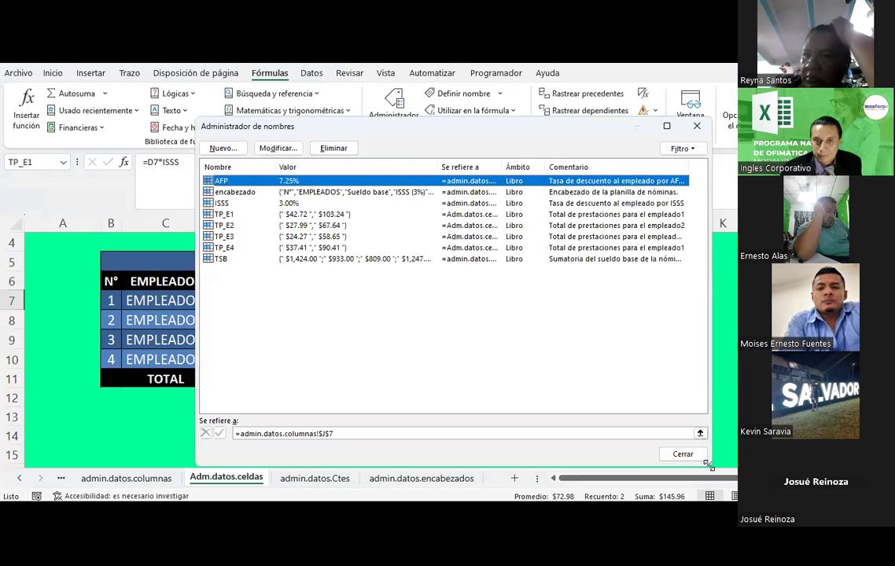
# Enlarge the Name Manager and open TP_E1 to show its comment and $E$7:$F$7 reference.
pyautogui.moveTo(708, 464); pyautogui.dragTo(717, 511)
pyautogui.moveTo(340, 140); pyautogui.dragTo(280, 96)
pyautogui.click(169, 180)
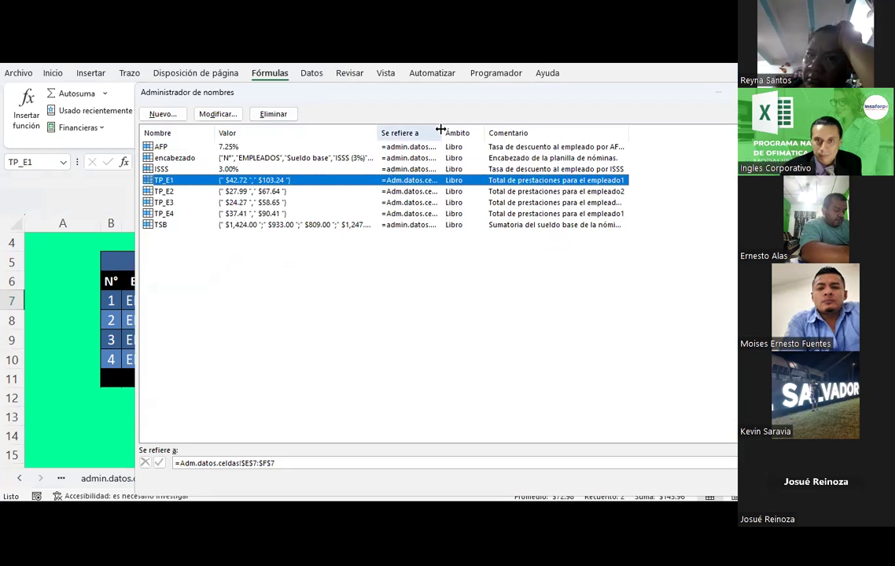
pyautogui.moveTo(442, 133); pyautogui.dragTo(593, 133)
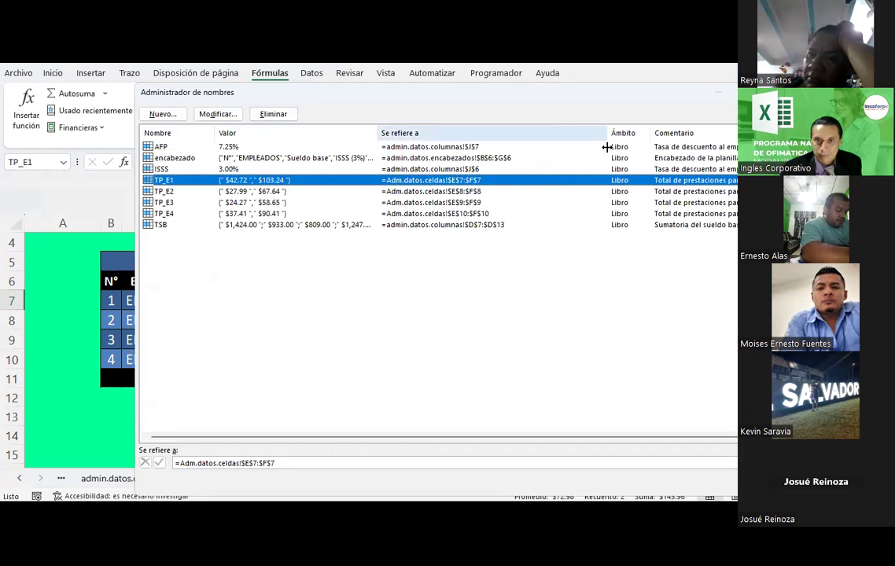
pyautogui.click(218, 115)
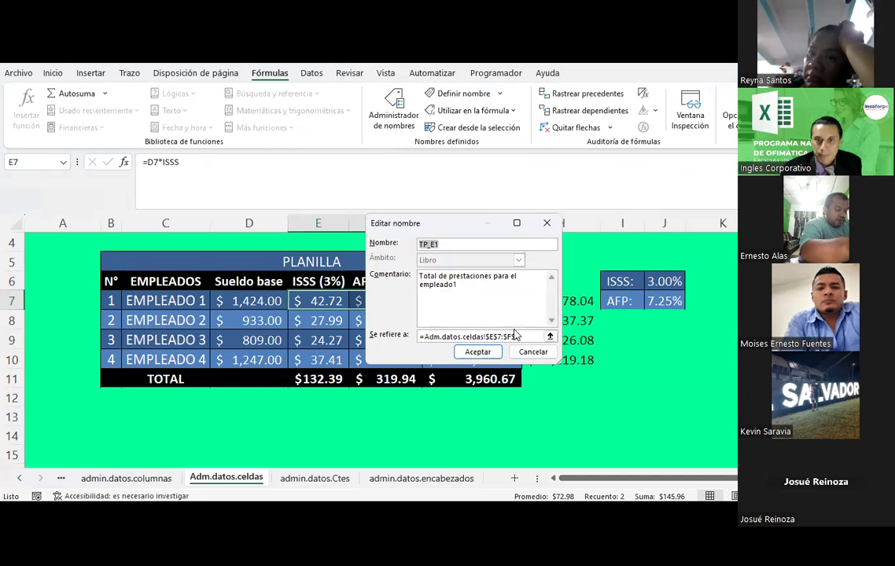
pyautogui.click(510, 317)
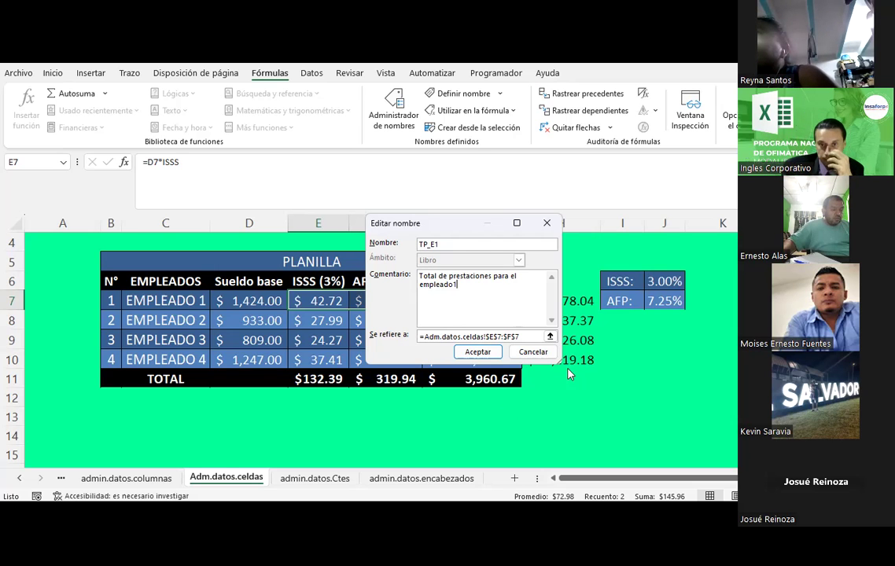
# Cancel the TP_E1 edit, close the Name Manager, and return to admin.datos.encabezados near row 17.
pyautogui.click(533, 352)
pyautogui.press('Escape')
pyautogui.click(441, 478)
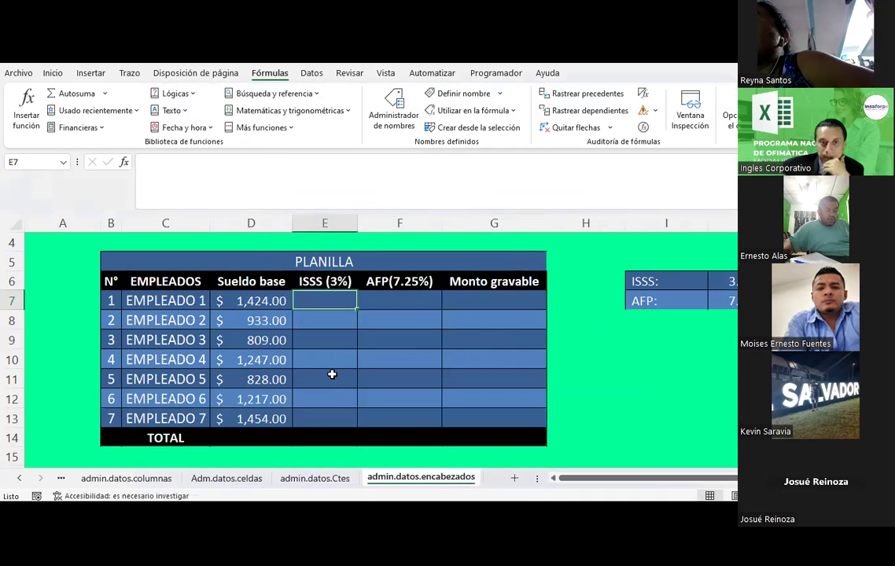
pyautogui.scroll(-3, 332, 374)
pyautogui.scroll(-2, 332, 374)
pyautogui.scroll(1, 332, 374)
pyautogui.scroll(1, 332, 375)
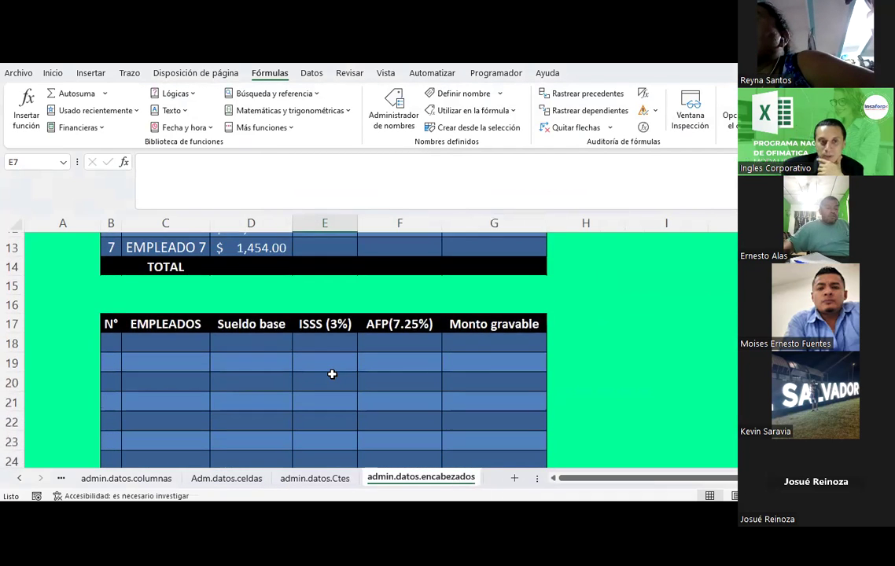
pyautogui.scroll(1, 332, 374)
pyautogui.scroll(2, 332, 375)
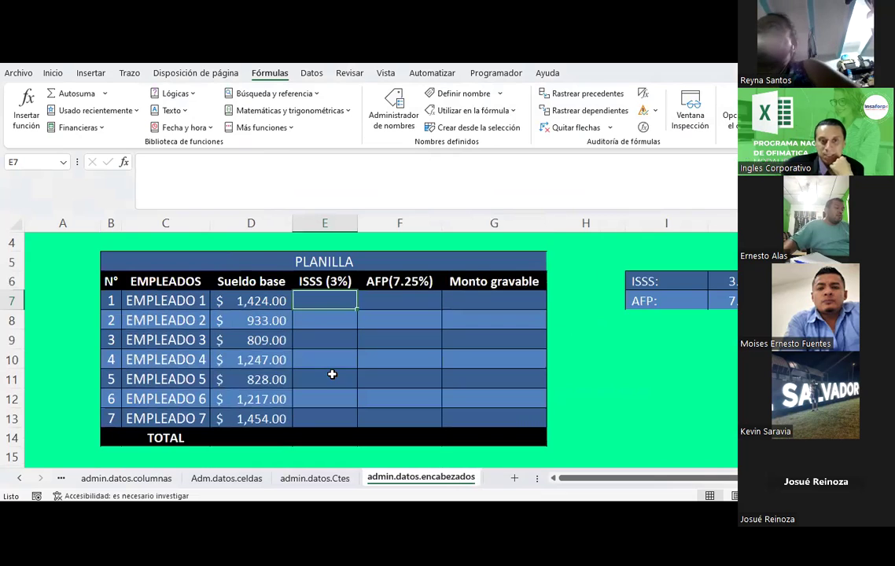
pyautogui.scroll(-2, 332, 375)
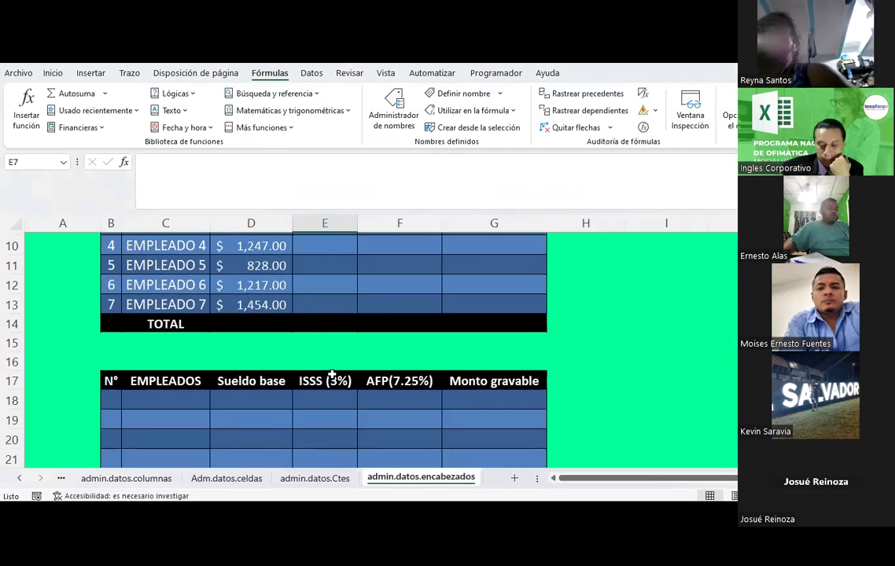
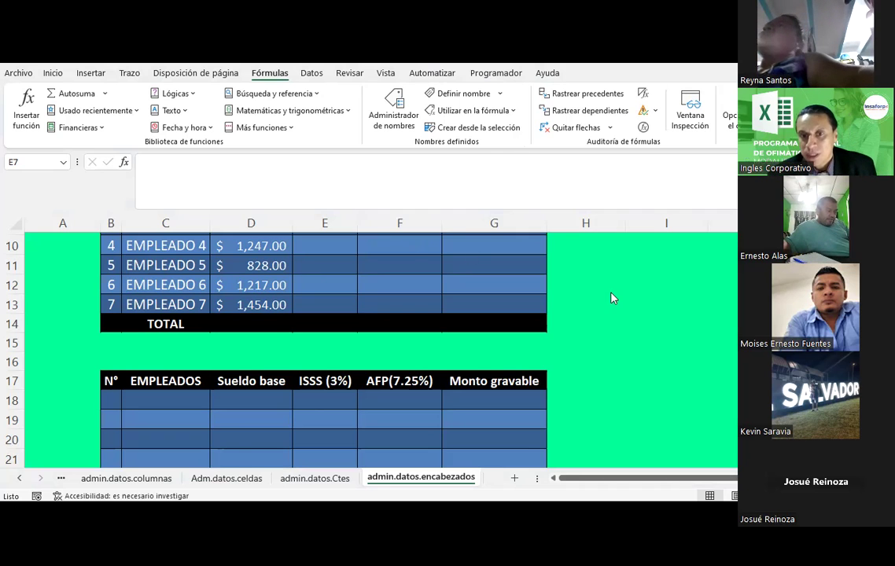
# Select the PLANILLA header row B6:G6 so the Name Box shows encabezado.
pyautogui.scroll(-1, 126, 390)
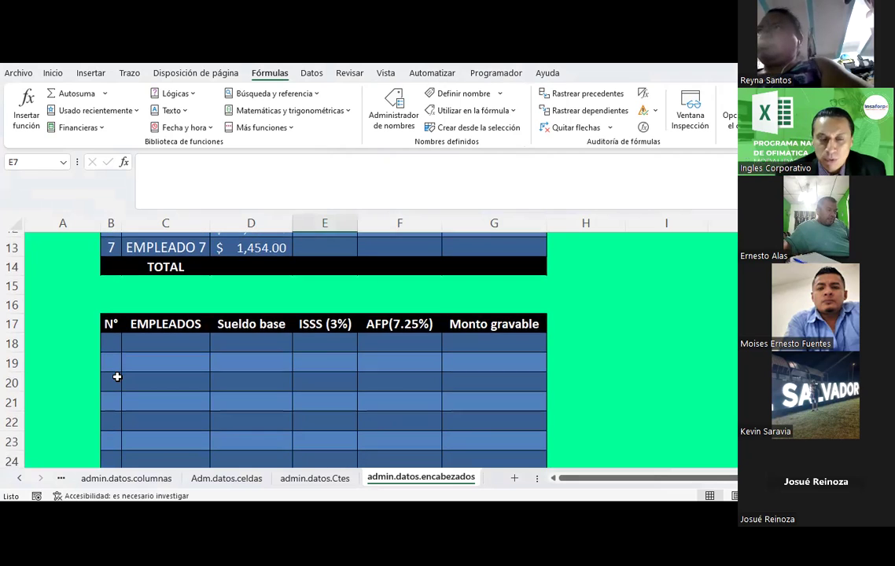
pyautogui.scroll(2, 119, 364)
pyautogui.scroll(1, 119, 364)
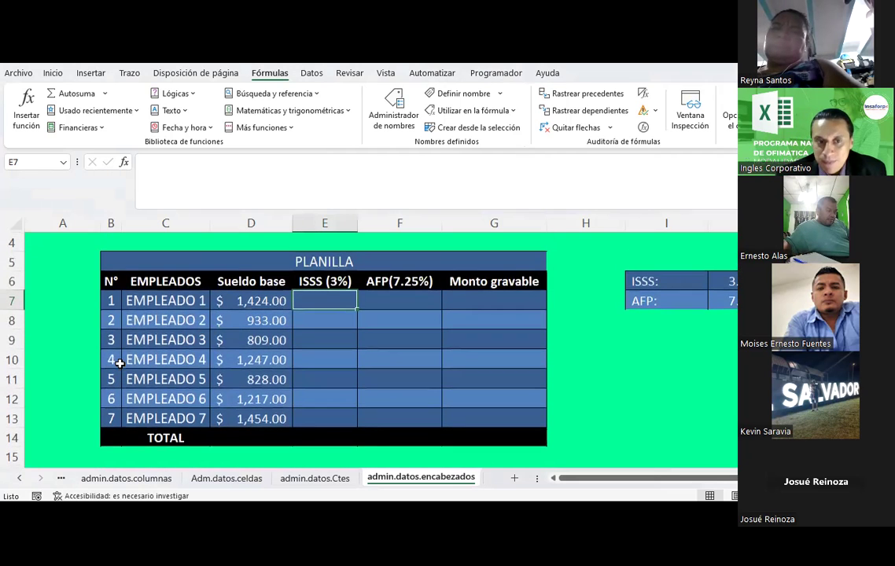
pyautogui.moveTo(111, 281); pyautogui.dragTo(471, 281)
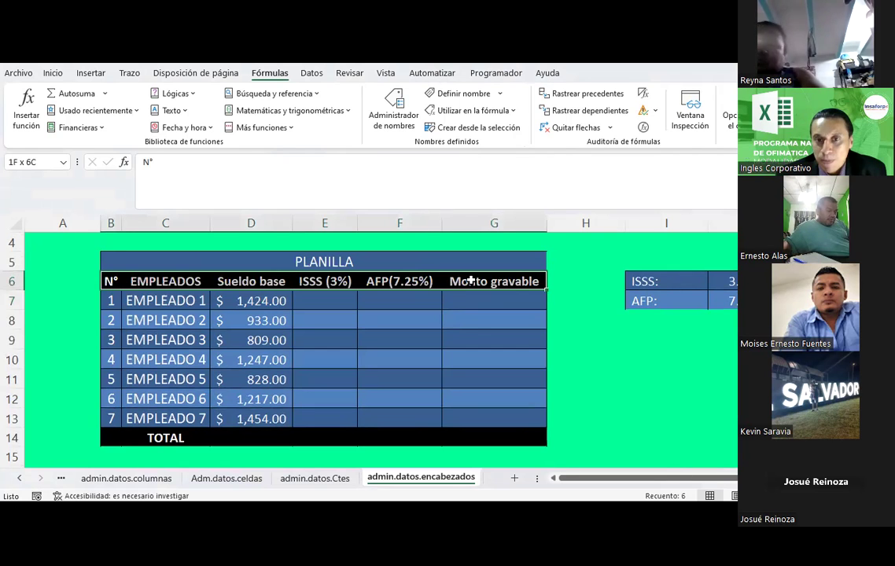
pyautogui.moveTo(471, 281); pyautogui.dragTo(504, 277)
# Inspect encabezado's payroll-header comment and its $B$6:$G$6 reference in Name Manager, closing without changes.
pyautogui.click(407, 122)
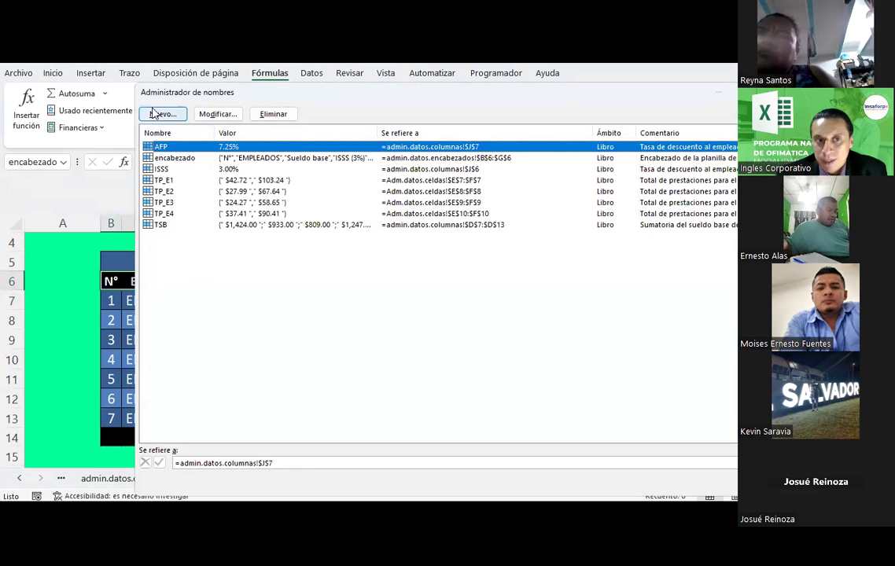
pyautogui.click(173, 159)
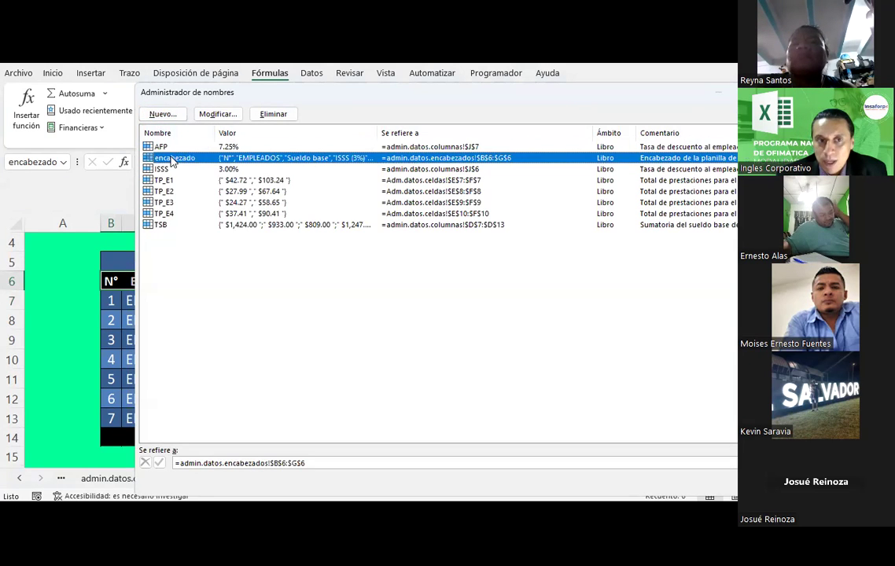
pyautogui.click(218, 114)
pyautogui.click(469, 244)
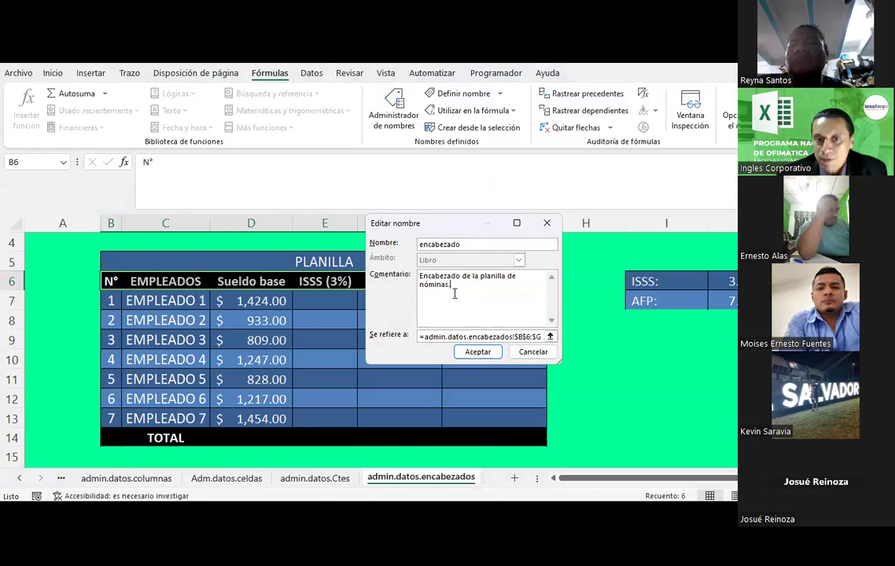
pyautogui.moveTo(454, 291); pyautogui.dragTo(432, 277)
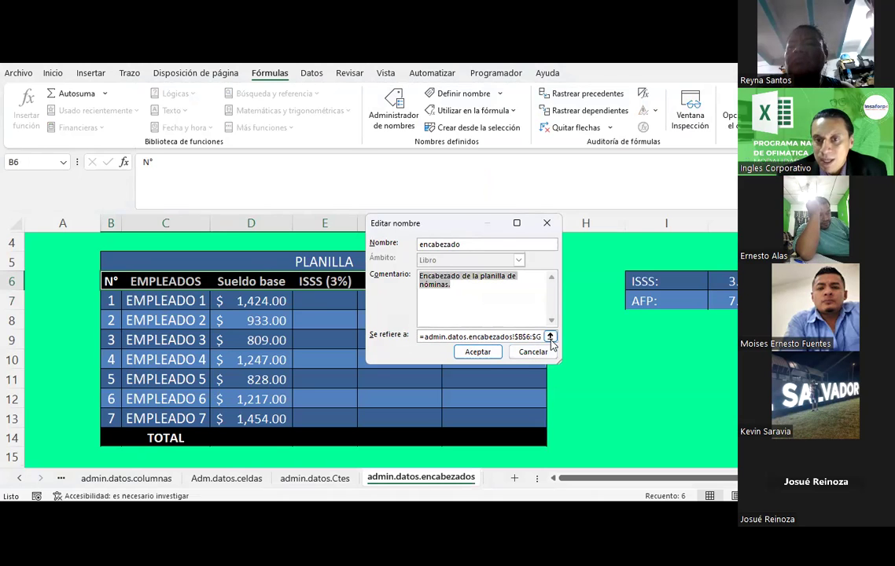
pyautogui.click(550, 336)
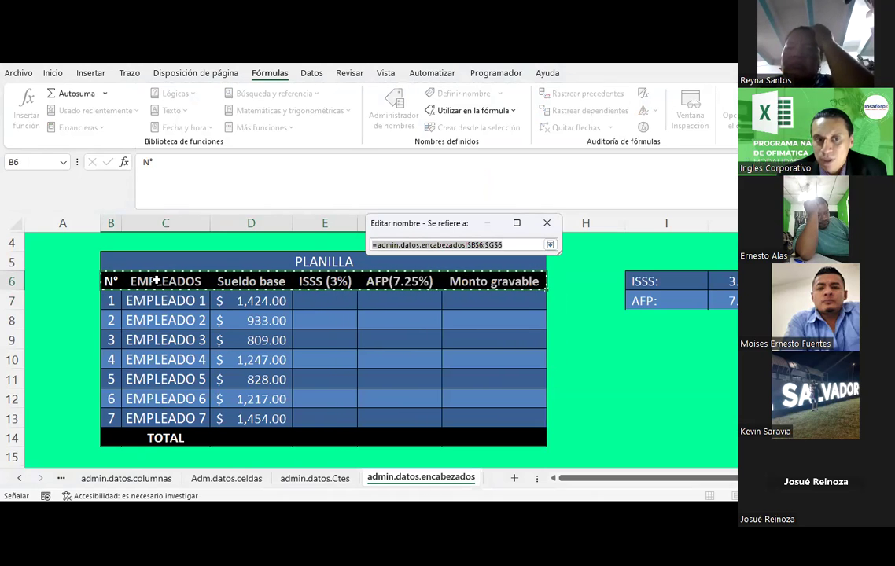
pyautogui.click(553, 228)
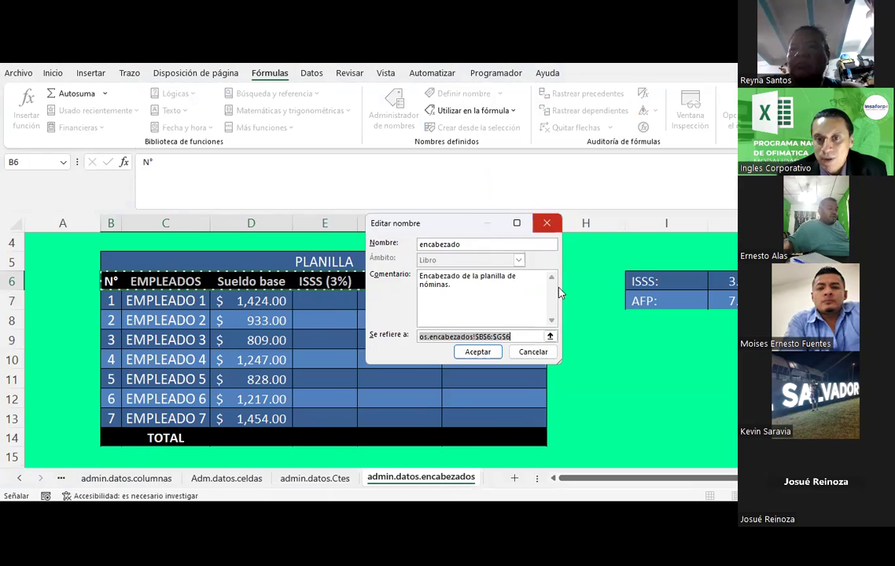
pyautogui.click(532, 350)
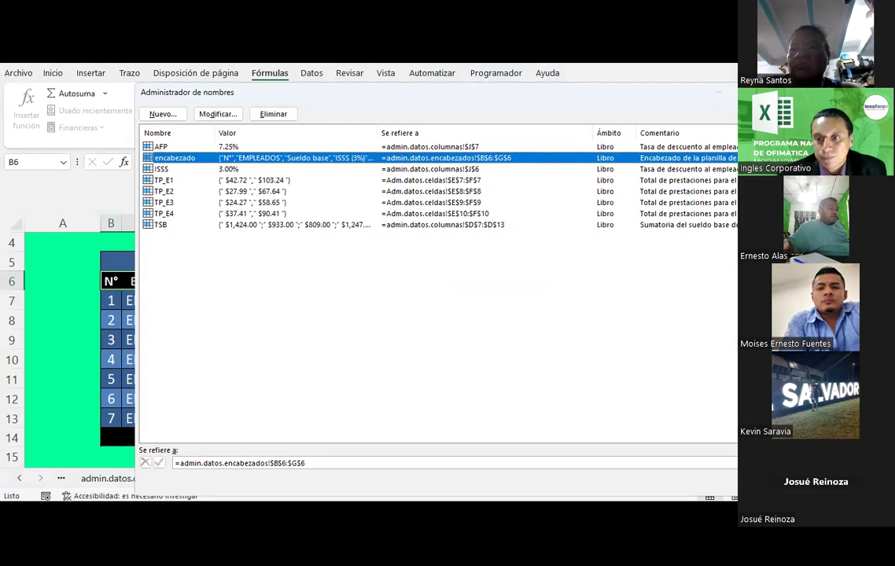
pyautogui.press('Escape')
# Enter =encabezado in cell B28 so the six header labels spill across row 28.
pyautogui.scroll(-7, 256, 325)
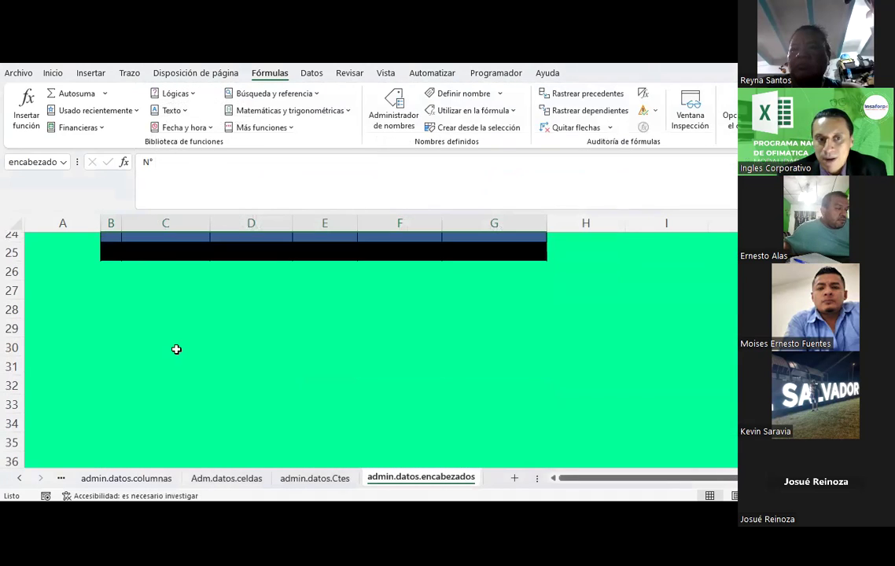
pyautogui.click(115, 308)
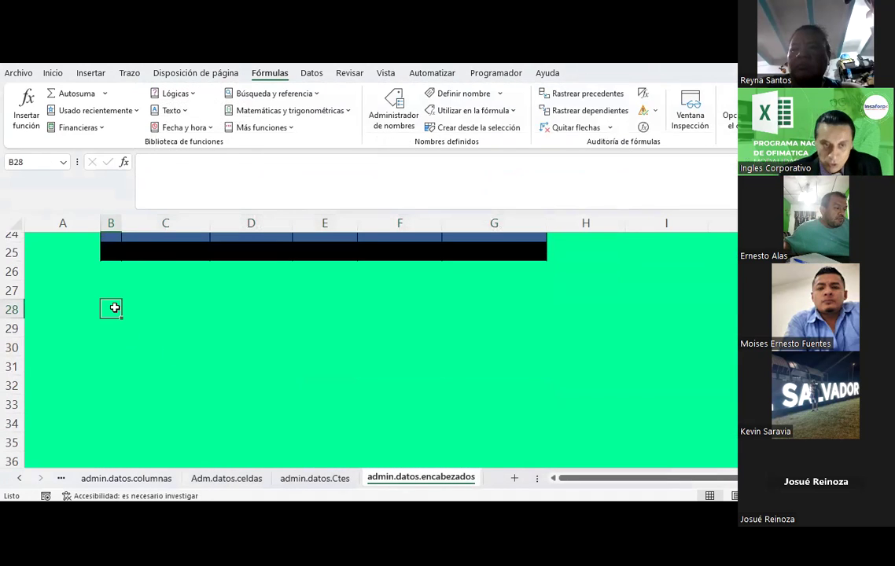
pyautogui.write('=encabezad')
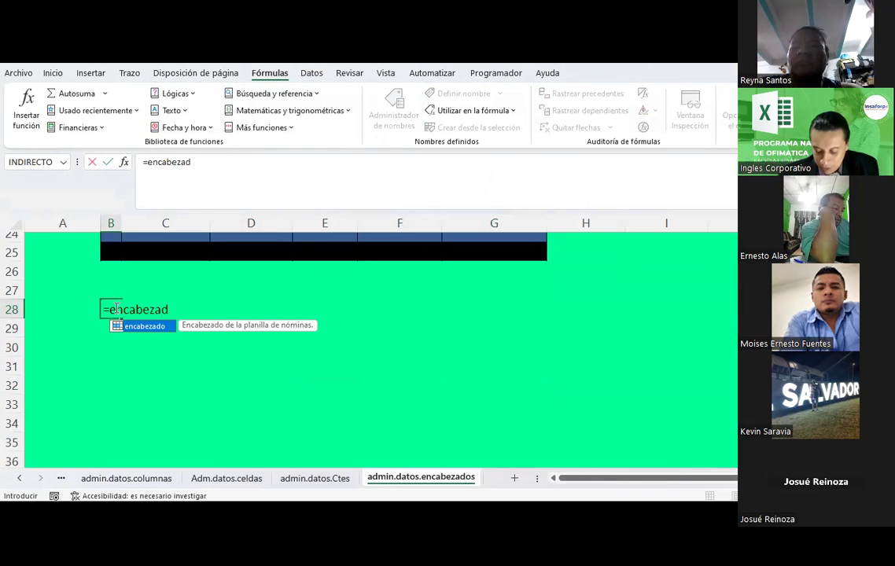
pyautogui.press('Return')
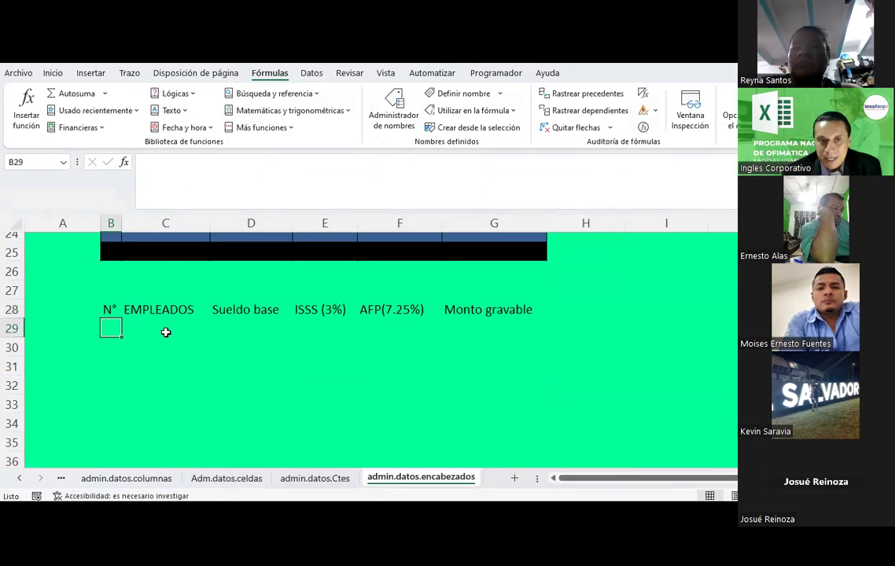
pyautogui.scroll(2, 166, 332)
pyautogui.scroll(2, 166, 332)
# Copy the B17:G25 table formatting onto B28:G36 using Format Painter.
pyautogui.moveTo(110, 323); pyautogui.dragTo(490, 416)
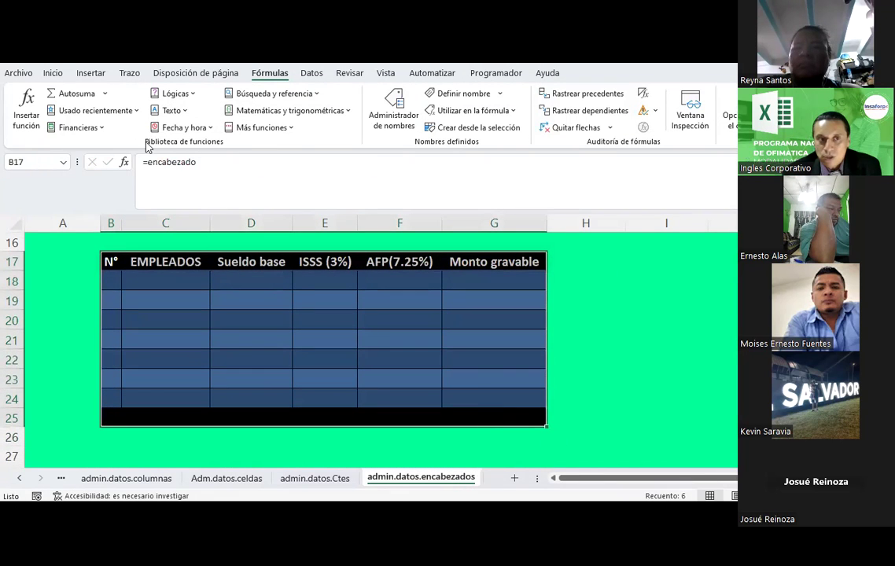
pyautogui.click(51, 73)
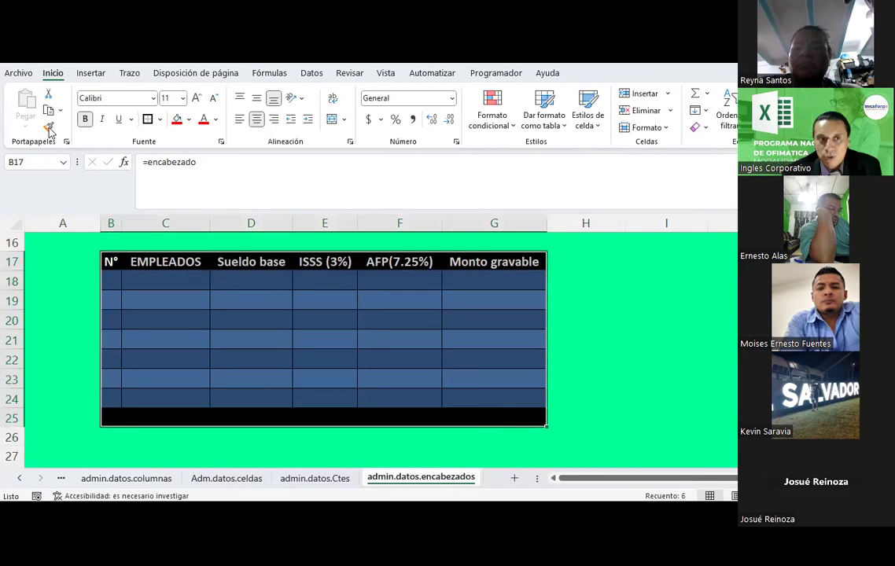
pyautogui.click(49, 128)
pyautogui.scroll(-4, 151, 323)
pyautogui.click(113, 246)
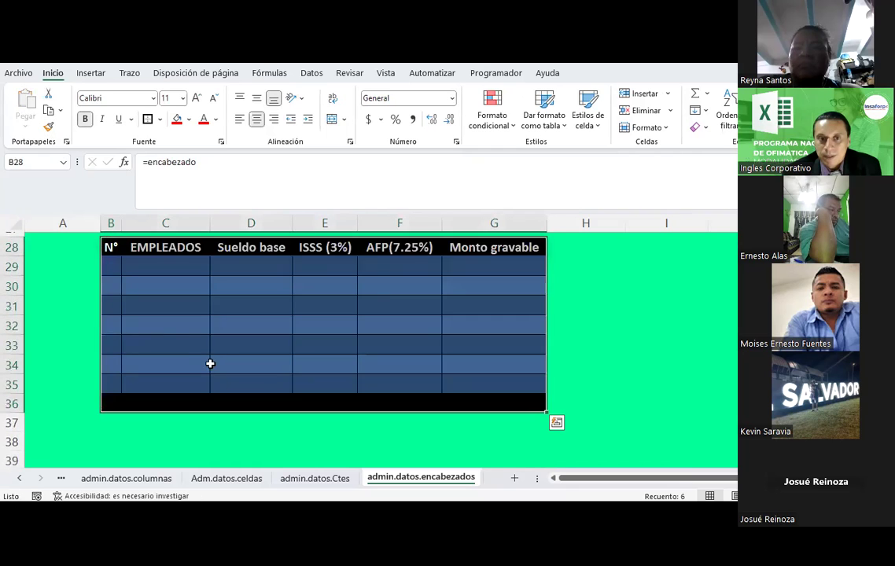
pyautogui.scroll(1, 216, 358)
pyautogui.click(223, 355)
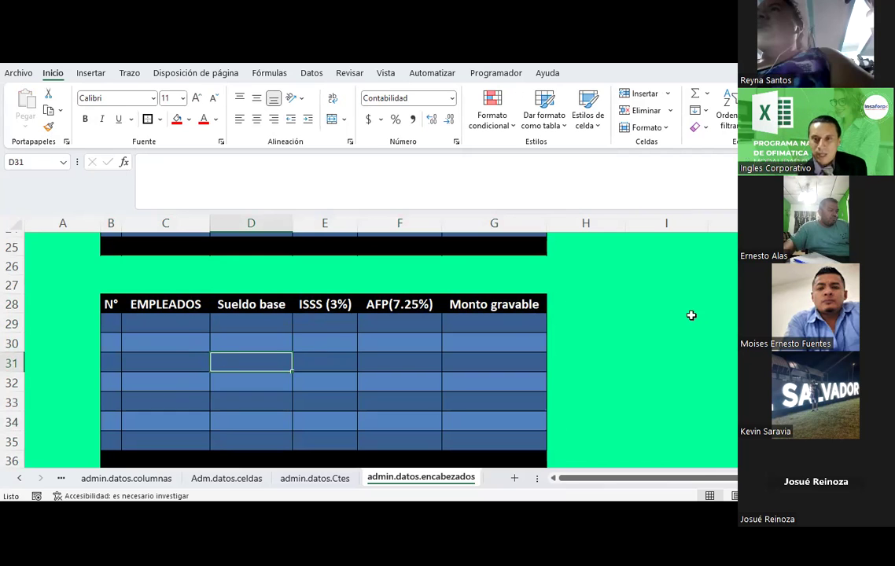
pyautogui.click(662, 301)
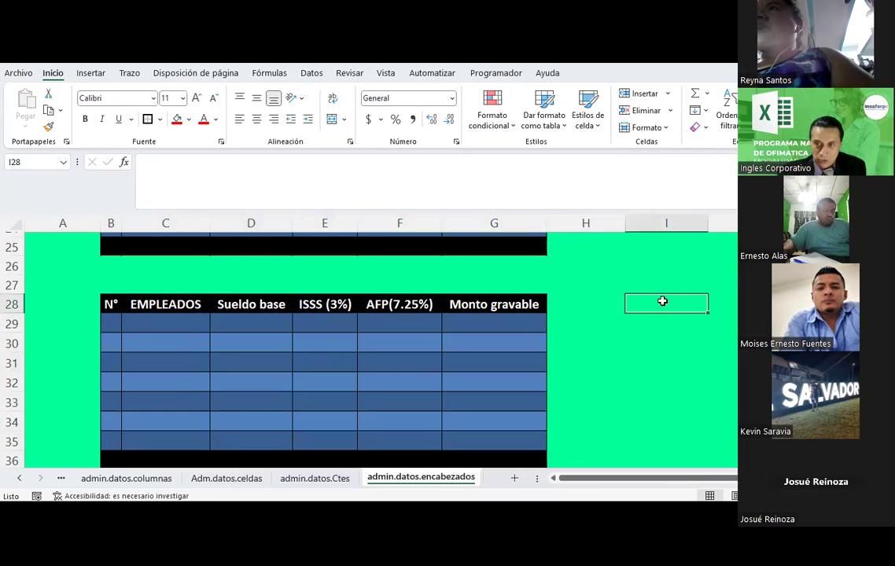
pyautogui.write('=encabezado')
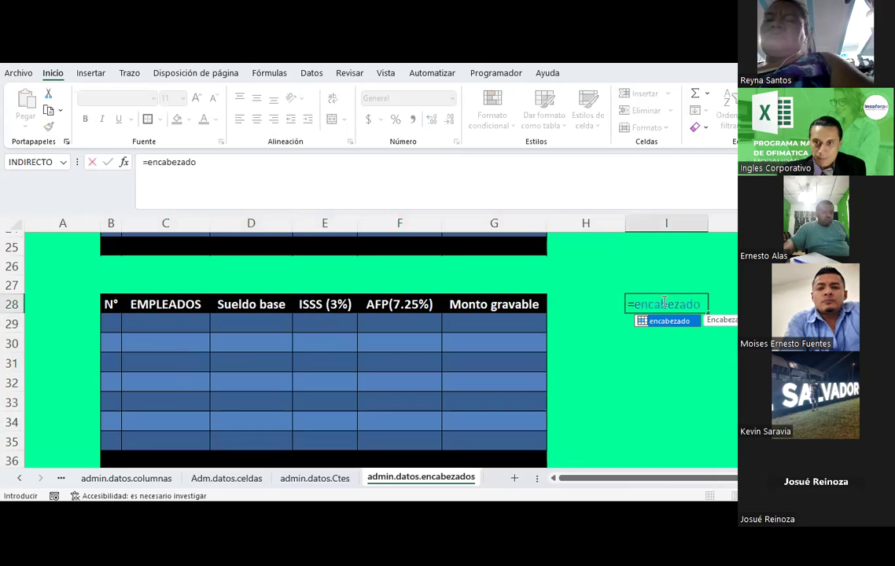
pyautogui.press('Return')
pyautogui.click(663, 301)
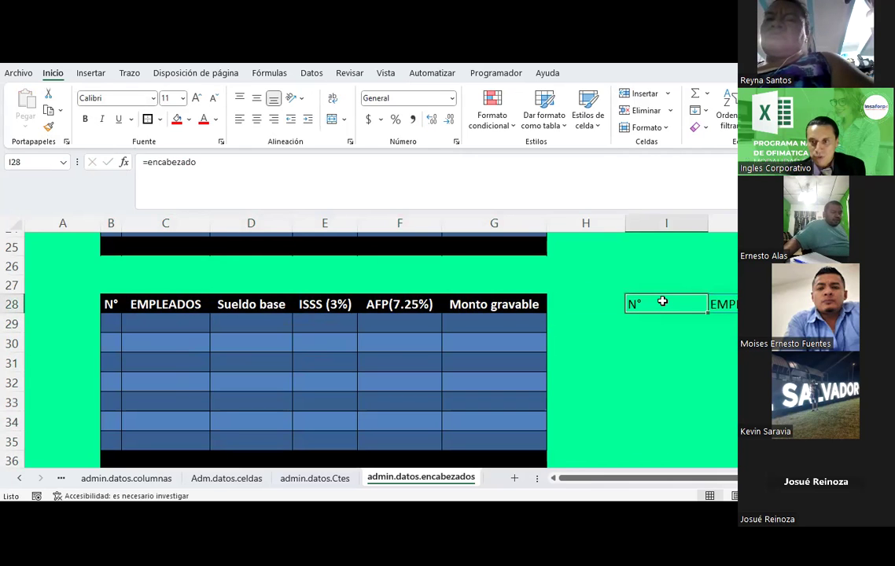
pyautogui.press('Right')
pyautogui.press('Right')
pyautogui.press('Right')
pyautogui.press('Right')
pyautogui.press('Right')
pyautogui.press('Right')
pyautogui.press('Right')
pyautogui.press('Left')
pyautogui.press('Left')
pyautogui.press('Left')
pyautogui.press('Left')
pyautogui.press('Left')
pyautogui.press('Left')
pyautogui.press('Left')
pyautogui.hotkey('shift', 'Right')
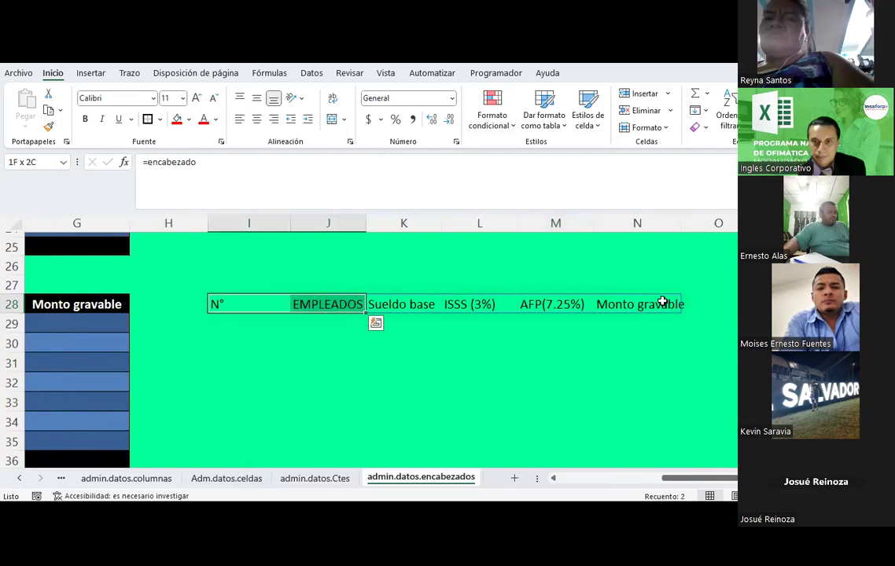
pyautogui.hotkey('shift', 'Right')
pyautogui.hotkey('shift', 'Right')
pyautogui.hotkey('shift', 'Right')
pyautogui.hotkey('ctrl', 'z')
pyautogui.press('Left')
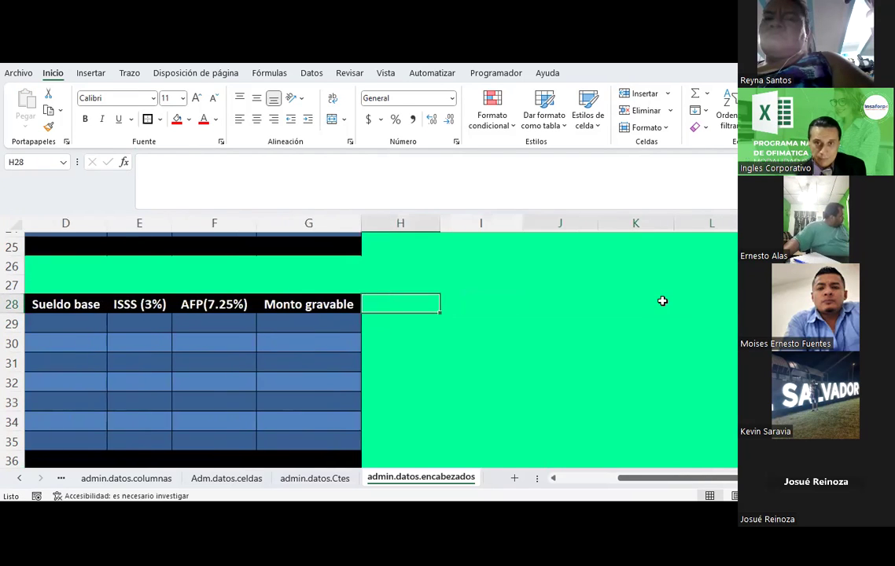
pyautogui.press('Left')
pyautogui.press('Left')
pyautogui.press('Left')
pyautogui.press('Left')
pyautogui.press('Left')
pyautogui.press('Left')
pyautogui.press('Up')
pyautogui.press('Up')
pyautogui.press('Up')
pyautogui.press('Up')
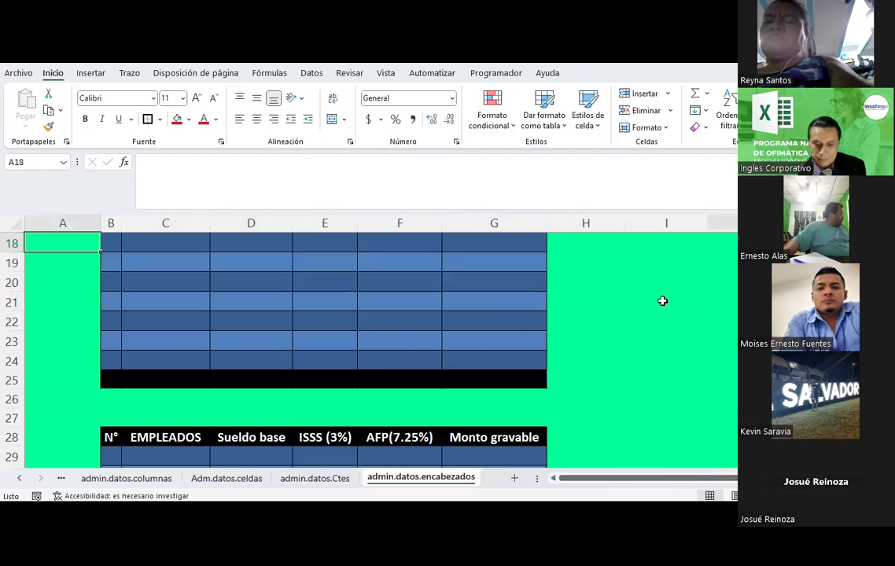